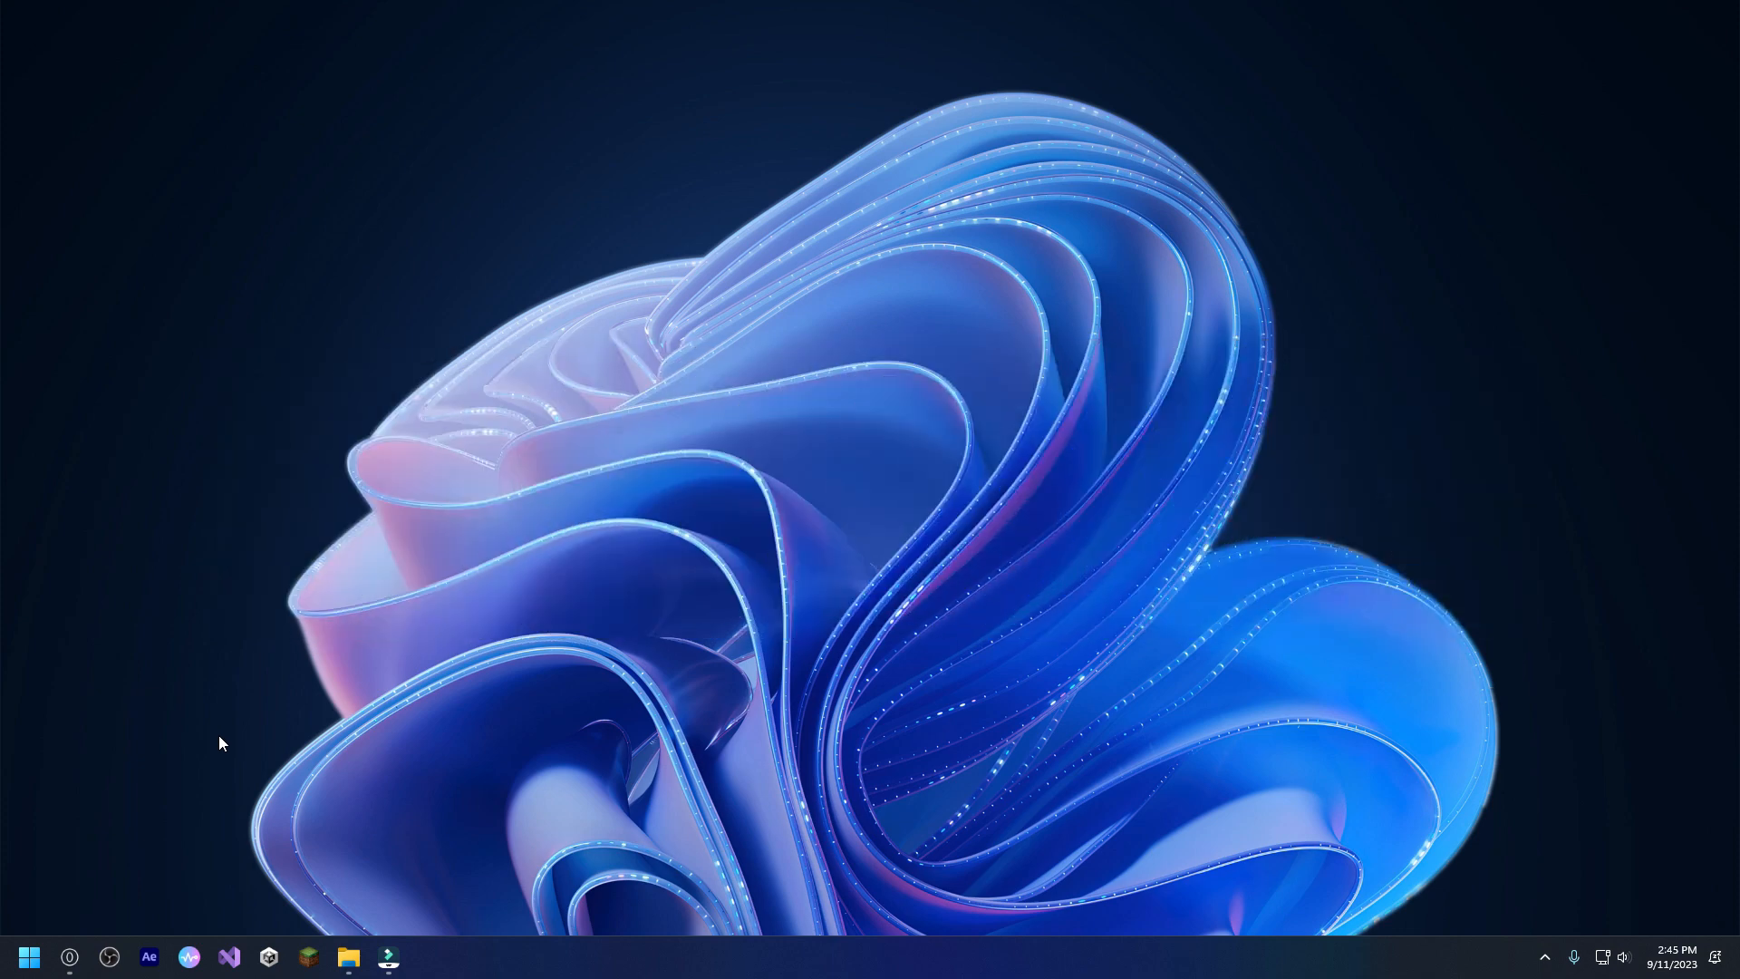
Switch to File Explorer showing the Rick Astley folder in Downloads and keep its window maximized.
click(69, 957)
click(29, 956)
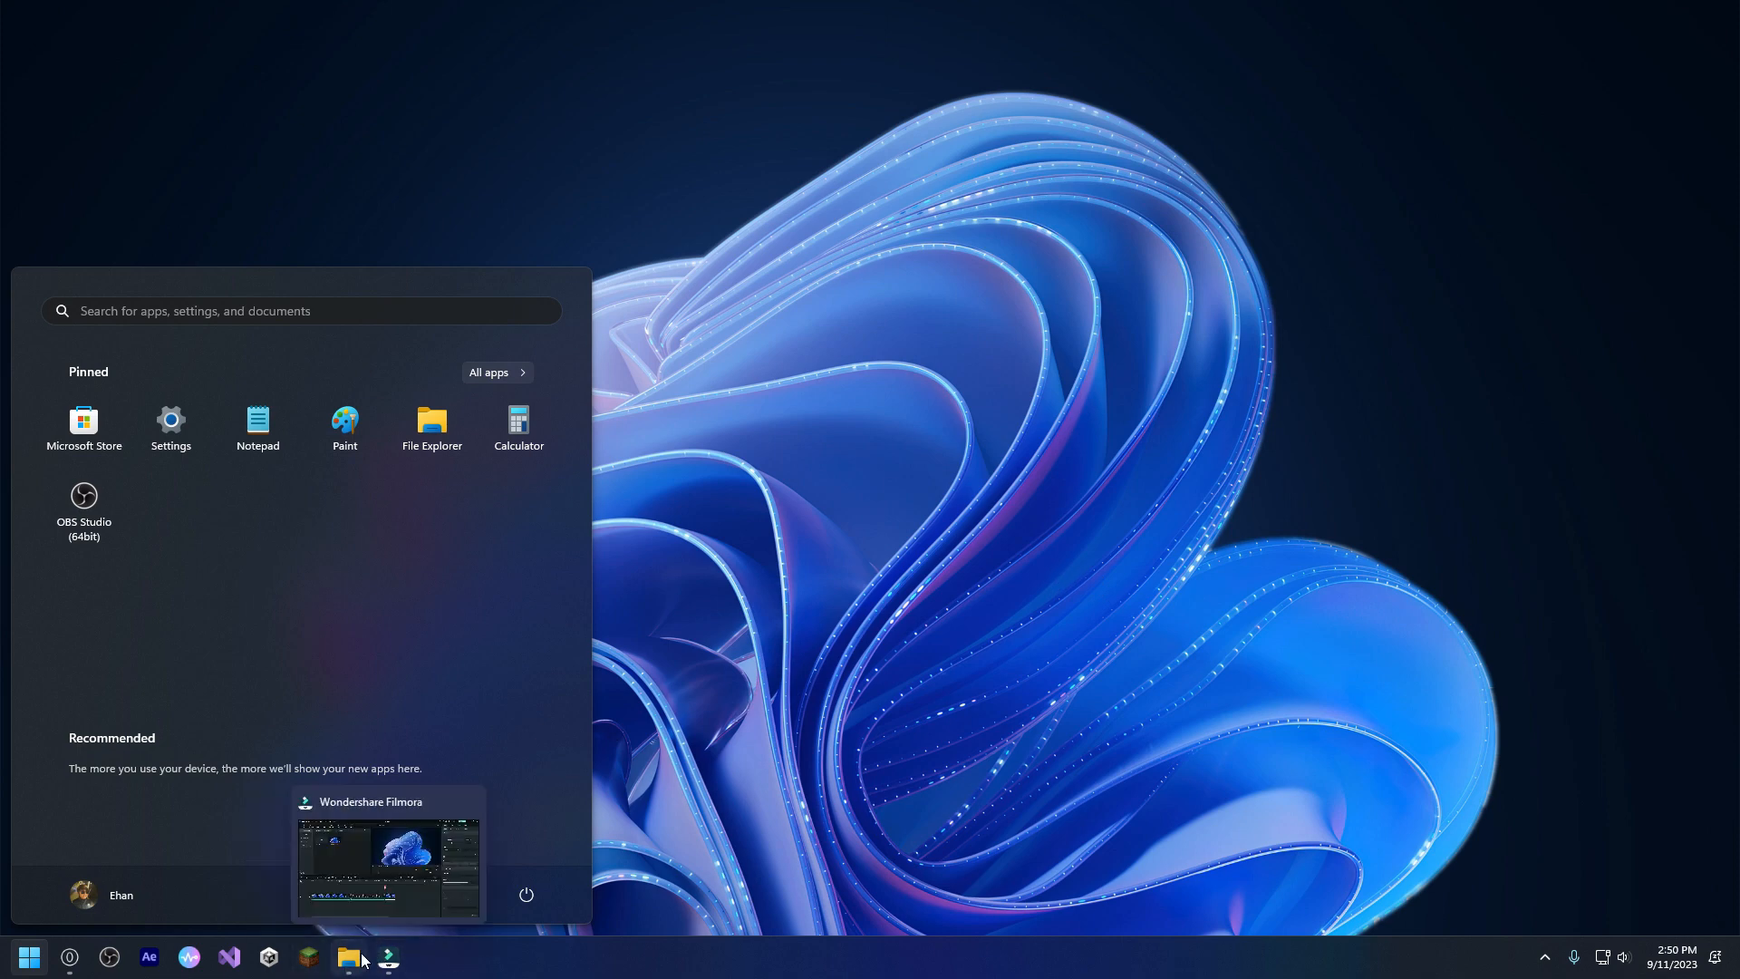
click(390, 861)
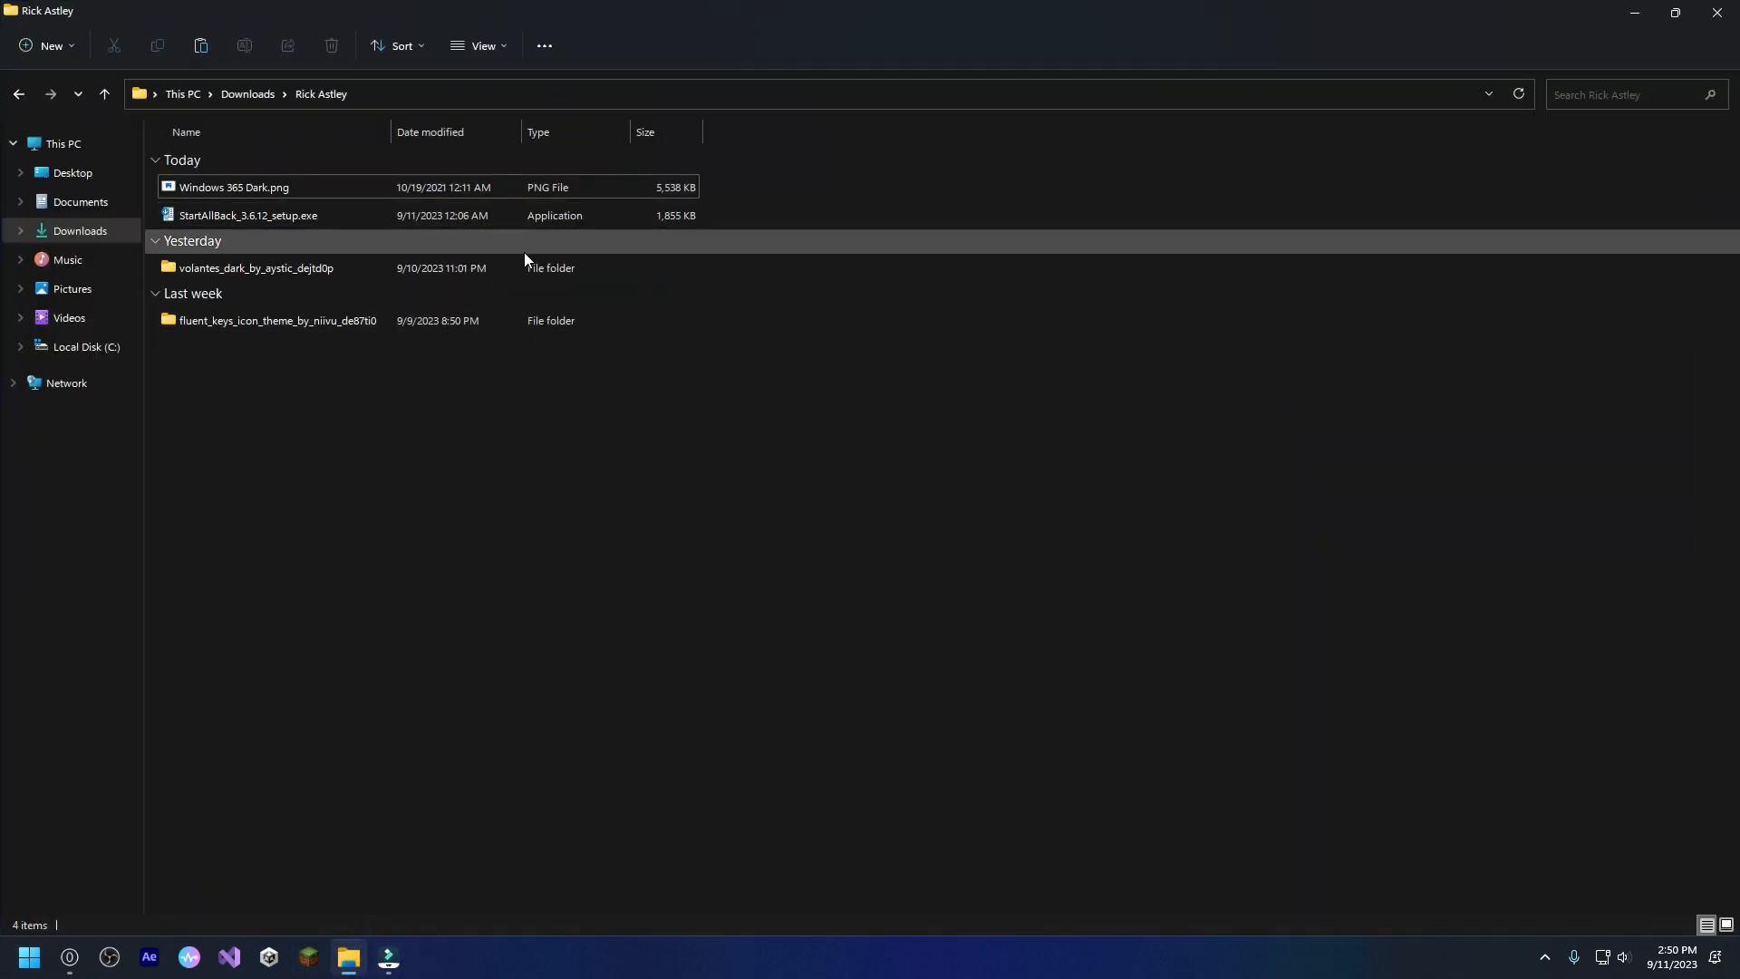
drag(598, 7, 809, 171)
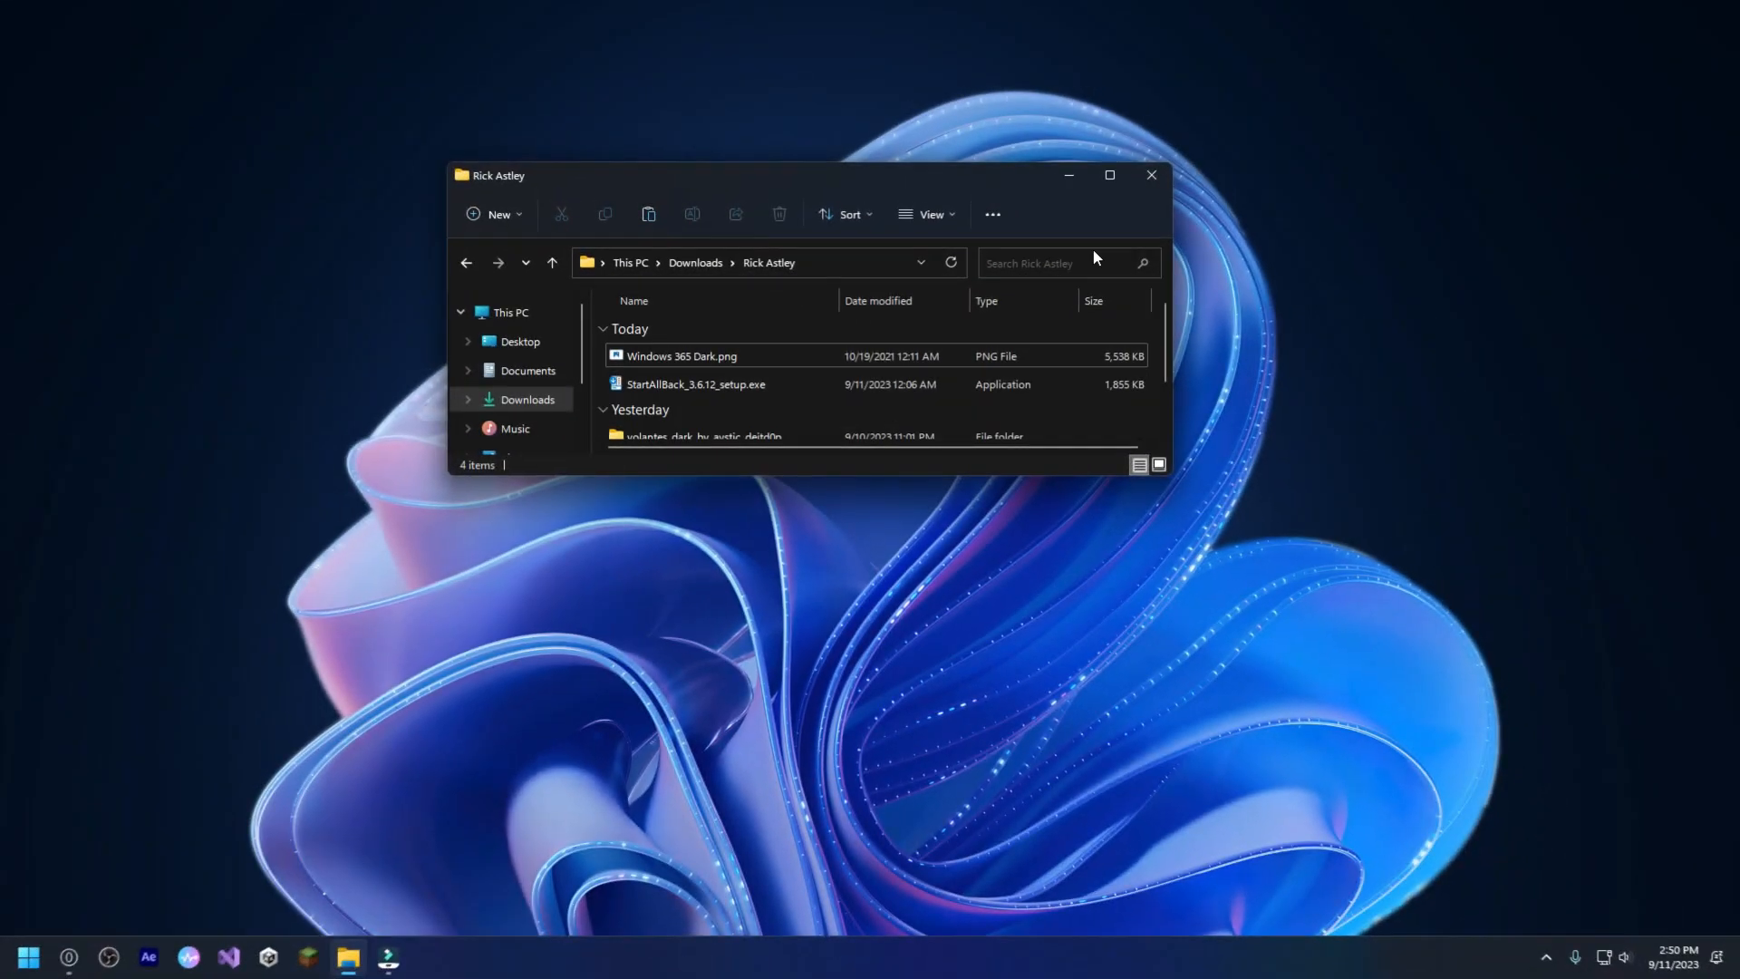
click(1115, 182)
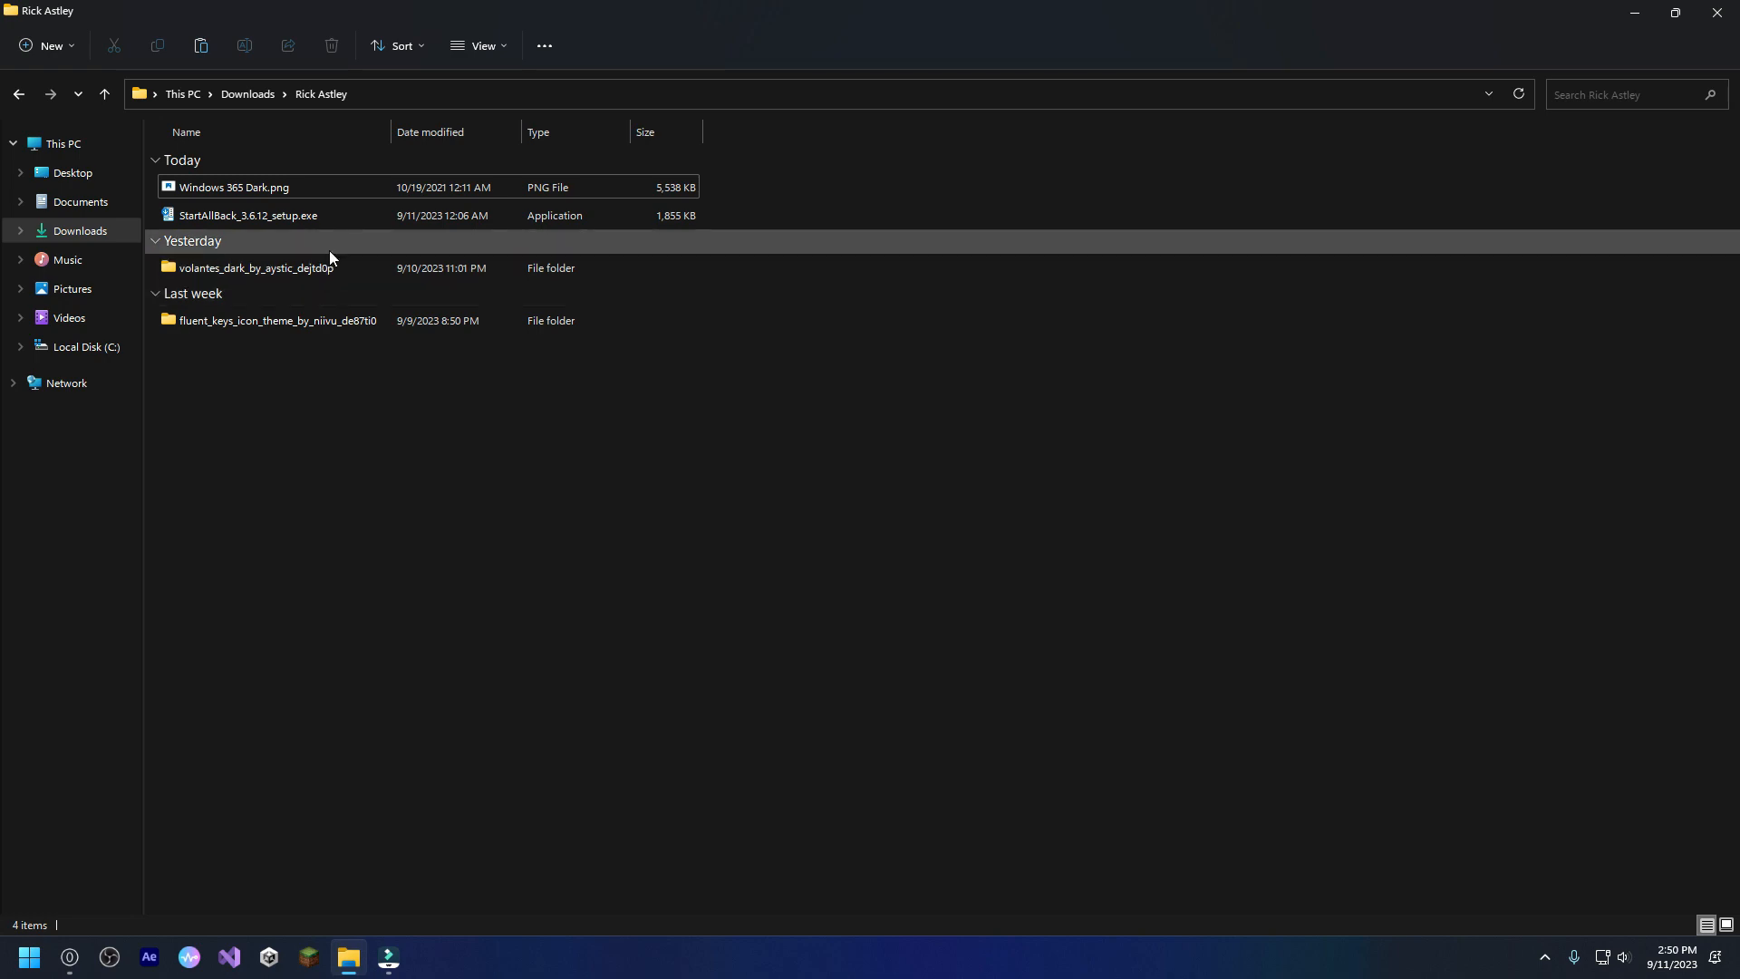
Switch to the Opera browser and open the startallback.com website.
click(70, 957)
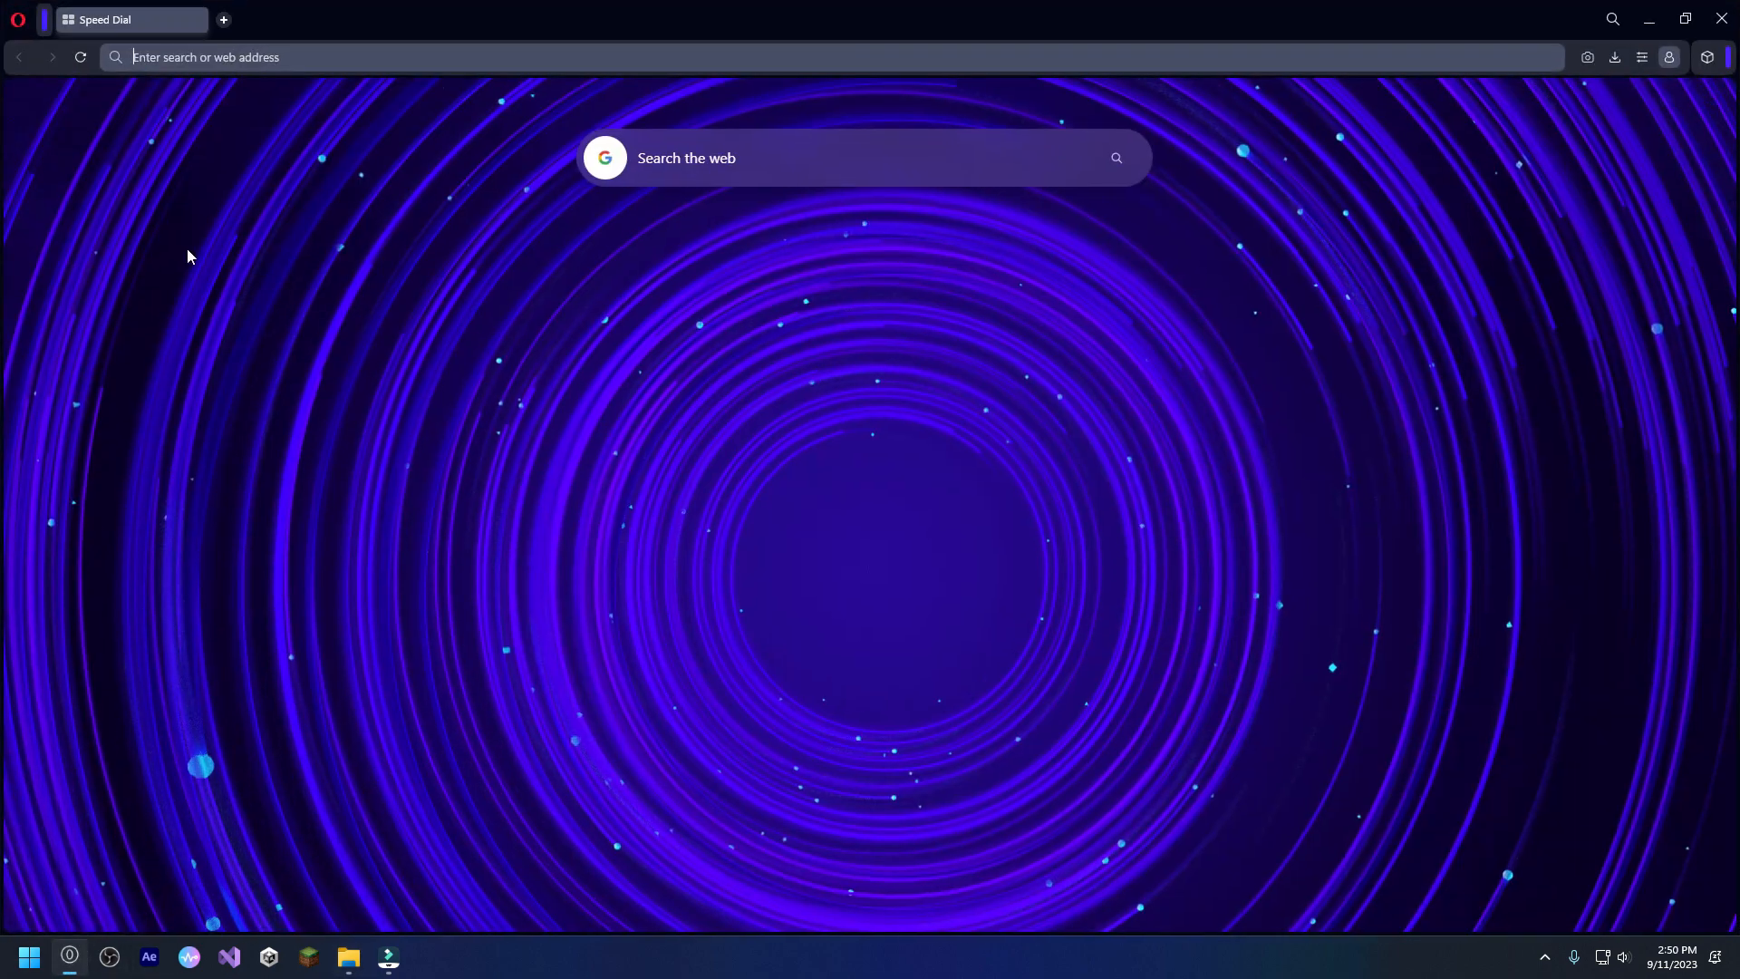
text(startallback)
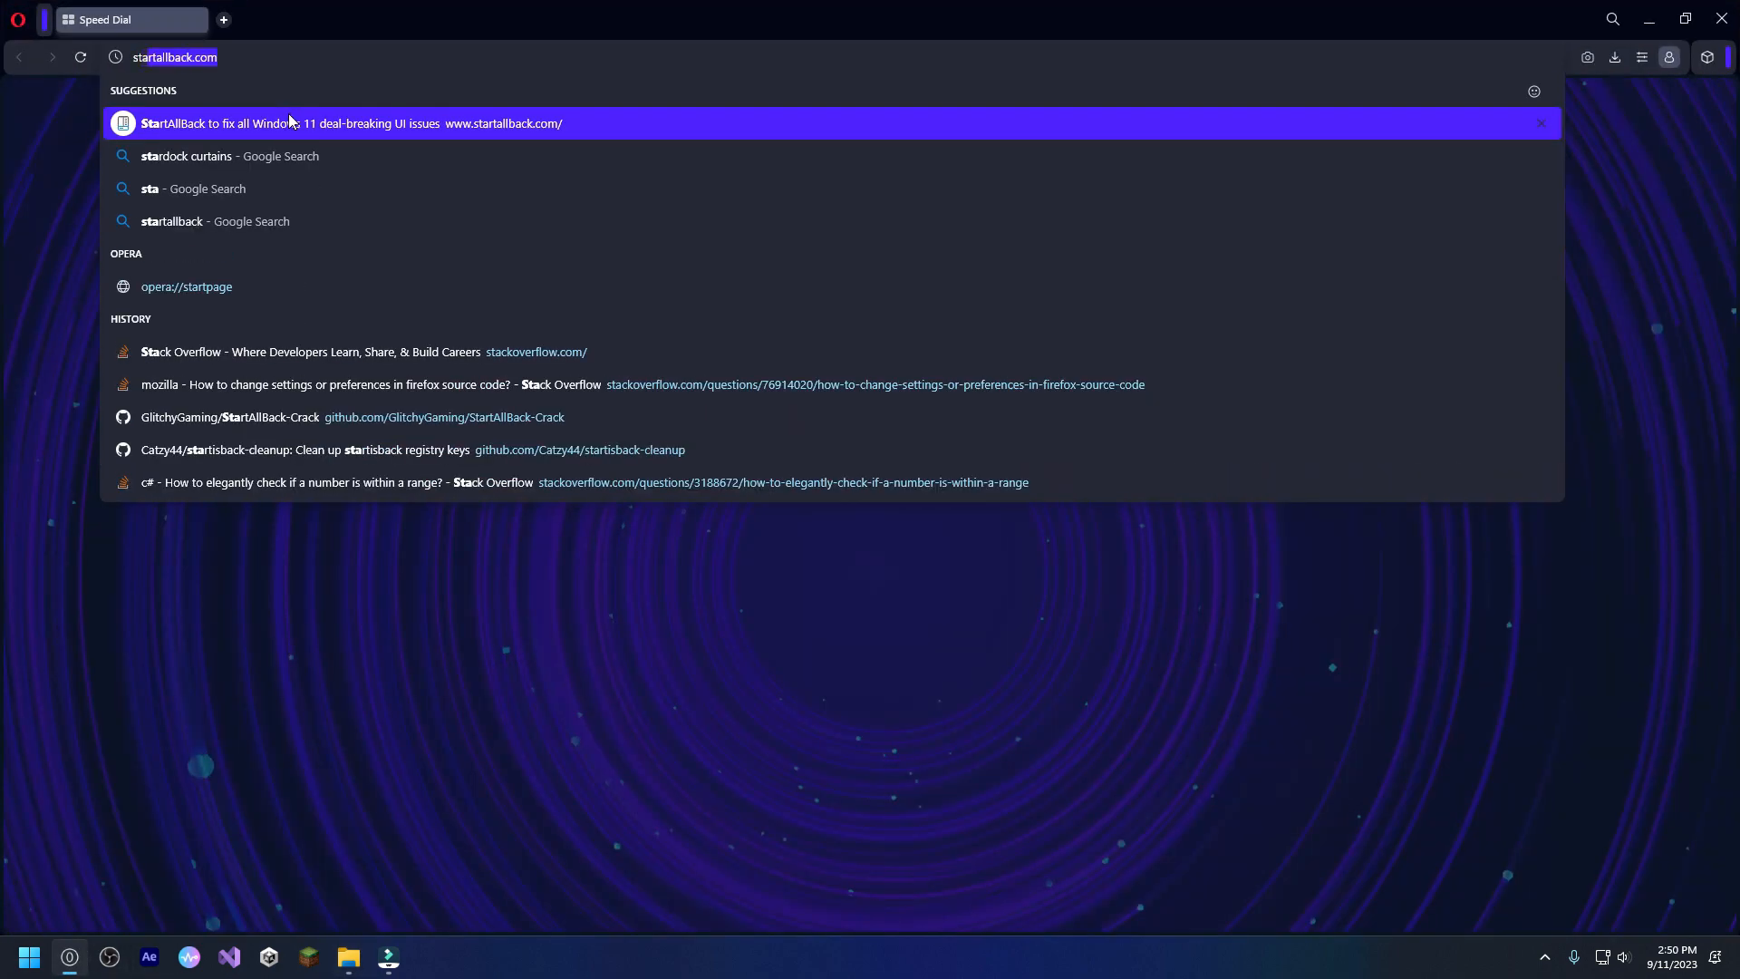
key(Return)
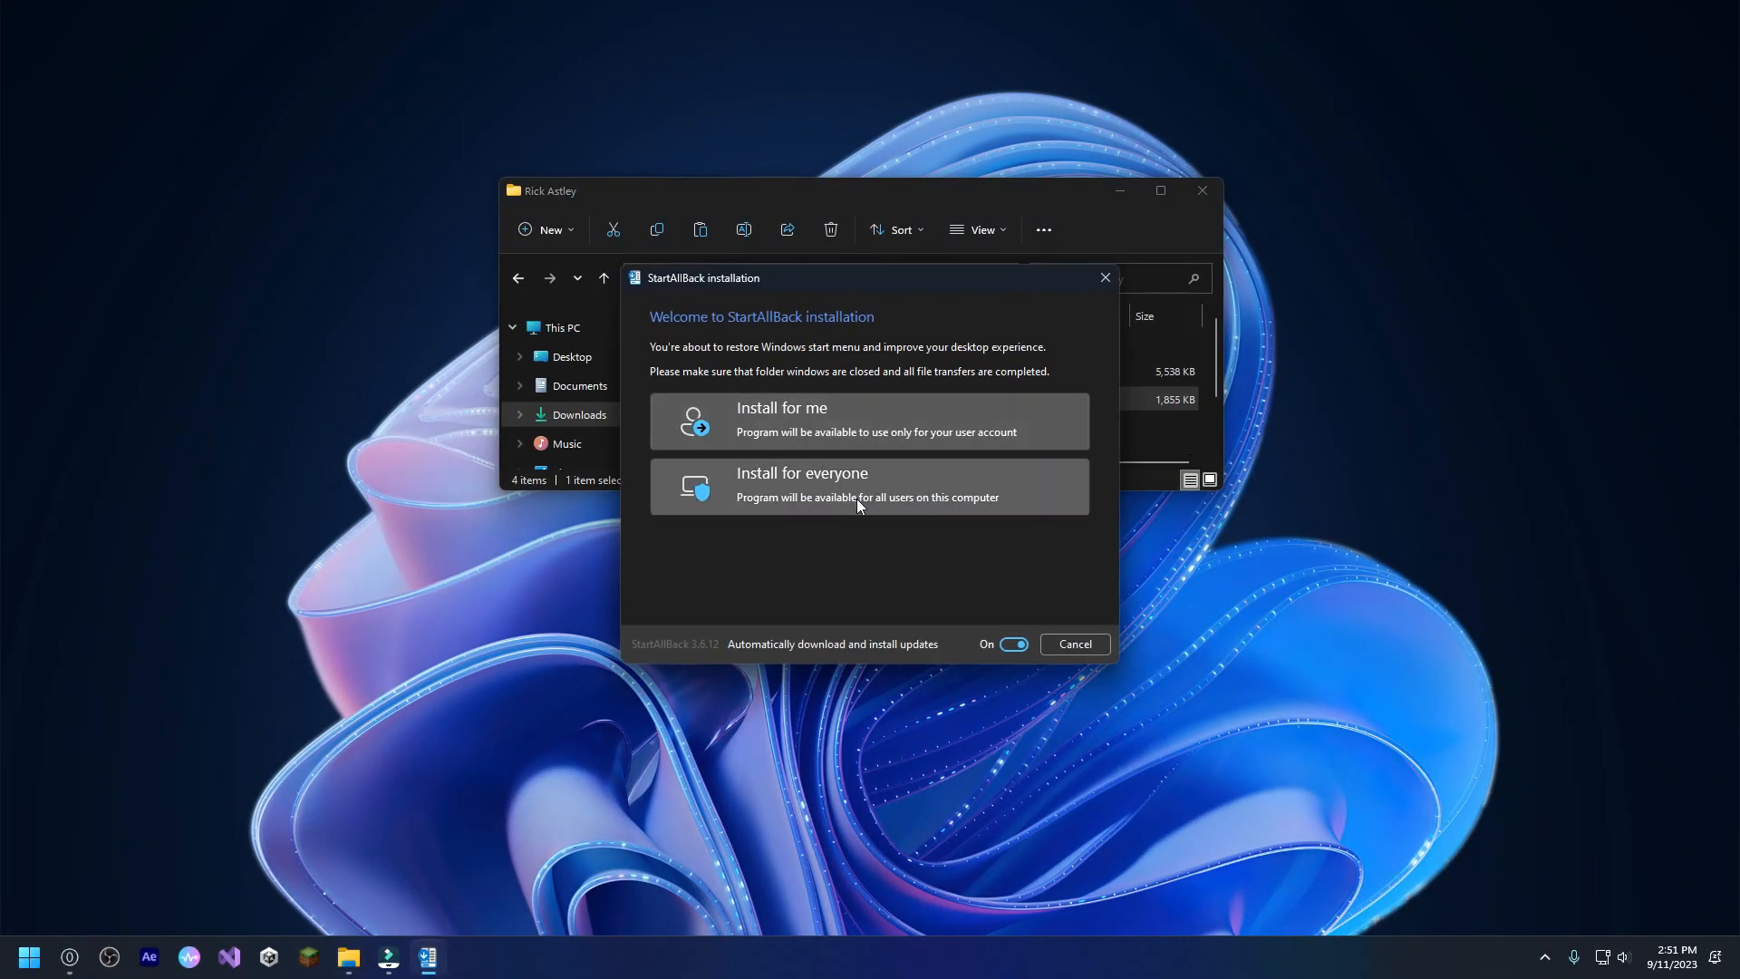
Install StartAllBack for everyone with automatic updates turned off, and apply the Proper 11 theme.
click(1011, 645)
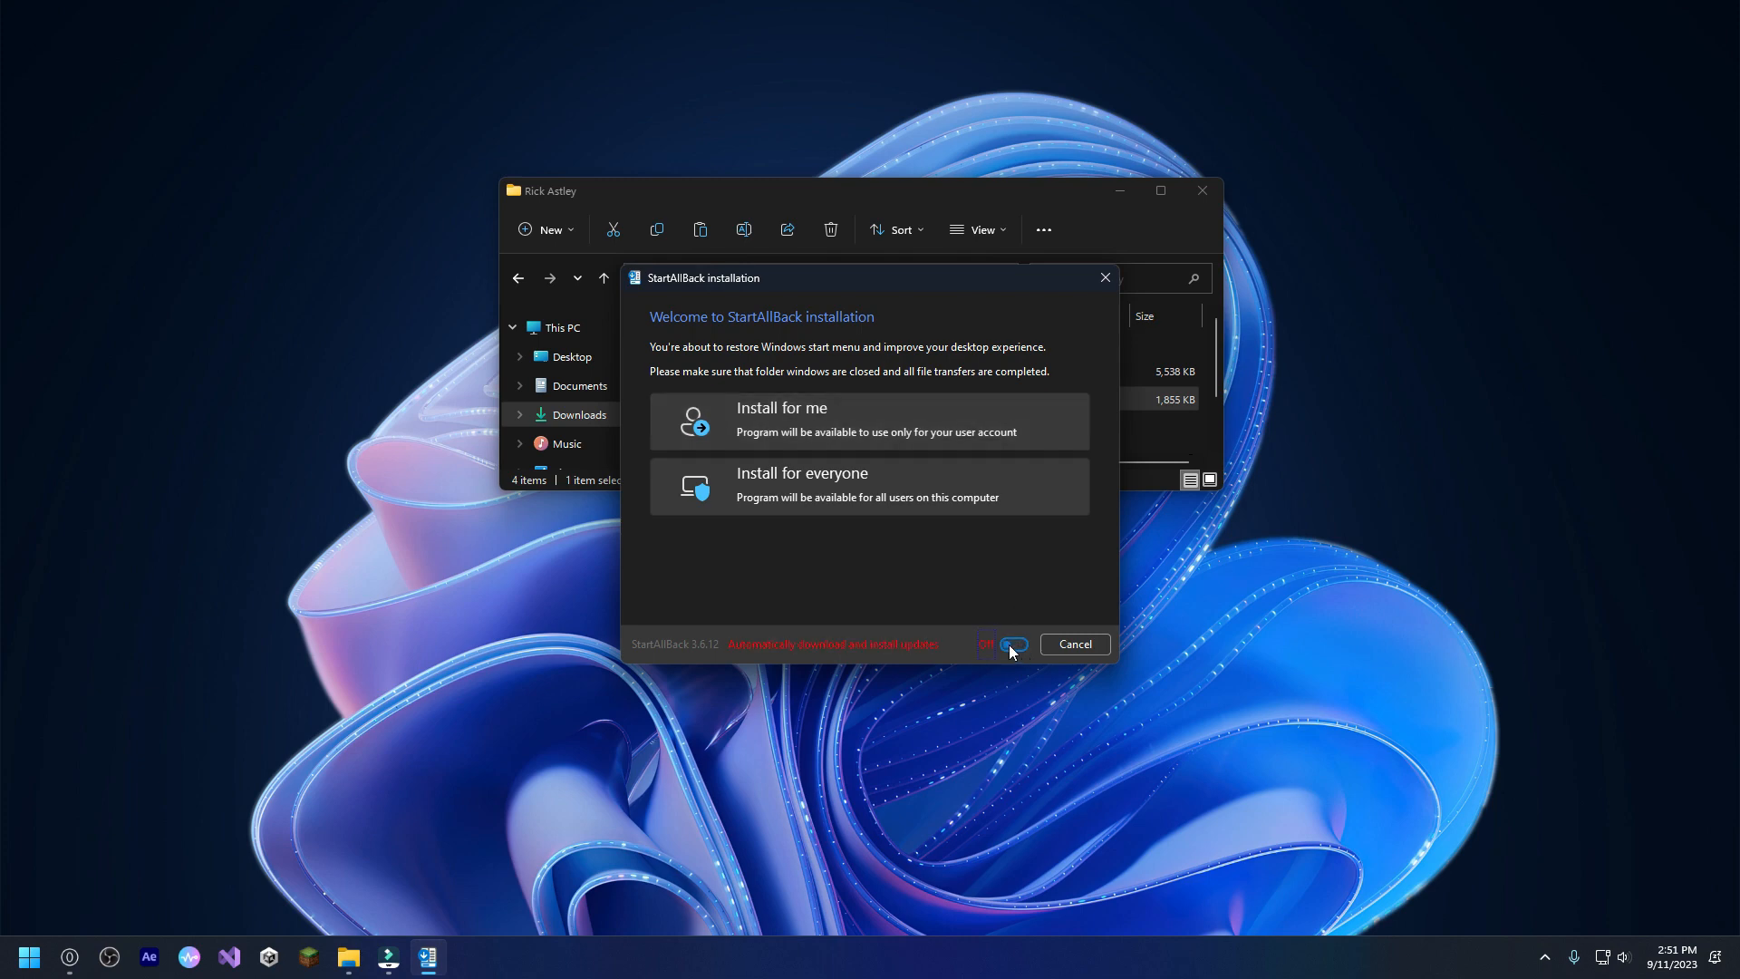
click(844, 486)
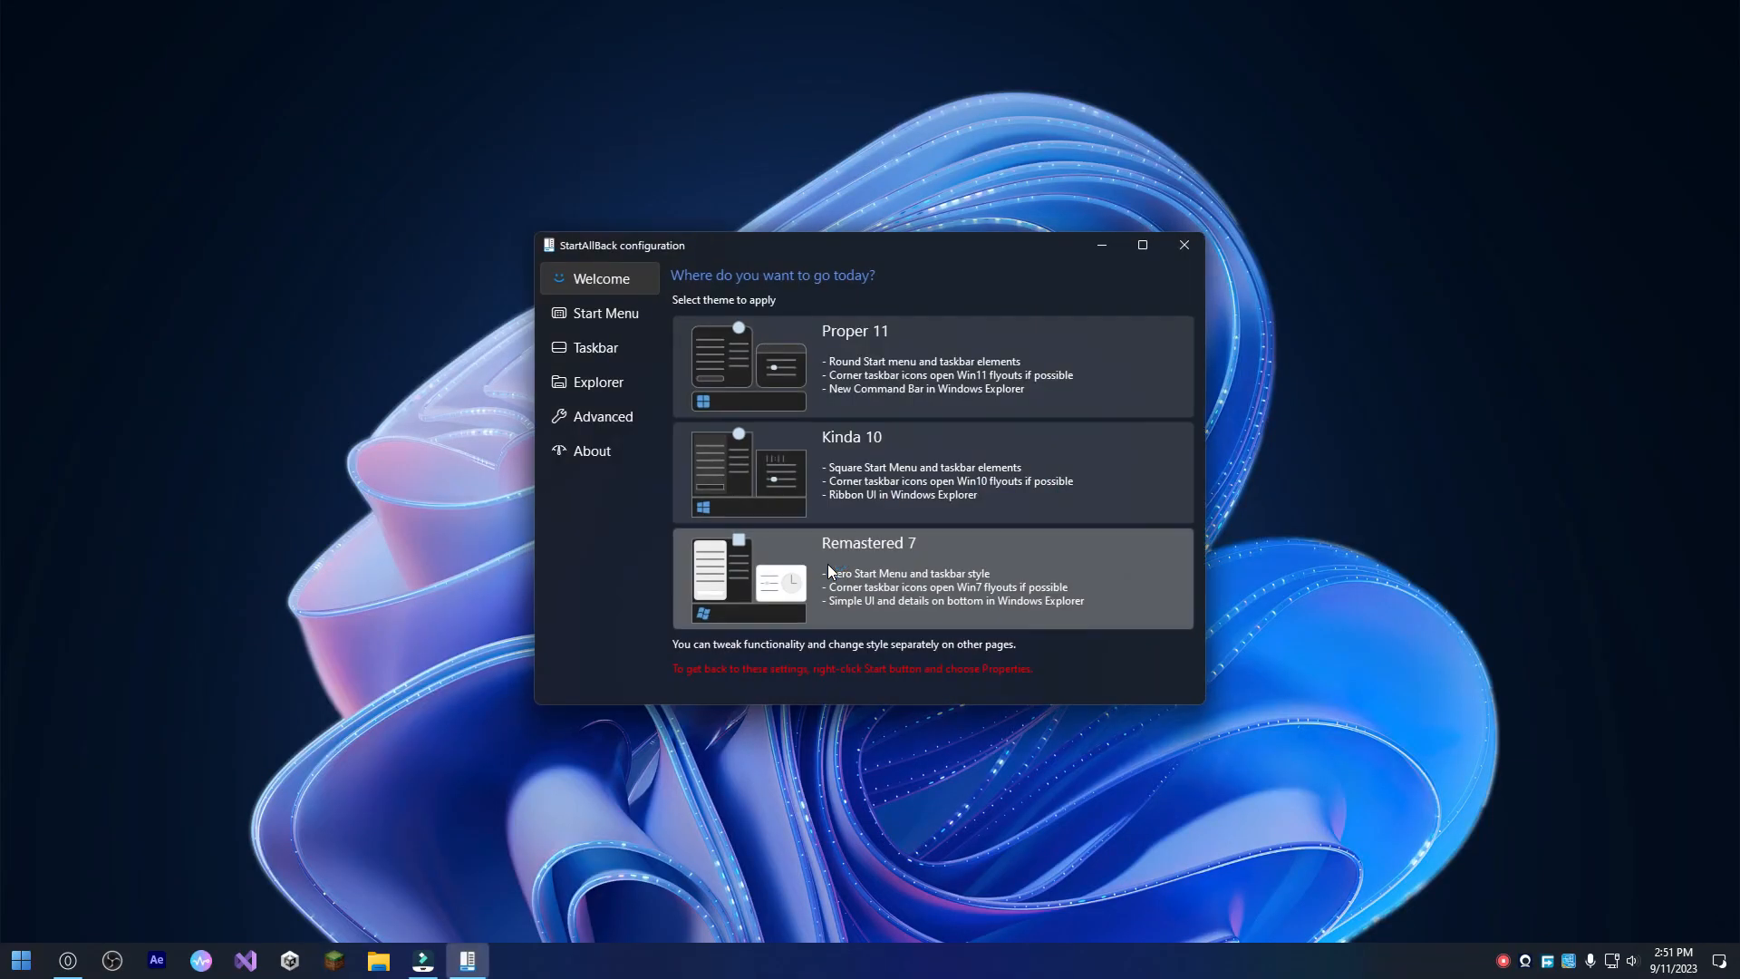
click(852, 367)
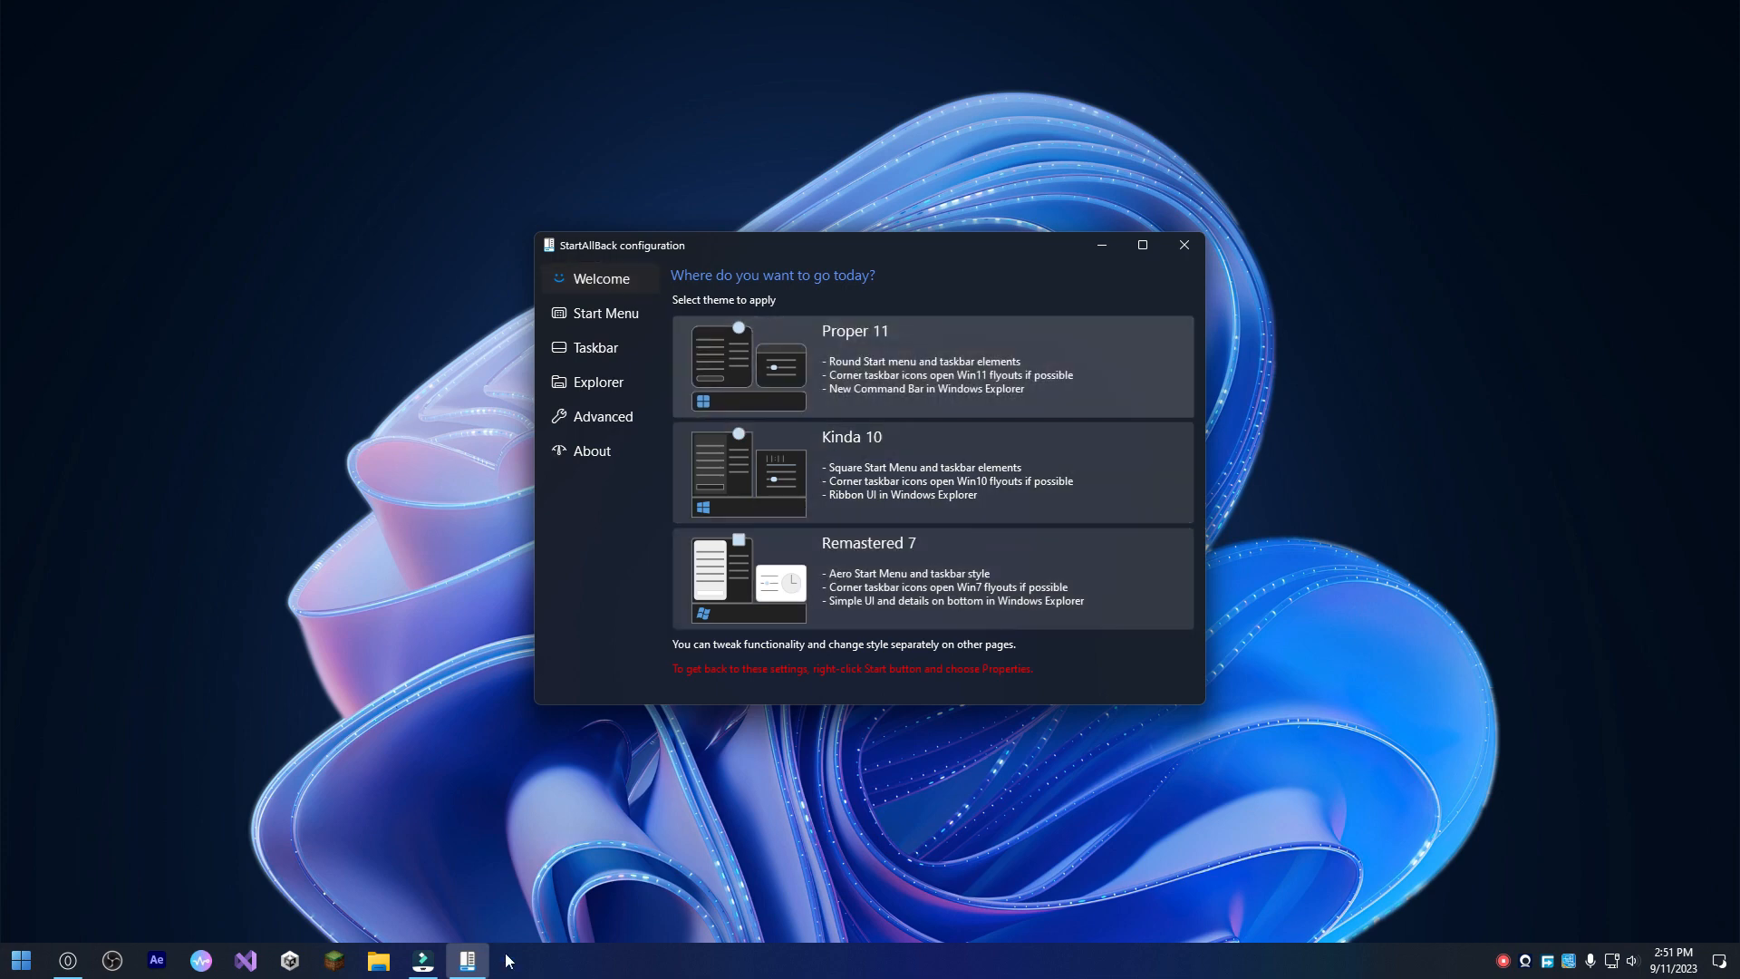
Preview the new Start menu and turn off highlighting of newly installed programs in its StartAllBack settings.
key(super)
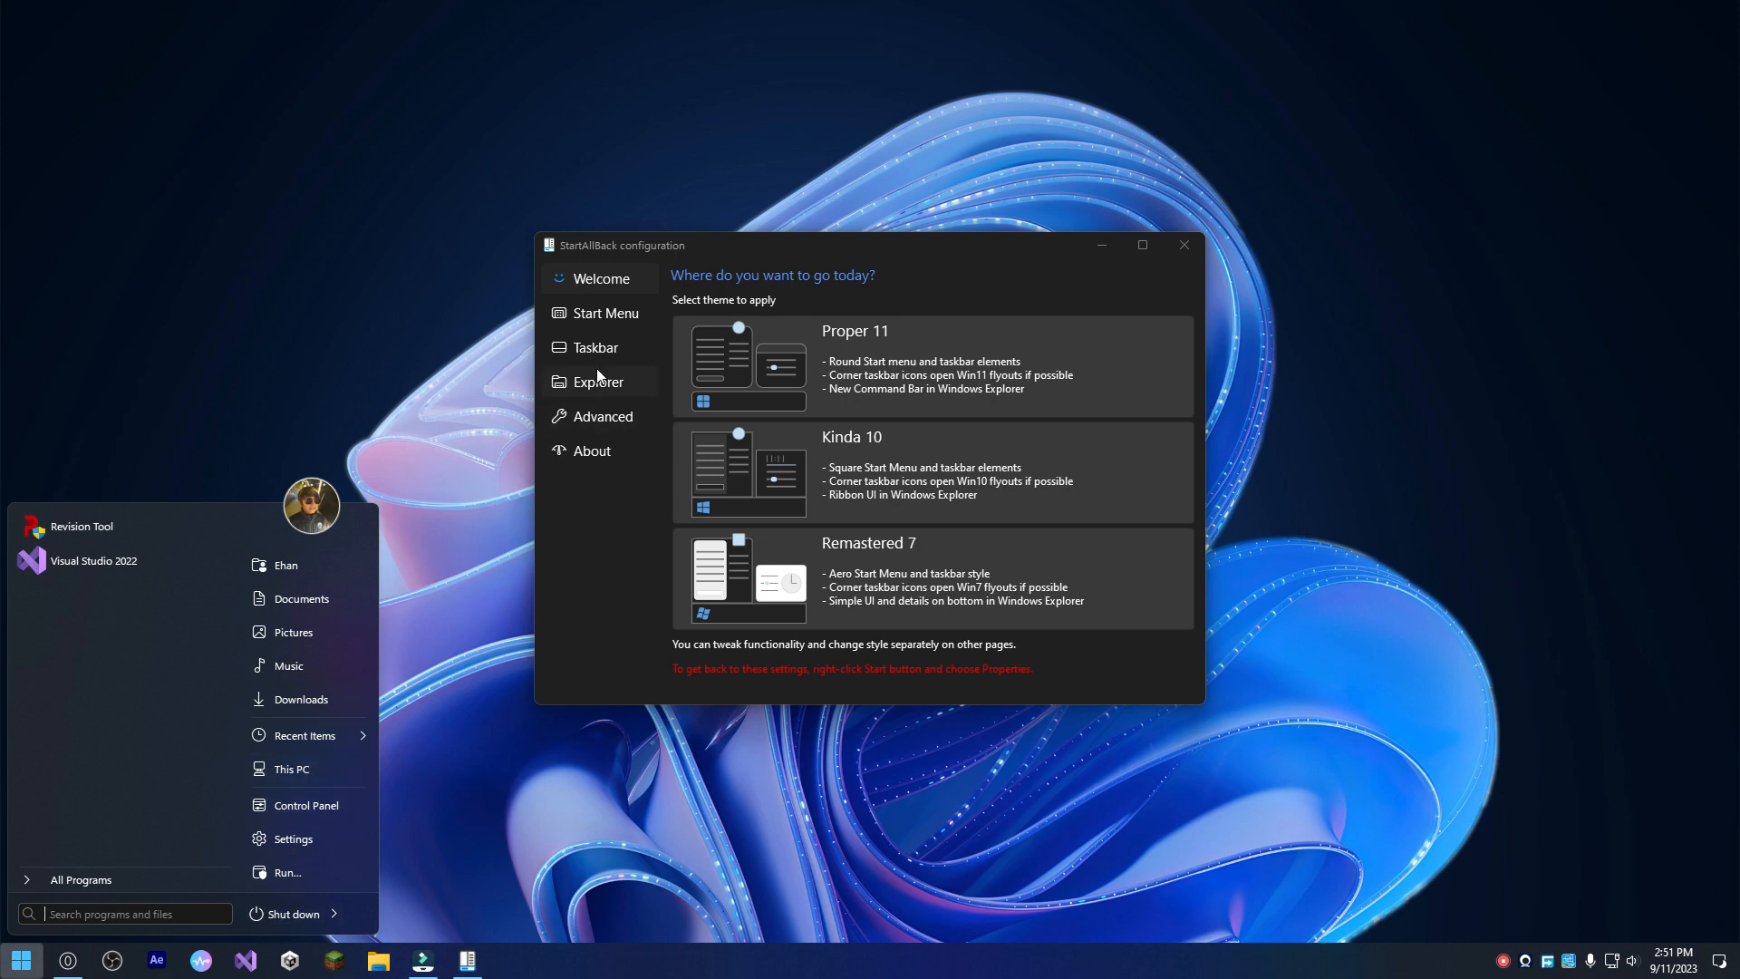
click(620, 326)
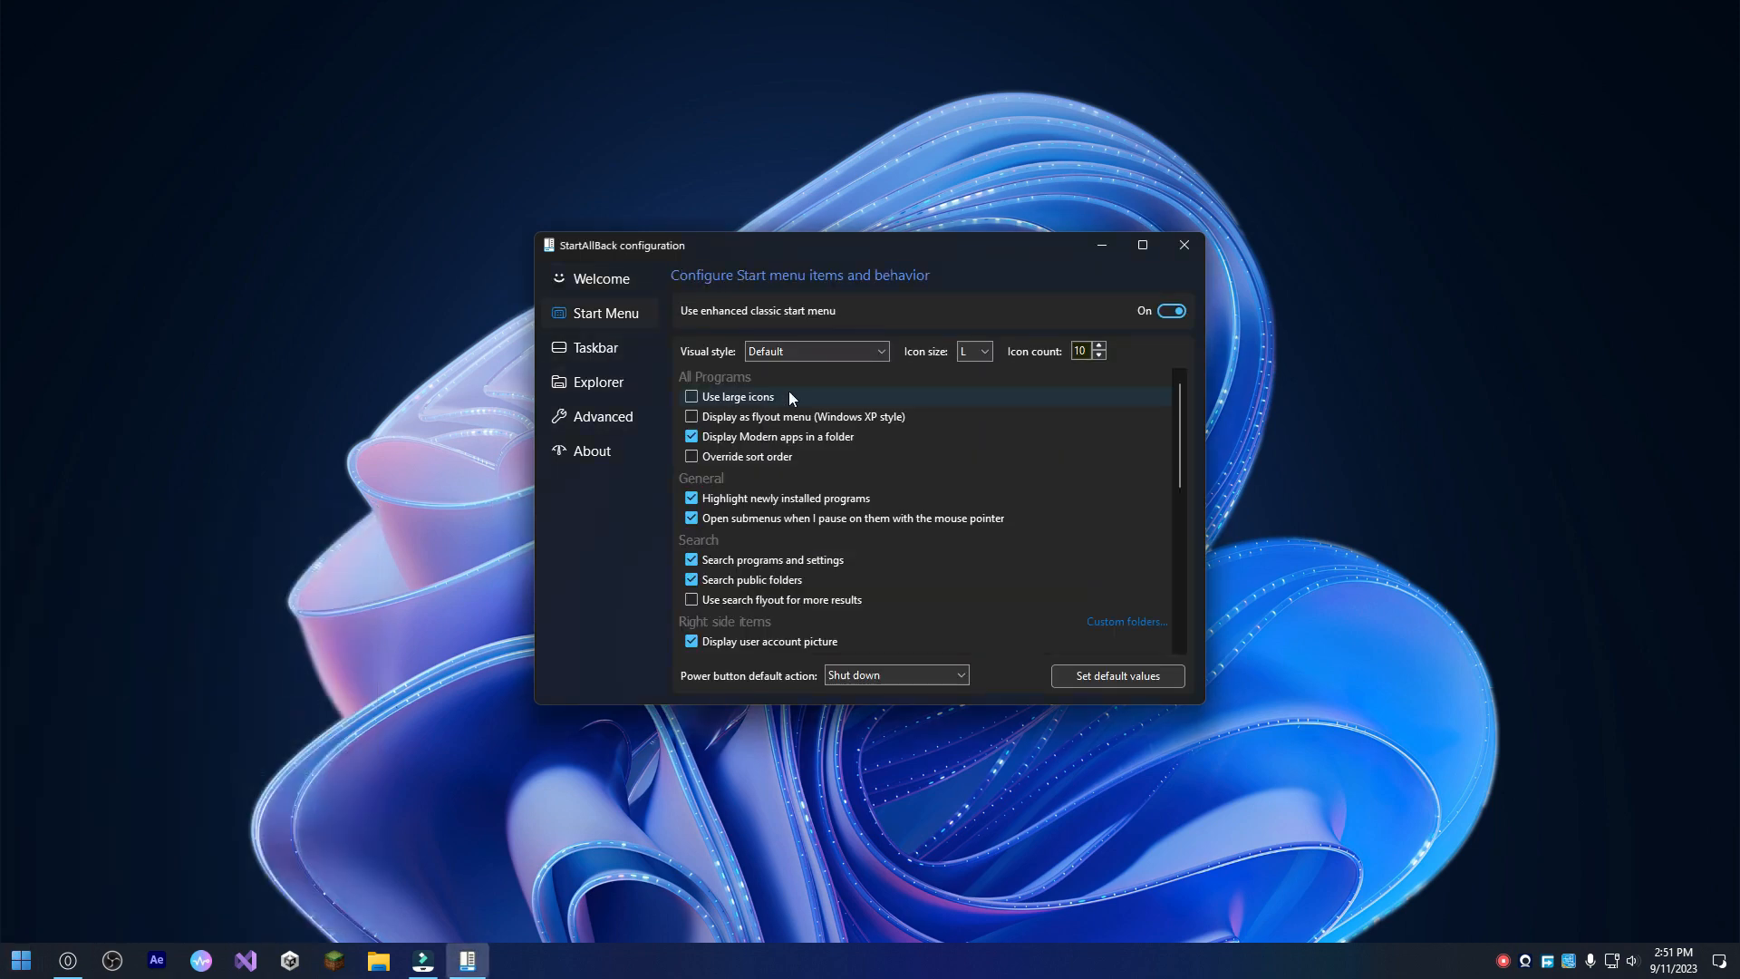
scroll(938, 462, down, 1)
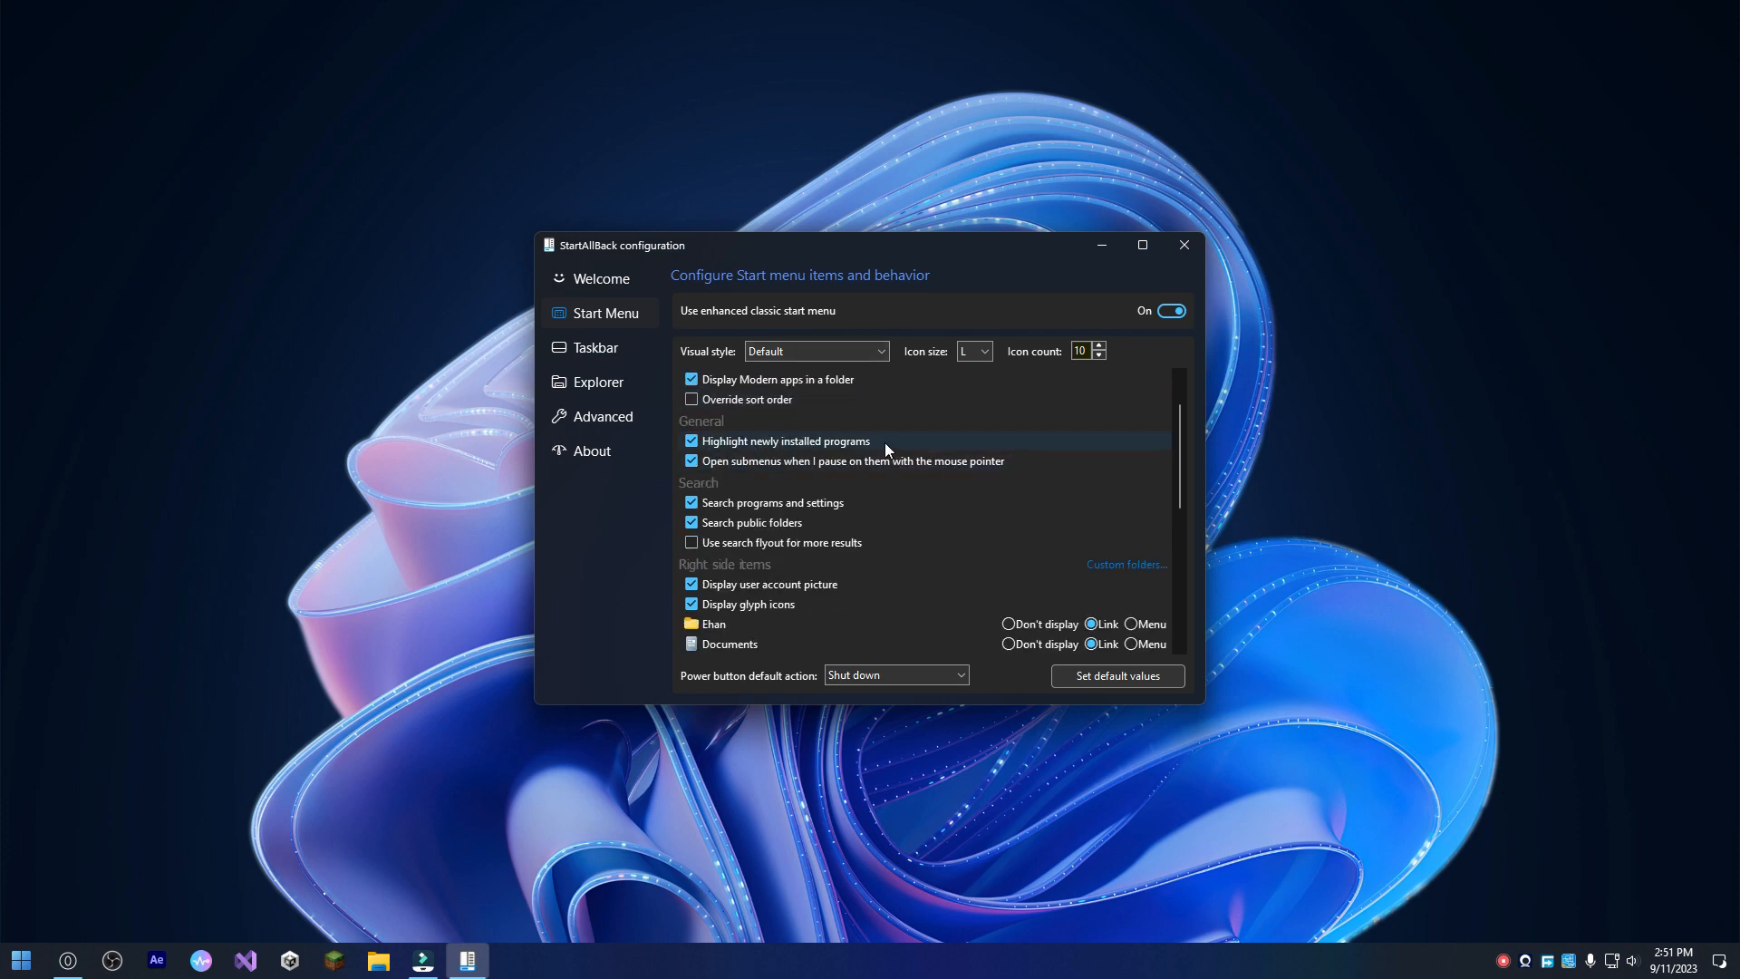
click(692, 442)
scroll(816, 537, down, 5)
scroll(836, 531, down, 2)
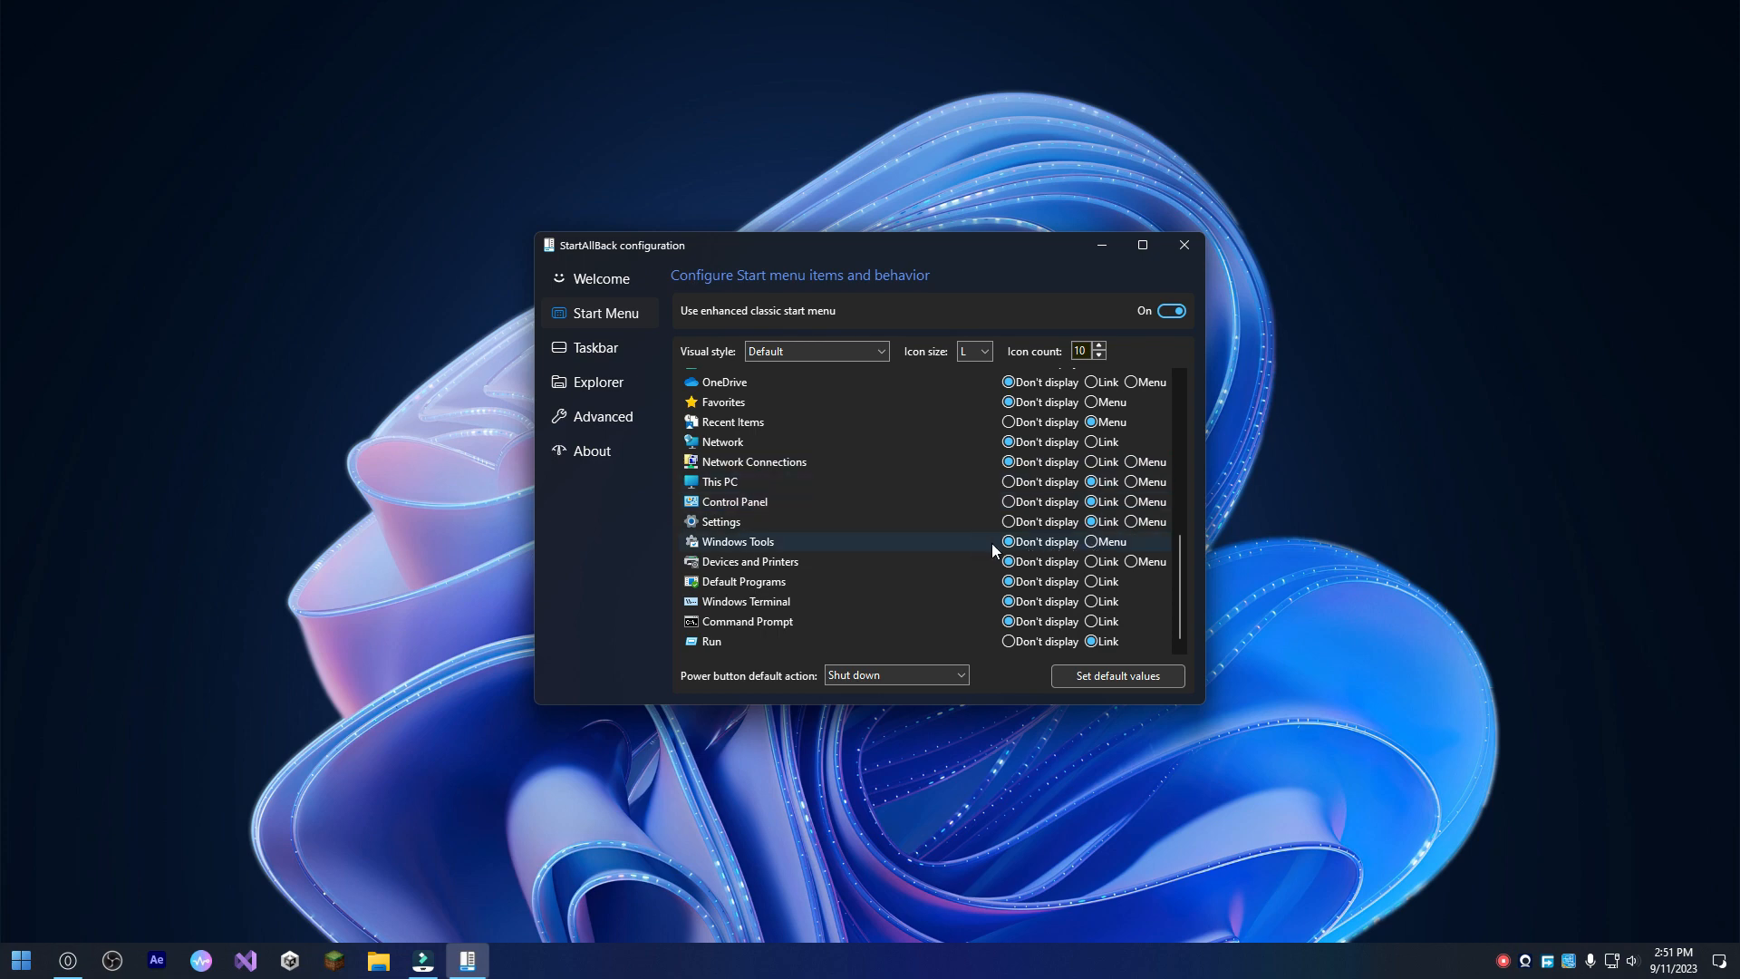
Hide Recent Items and display Command Prompt as a link in the Start menu, and check the updated menu.
scroll(997, 544, up, 1)
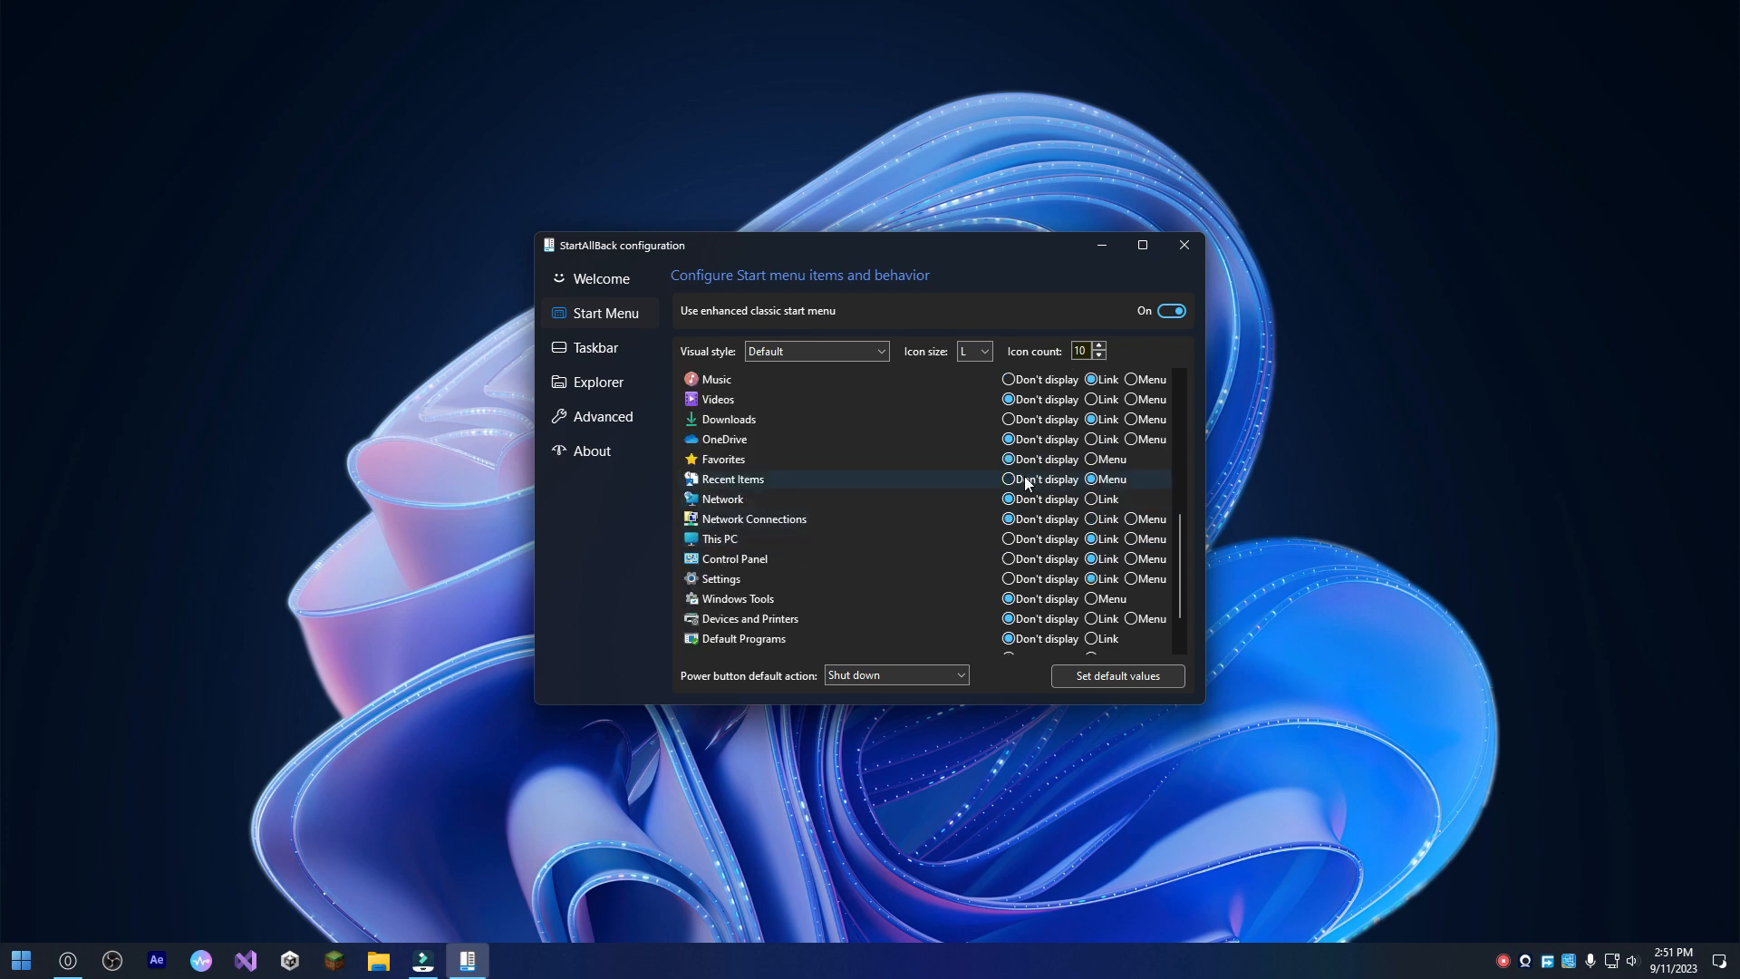
scroll(1033, 508, up, 2)
click(1031, 595)
scroll(1032, 595, down, 3)
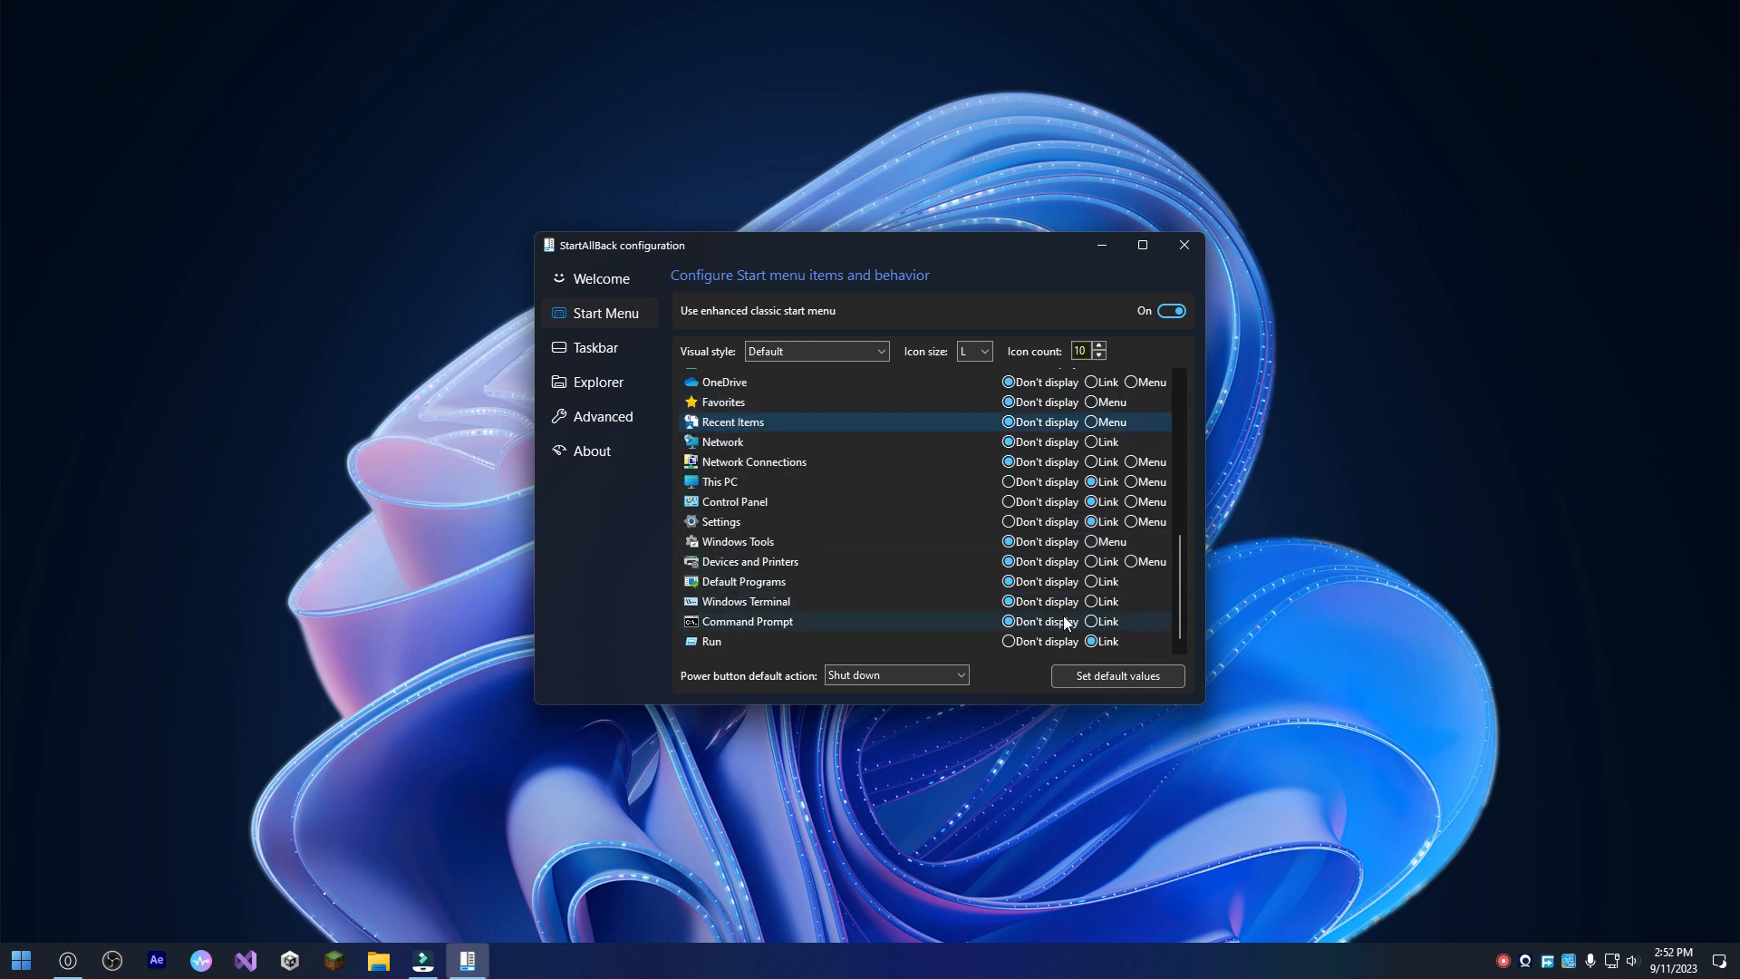
click(1091, 622)
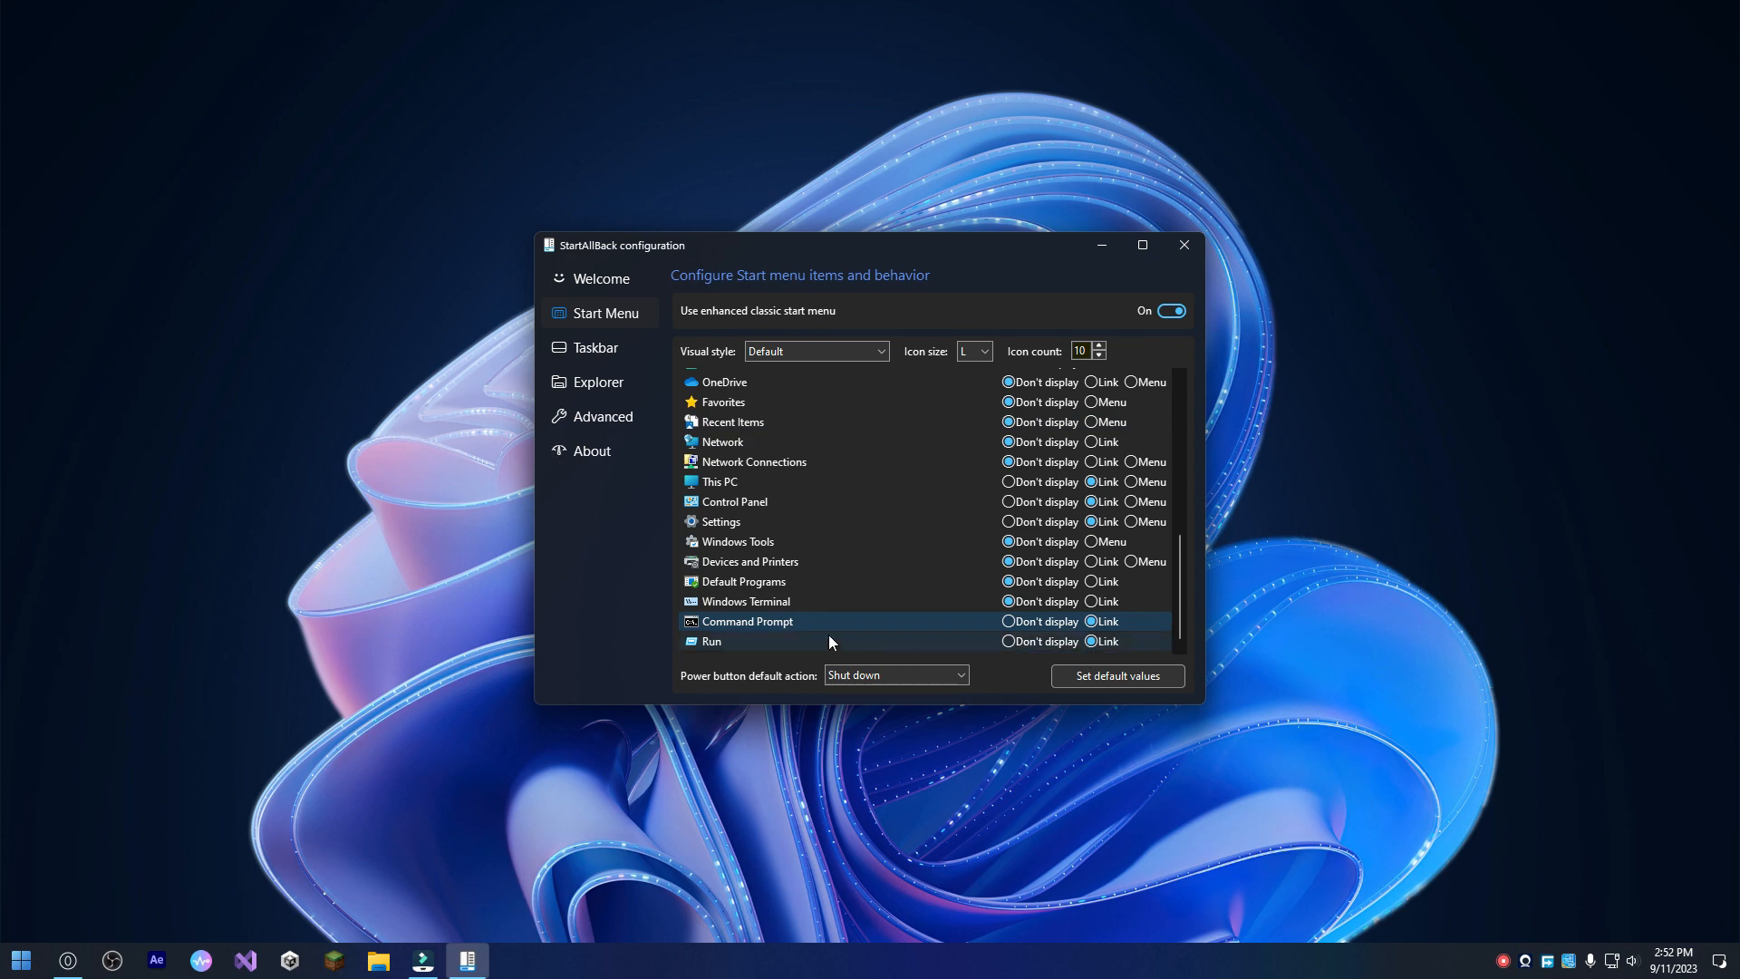
key(super)
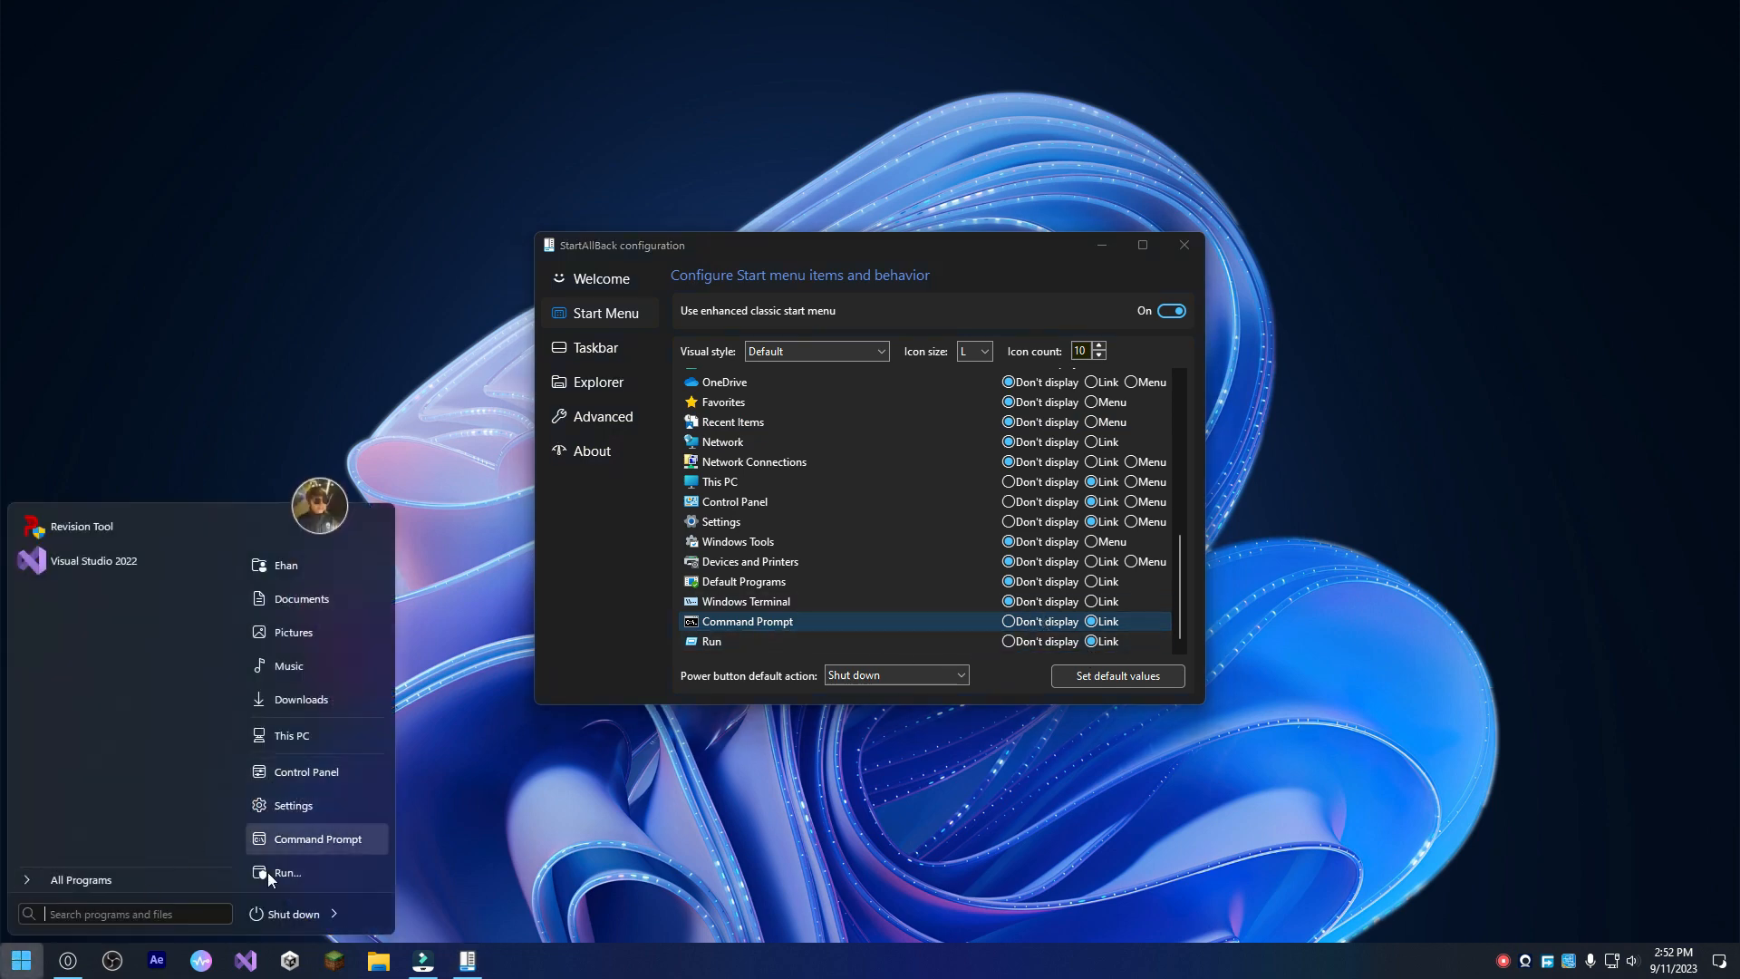
Review StartAllBack's Taskbar, Explorer and Advanced settings, close the configuration, and look through the Start menu's program list.
click(600, 343)
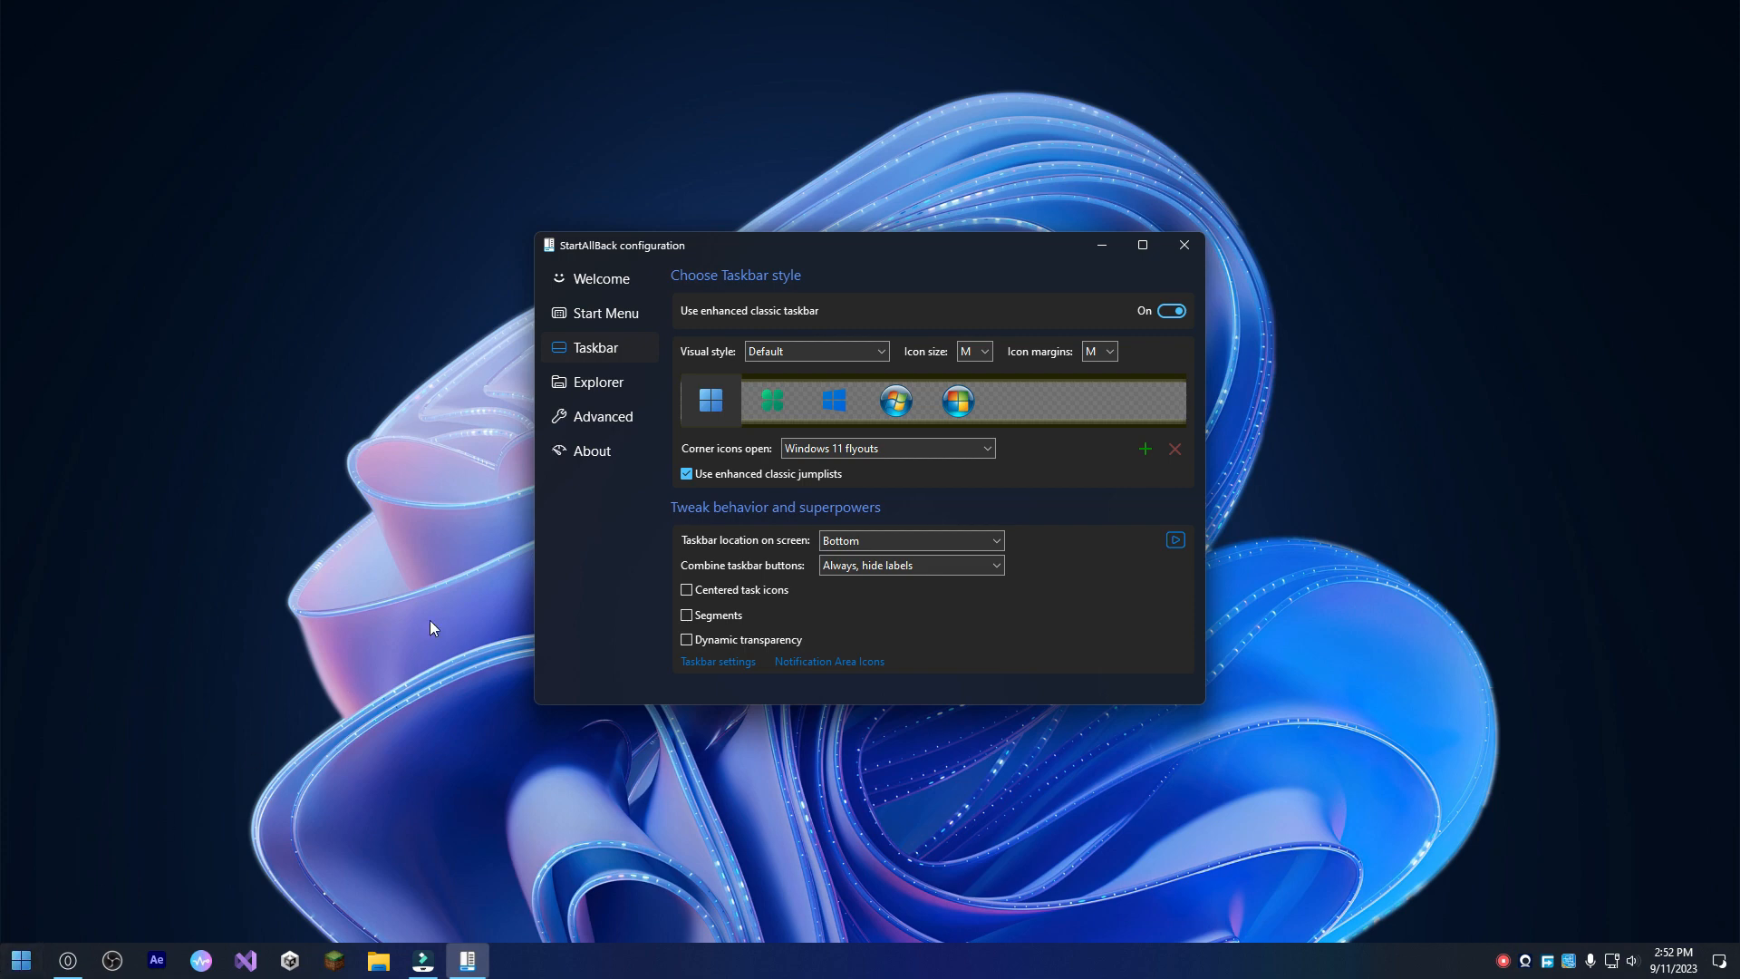
click(596, 384)
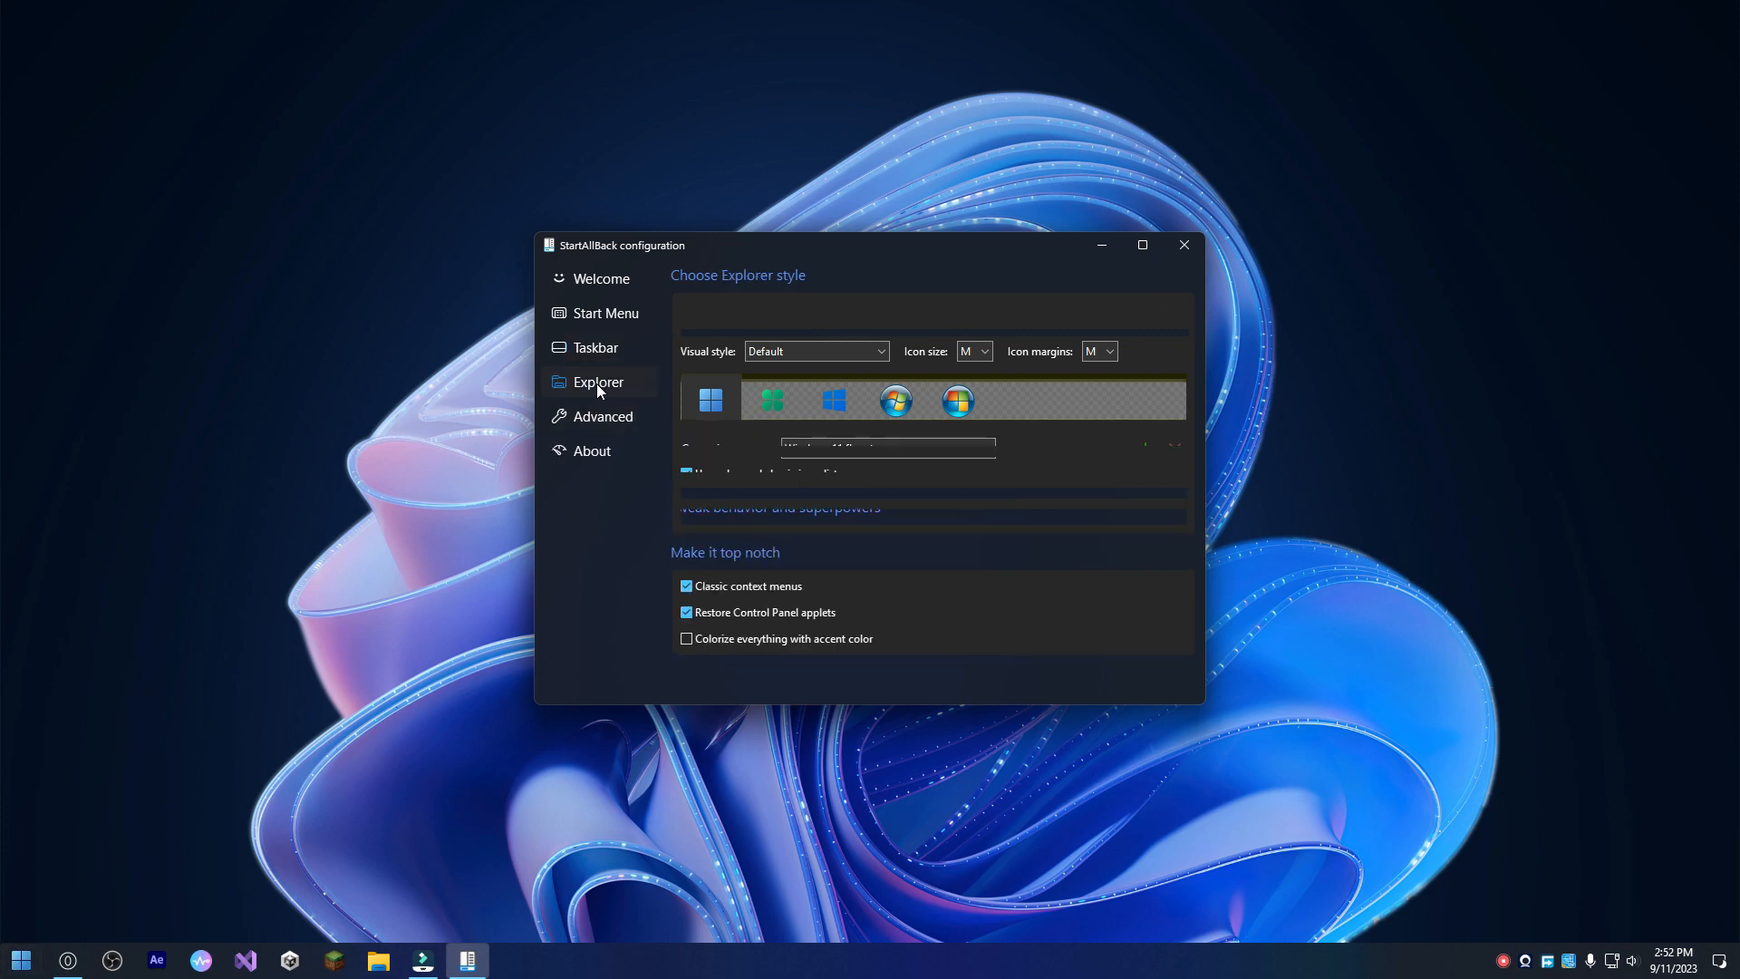
click(609, 430)
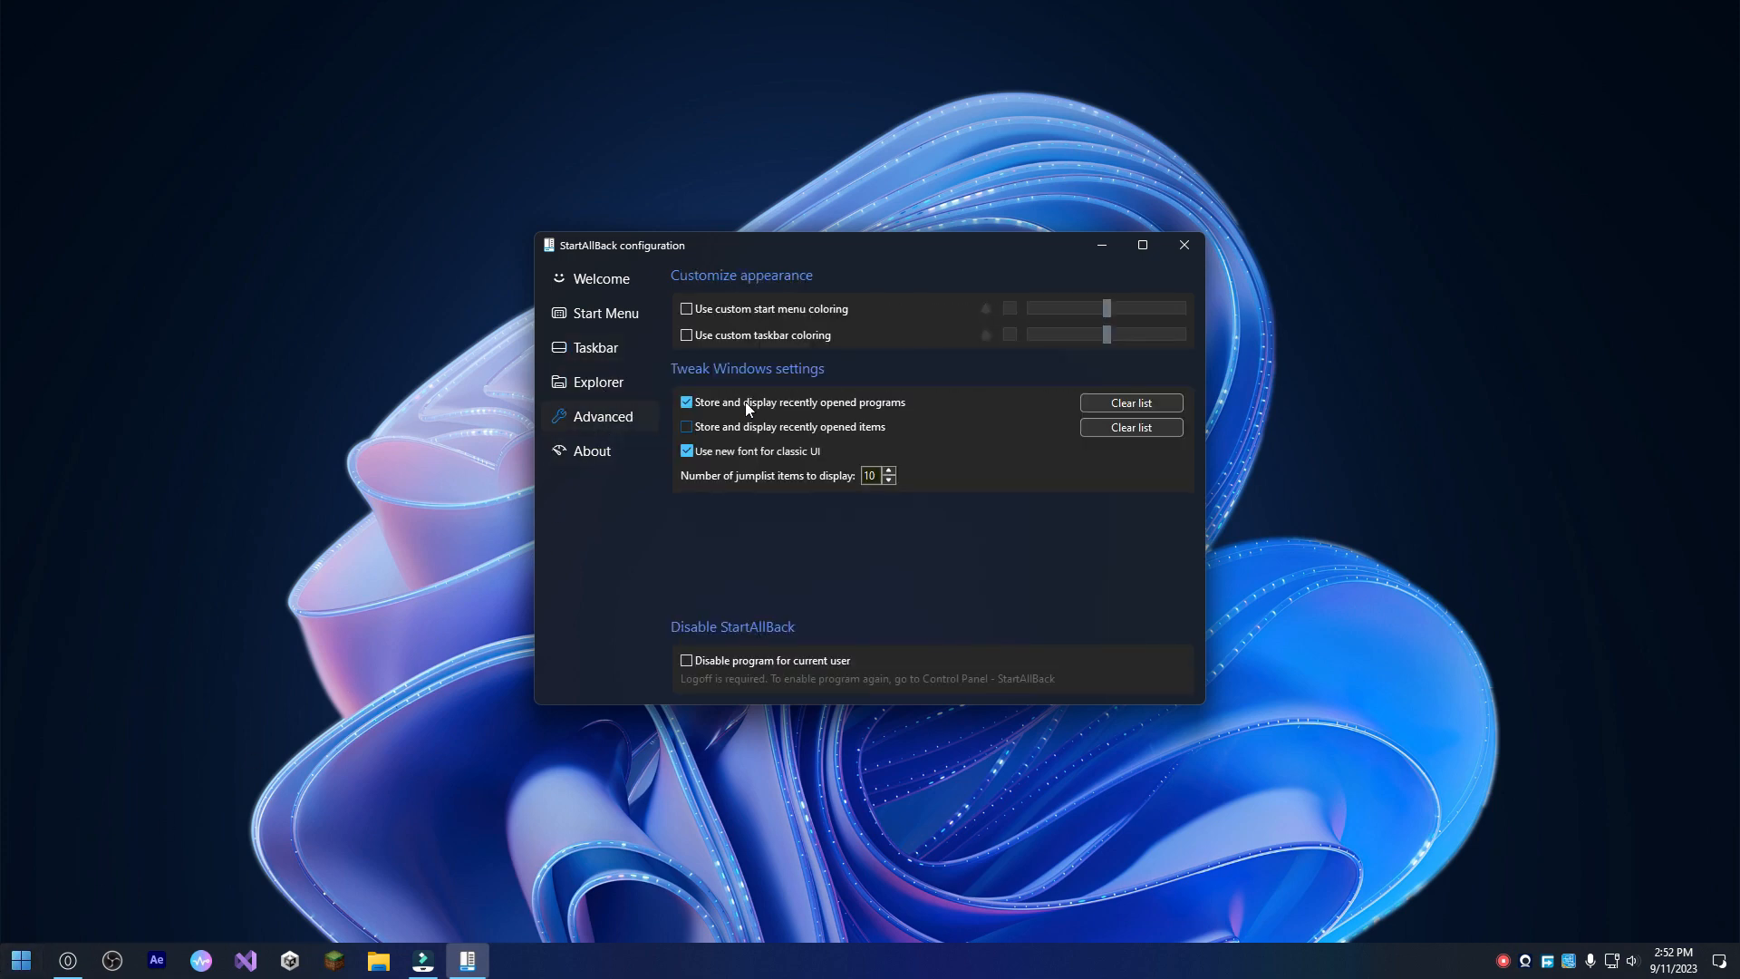
click(1184, 242)
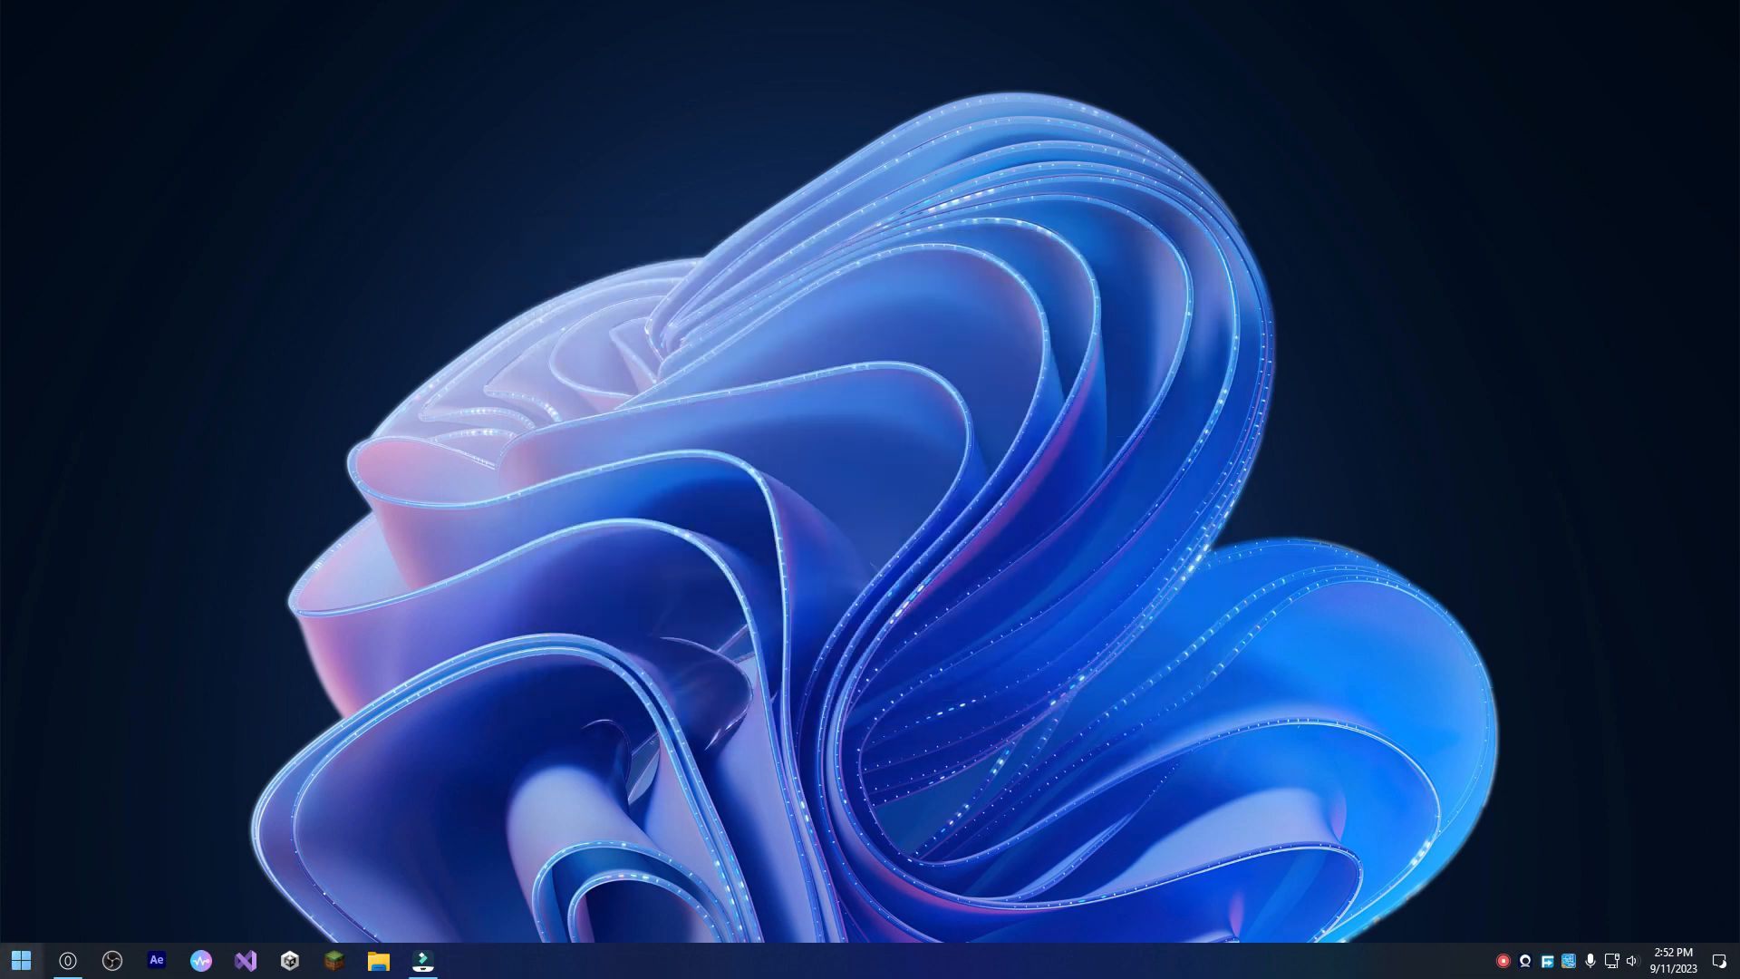
click(20, 960)
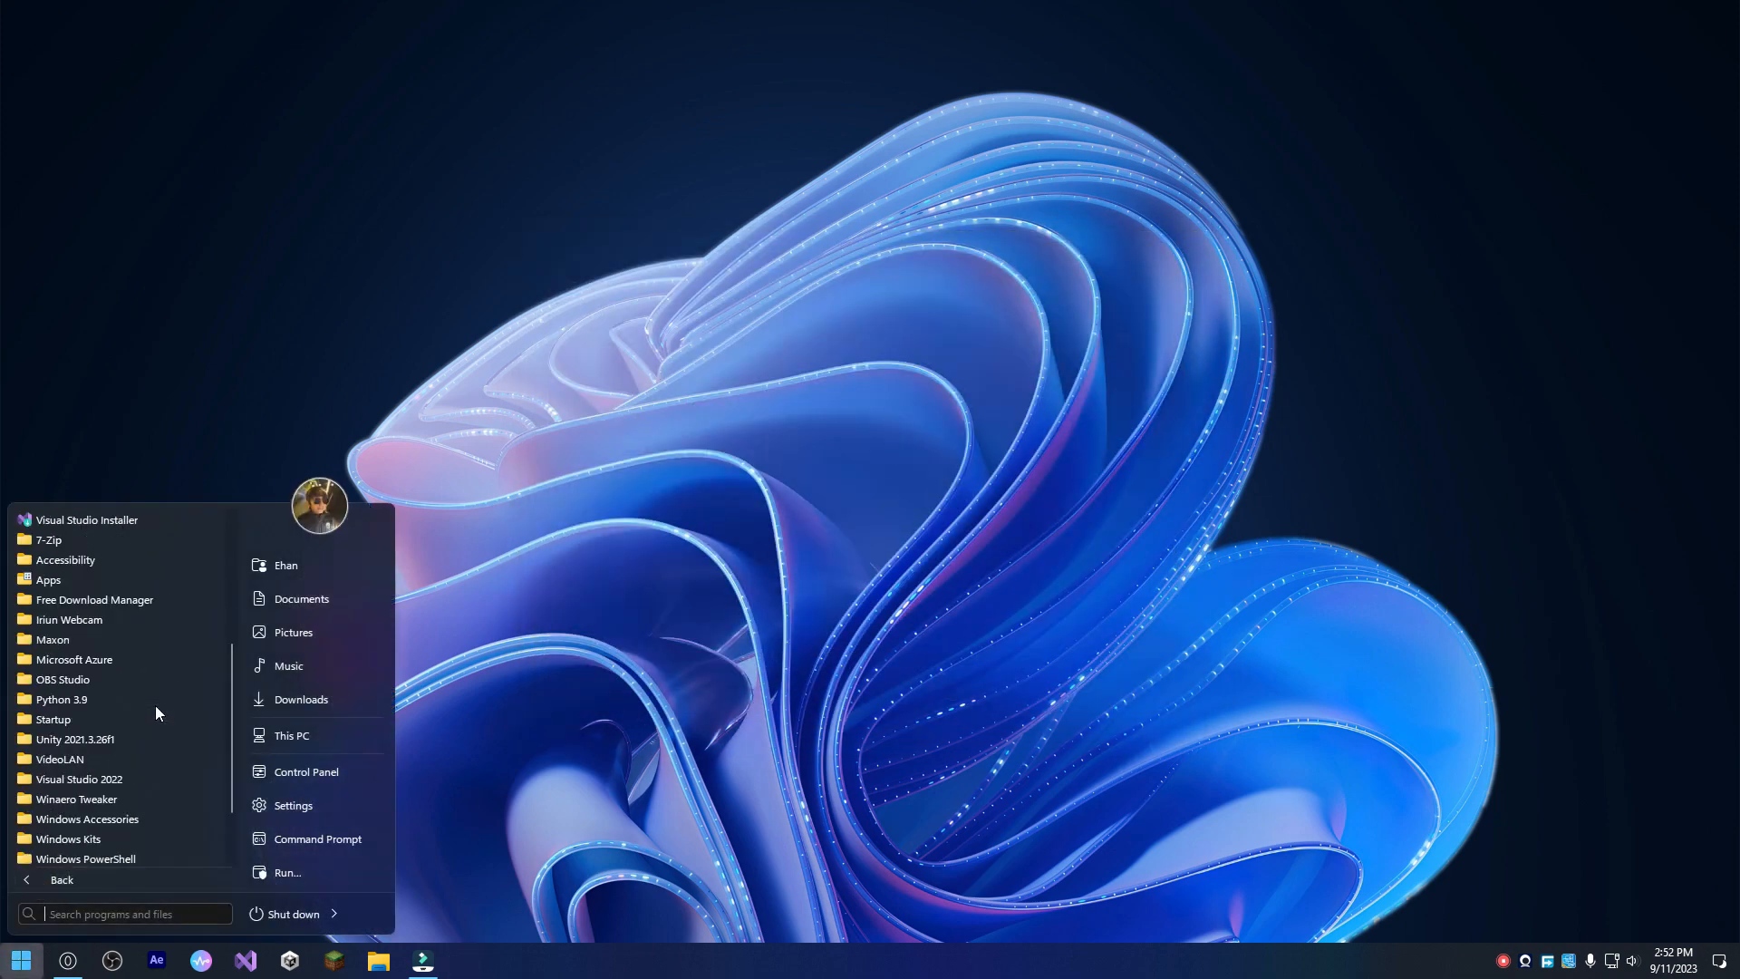
click(998, 682)
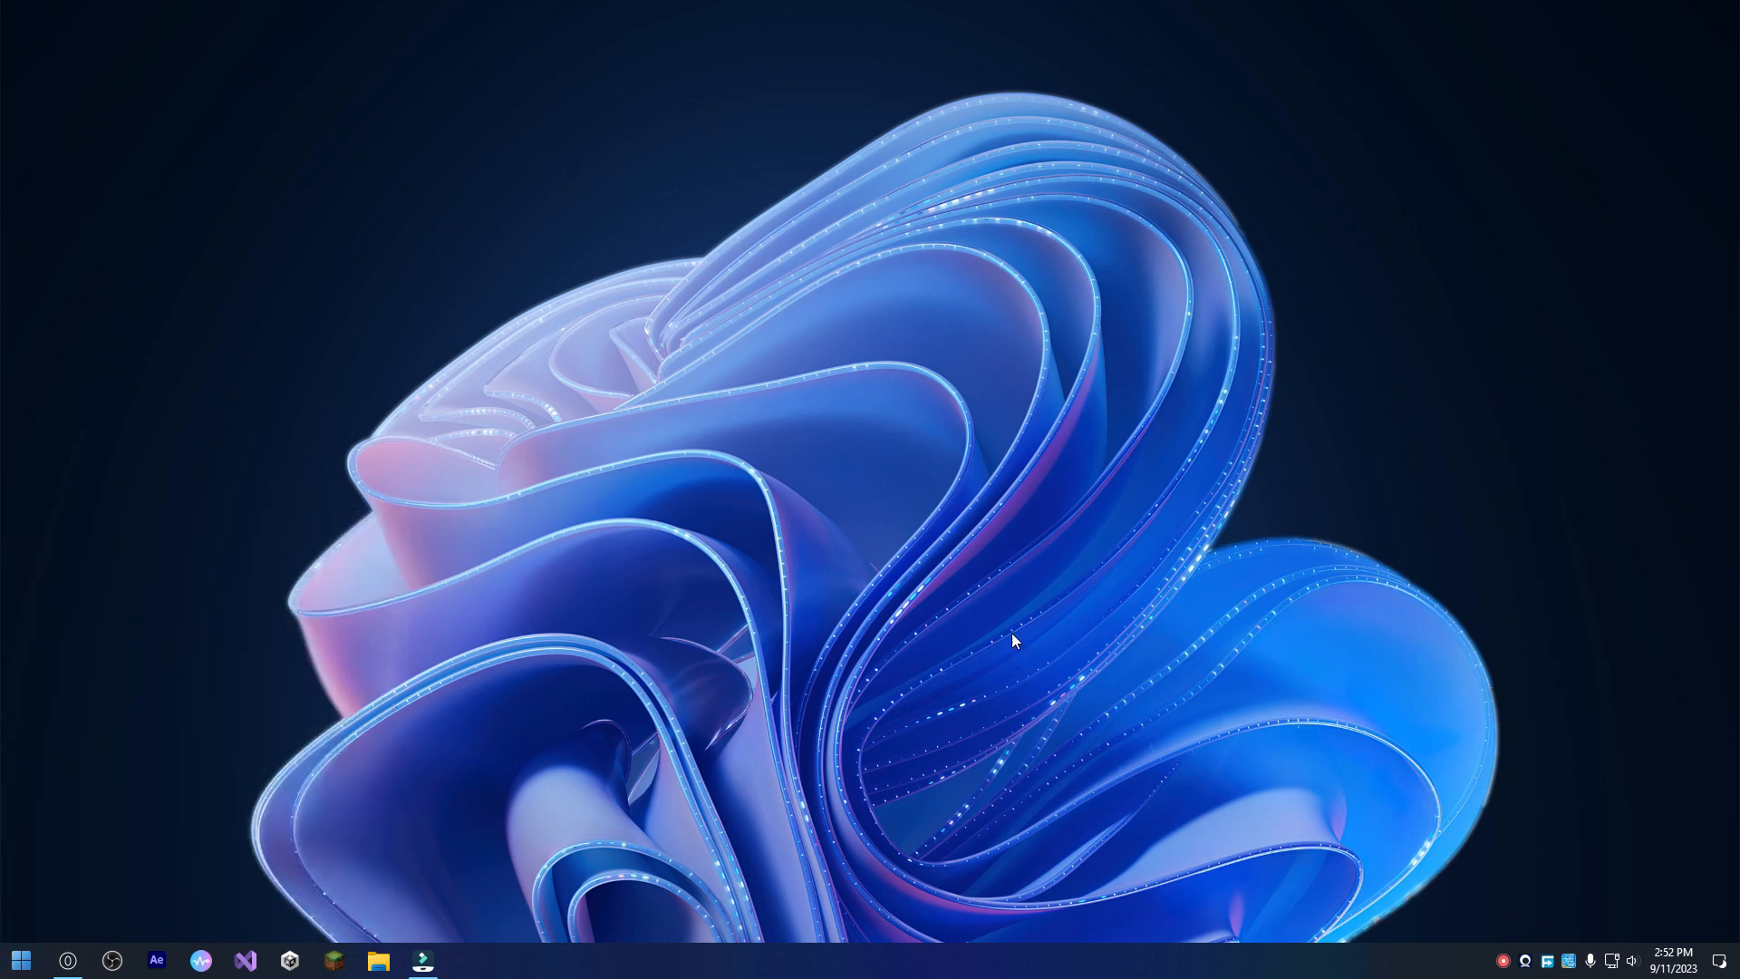
Open the Volantes_Dark_Mini cursor folder inside Downloads > Rick Astley > volantes_dark_by_aystic_dejtd0p in File Explorer.
click(378, 960)
click(602, 396)
click(609, 413)
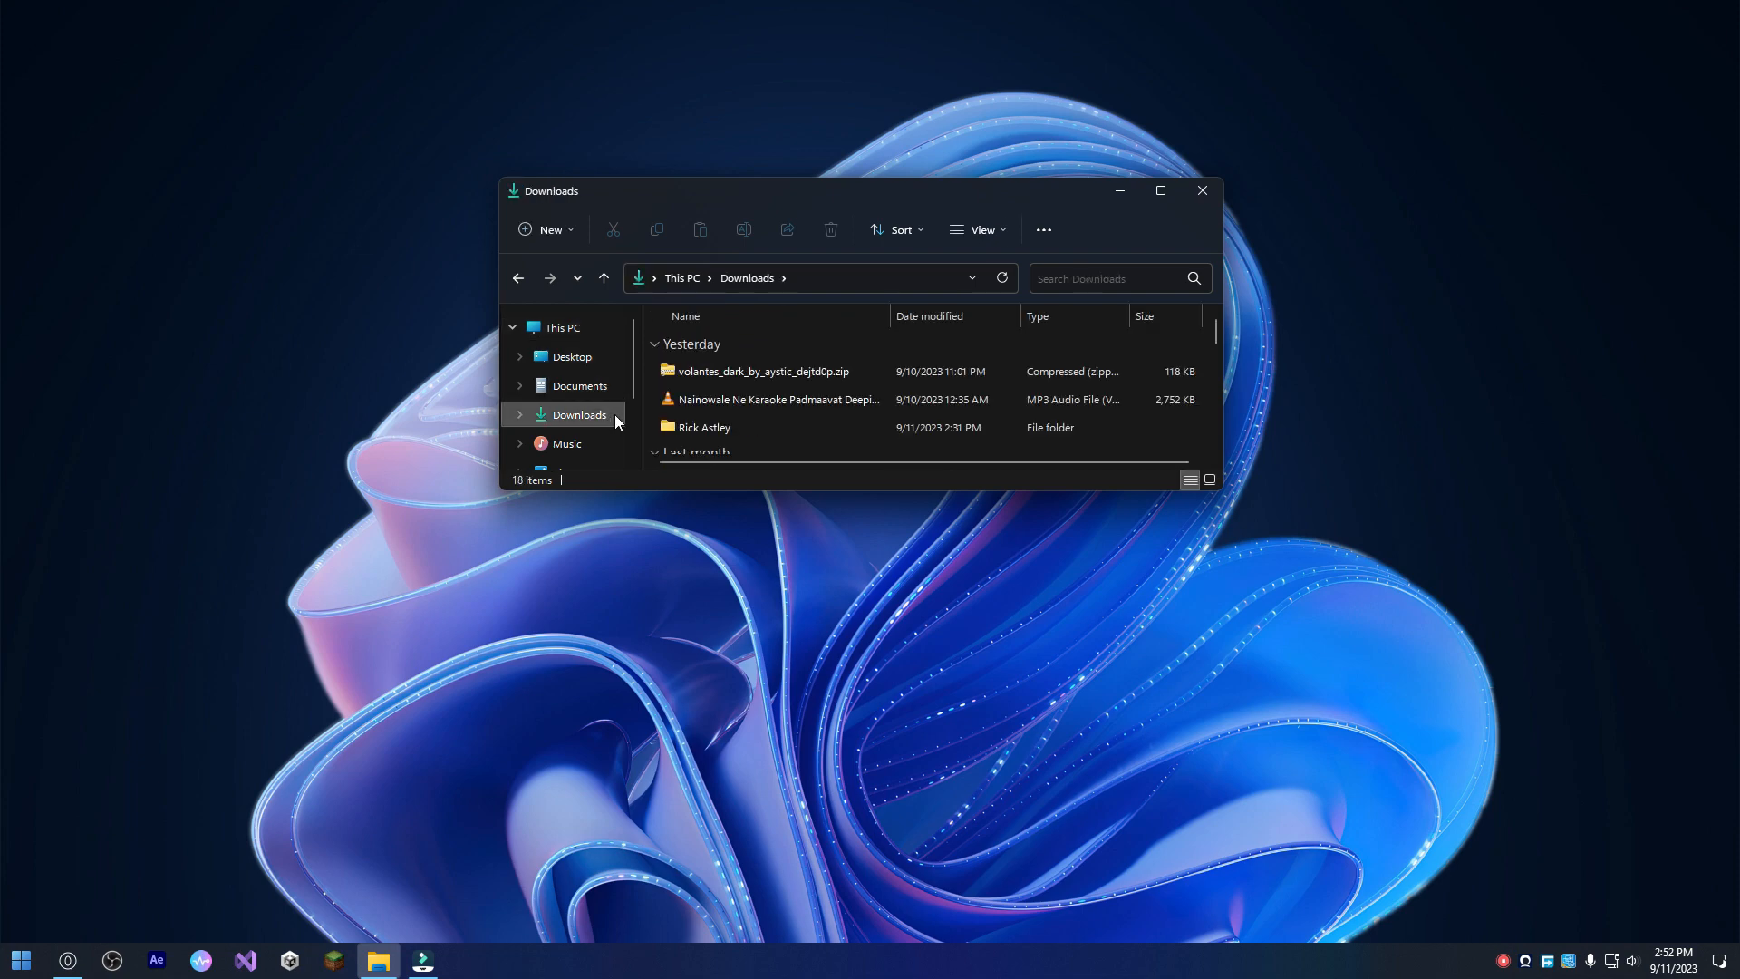
double_click(740, 425)
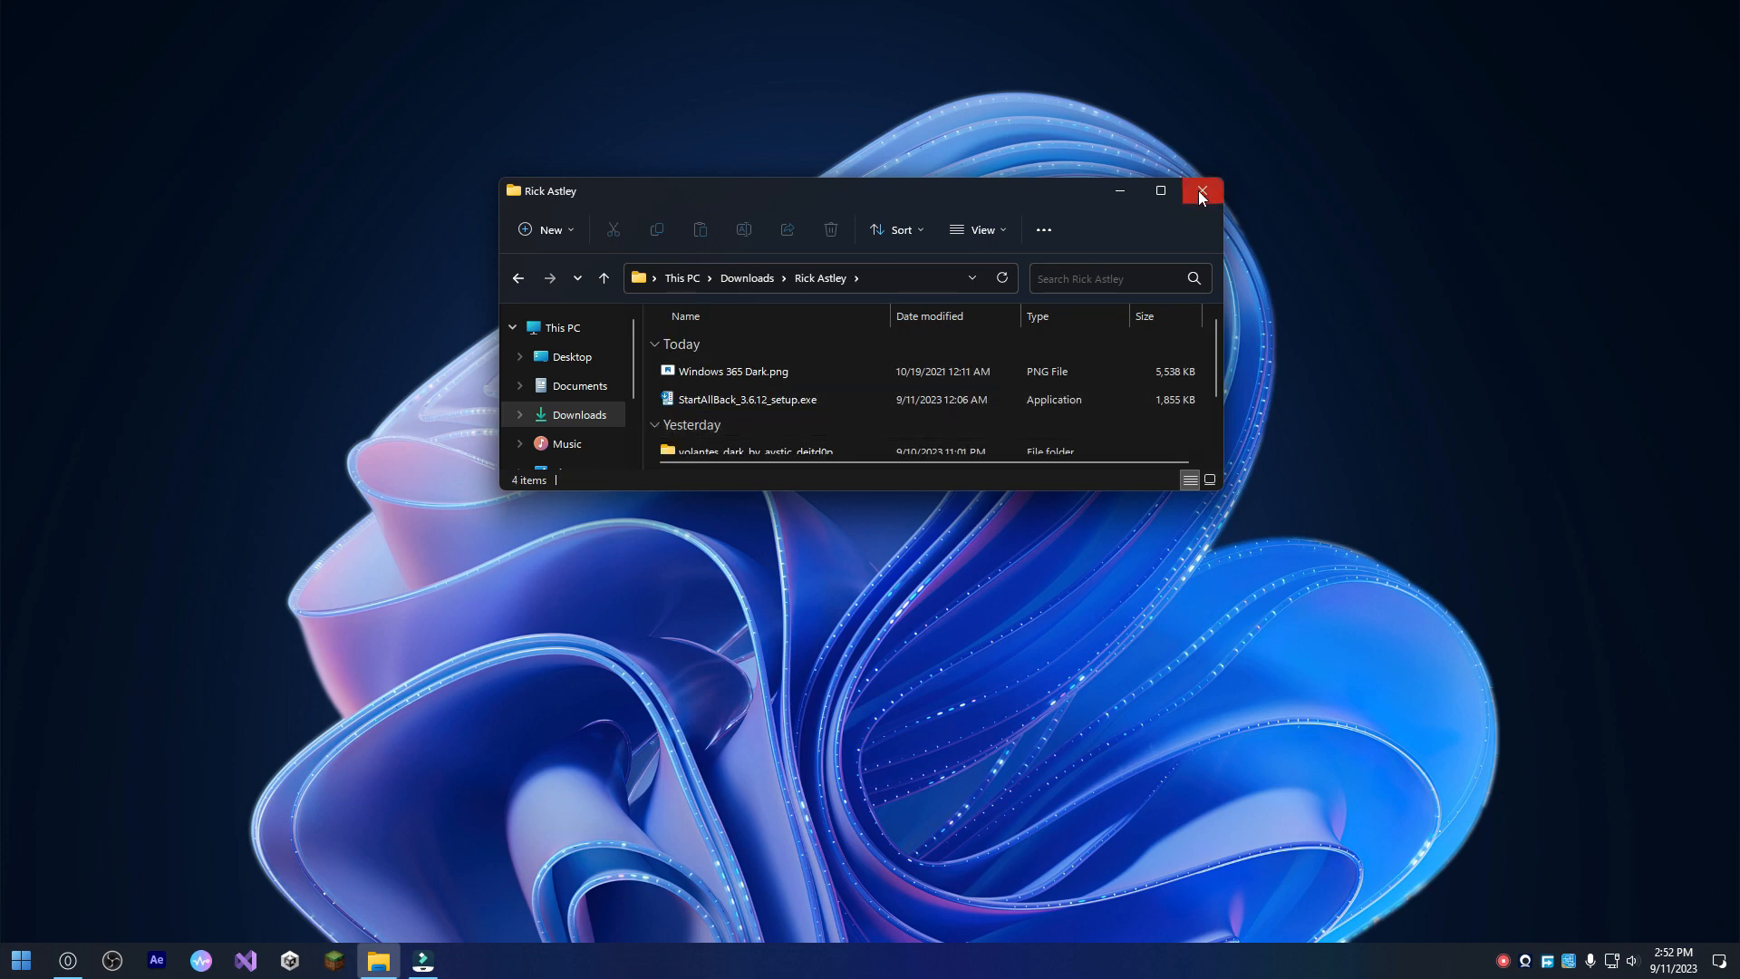
click(1162, 191)
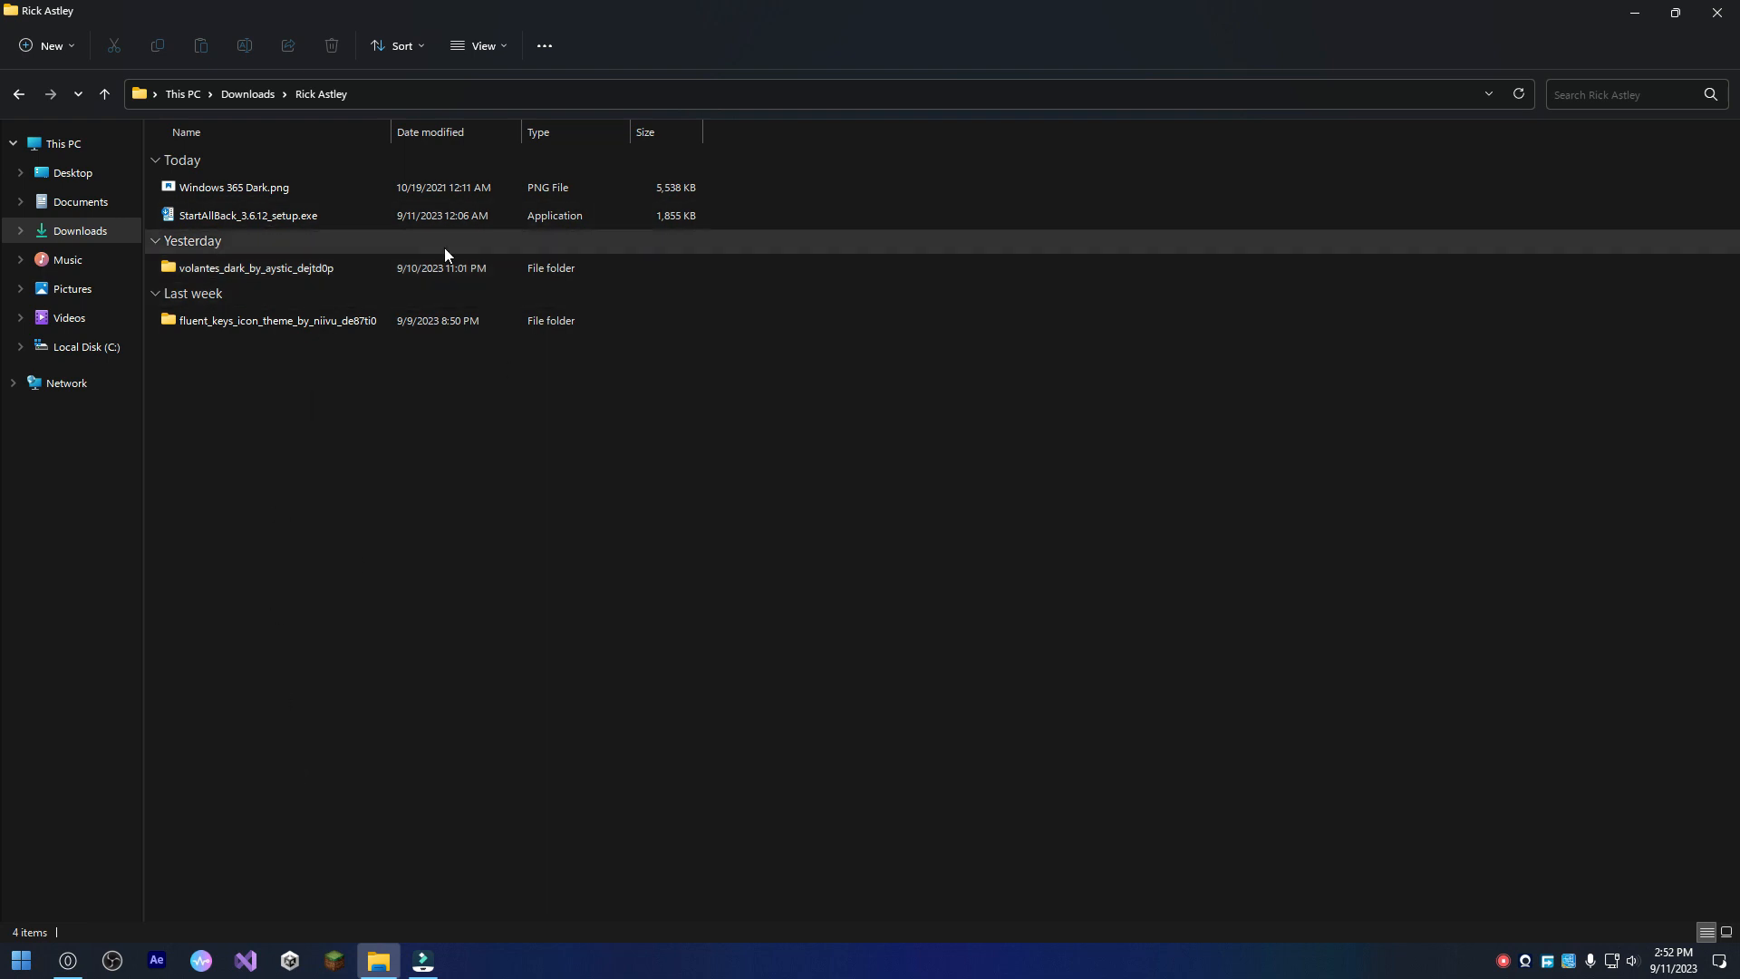
double_click(444, 268)
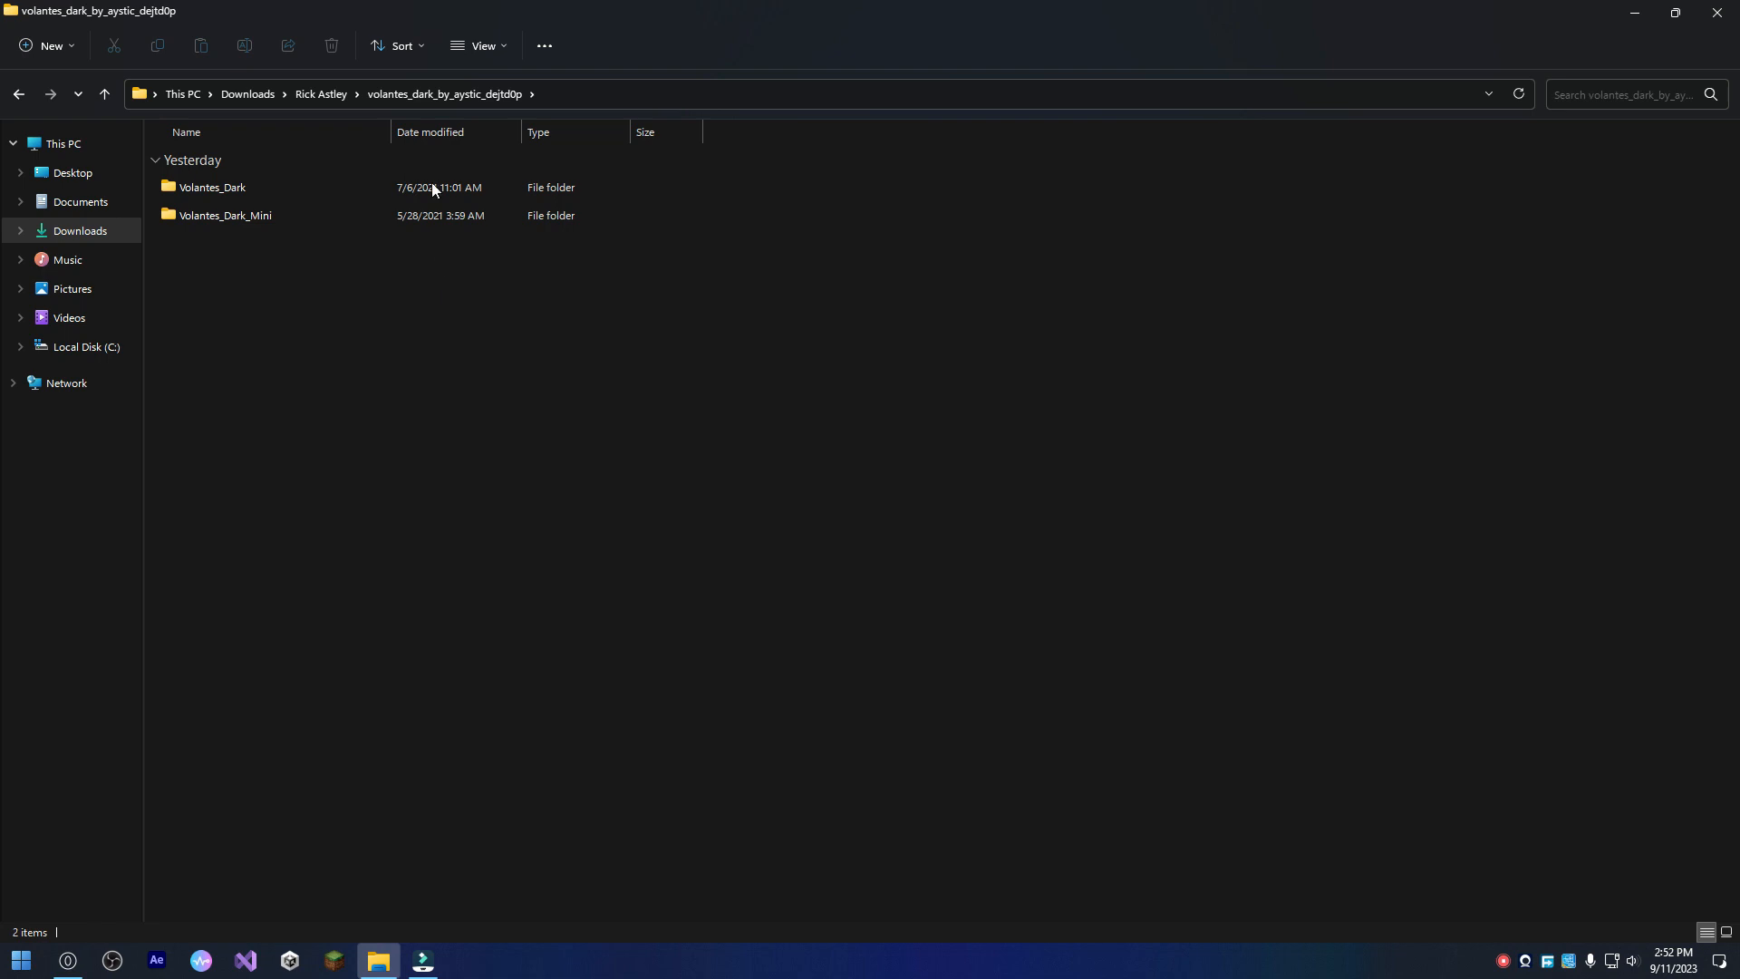
double_click(200, 221)
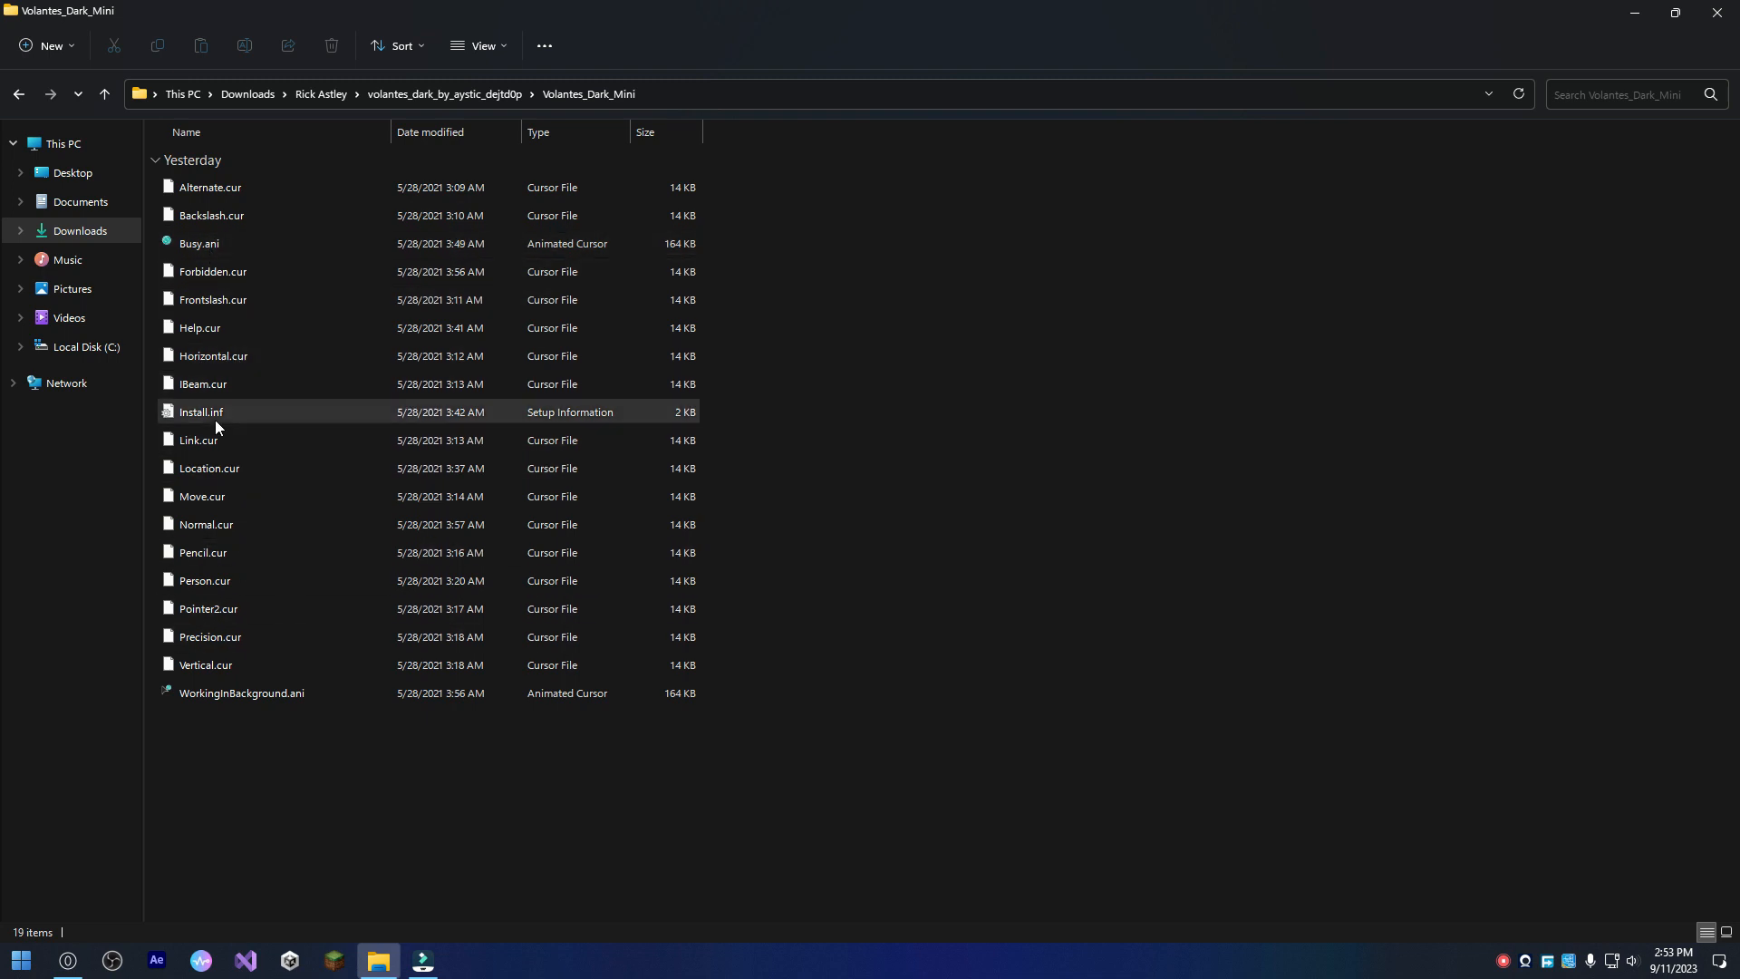
Show the available file actions for Install.inf, dismiss them, and close the folder window.
click(257, 417)
right_click(258, 413)
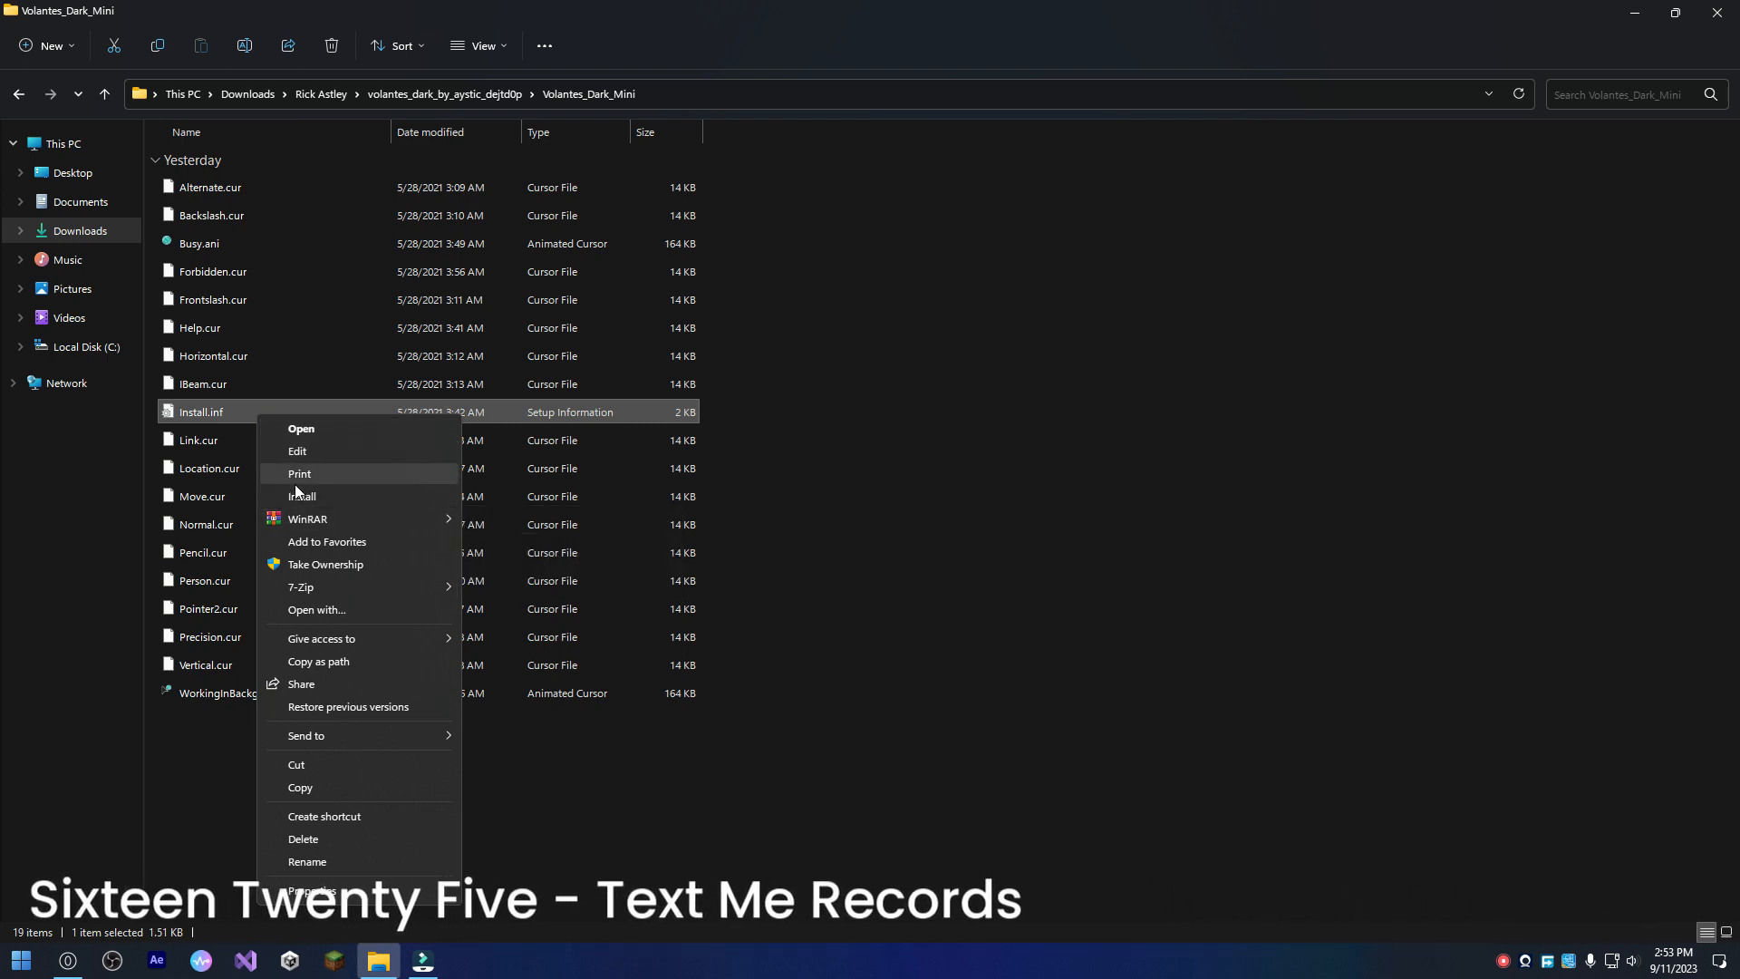
click(1424, 362)
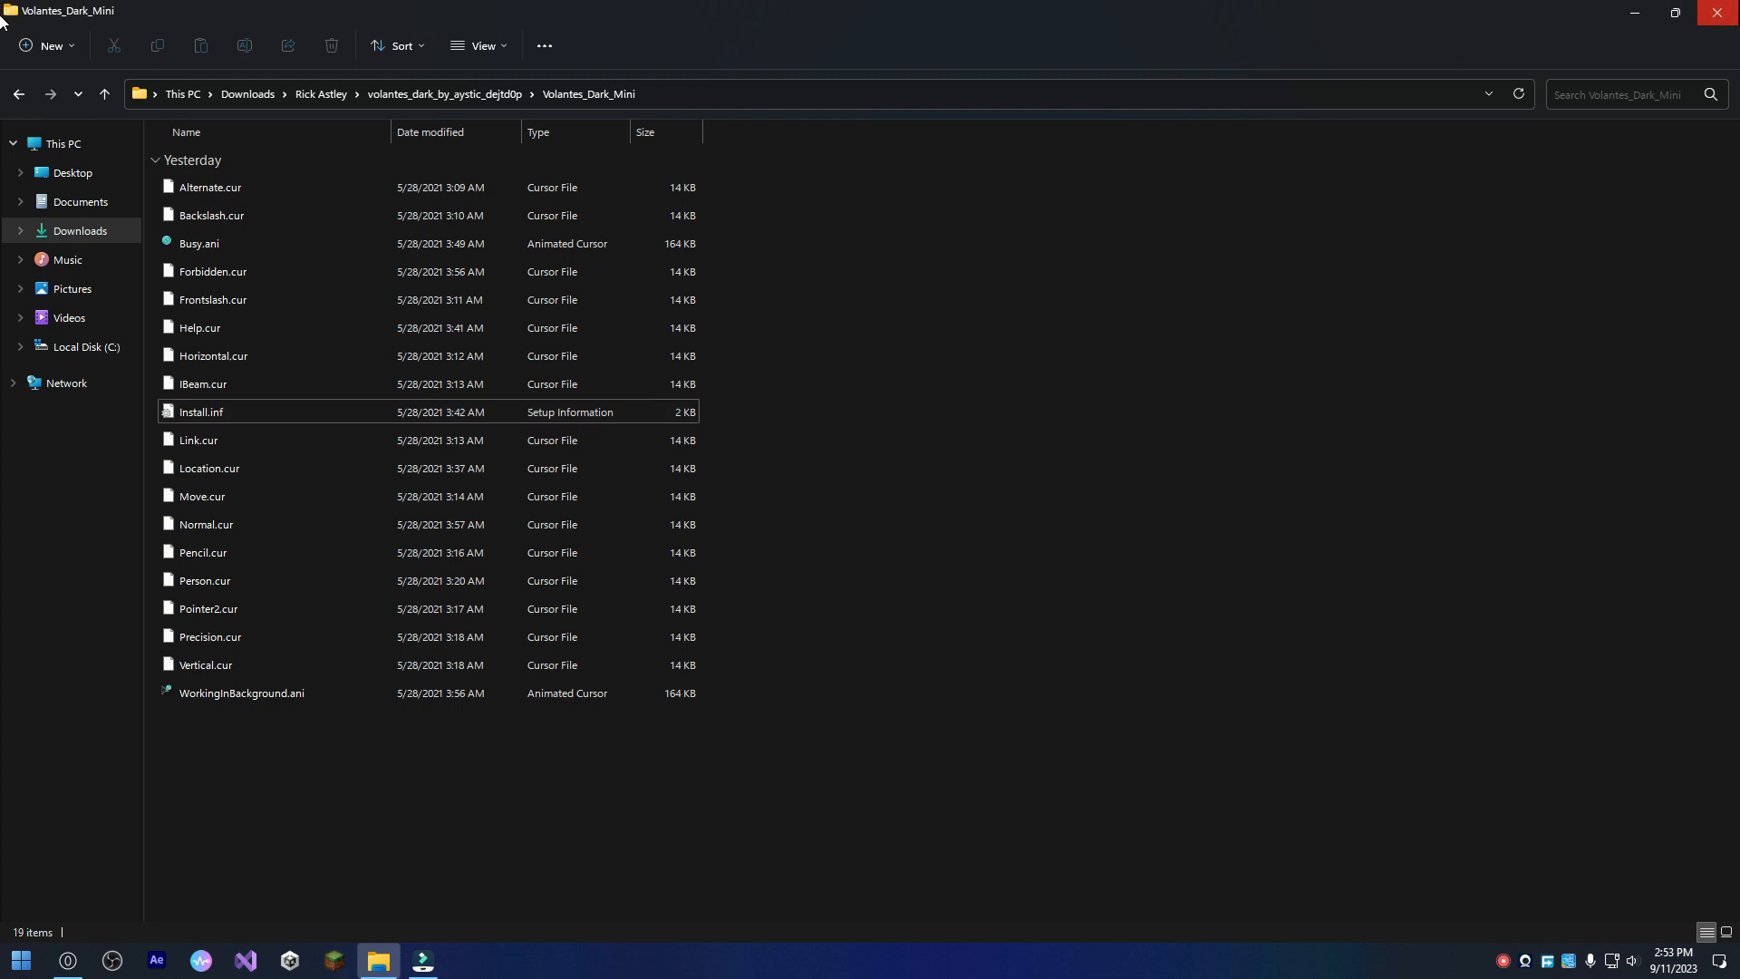
click(1717, 13)
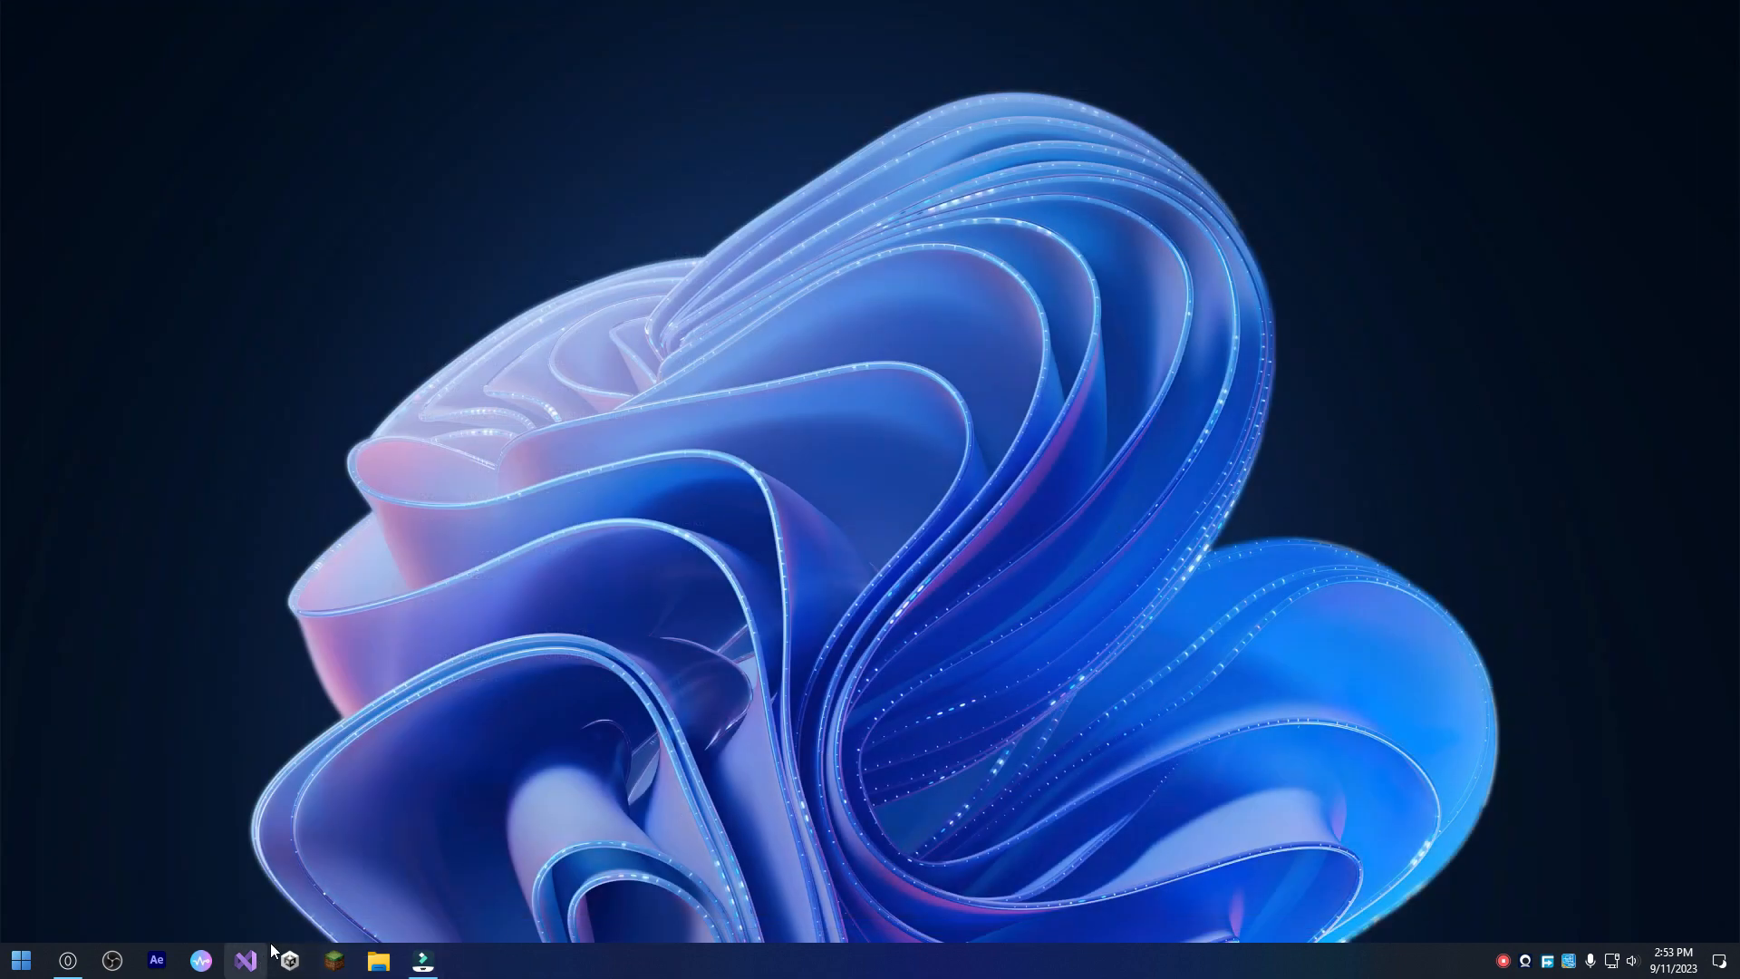
Open the mouse cursor properties from the Themes page of the Personalization settings.
key(super+i)
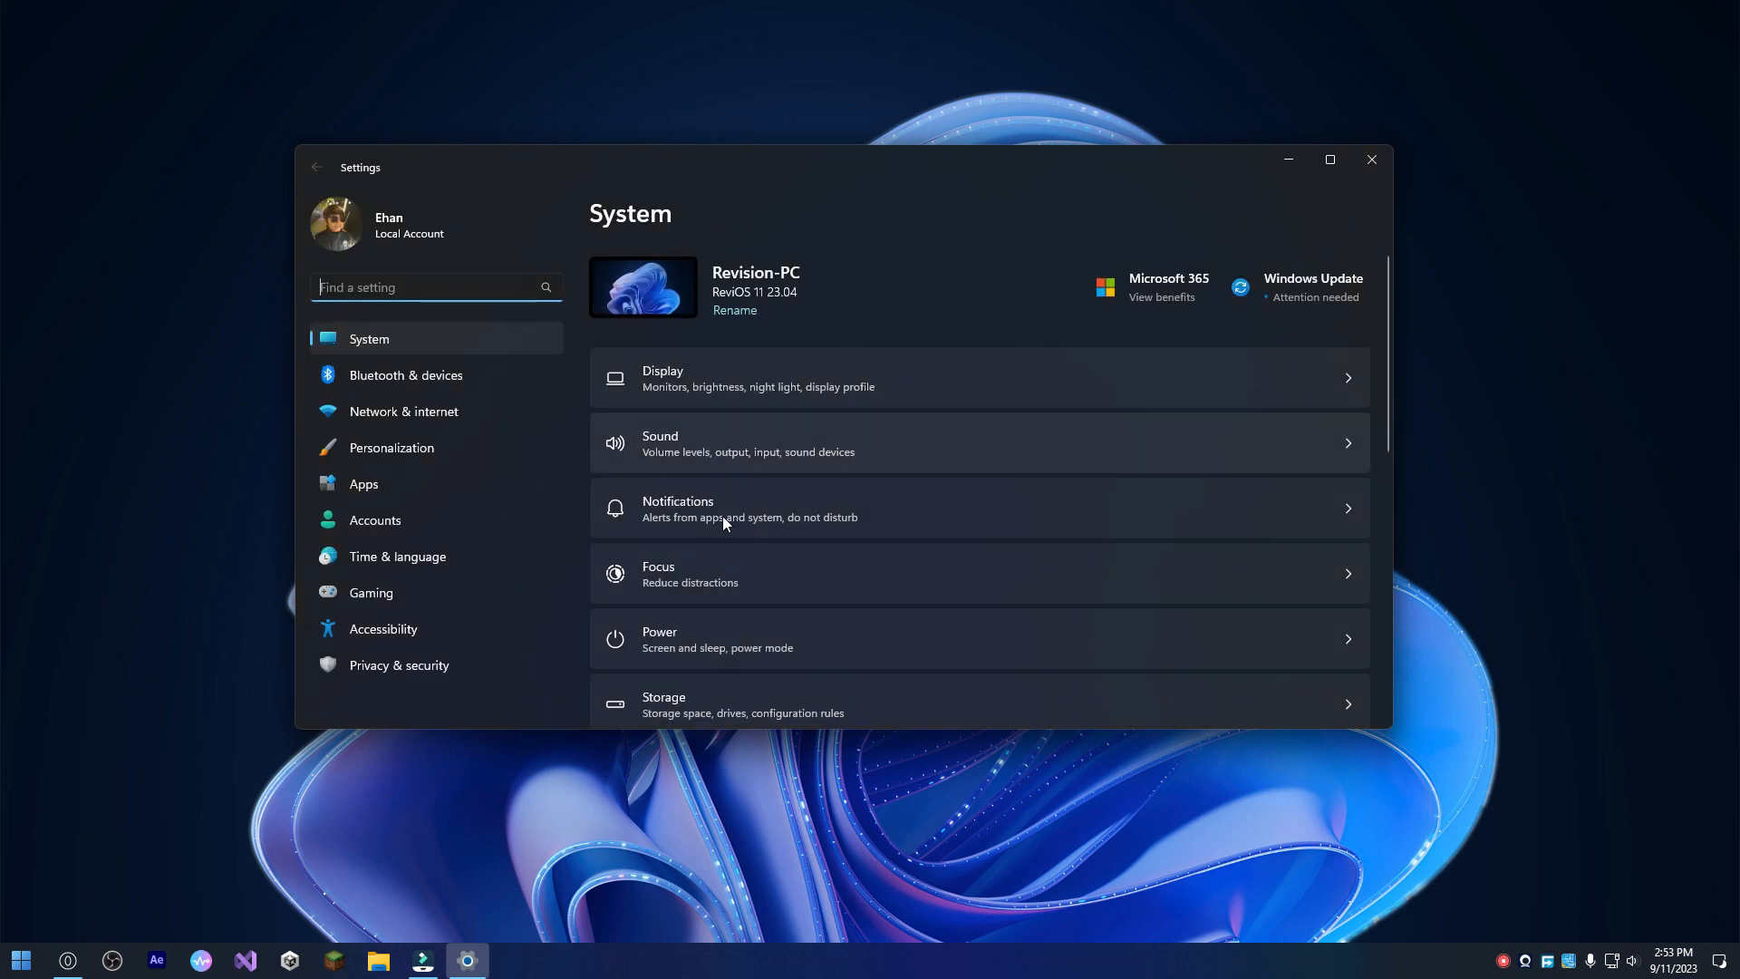
click(440, 453)
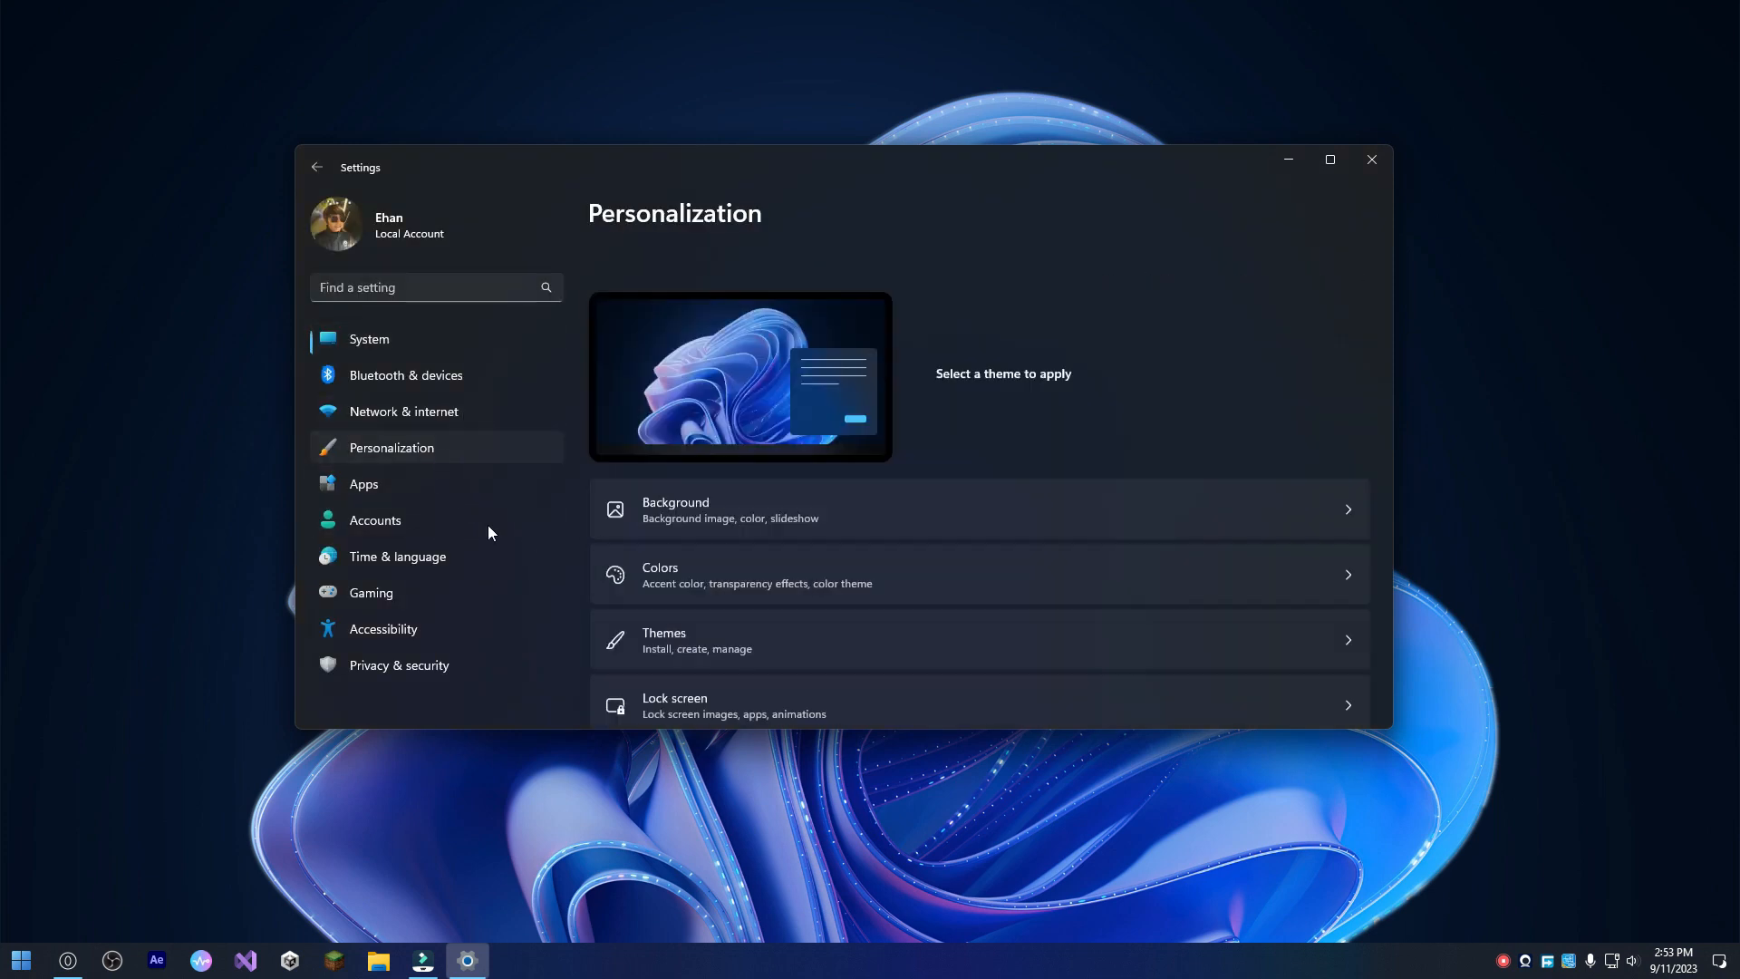
scroll(874, 508, down, 4)
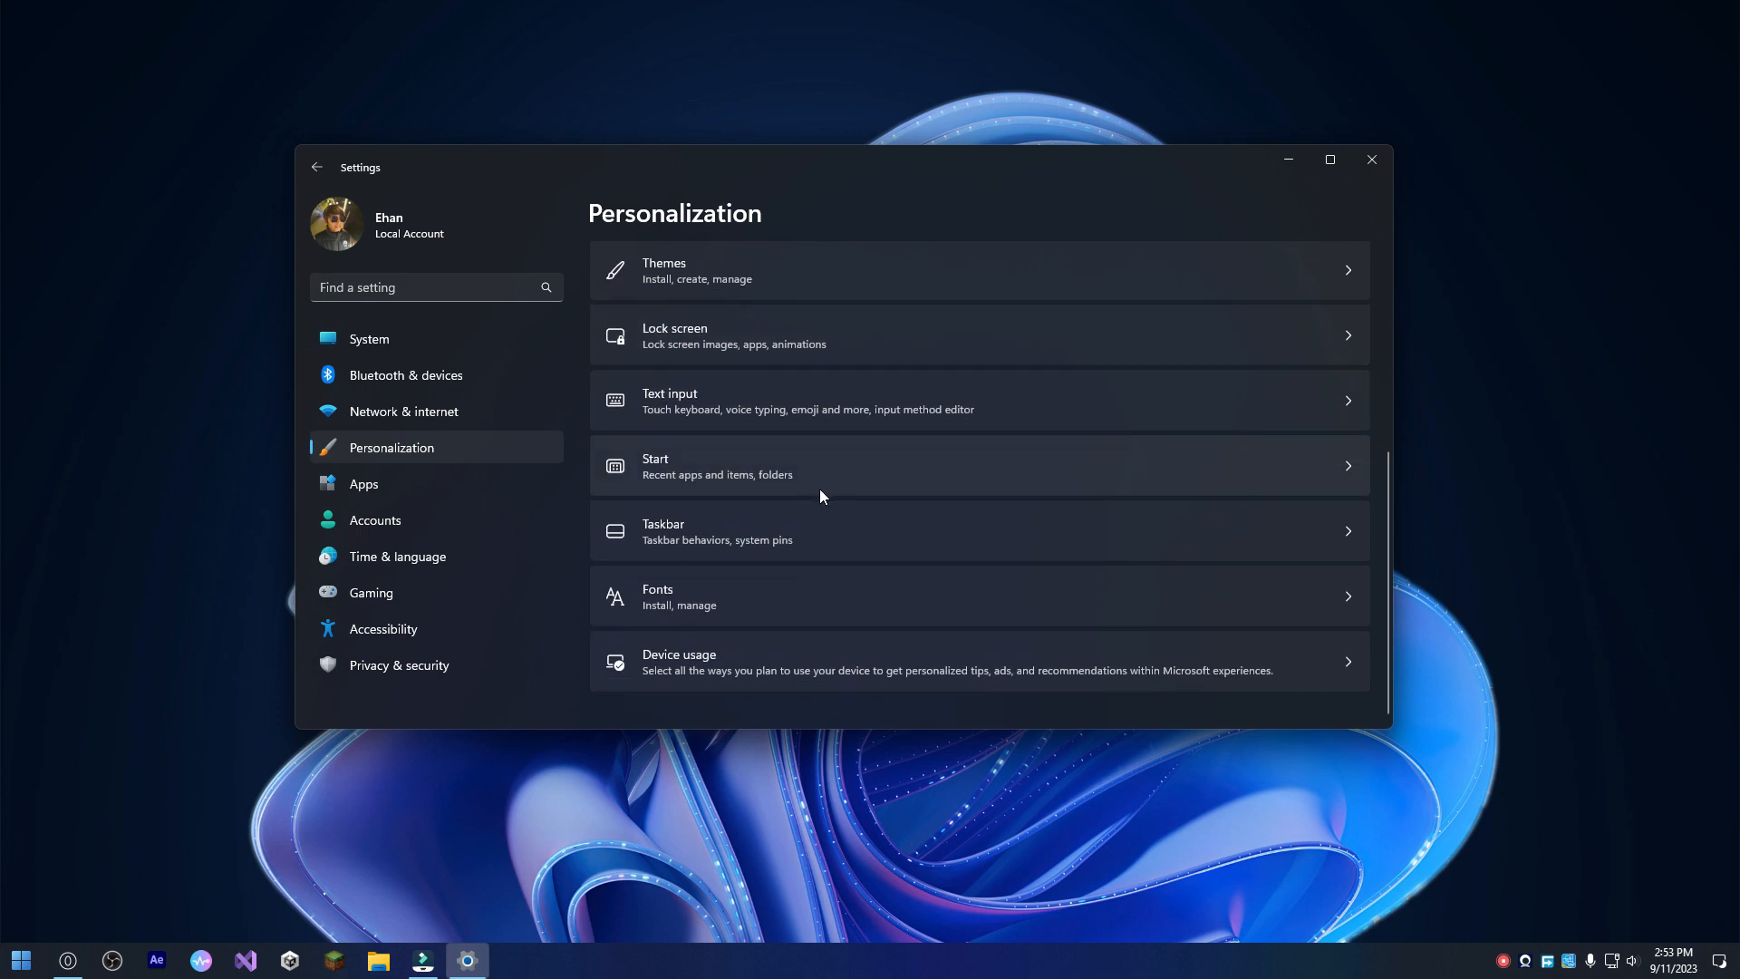
scroll(693, 507, up, 4)
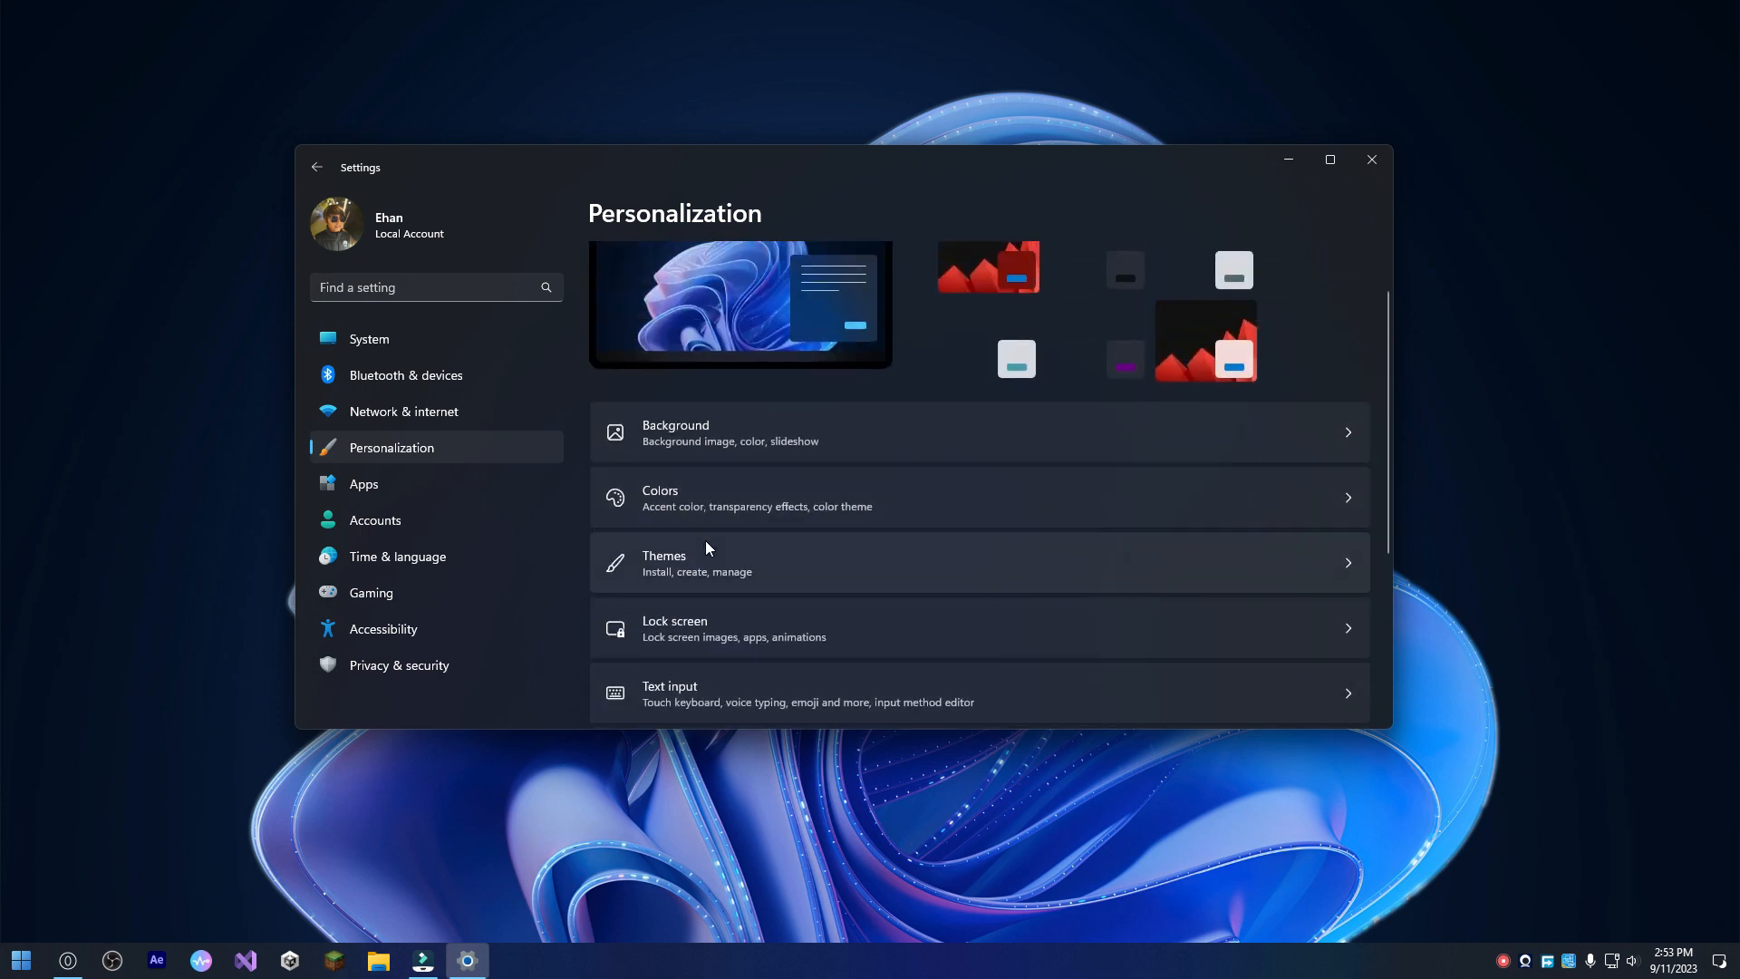
click(709, 574)
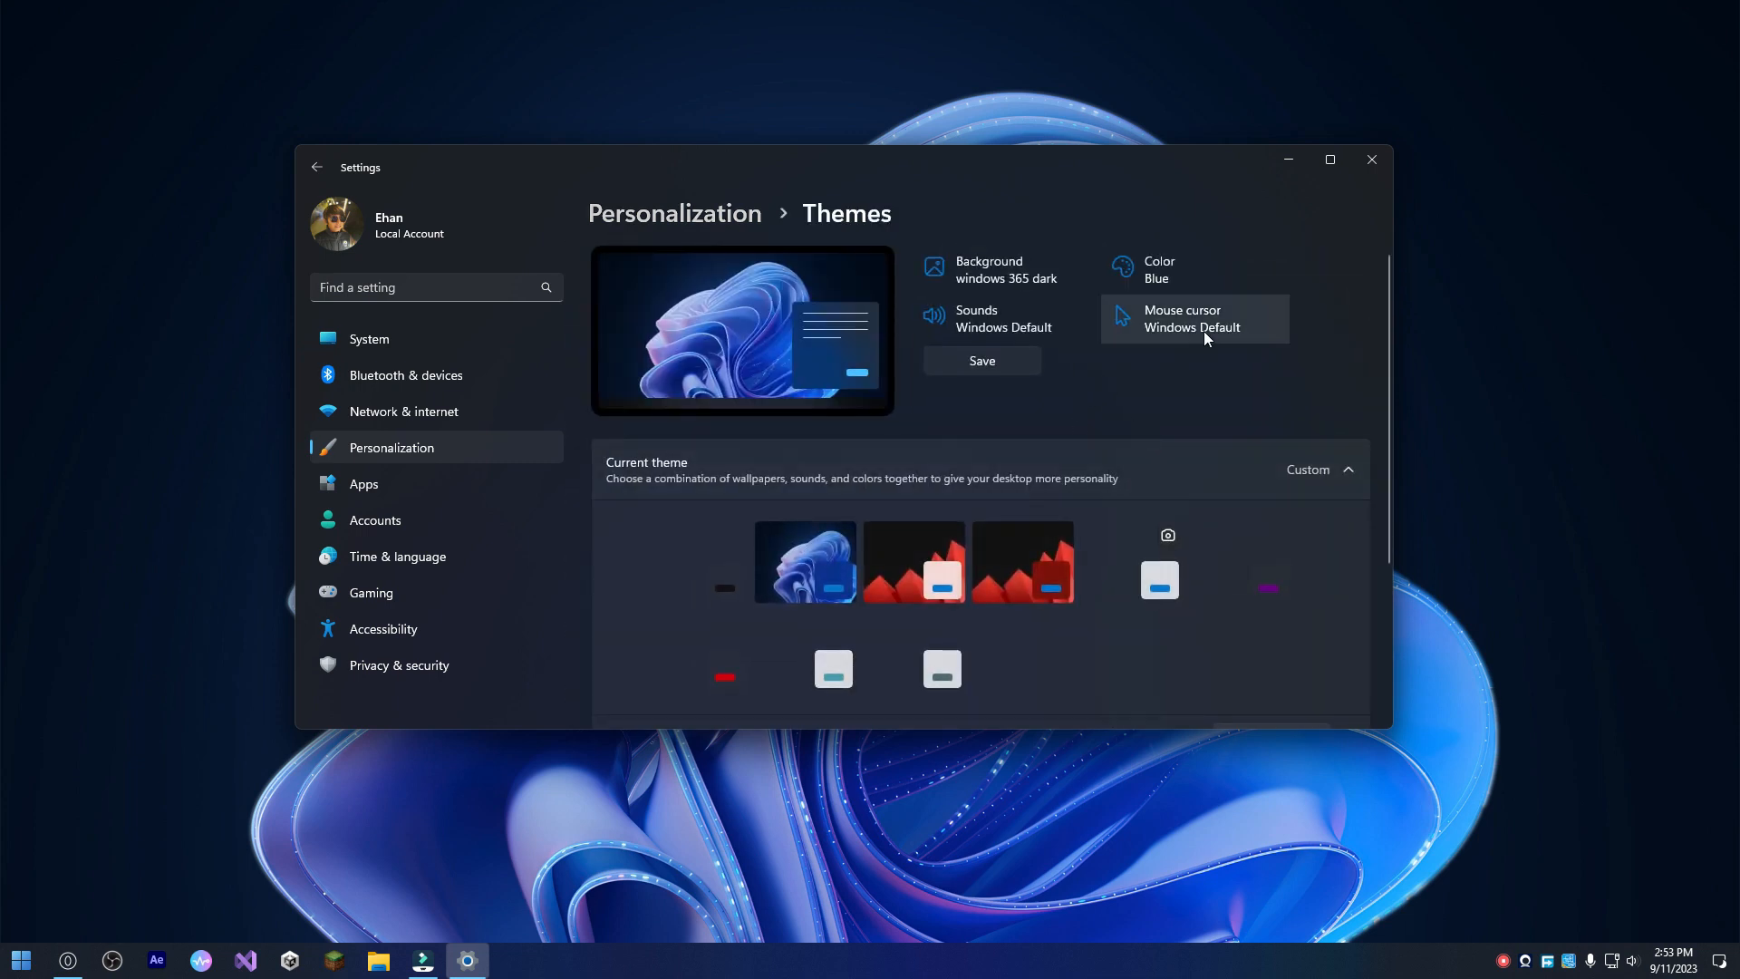
click(1201, 317)
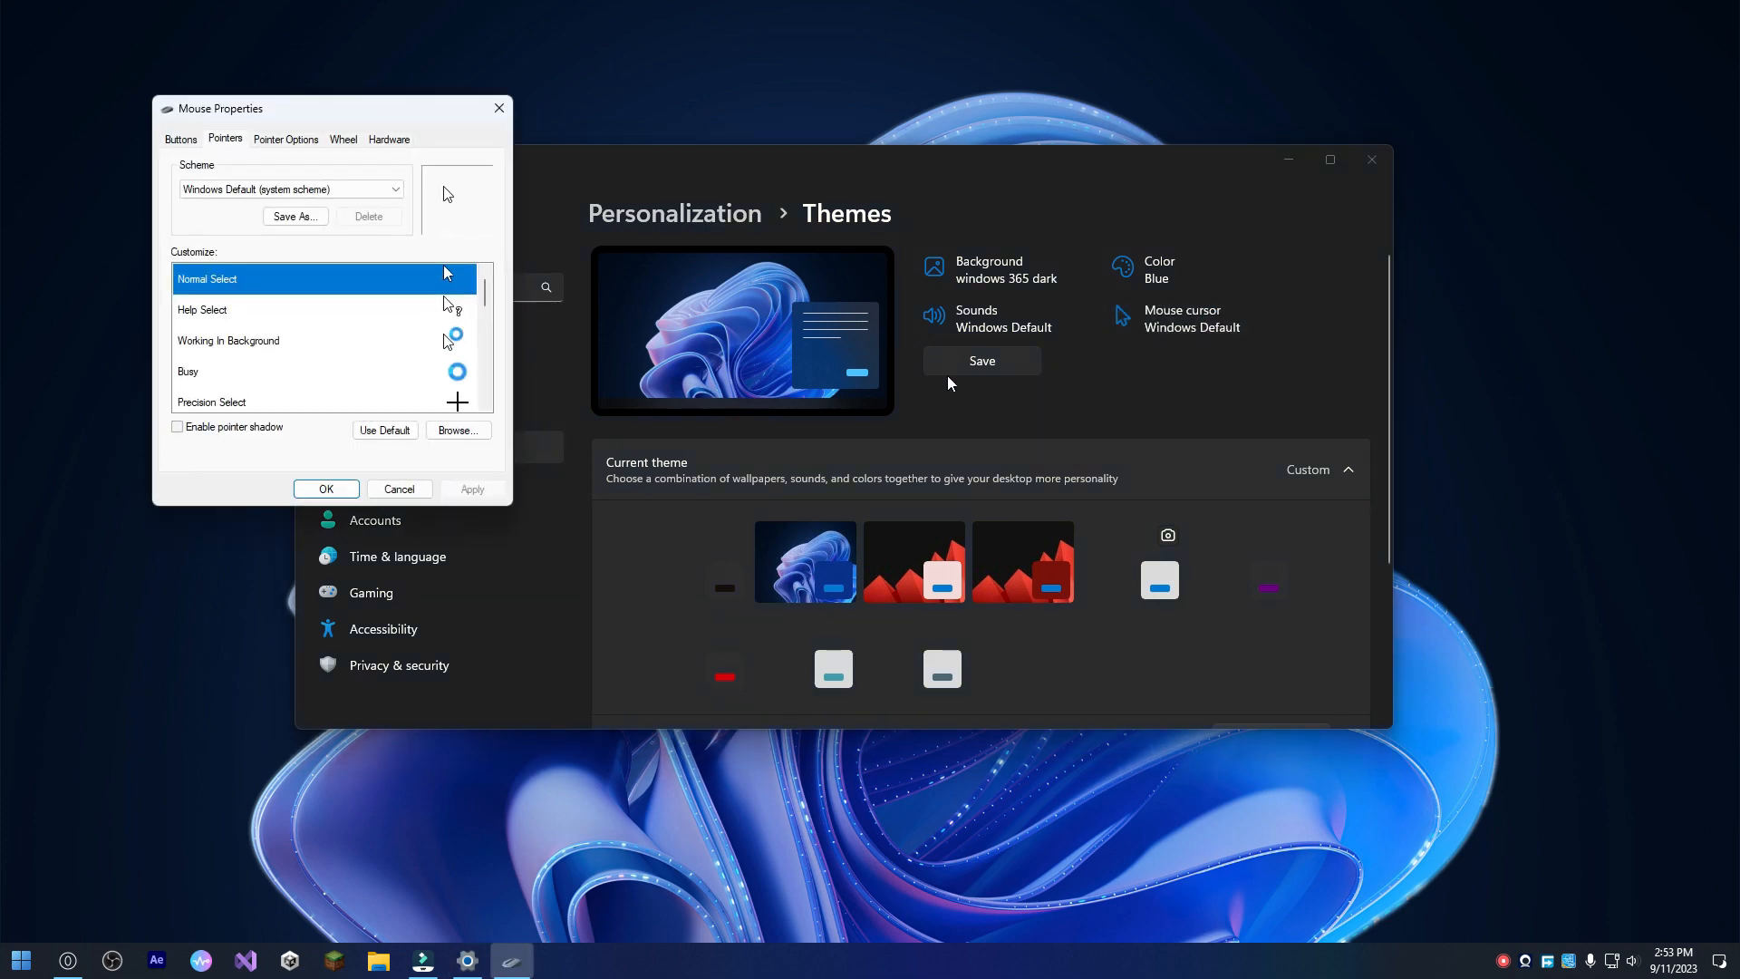
Apply the Volantes Dark Mini pointer scheme and close Mouse Properties.
click(323, 192)
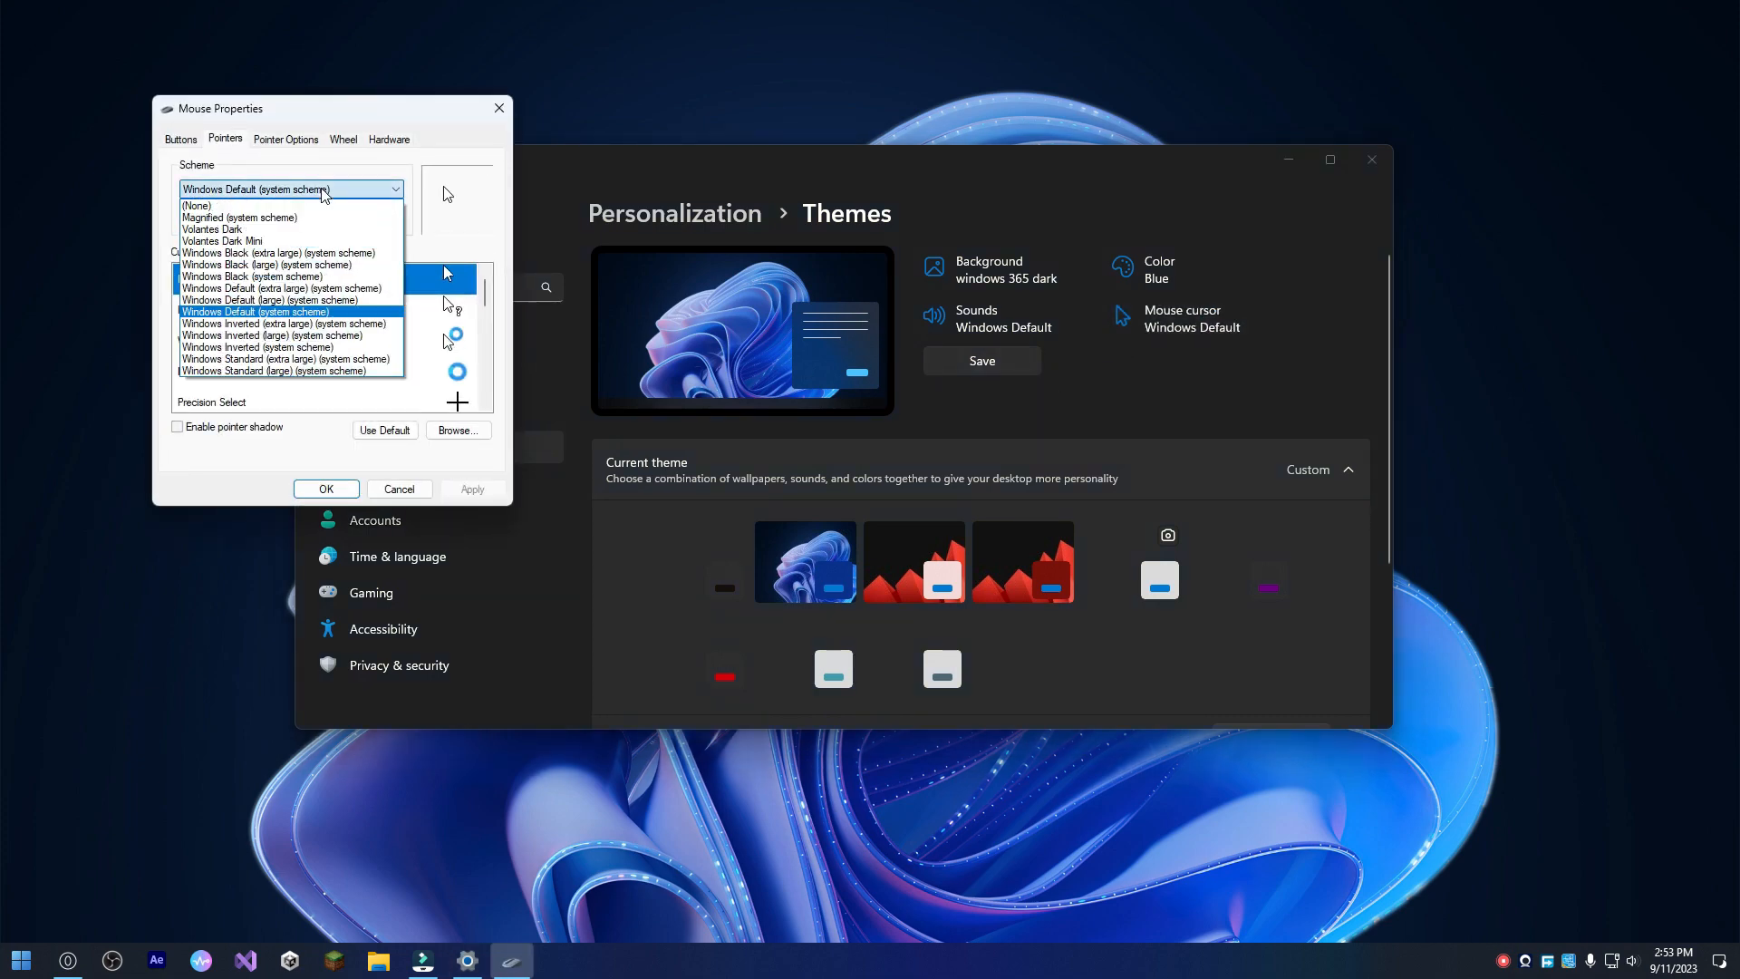
click(275, 241)
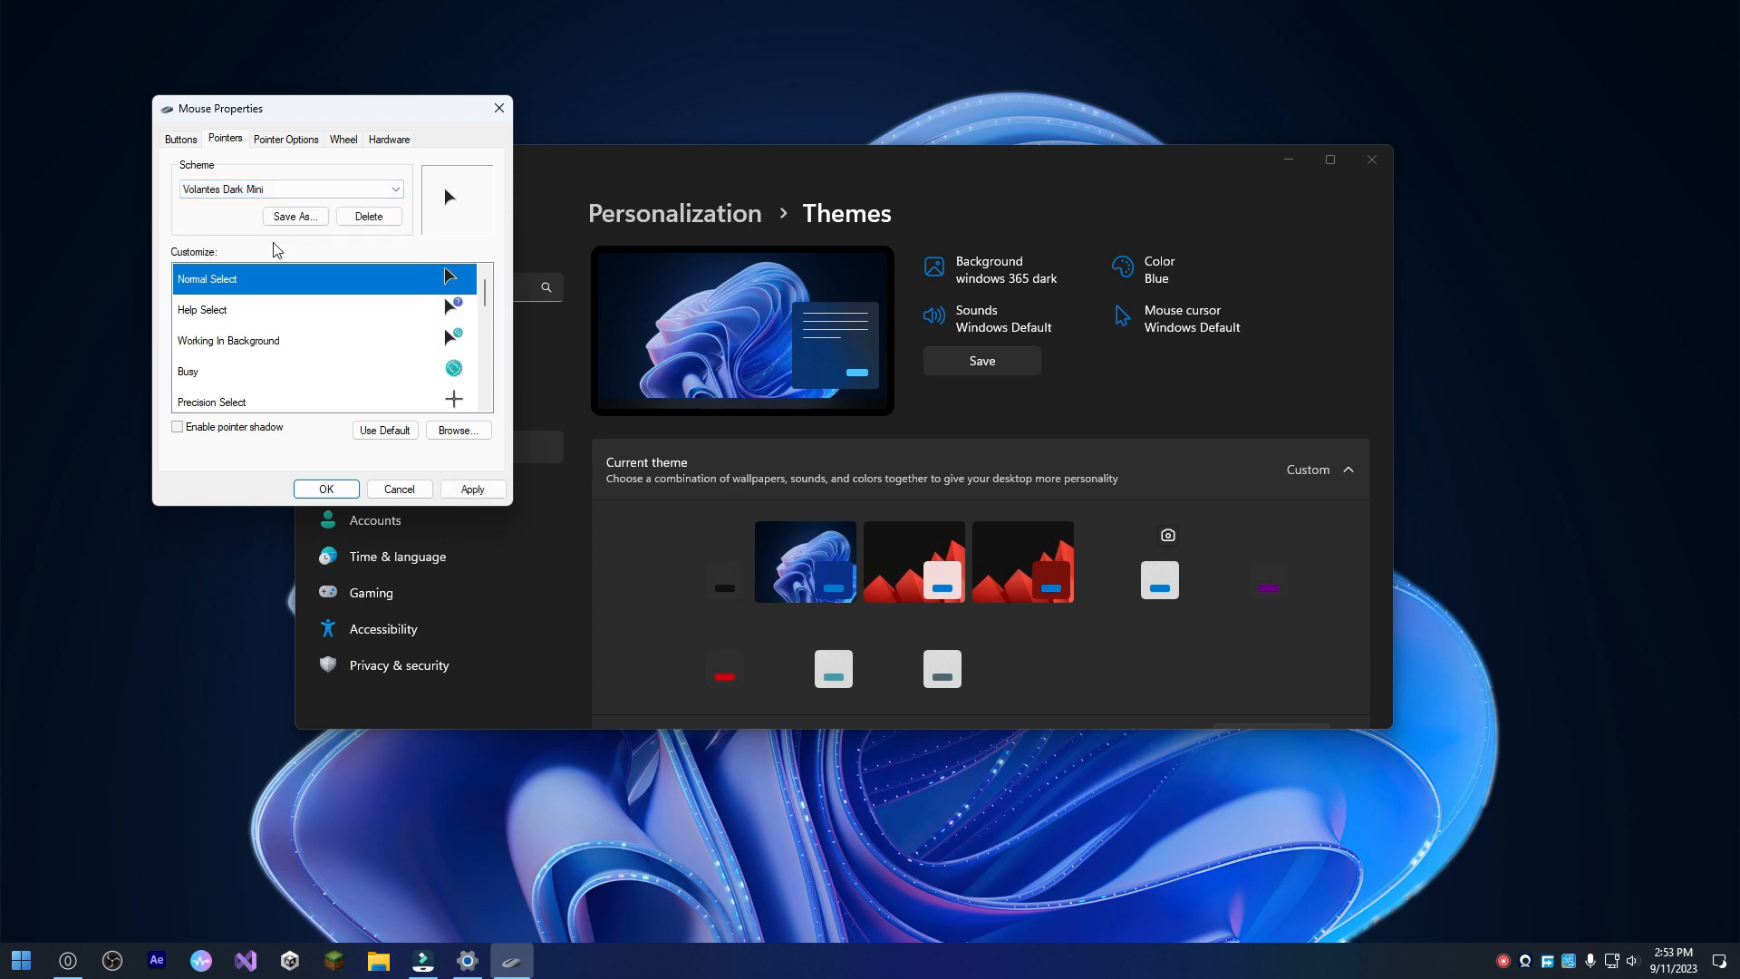
click(472, 489)
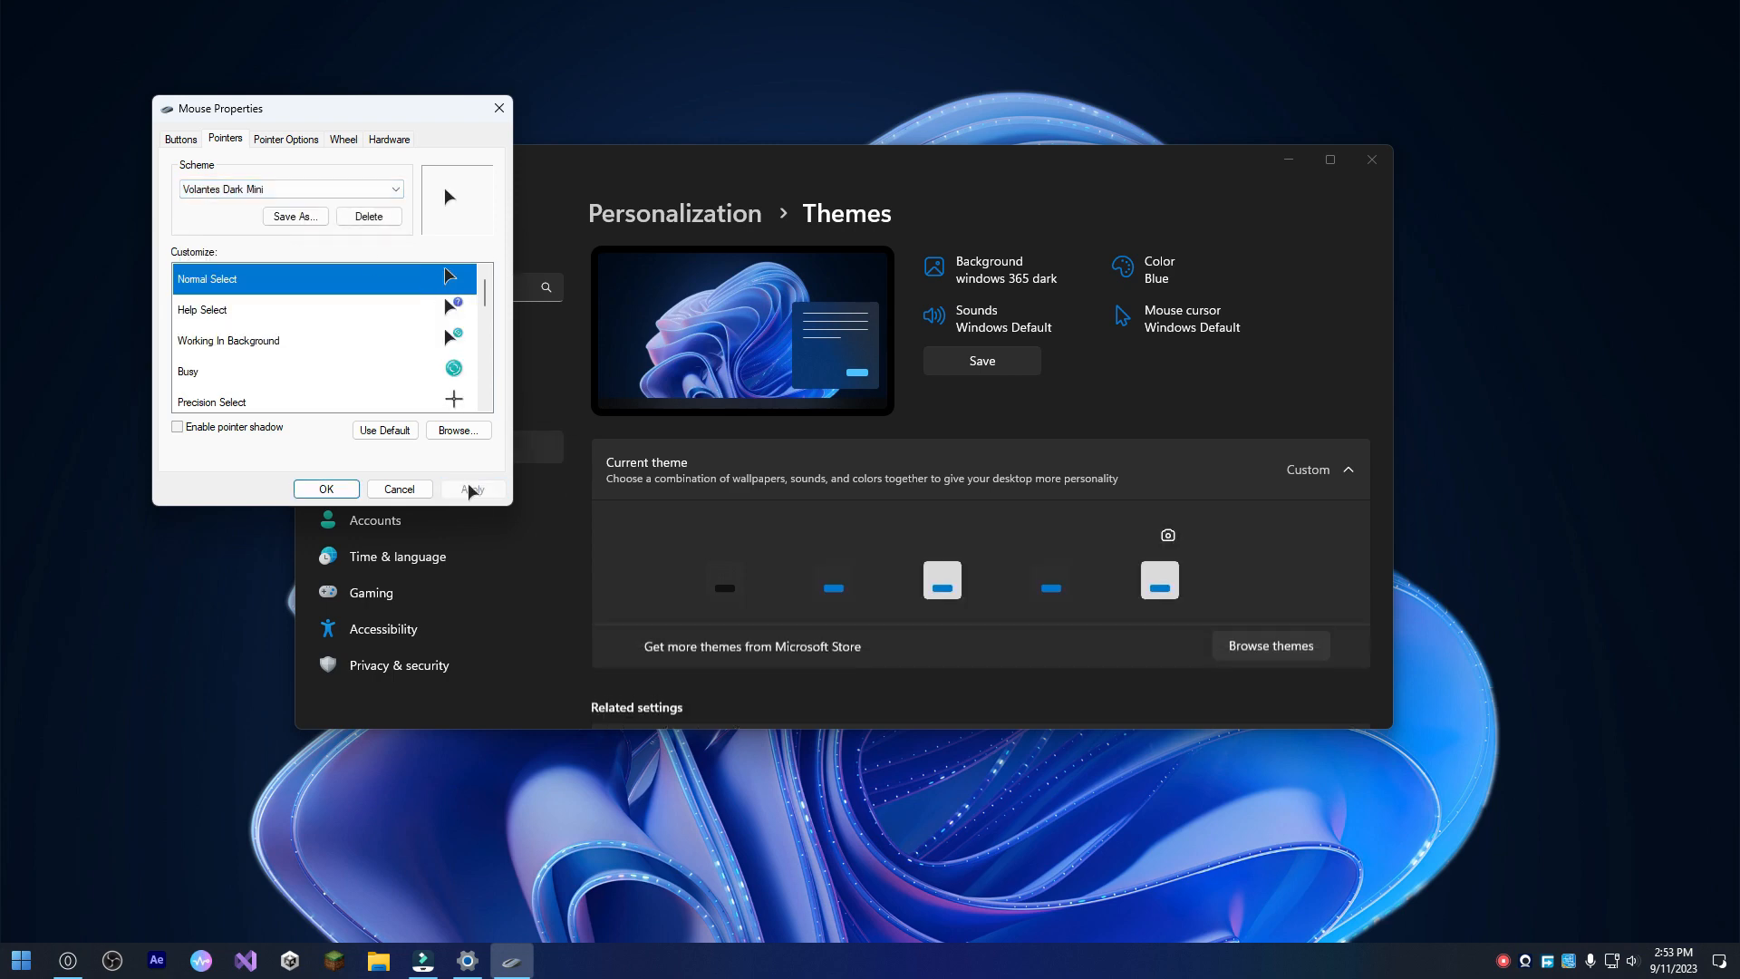
click(326, 489)
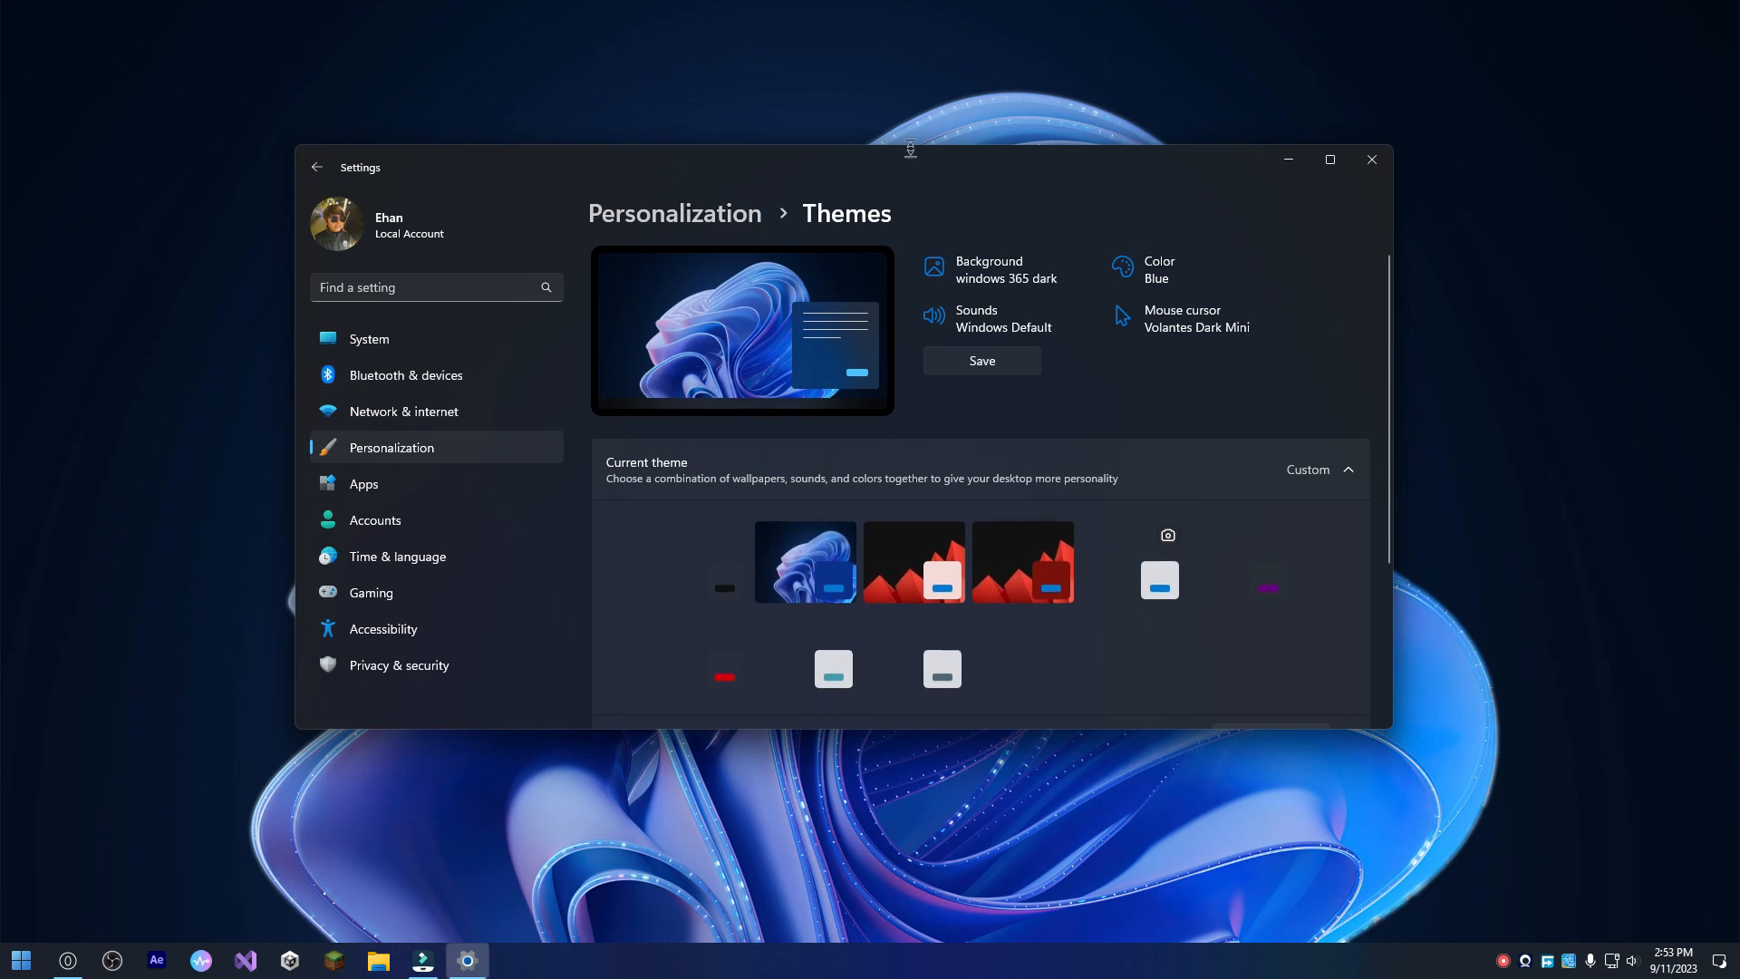
Try out the new cursor by moving the Settings window around, opening the Gaming page and entering the settings search field.
drag(915, 173, 831, 238)
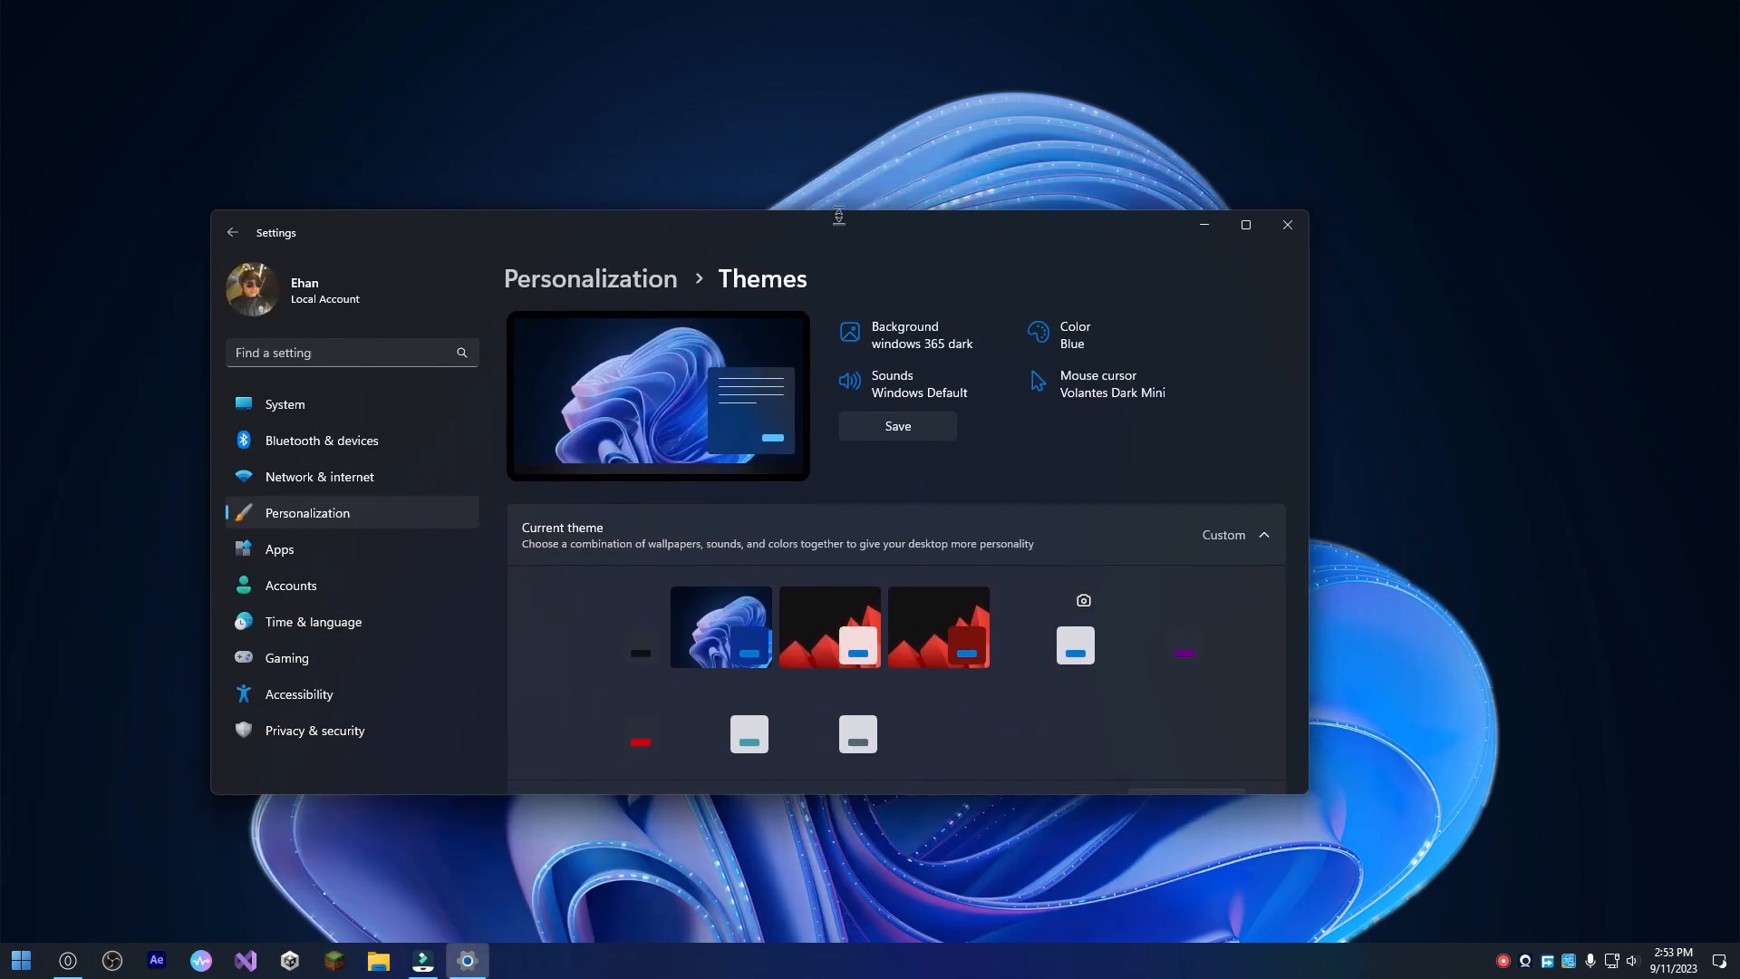
drag(971, 243, 1020, 207)
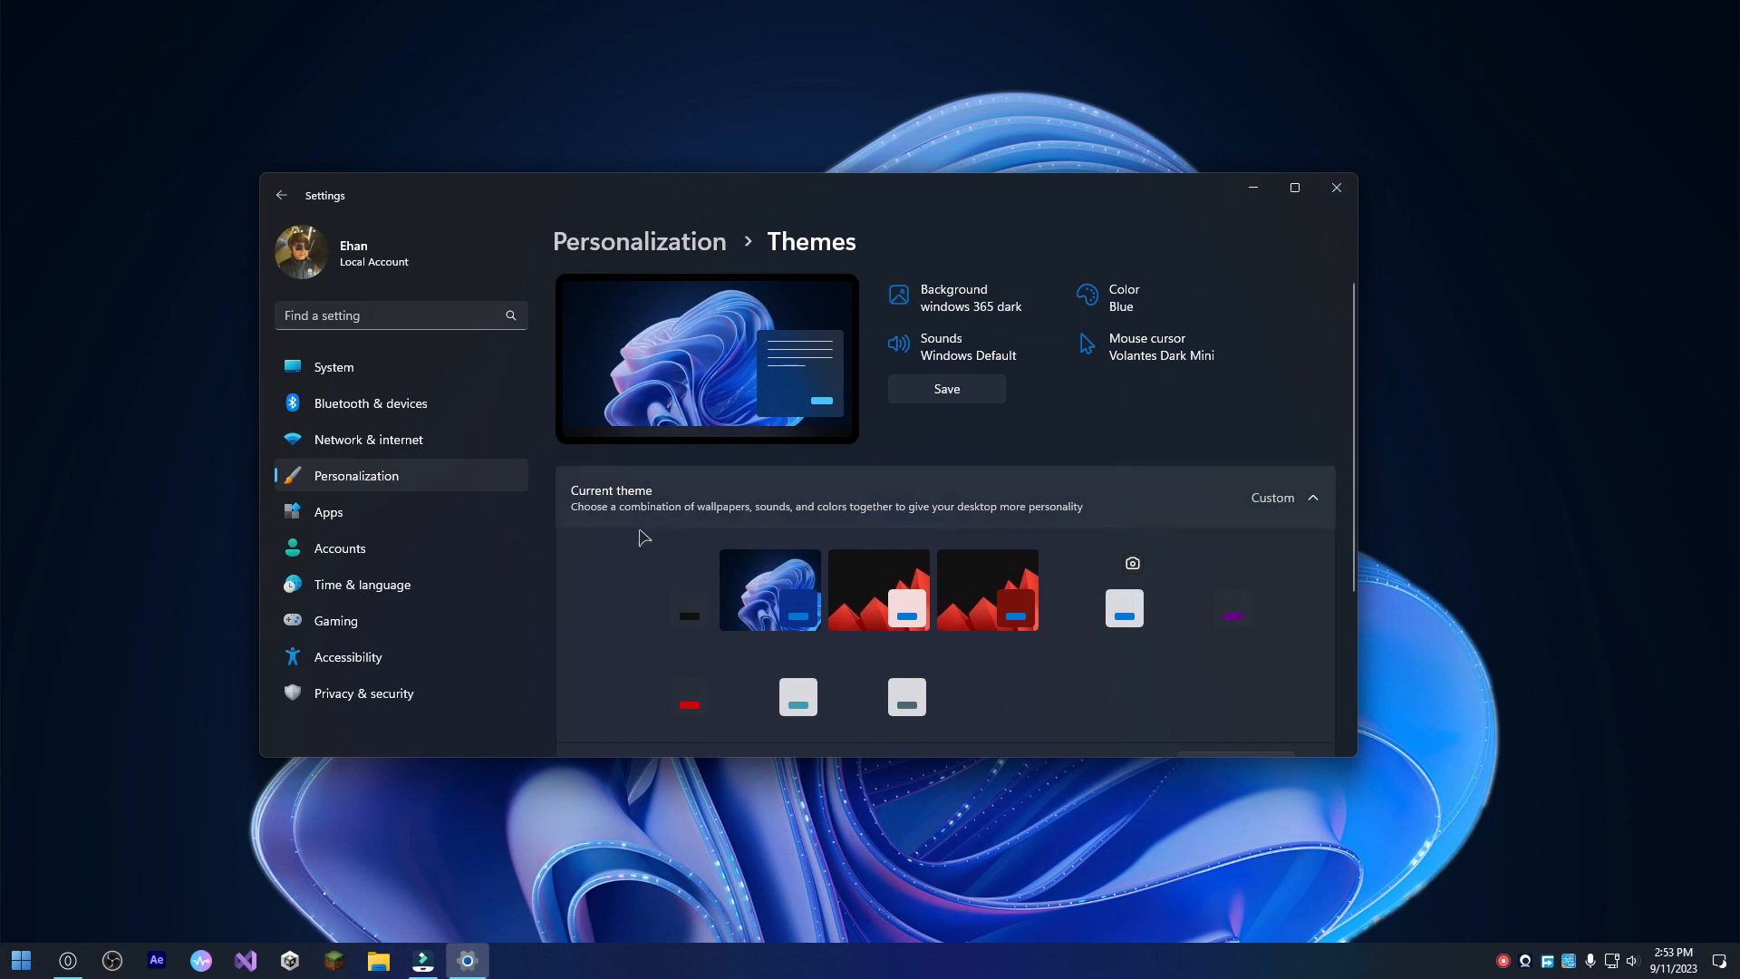
click(474, 621)
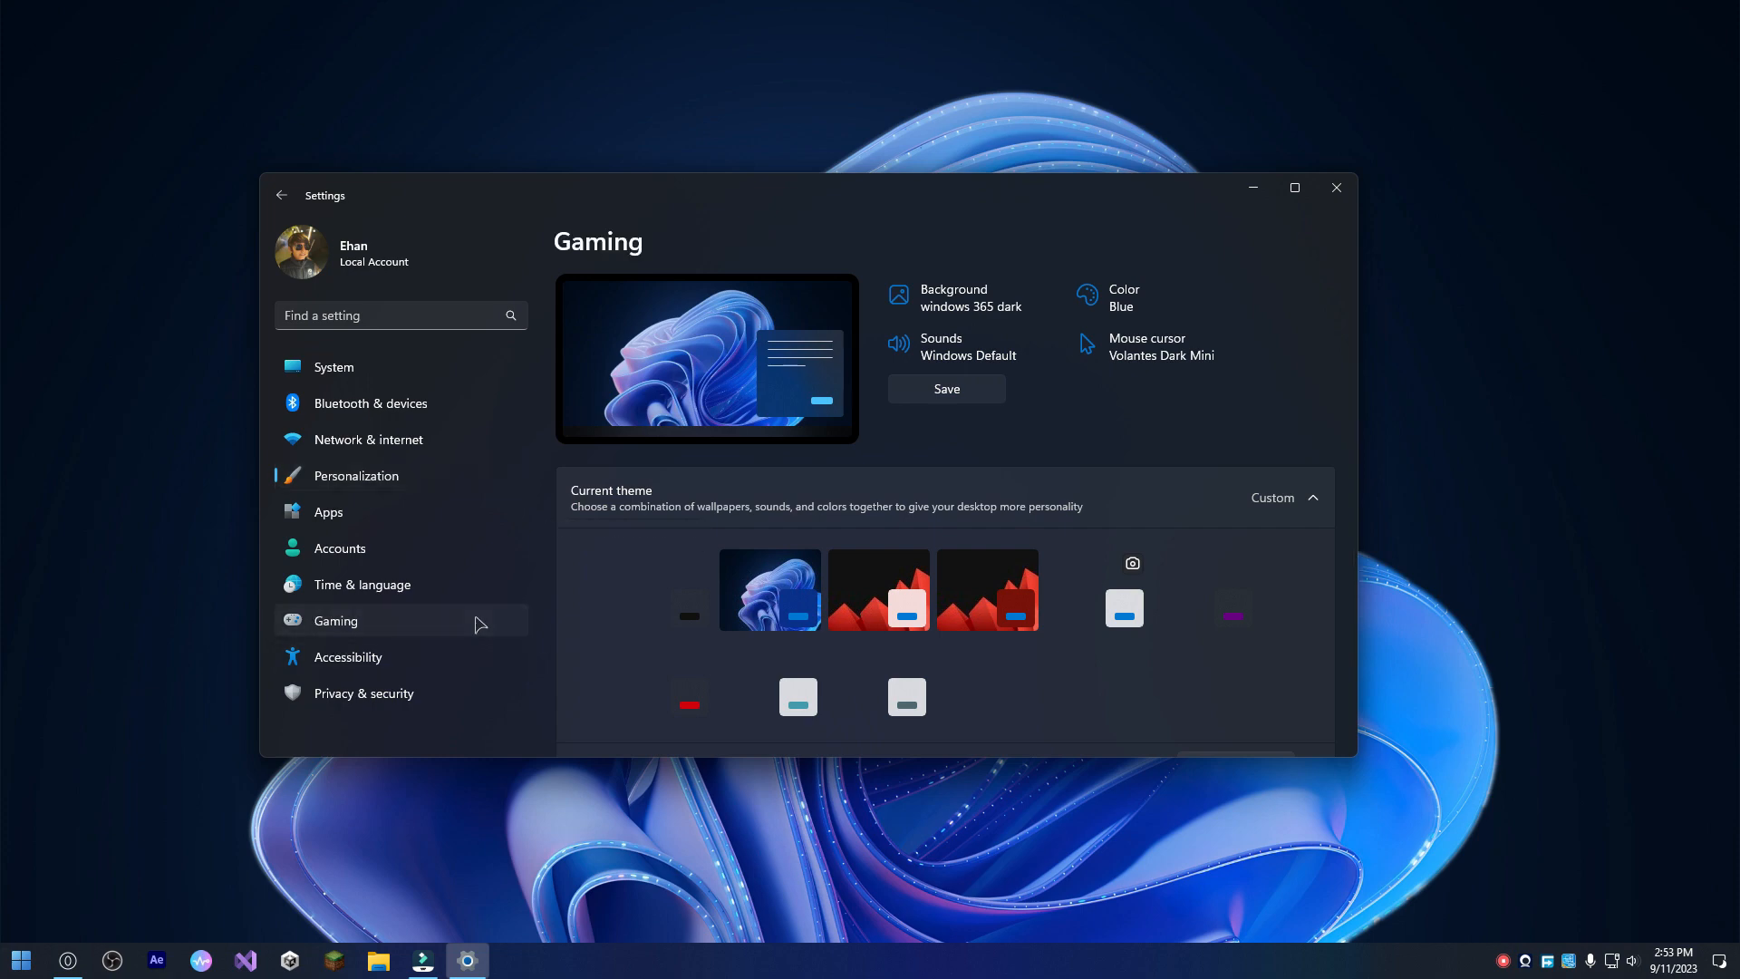
click(396, 313)
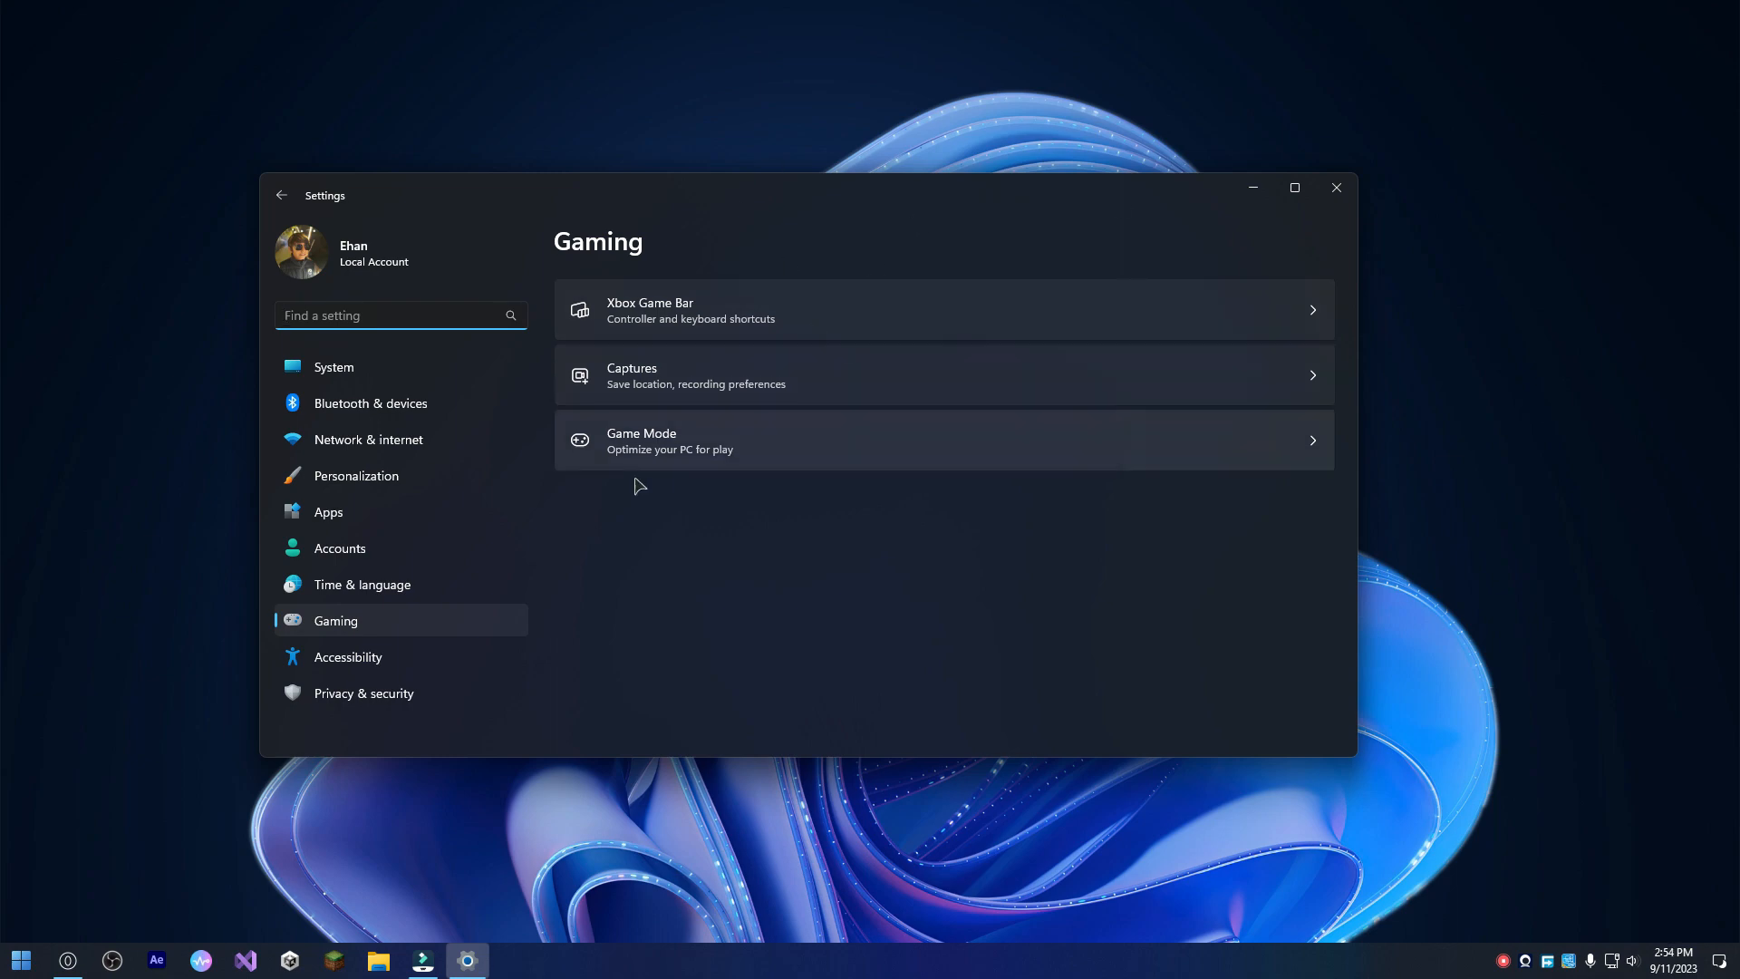
View the Fluent Keys Icon Theme page on DeviantArt in the browser, minimize it, and close Settings.
click(68, 959)
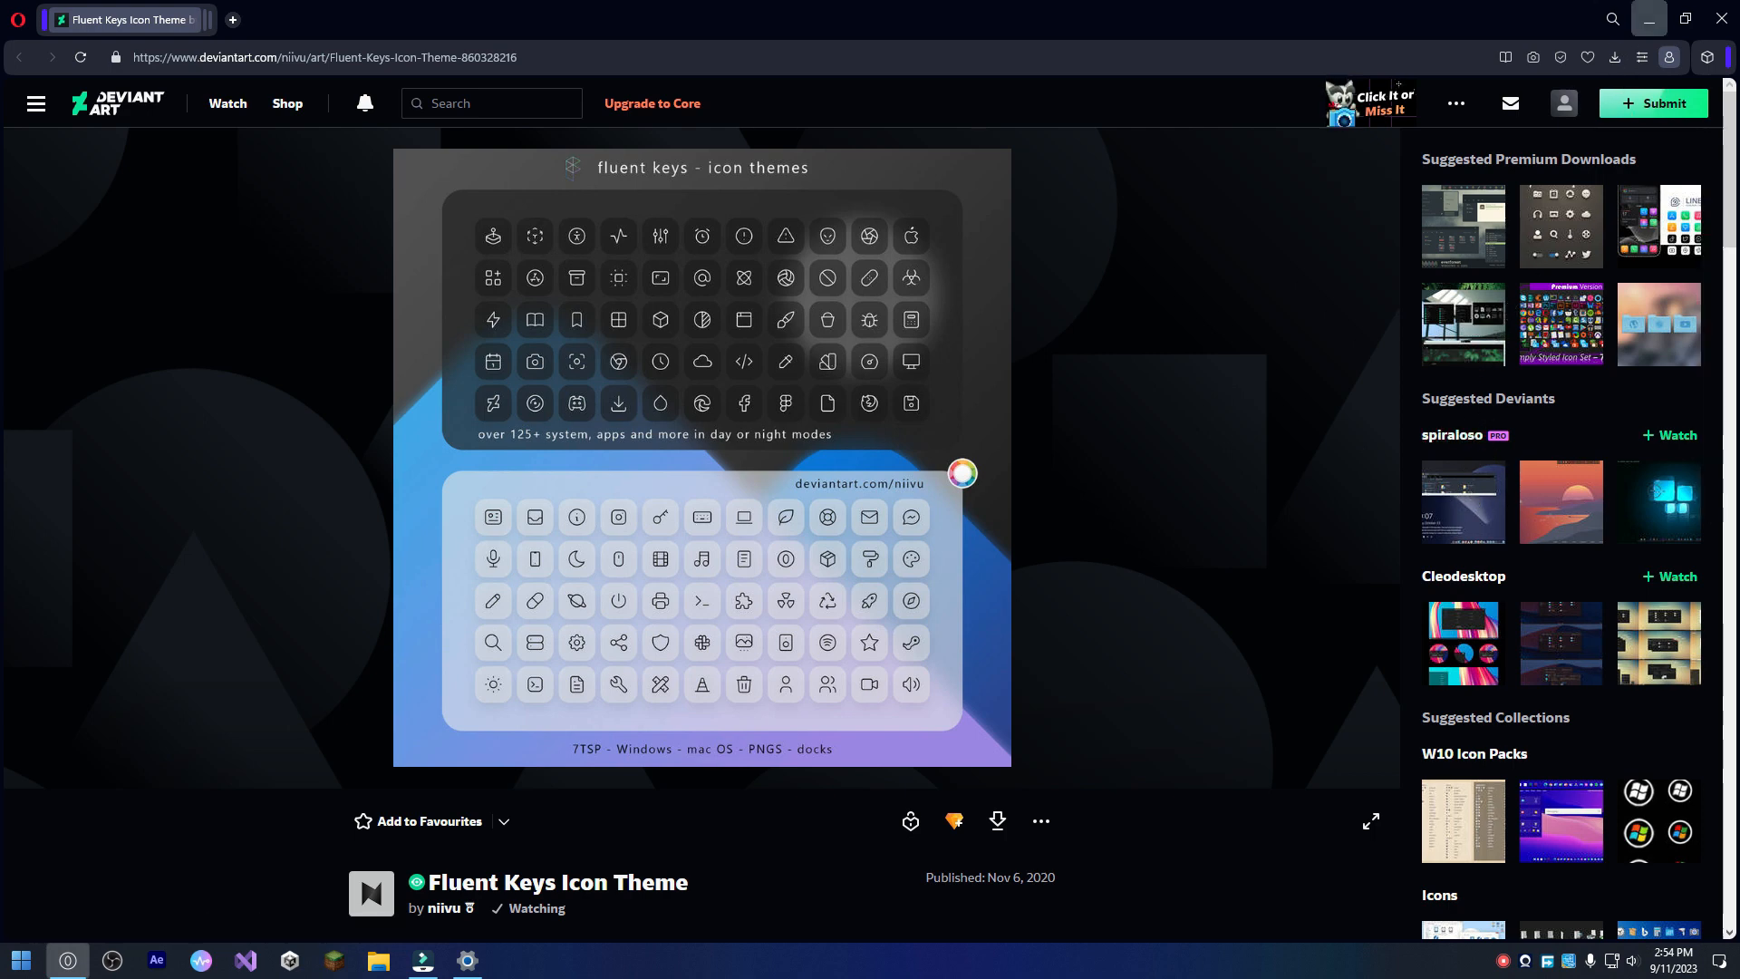
click(1649, 18)
click(1332, 194)
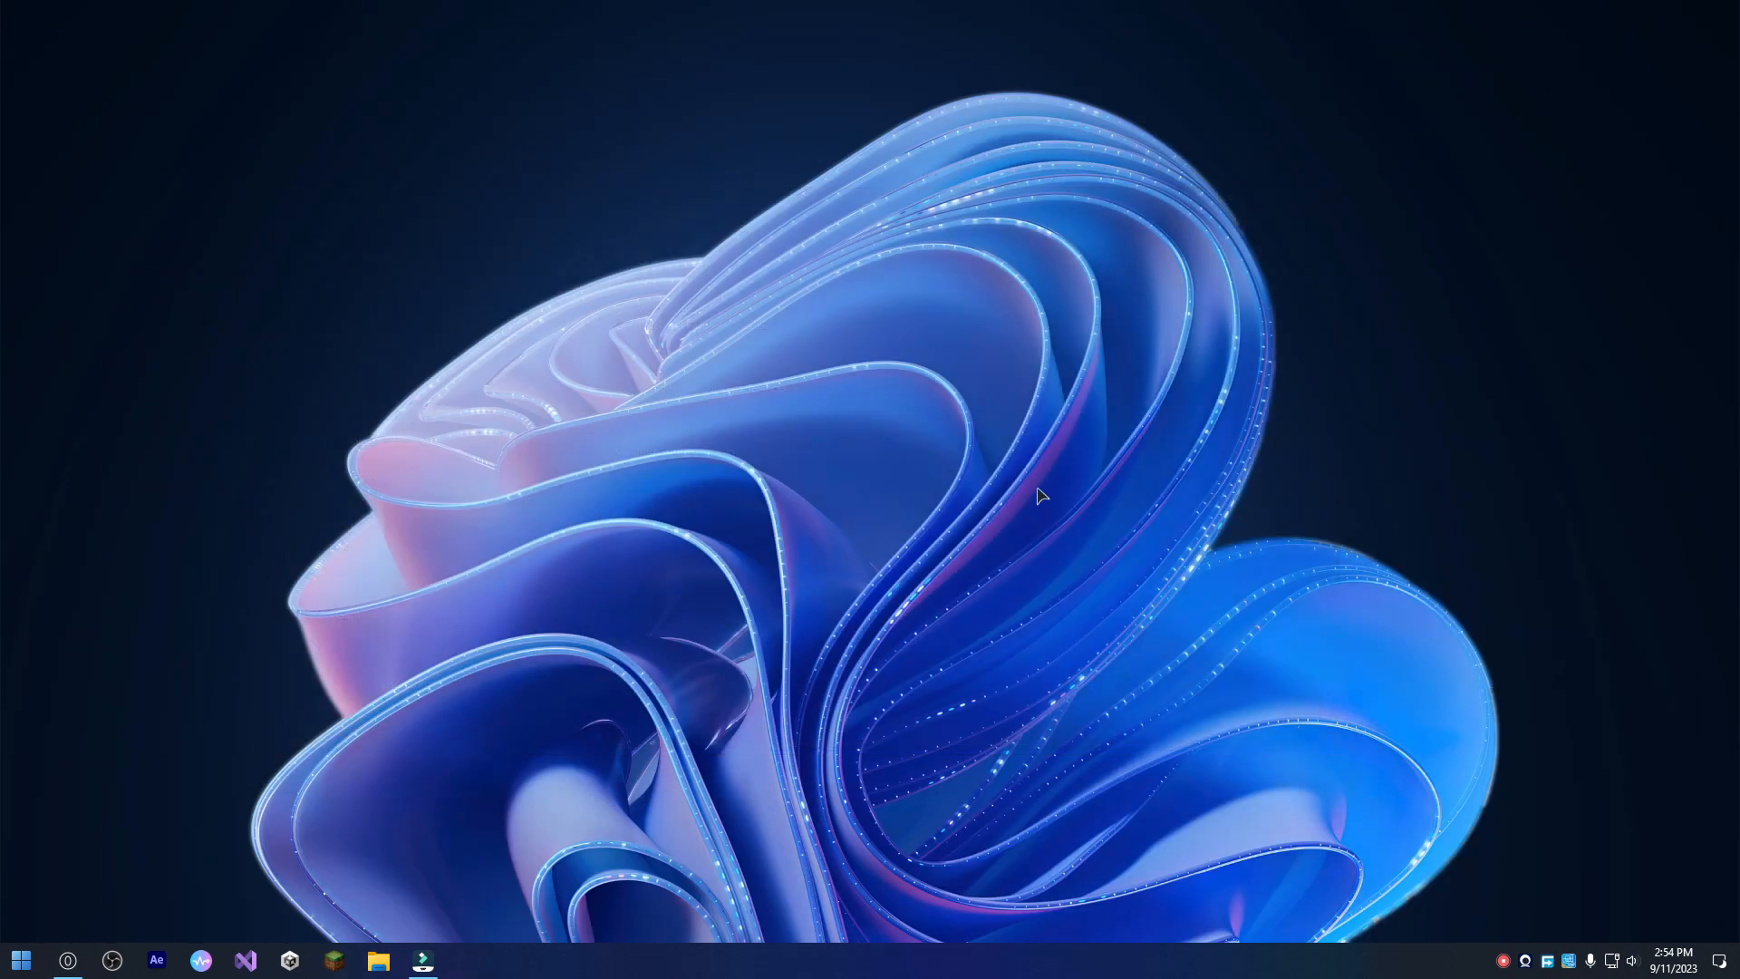
In File Explorer, open the iPacks 1703-1809 folder of the Fluent Keys Icon Theme inside Downloads > Rick Astley > fluent_keys_icon_theme_by_niivu_de87ti0.
click(379, 960)
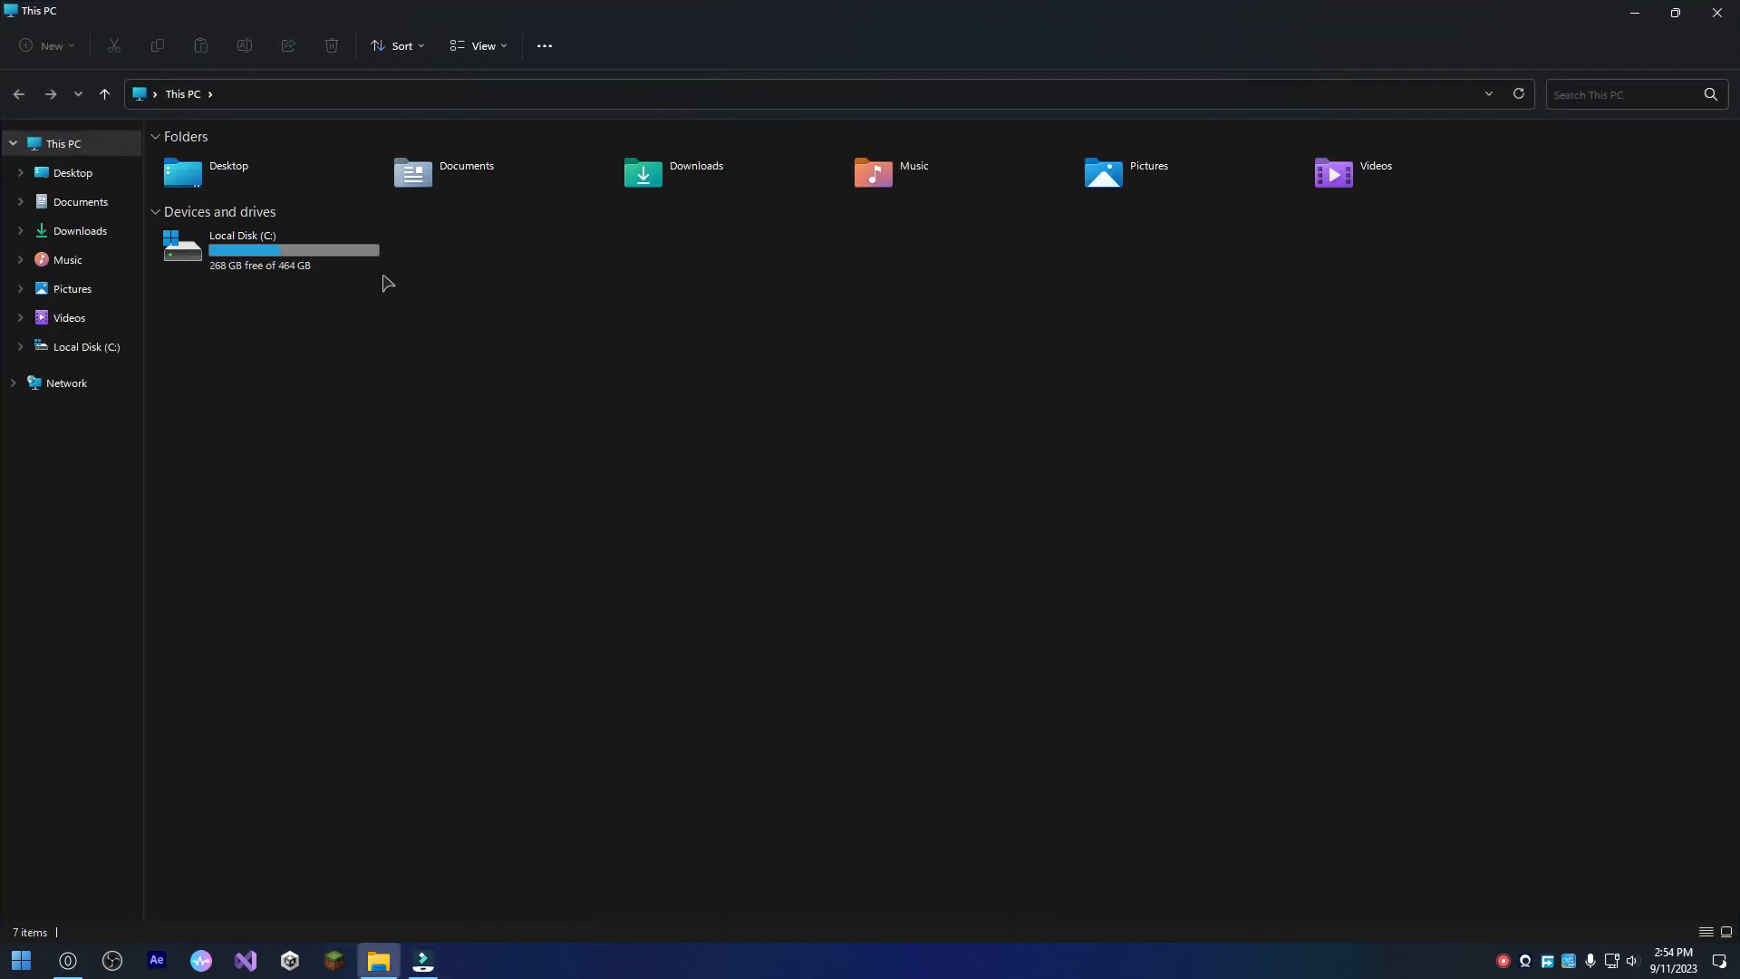
click(79, 233)
double_click(270, 209)
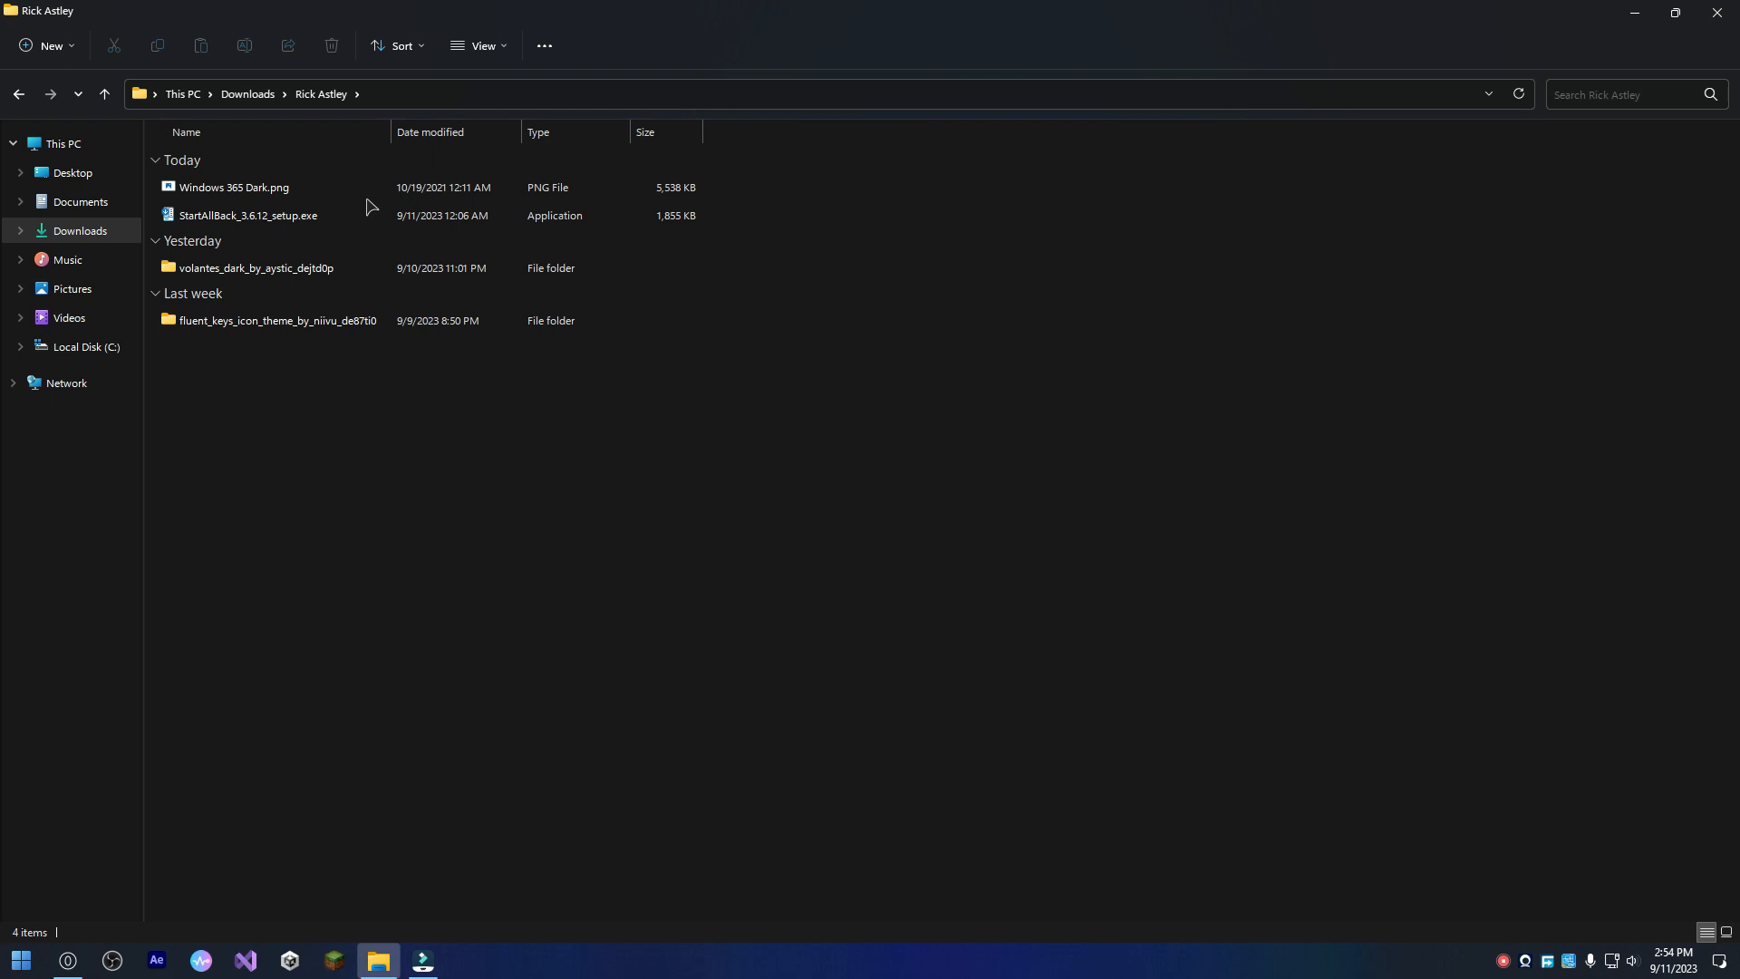
click(270, 324)
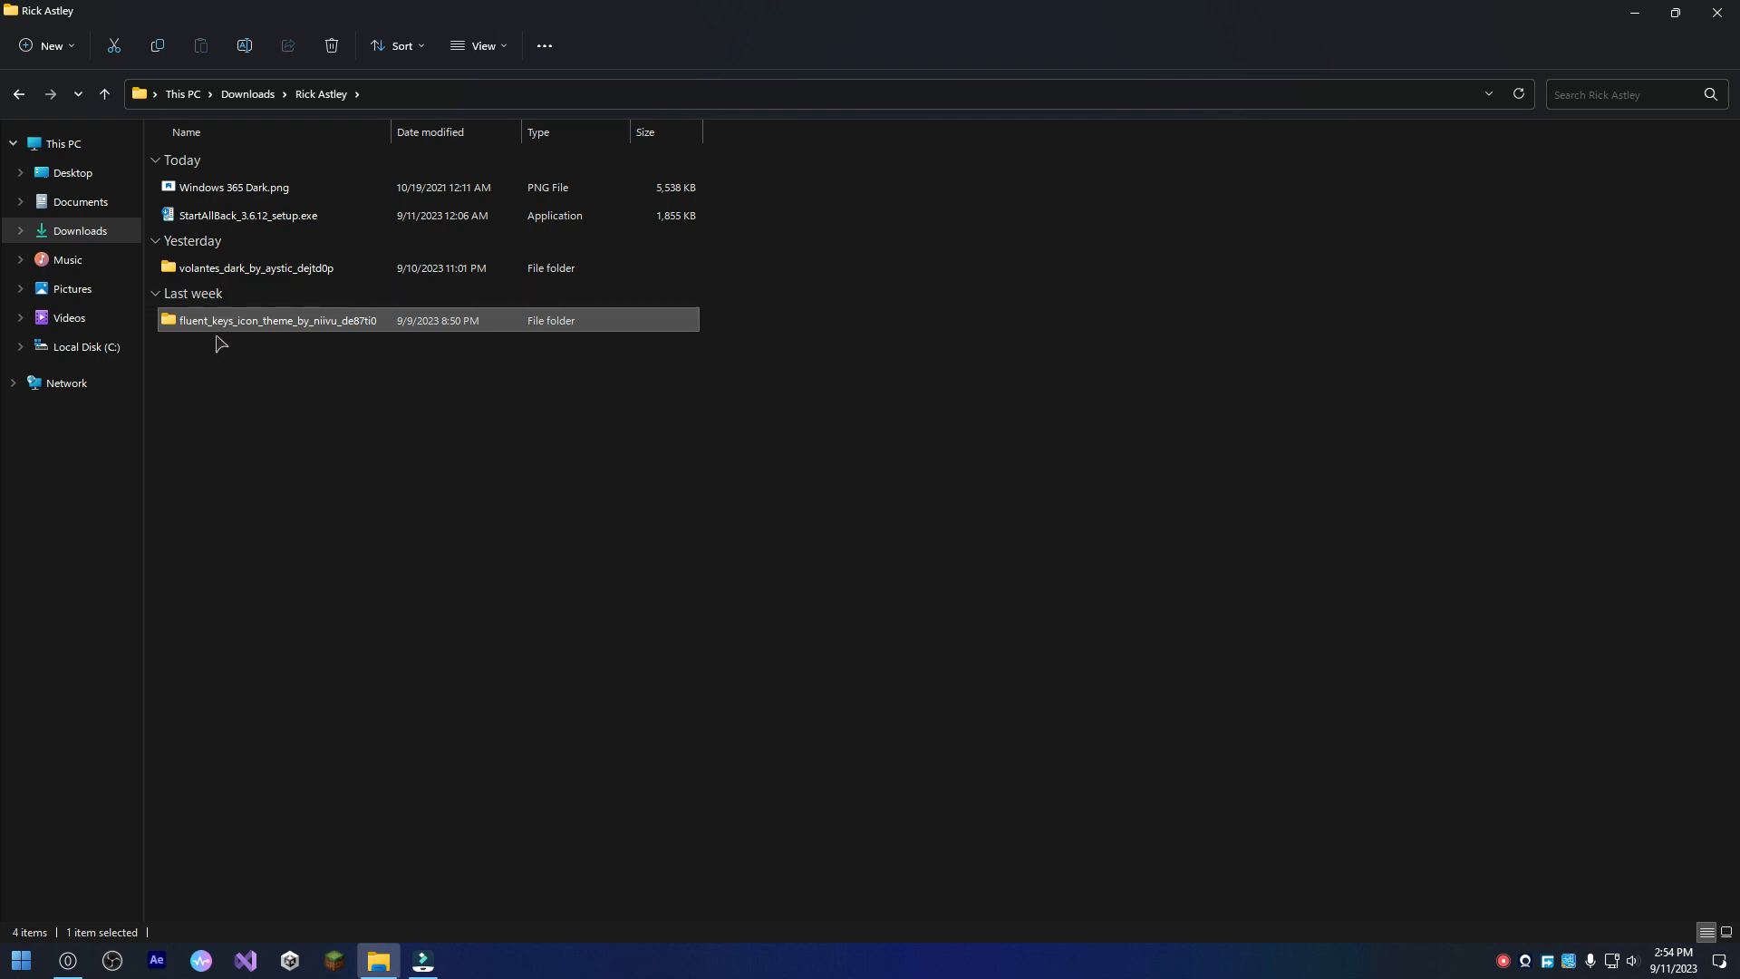
double_click(320, 329)
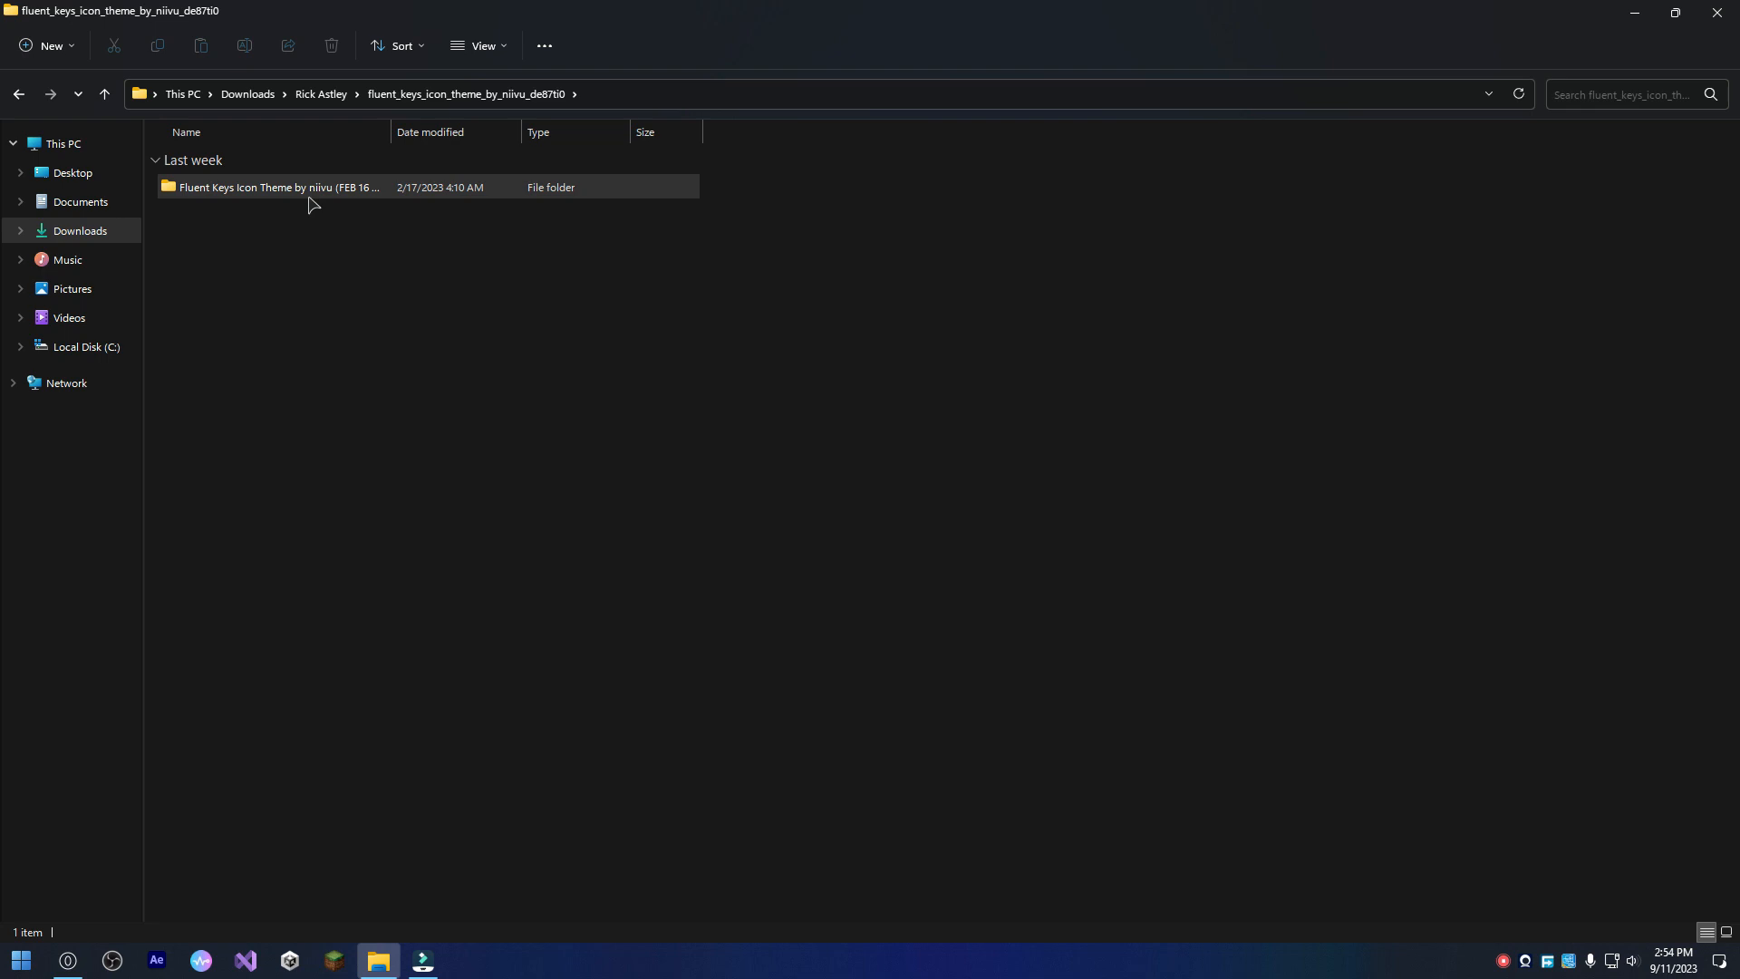
double_click(309, 194)
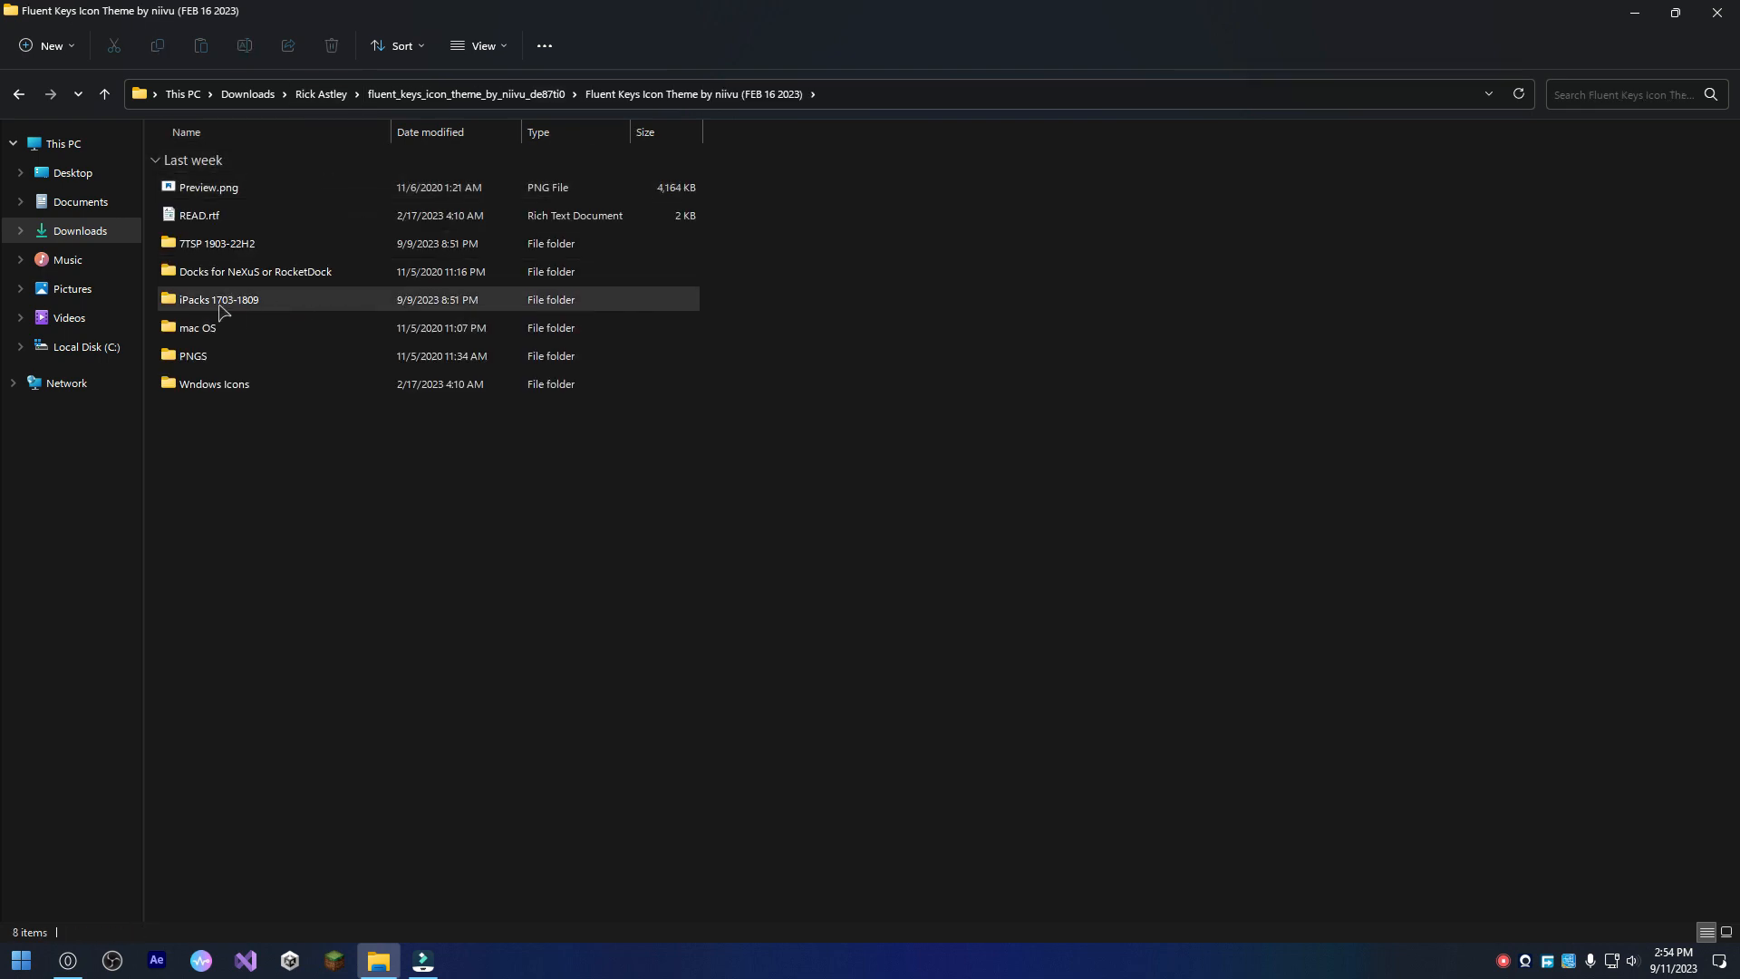
double_click(261, 311)
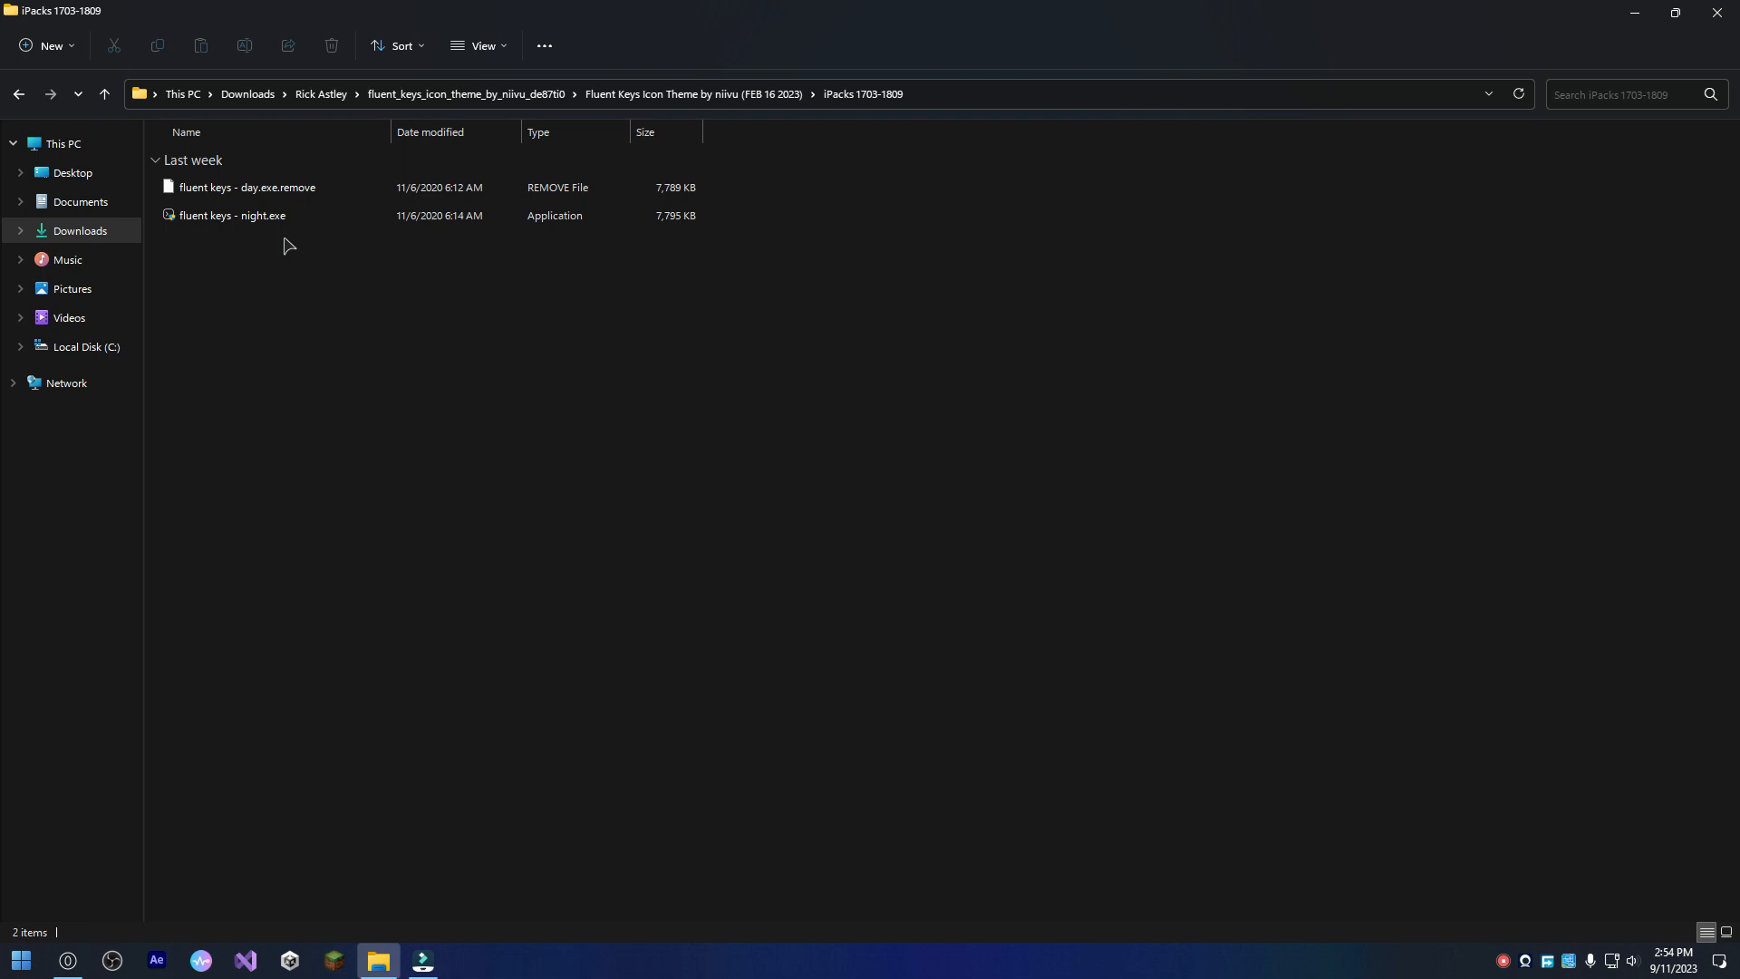
Examine the file extensions of the day and night icon packs, opening the night file's name for editing and leaving it.
click(317, 187)
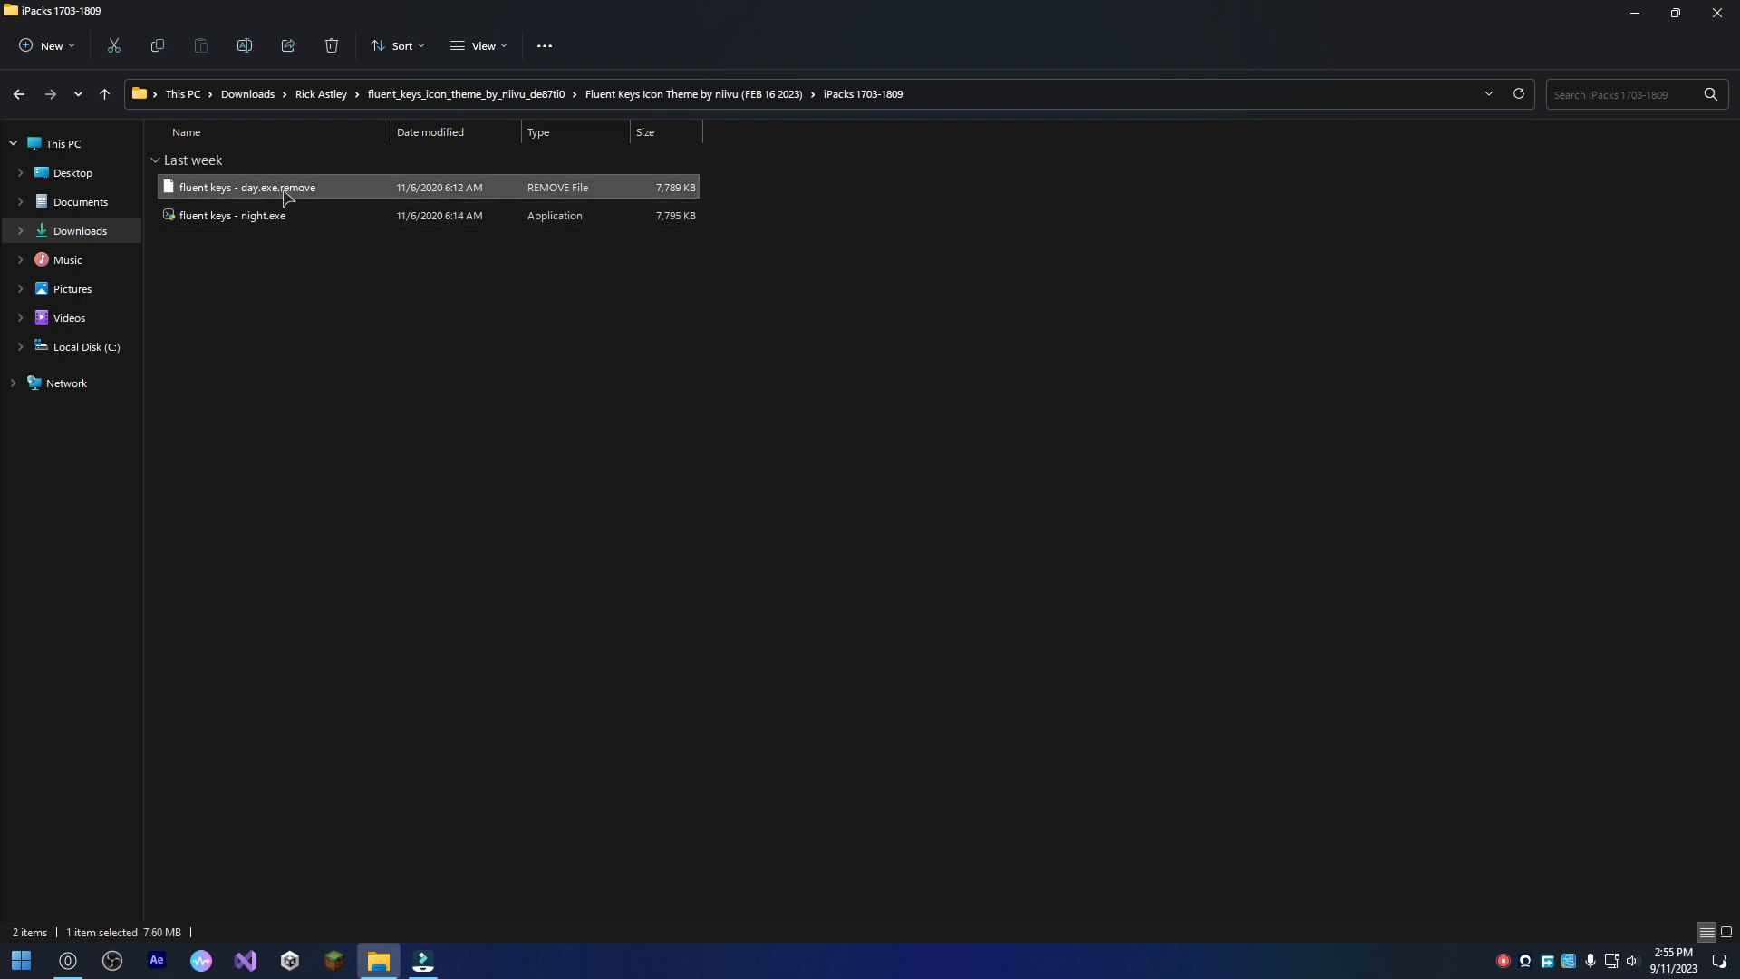
click(317, 225)
key(F2)
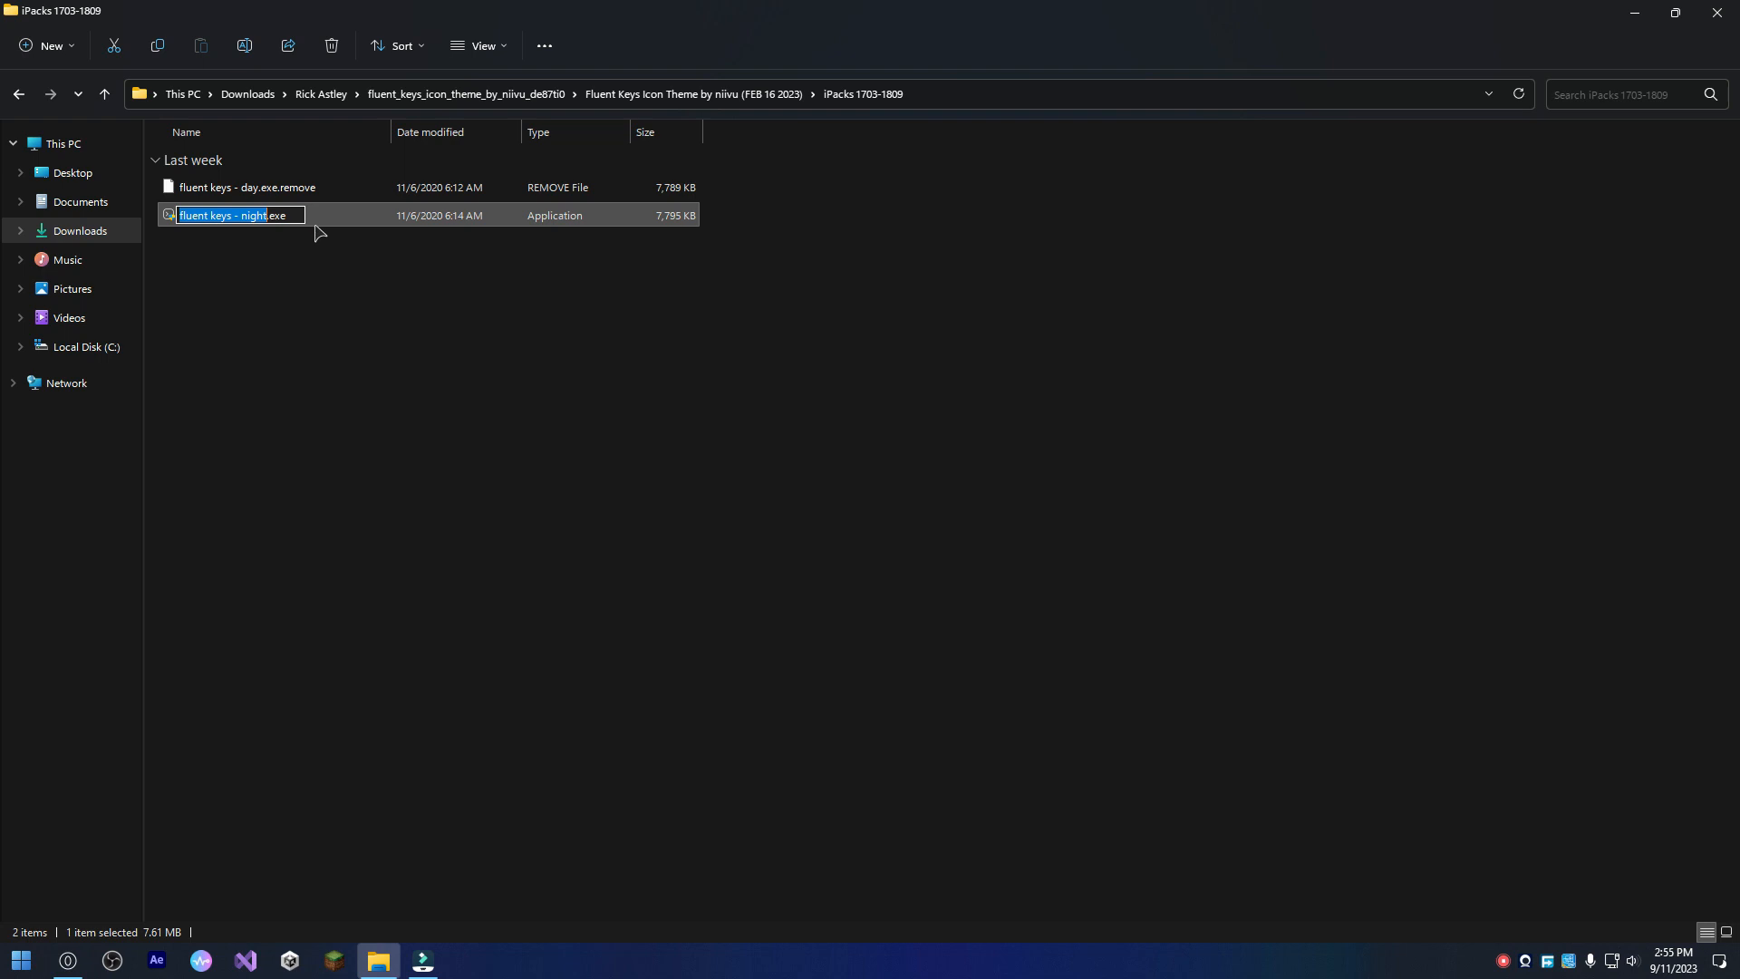
click(288, 216)
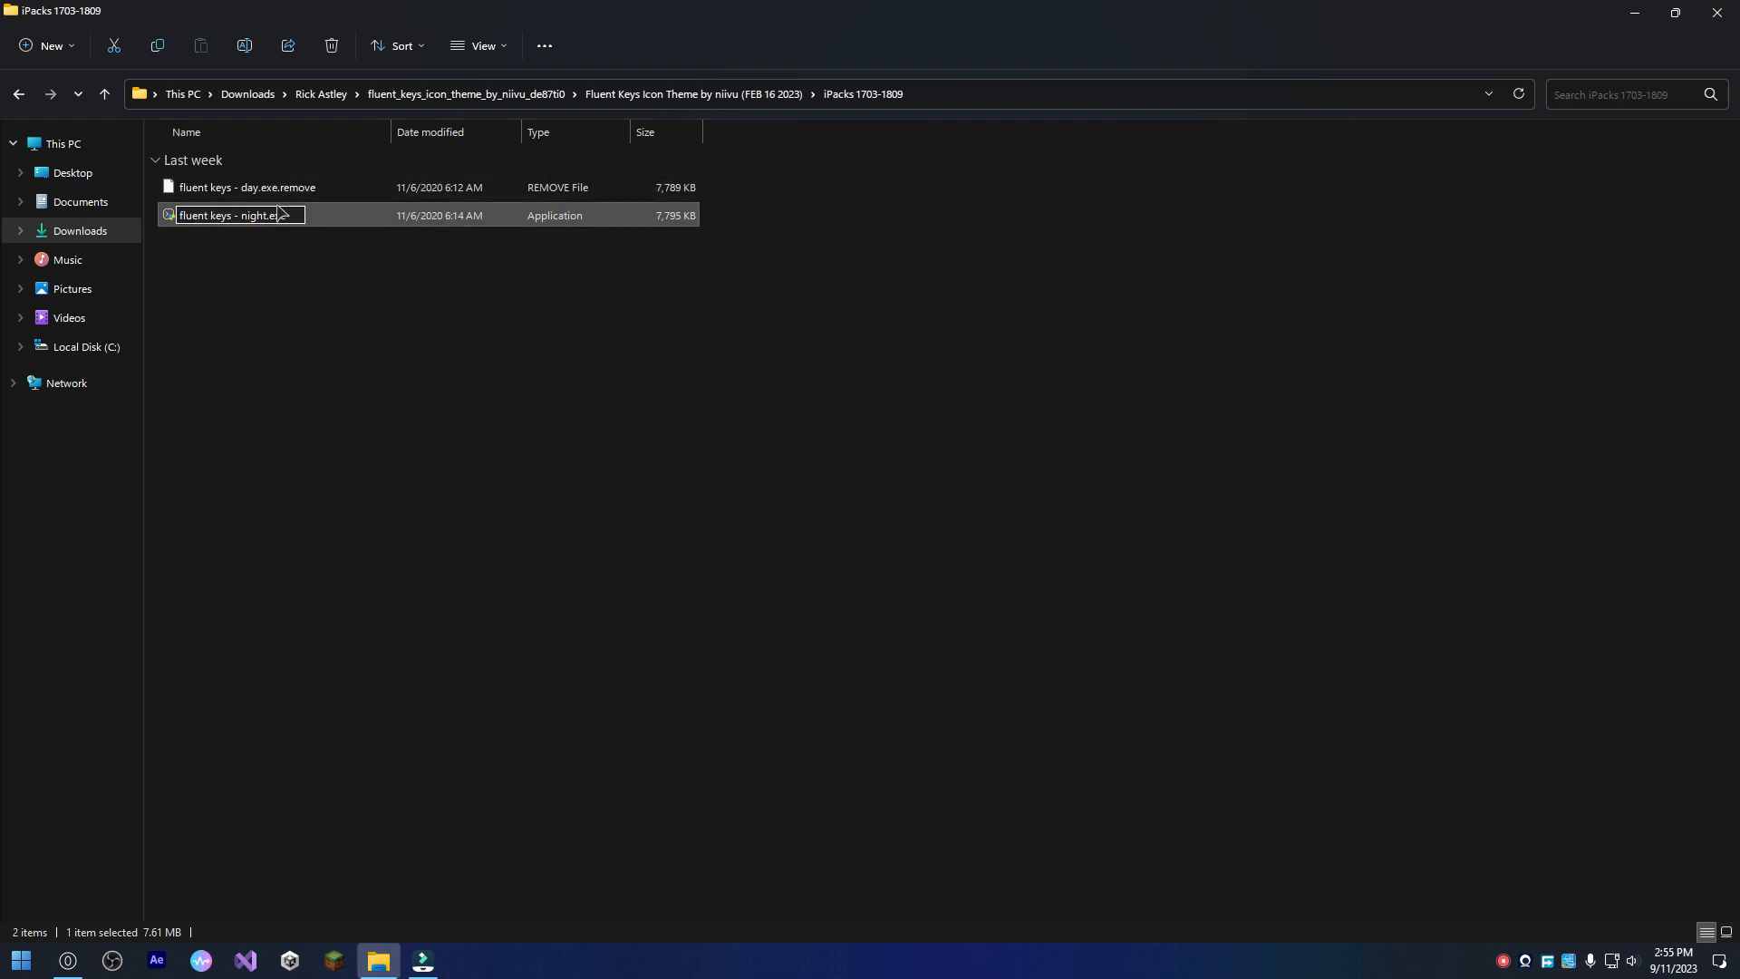
click(295, 359)
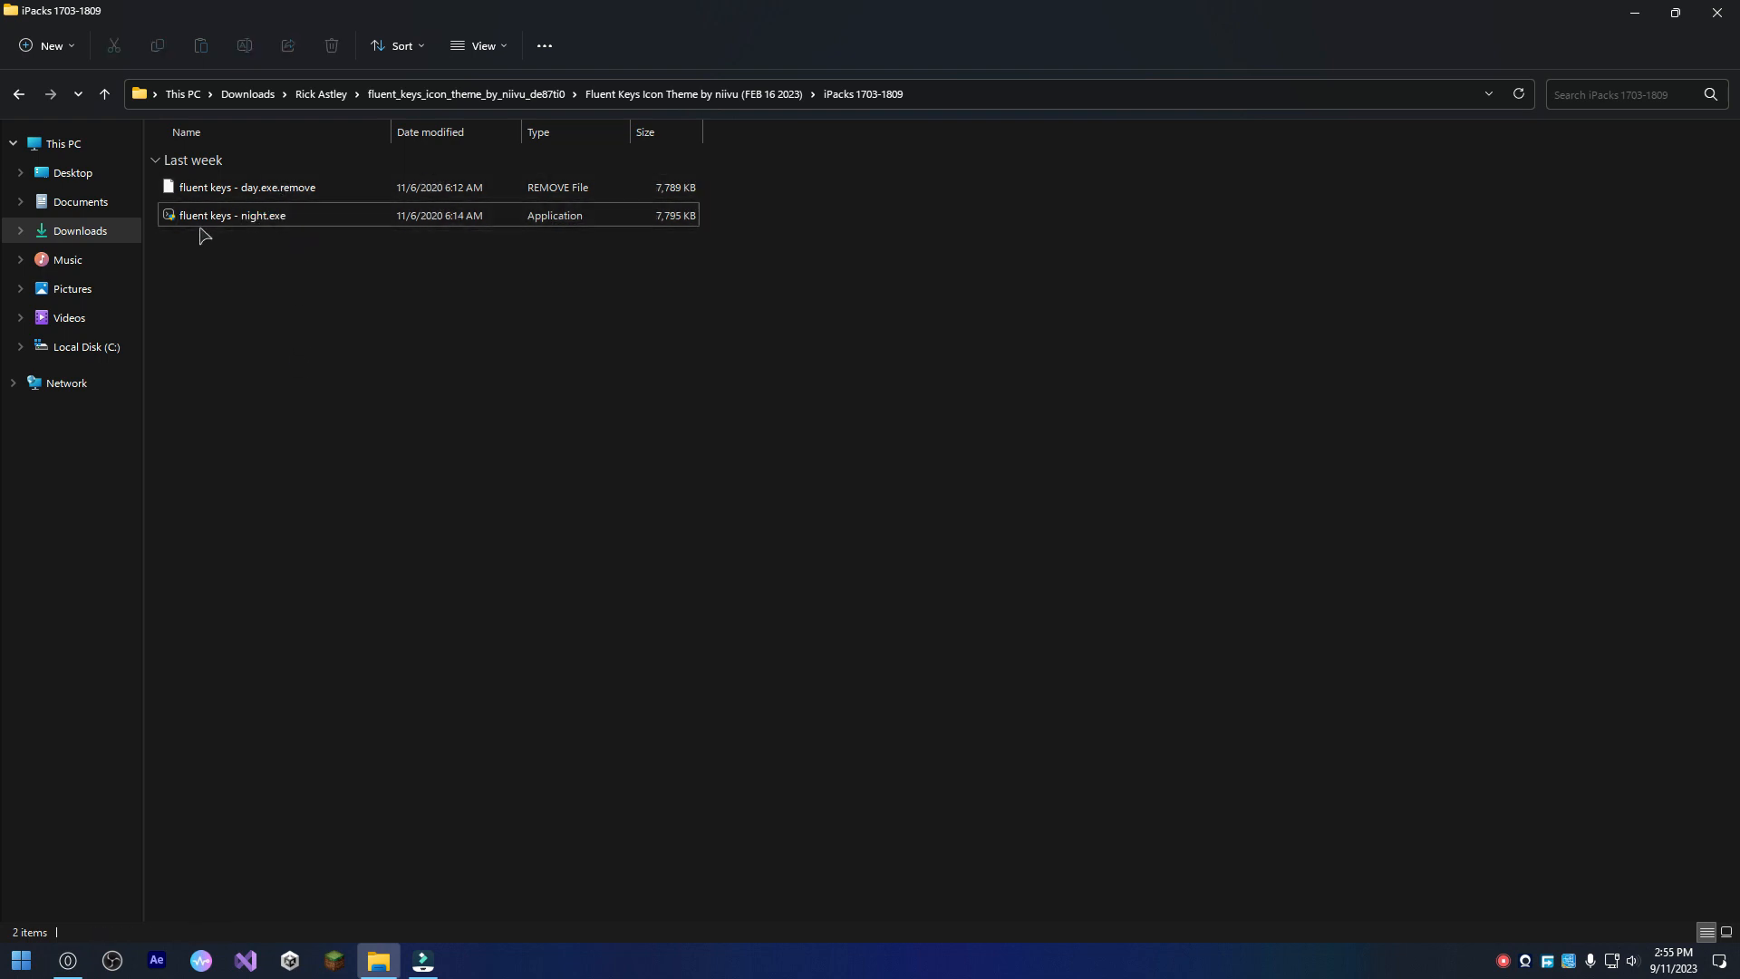
Run fluent keys - night.exe, accept the license agreement, and continue the icon pack installation.
click(307, 225)
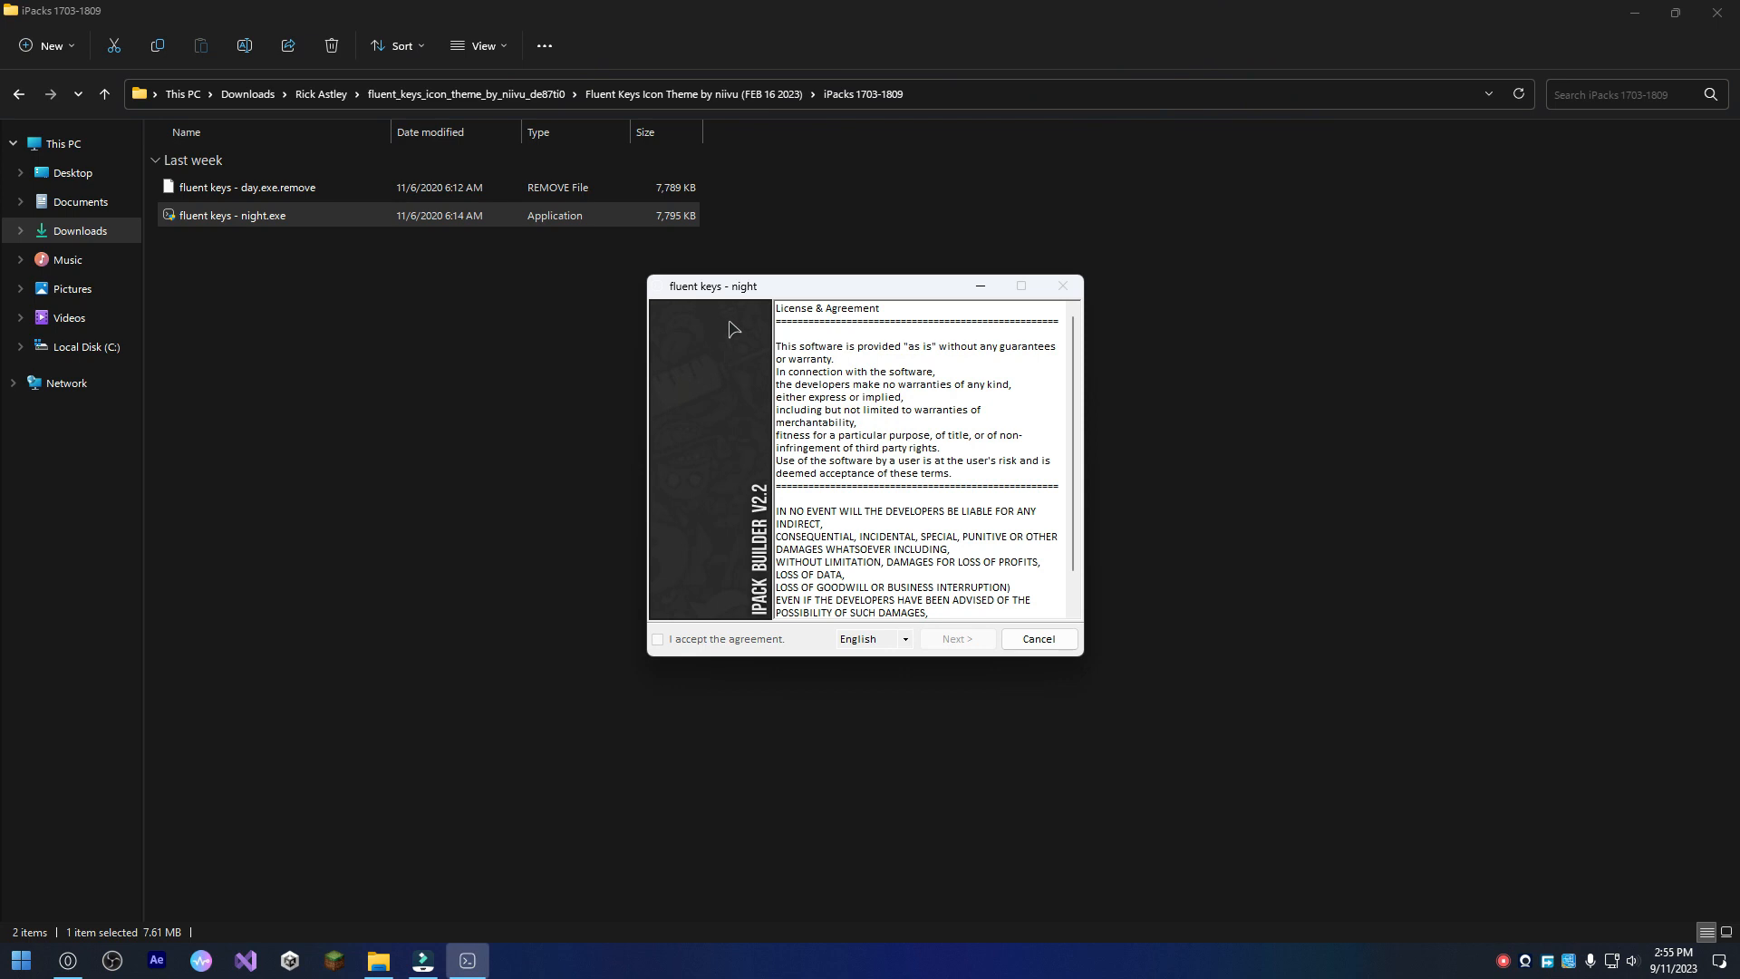
scroll(968, 467, down, 1)
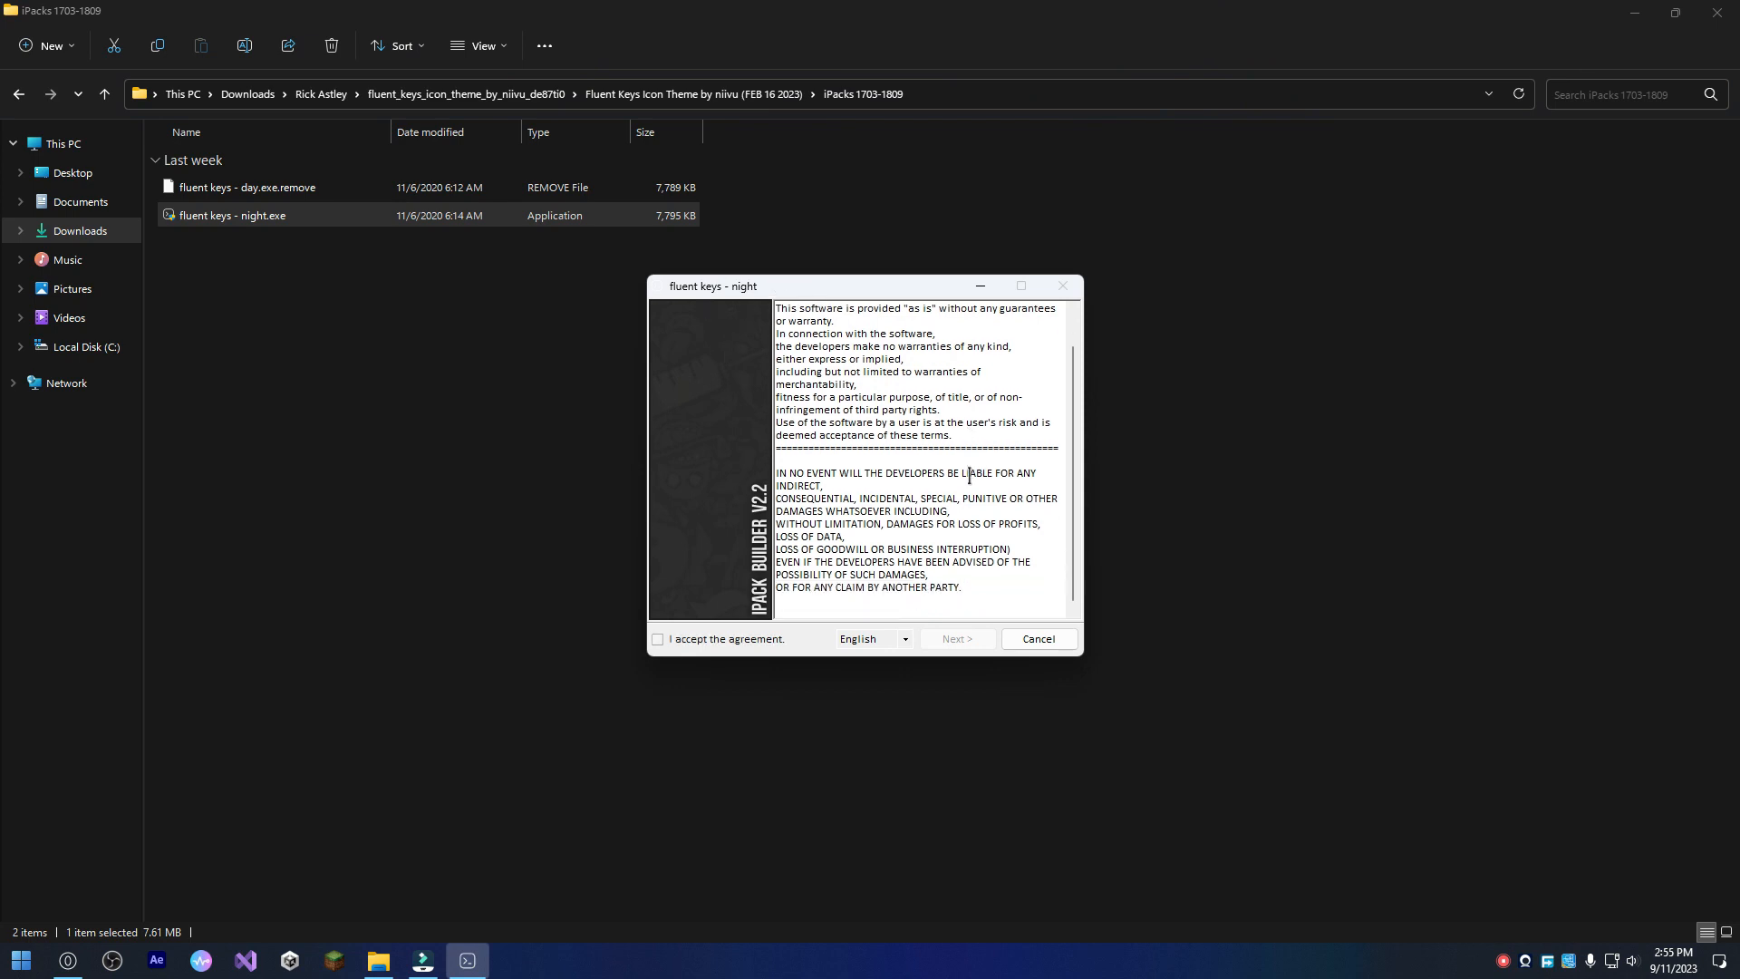
click(738, 643)
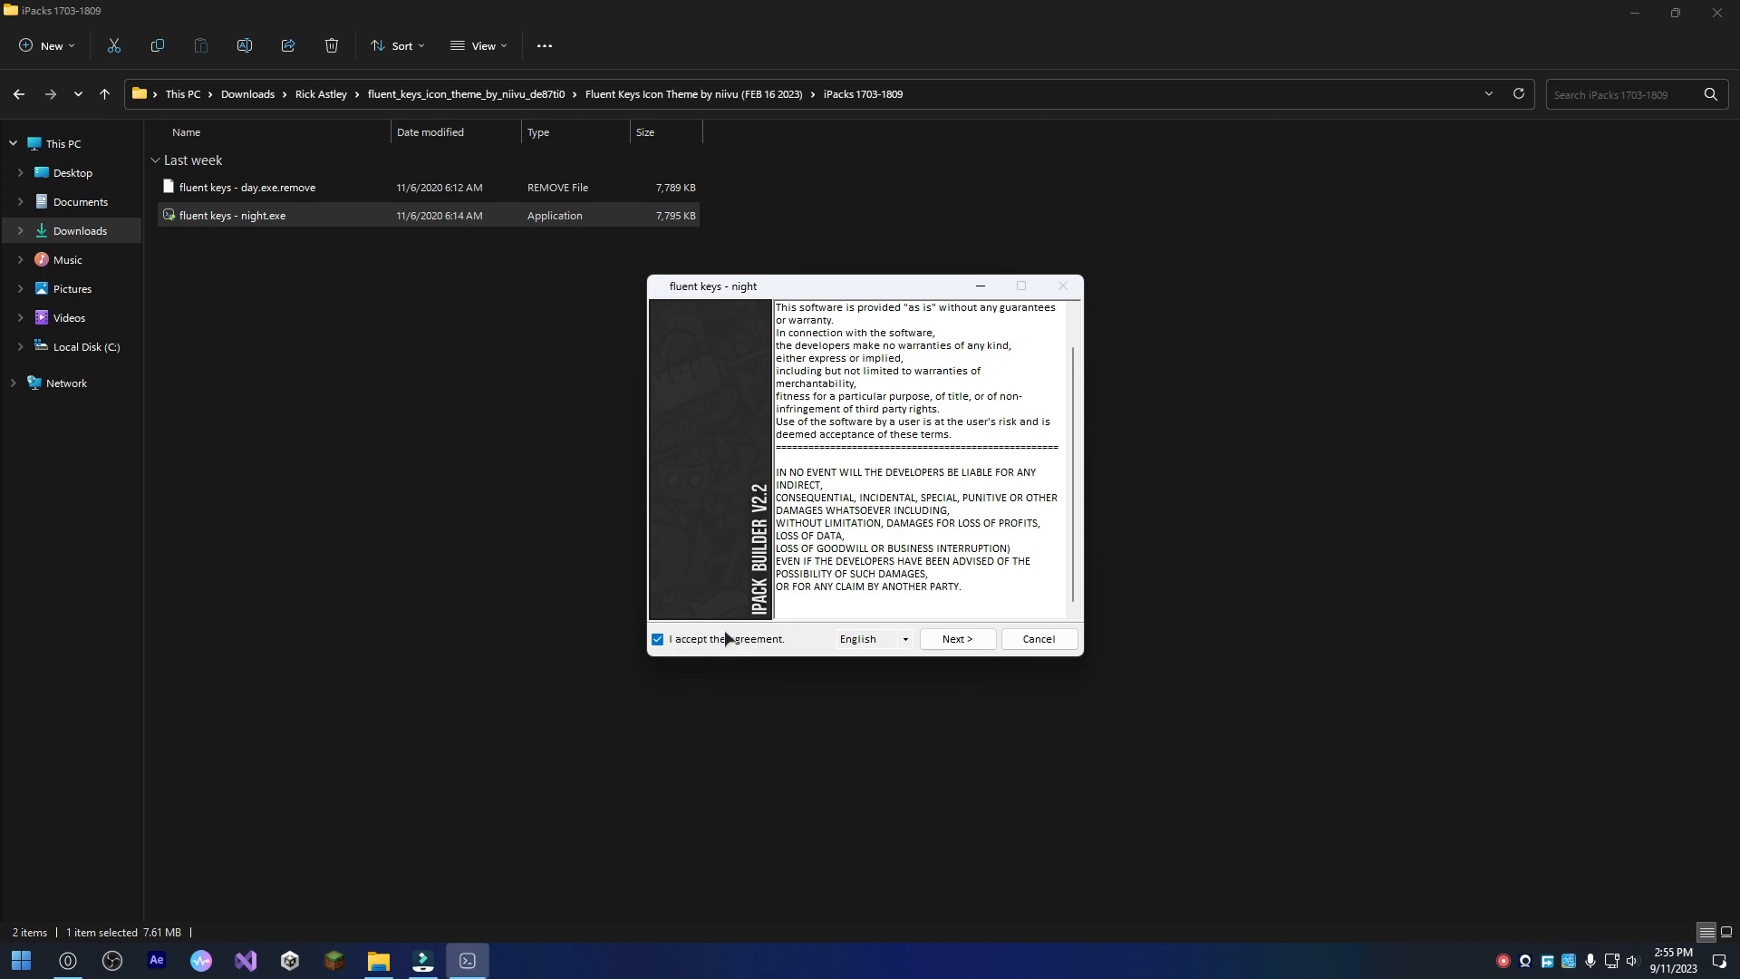
click(973, 650)
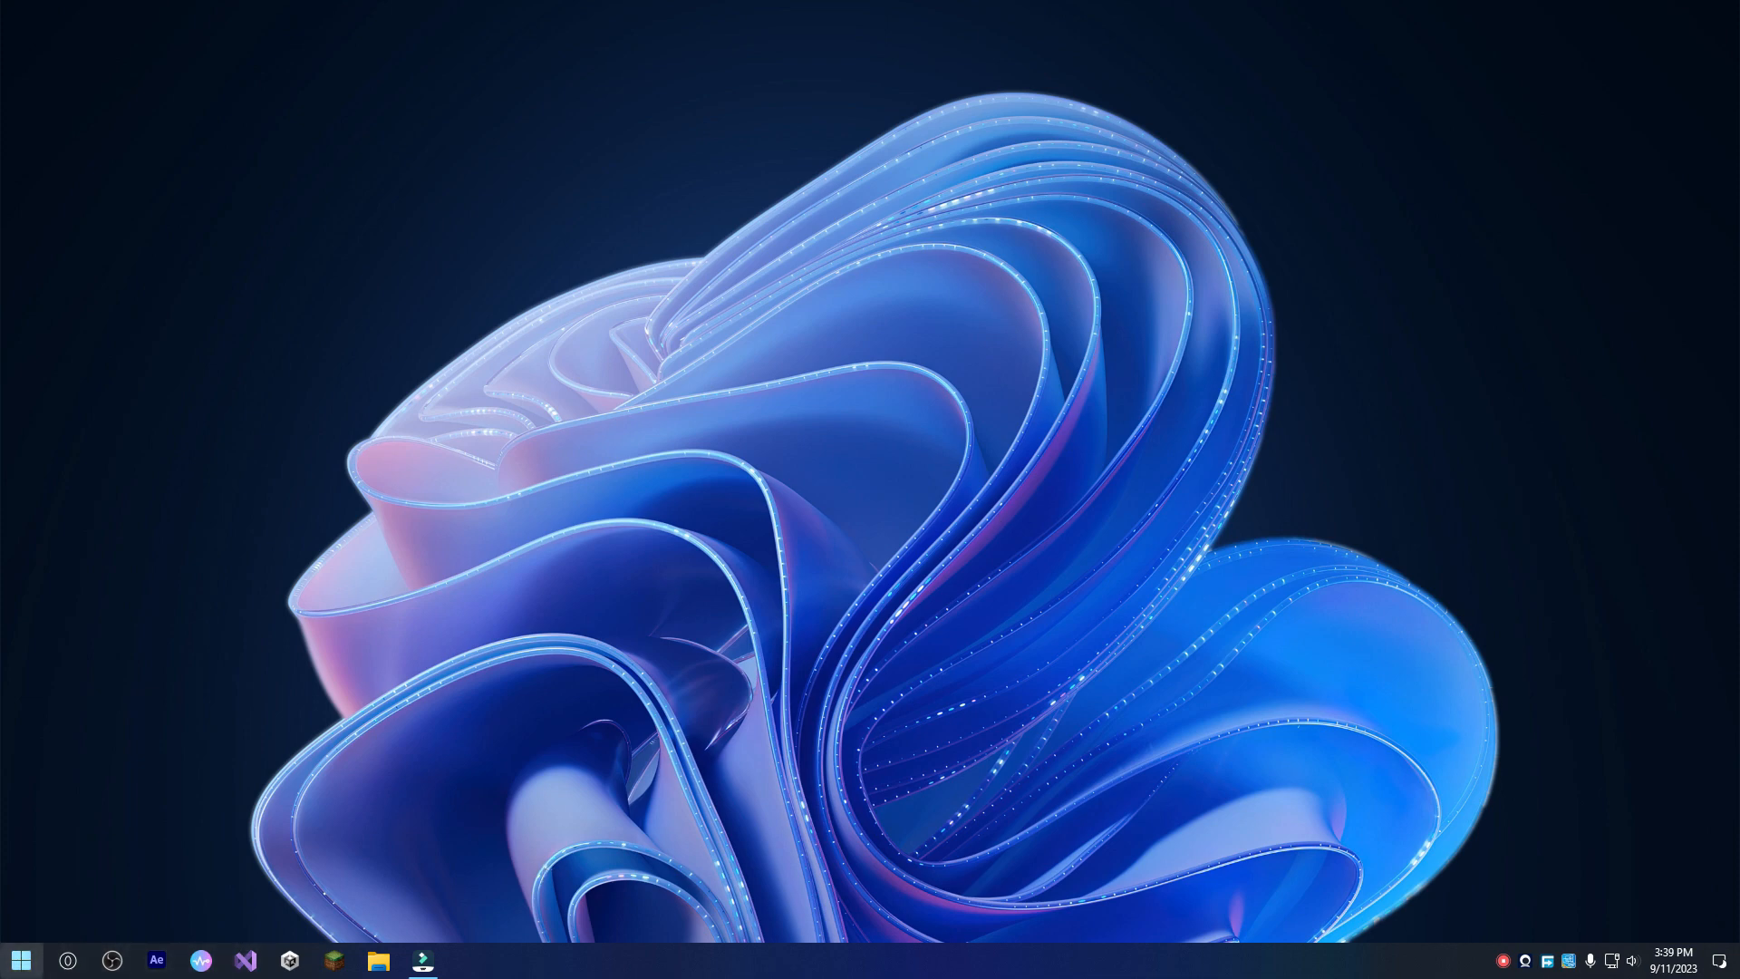
Open the Start menu and look through the new icons in its full program list.
click(20, 959)
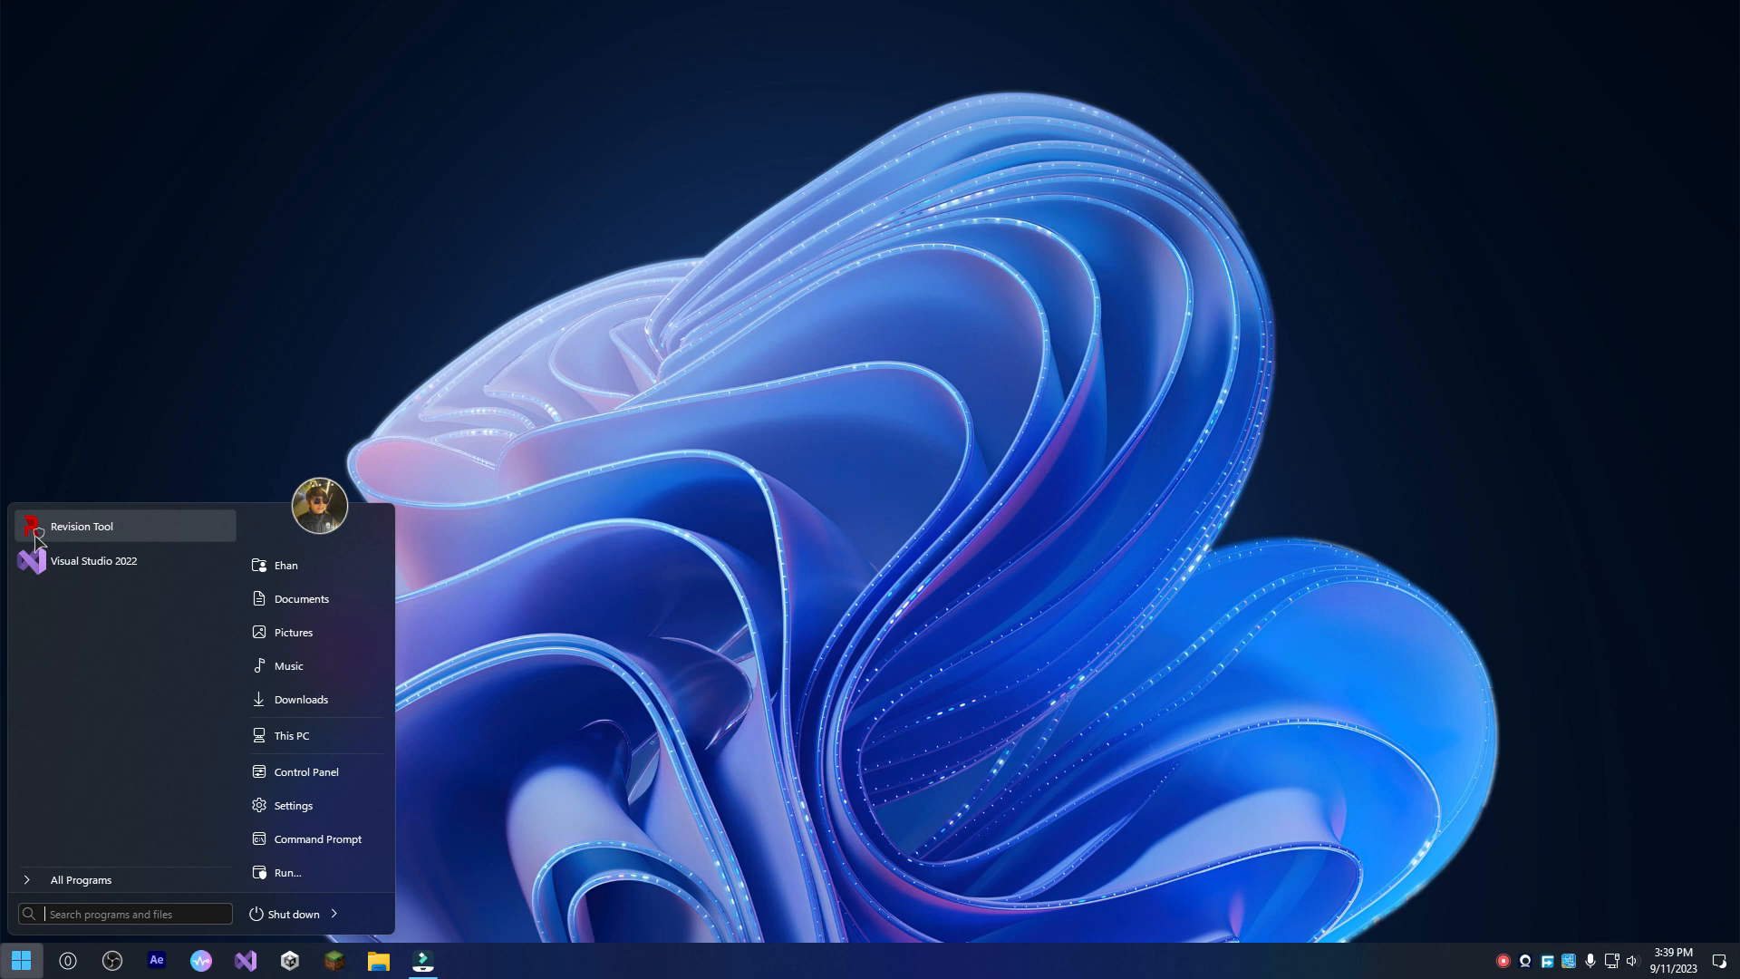
click(77, 877)
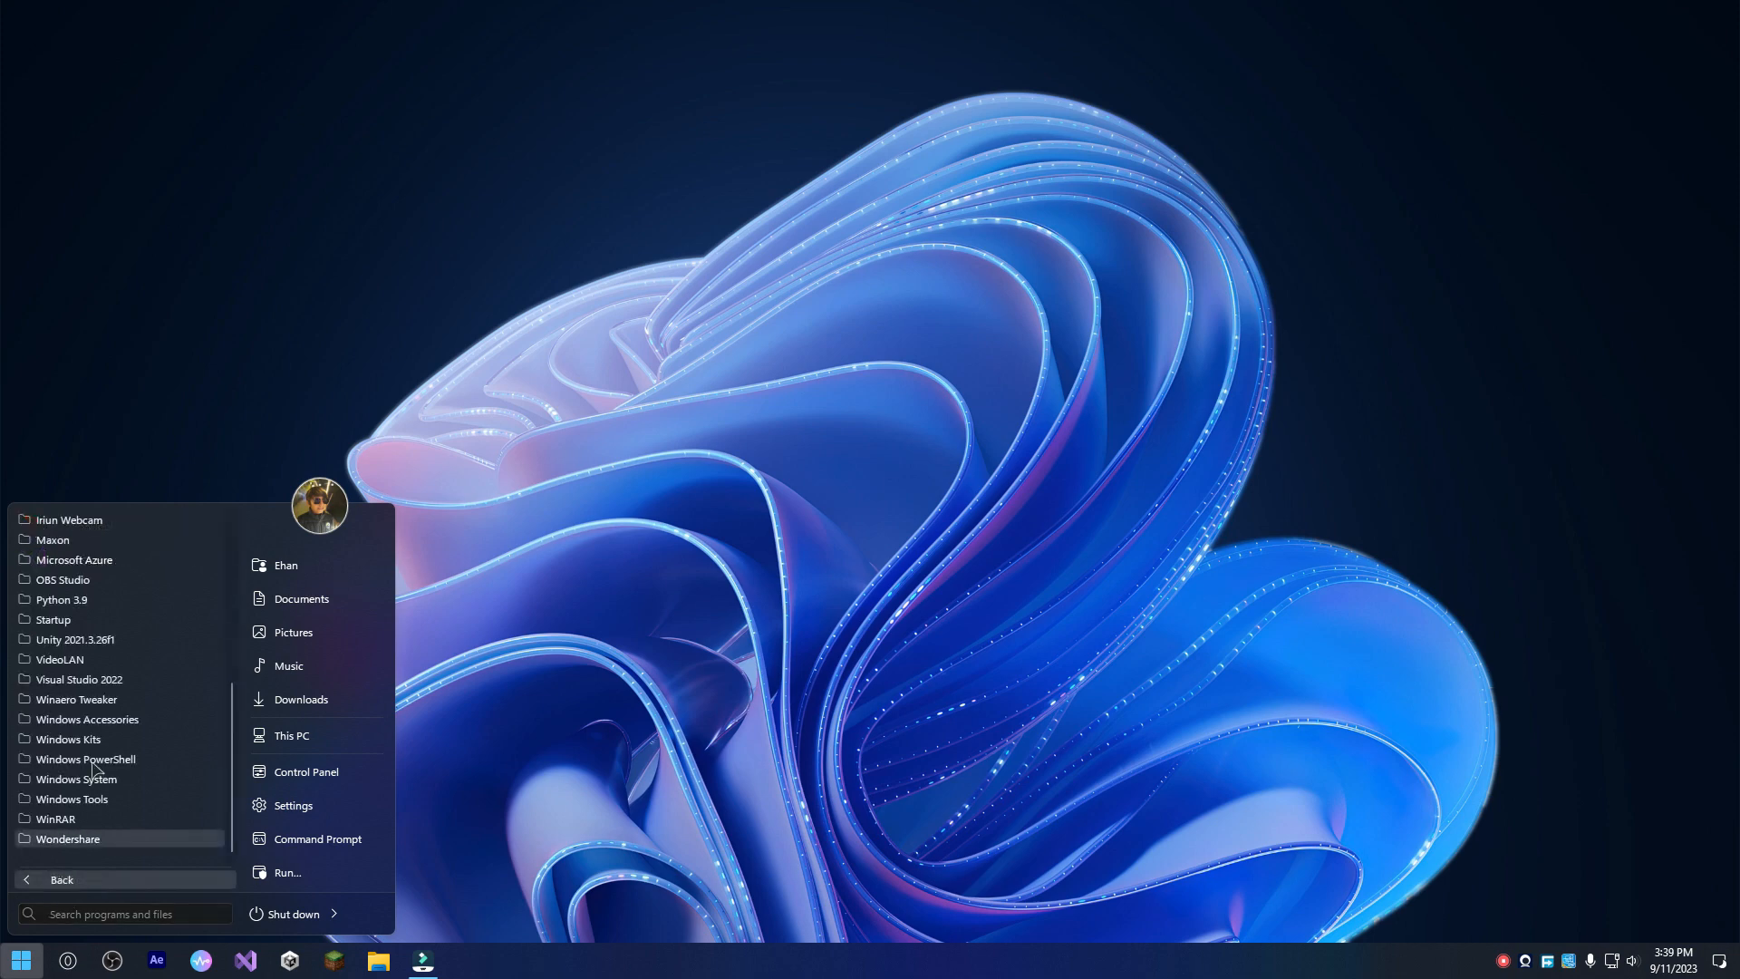
scroll(93, 768, up, 10)
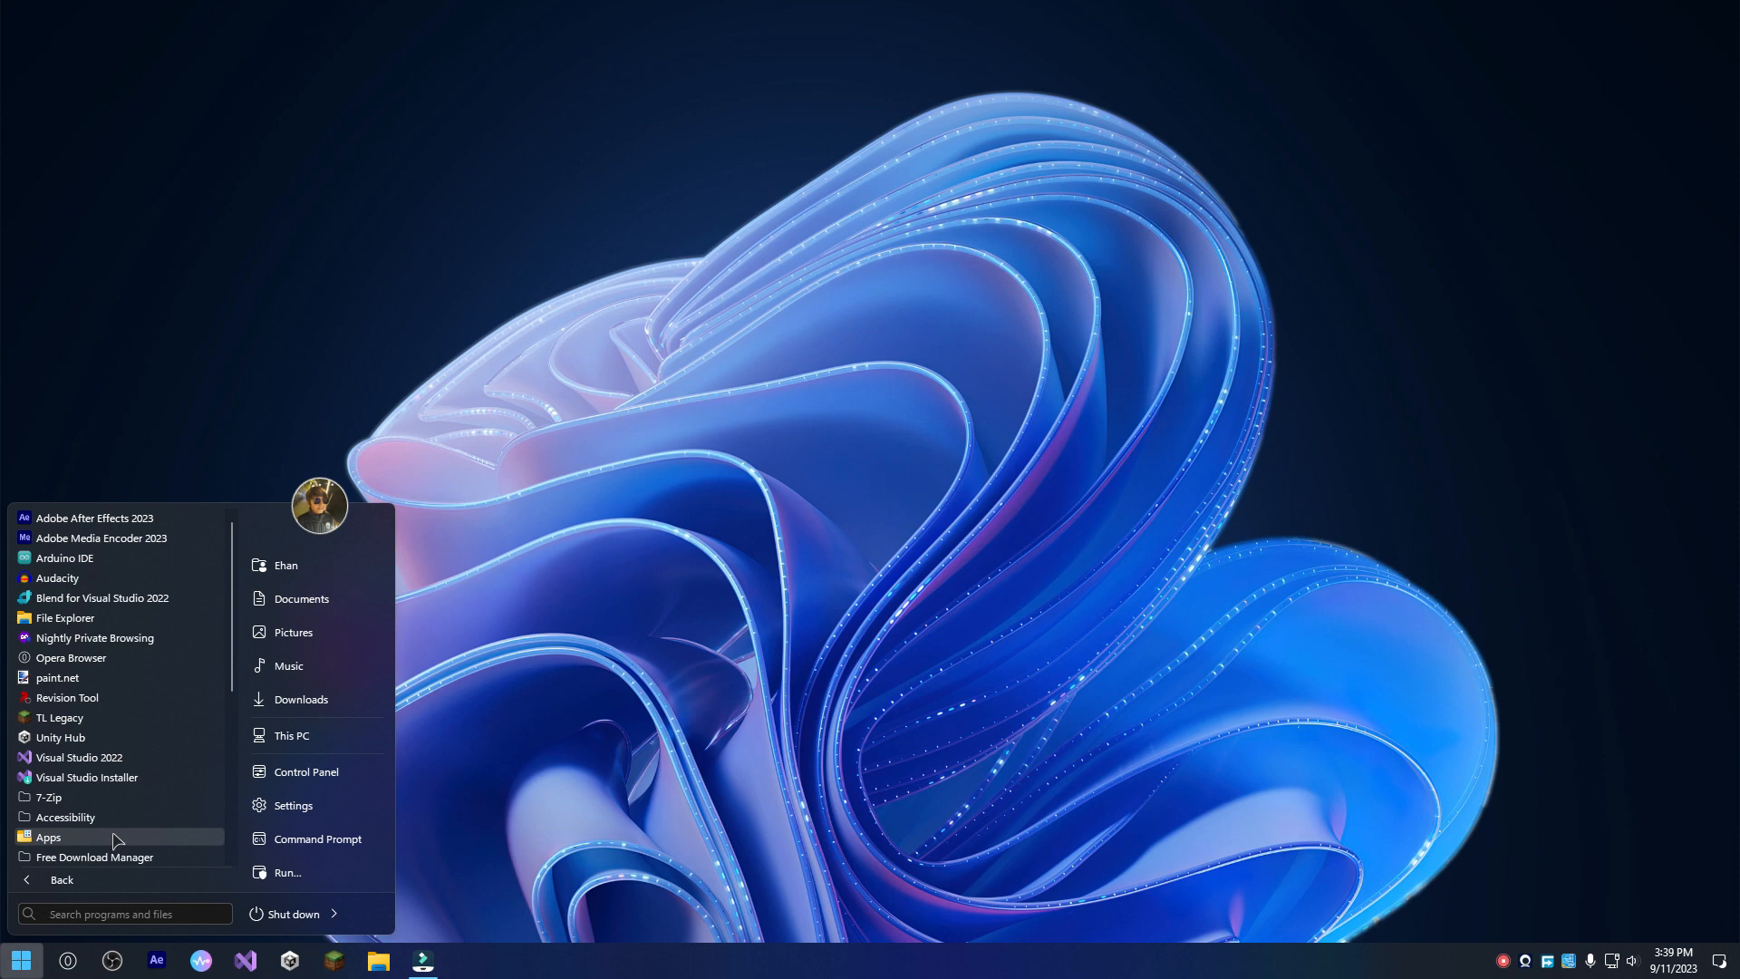
scroll(113, 841, down, 2)
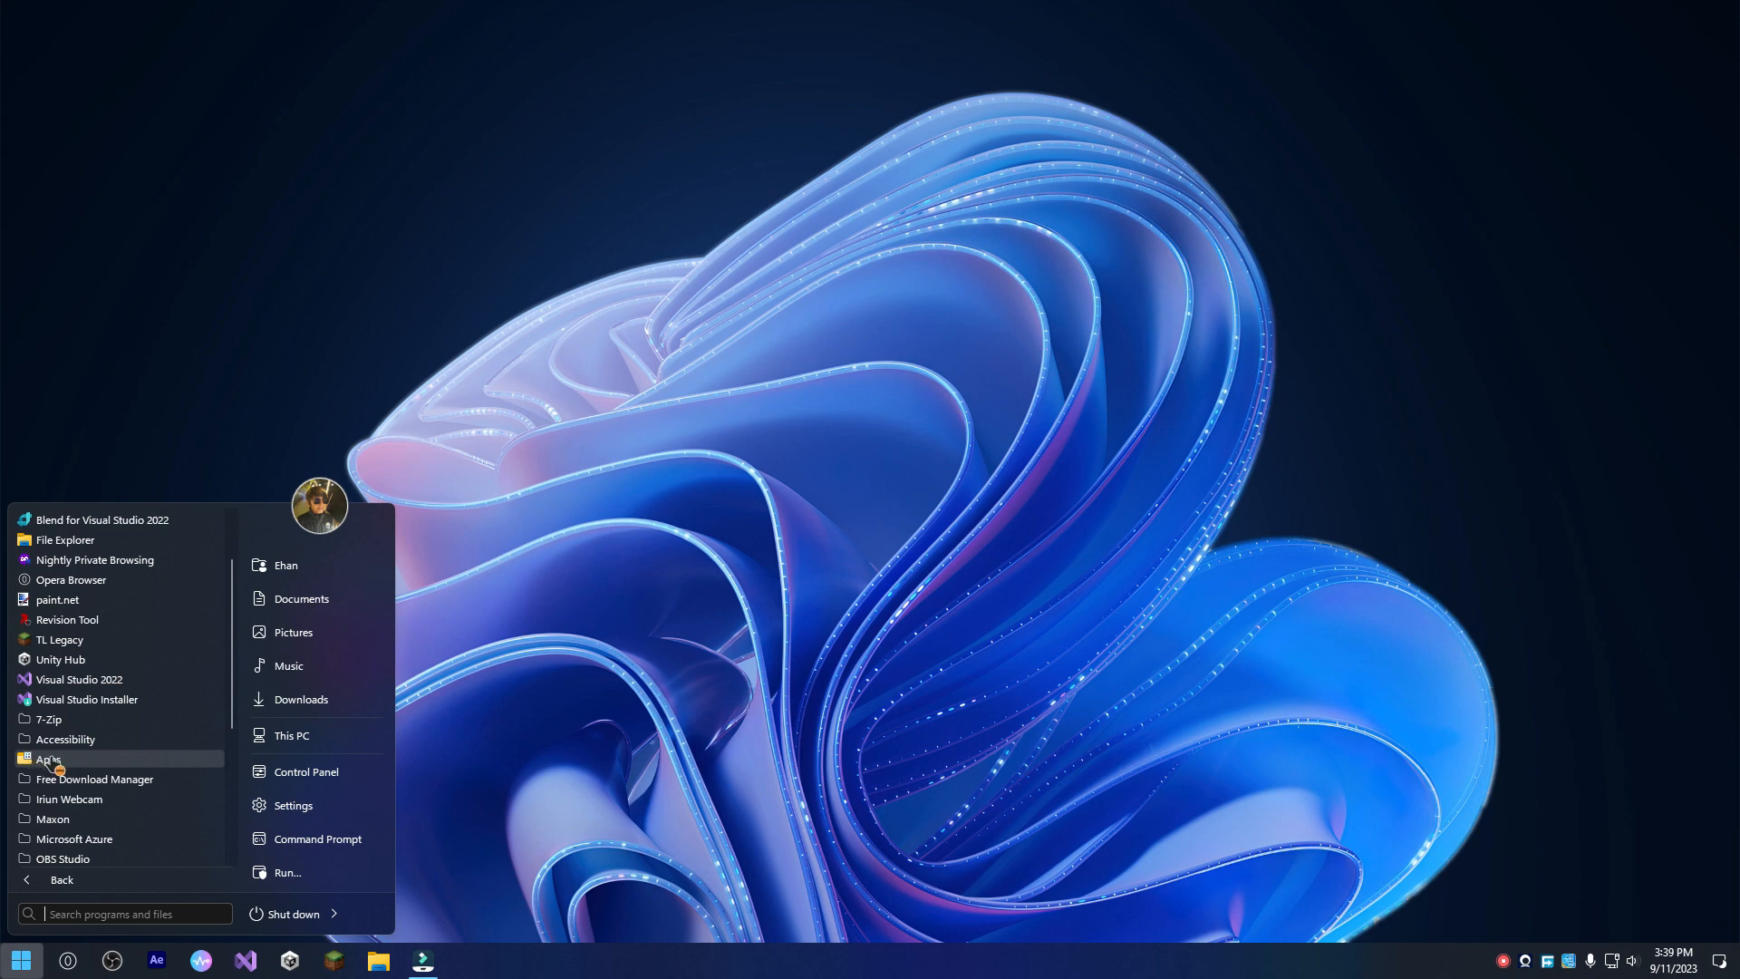
scroll(69, 743, down, 5)
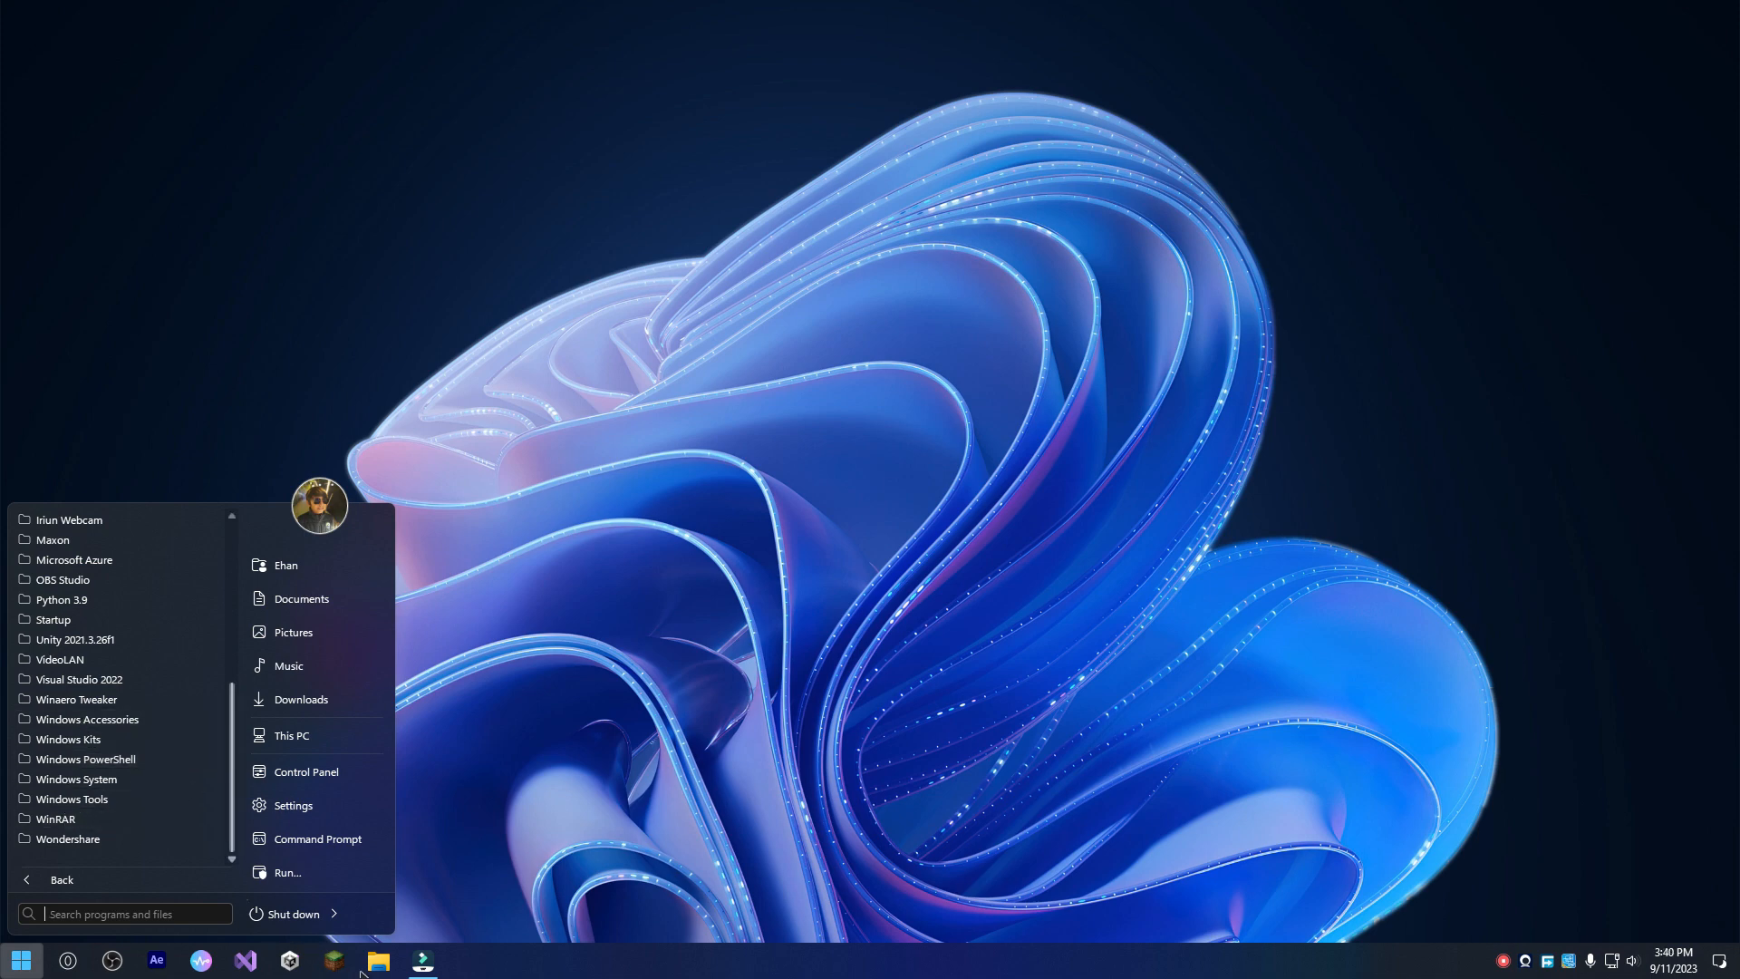
Open File Explorer and examine the new icons in This PC, Local Disk (C:) and Videos, restoring and maximizing the window on the way.
click(388, 964)
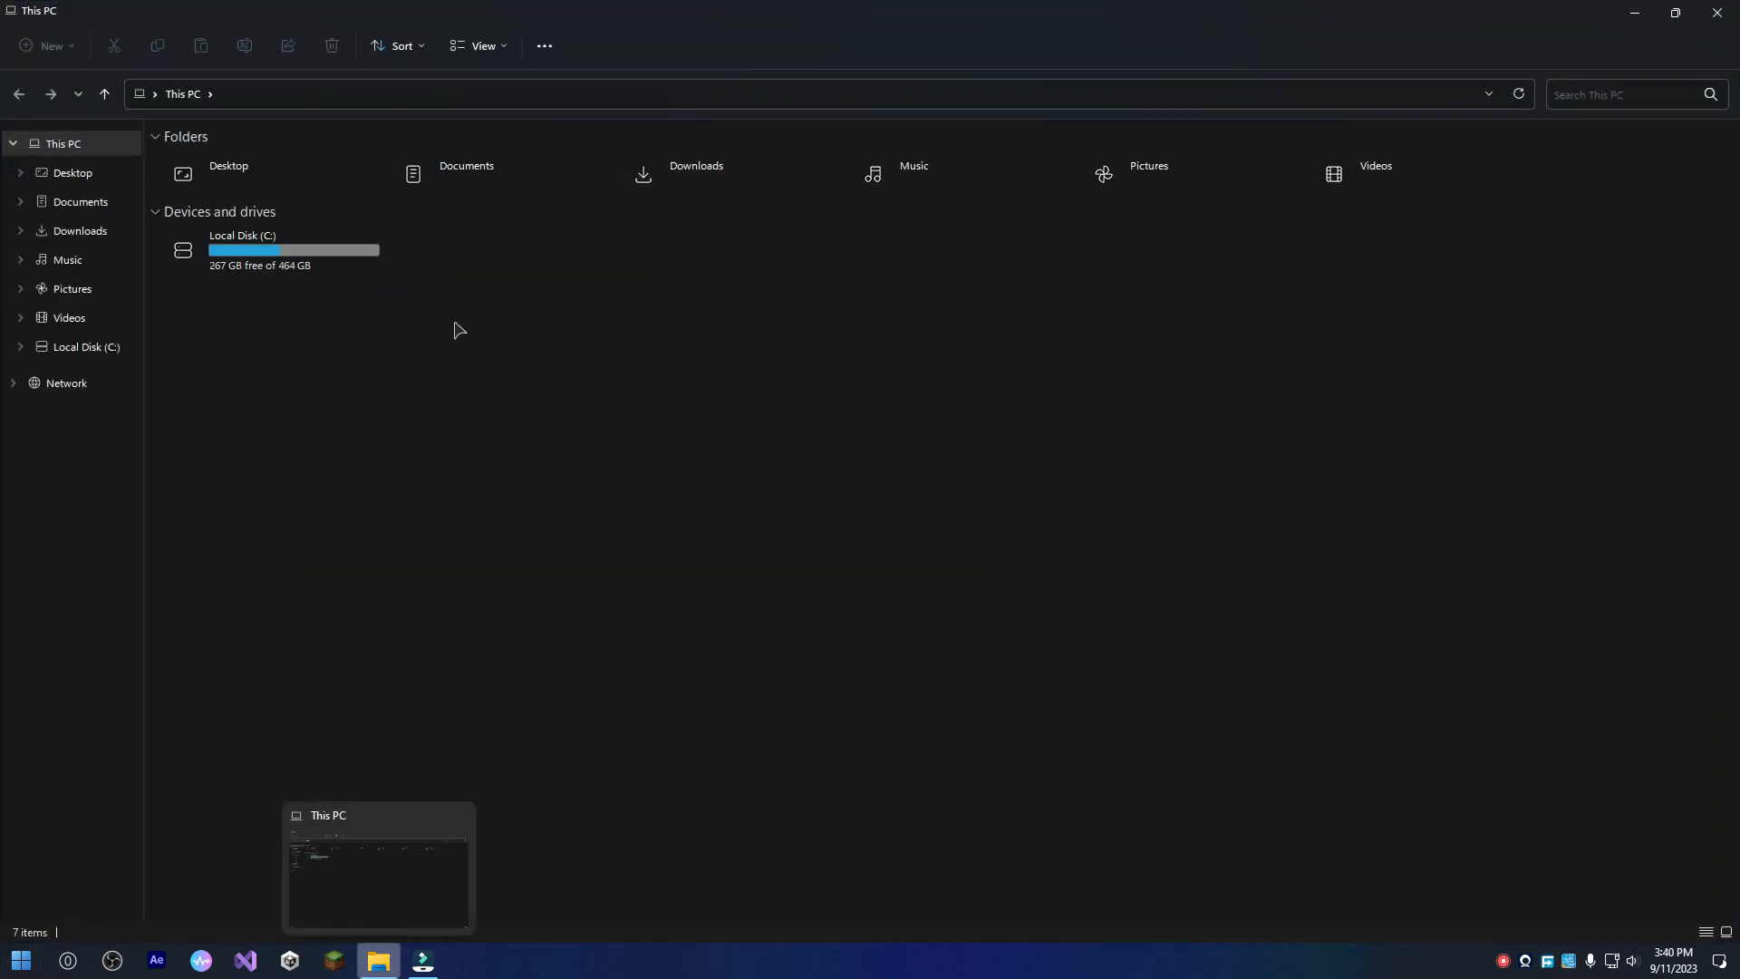
drag(513, 11, 874, 381)
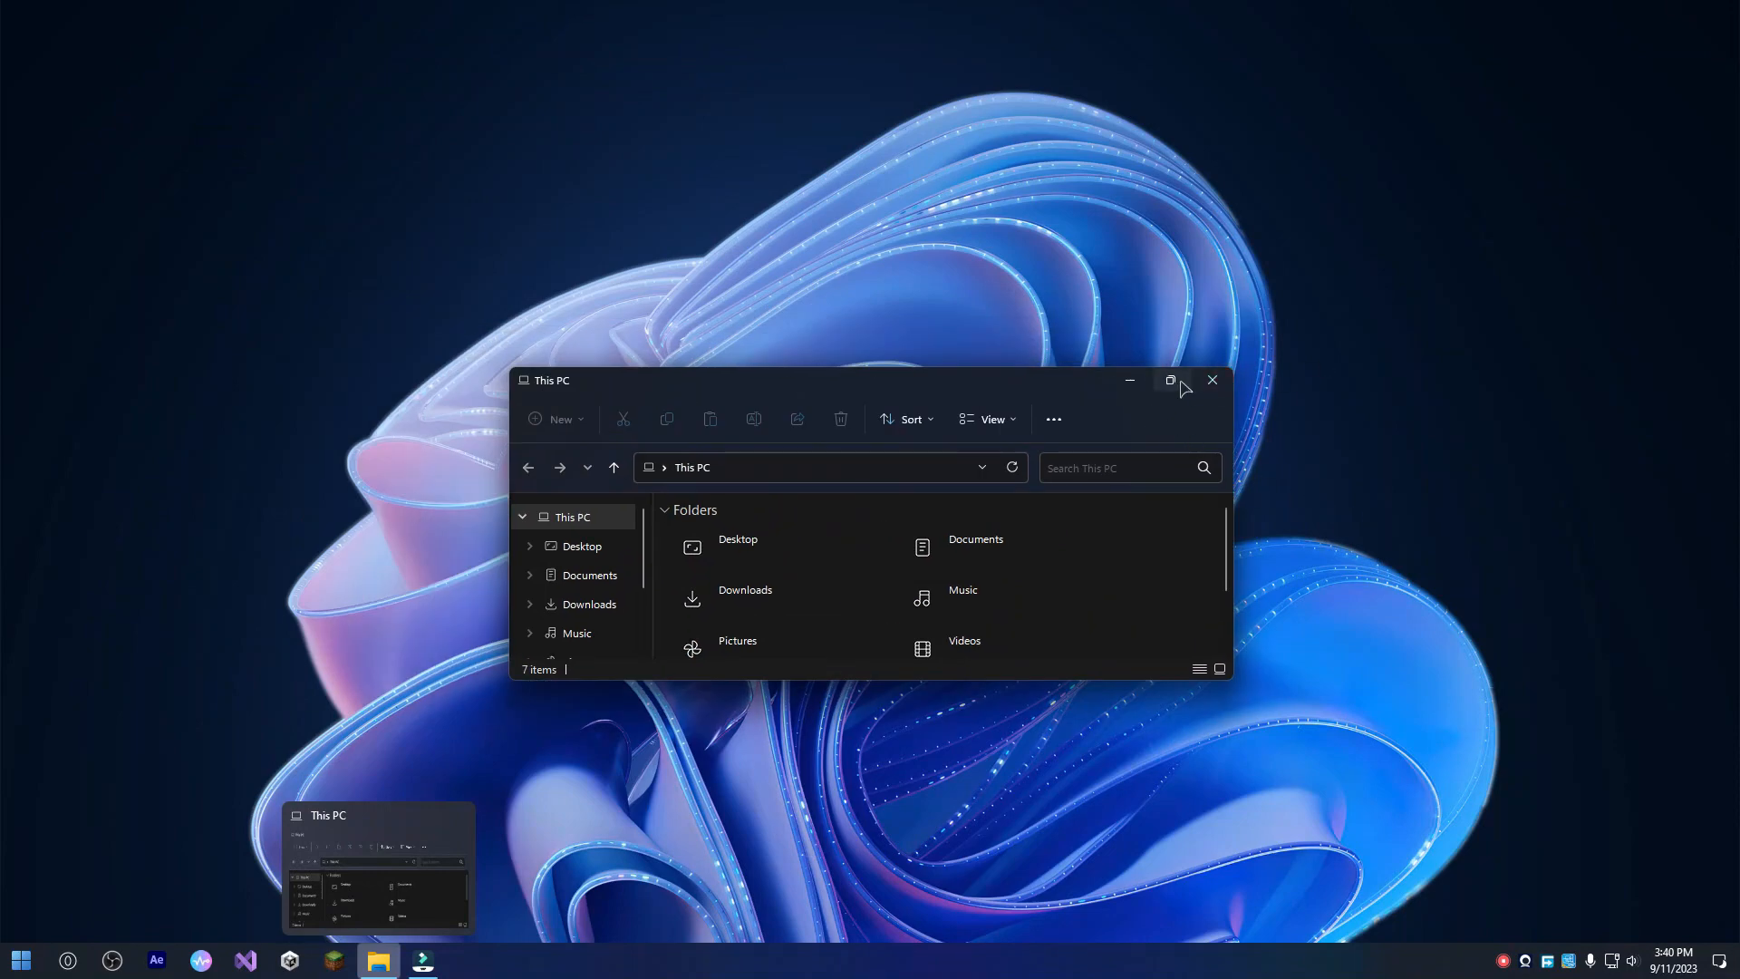
click(1170, 381)
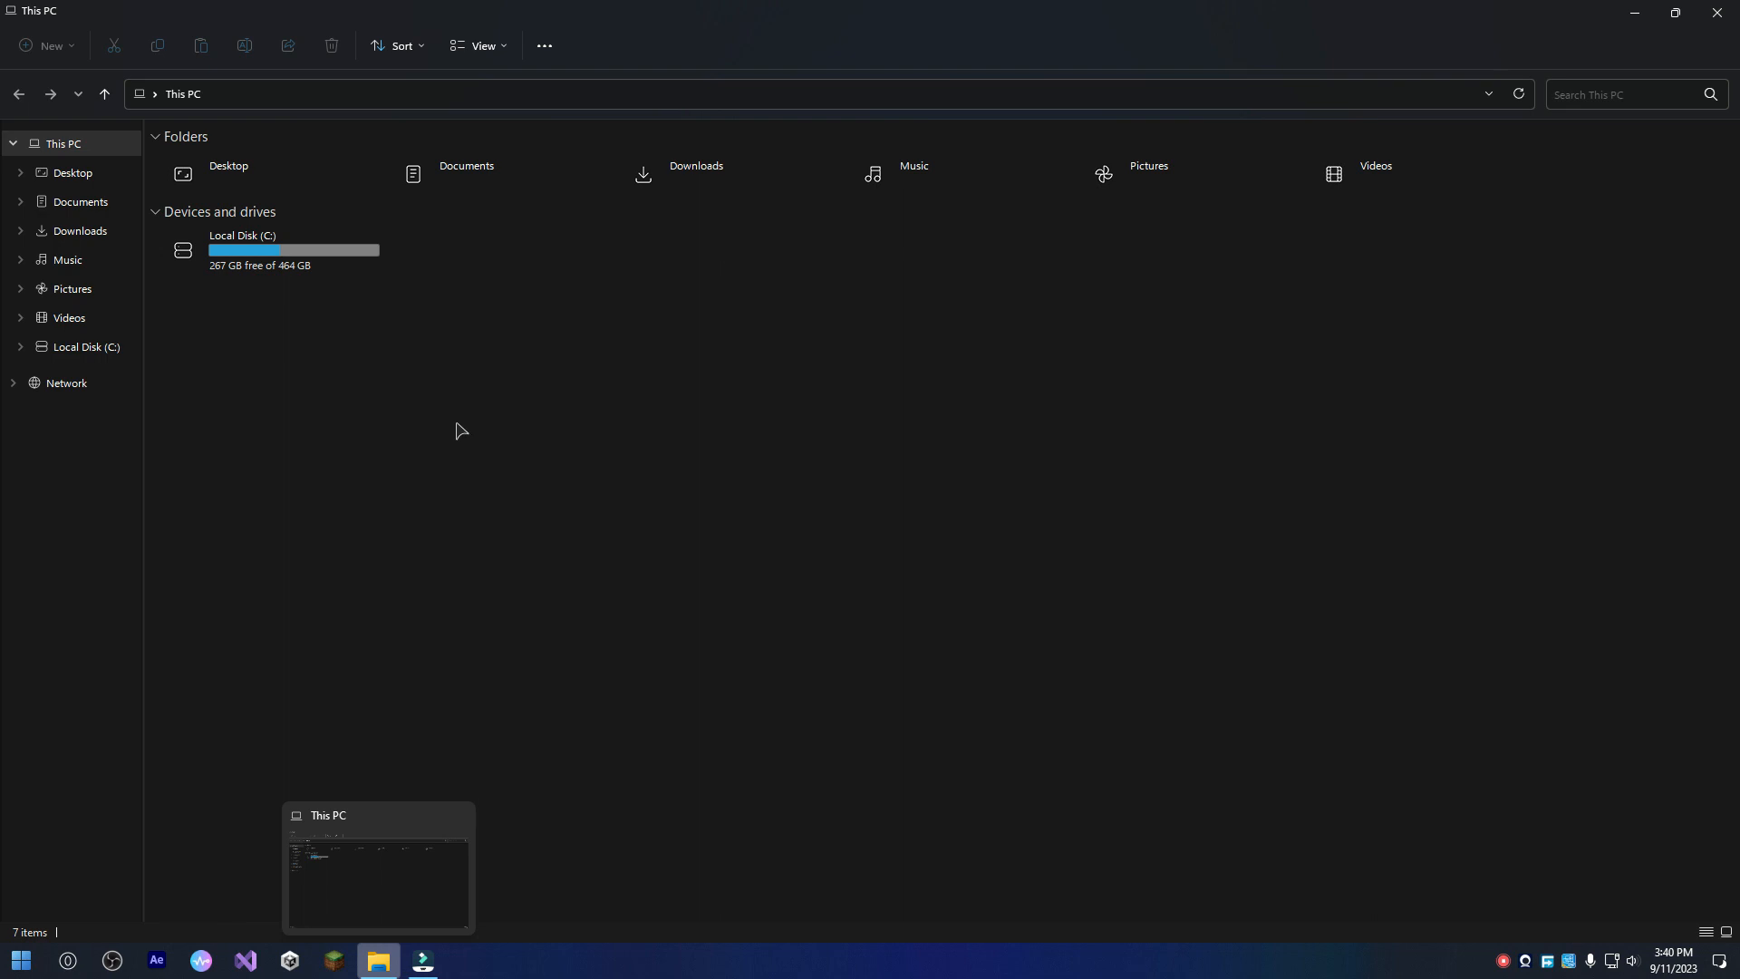
click(335, 261)
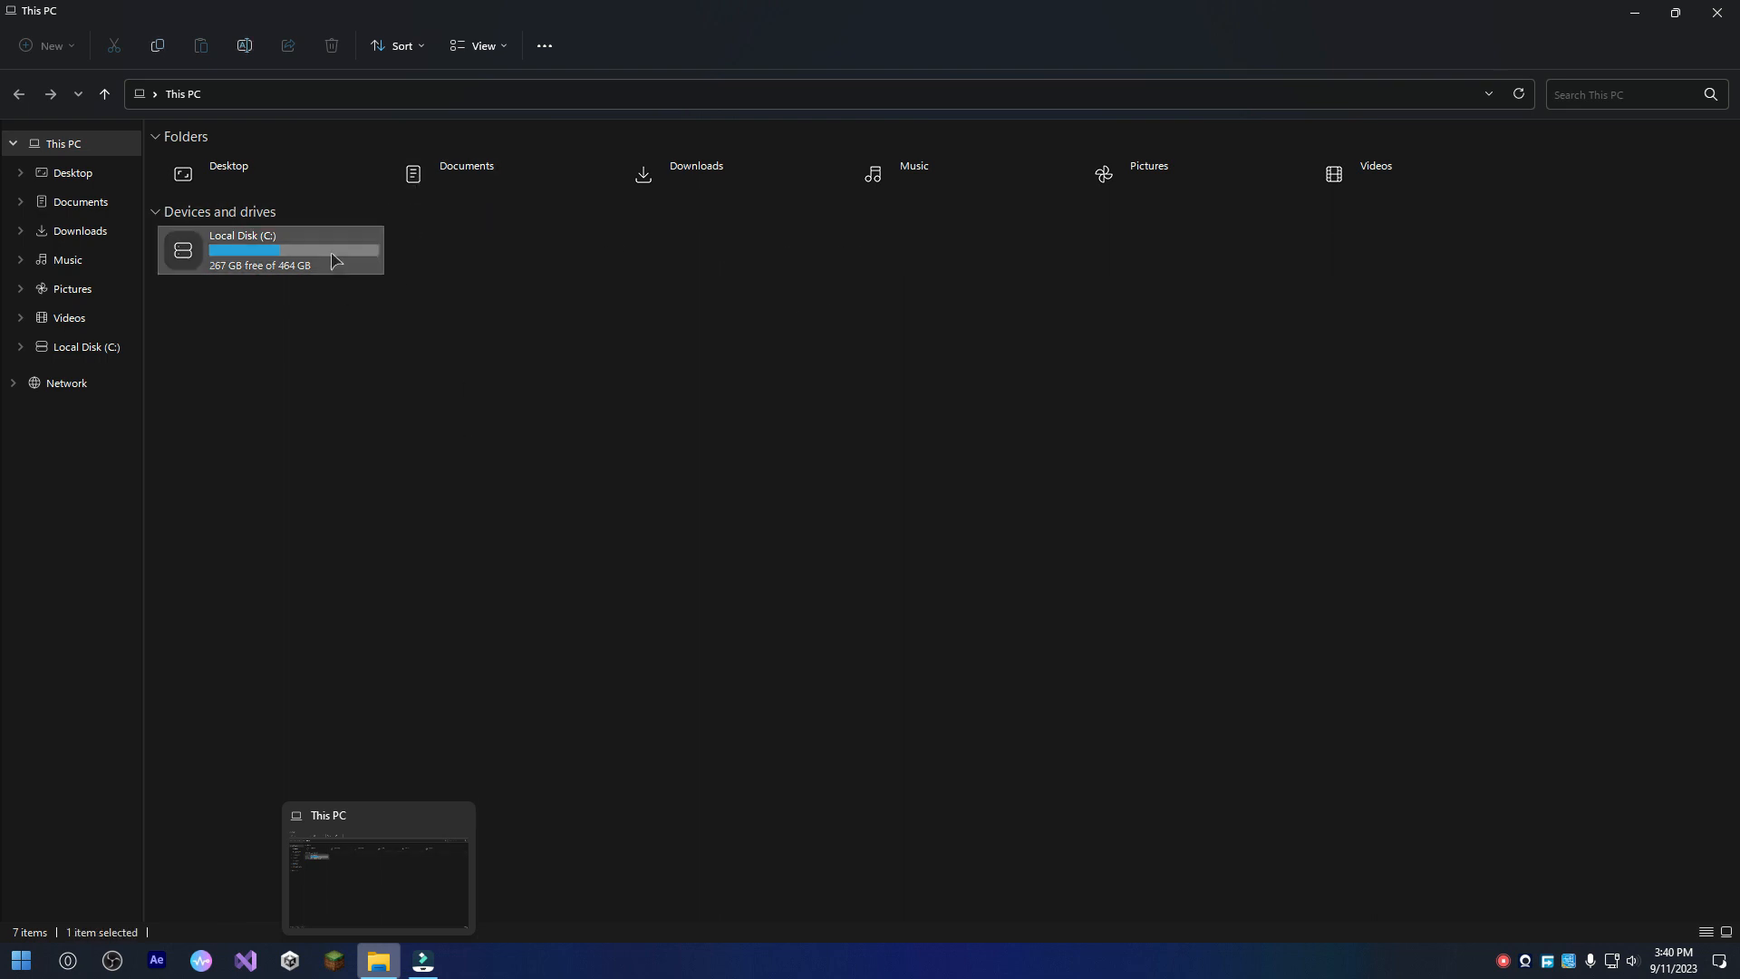
double_click(256, 251)
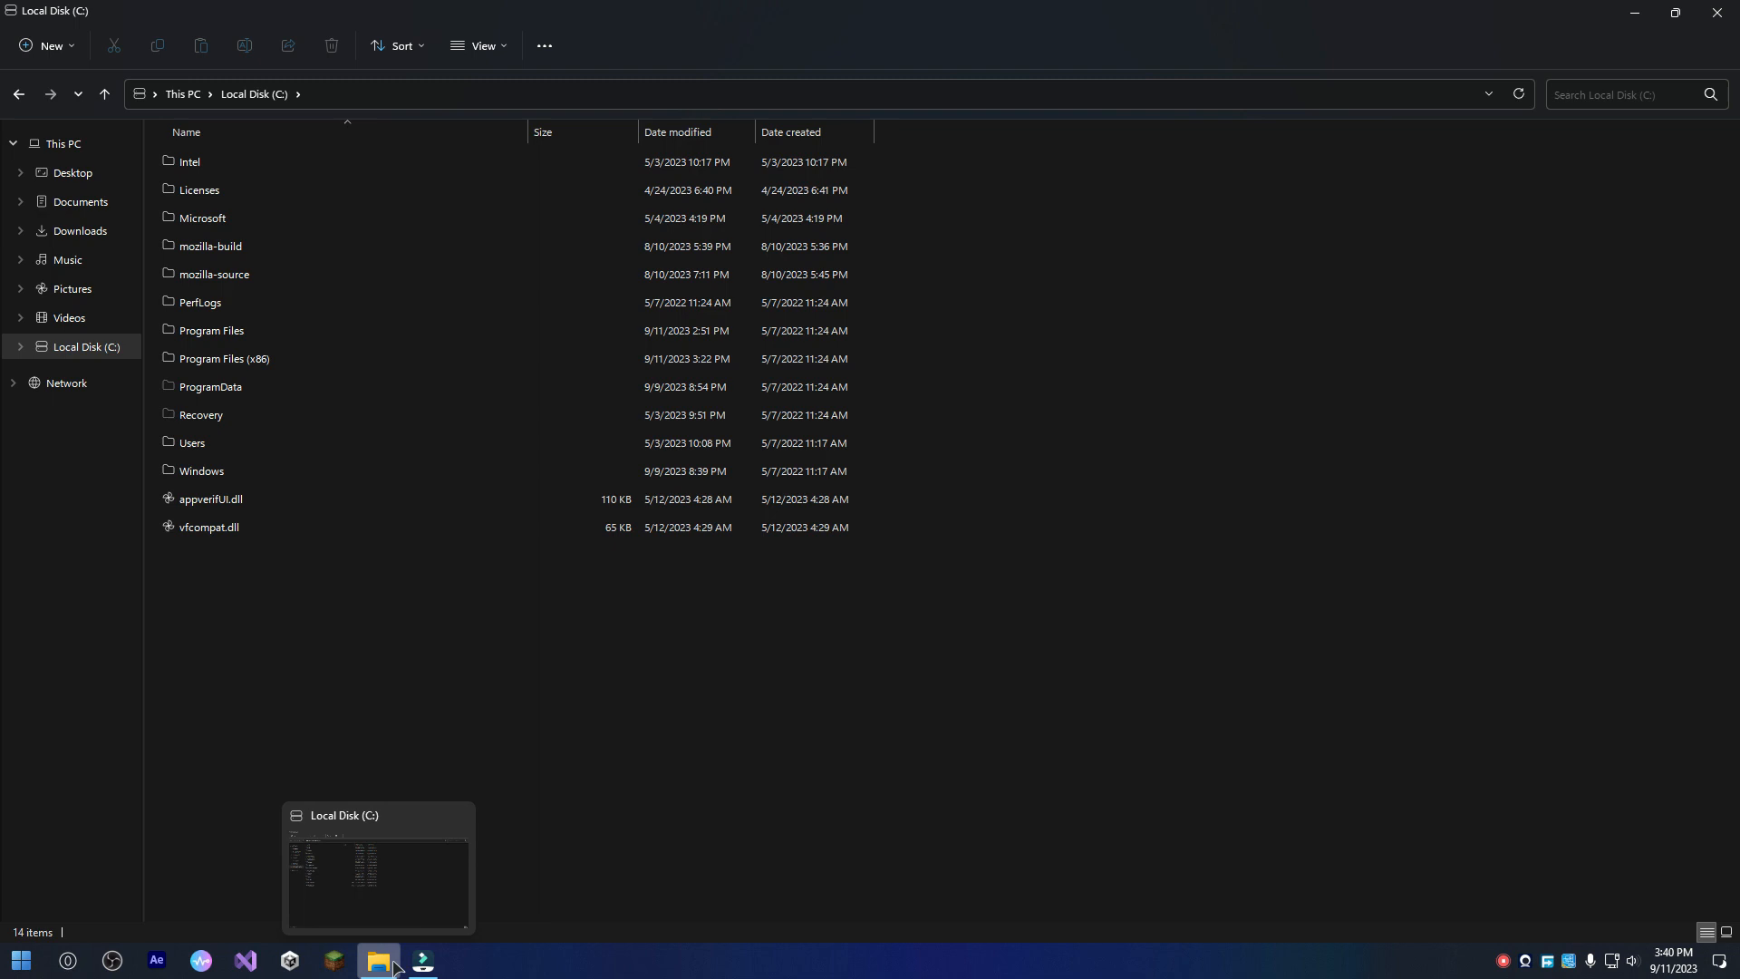
click(119, 323)
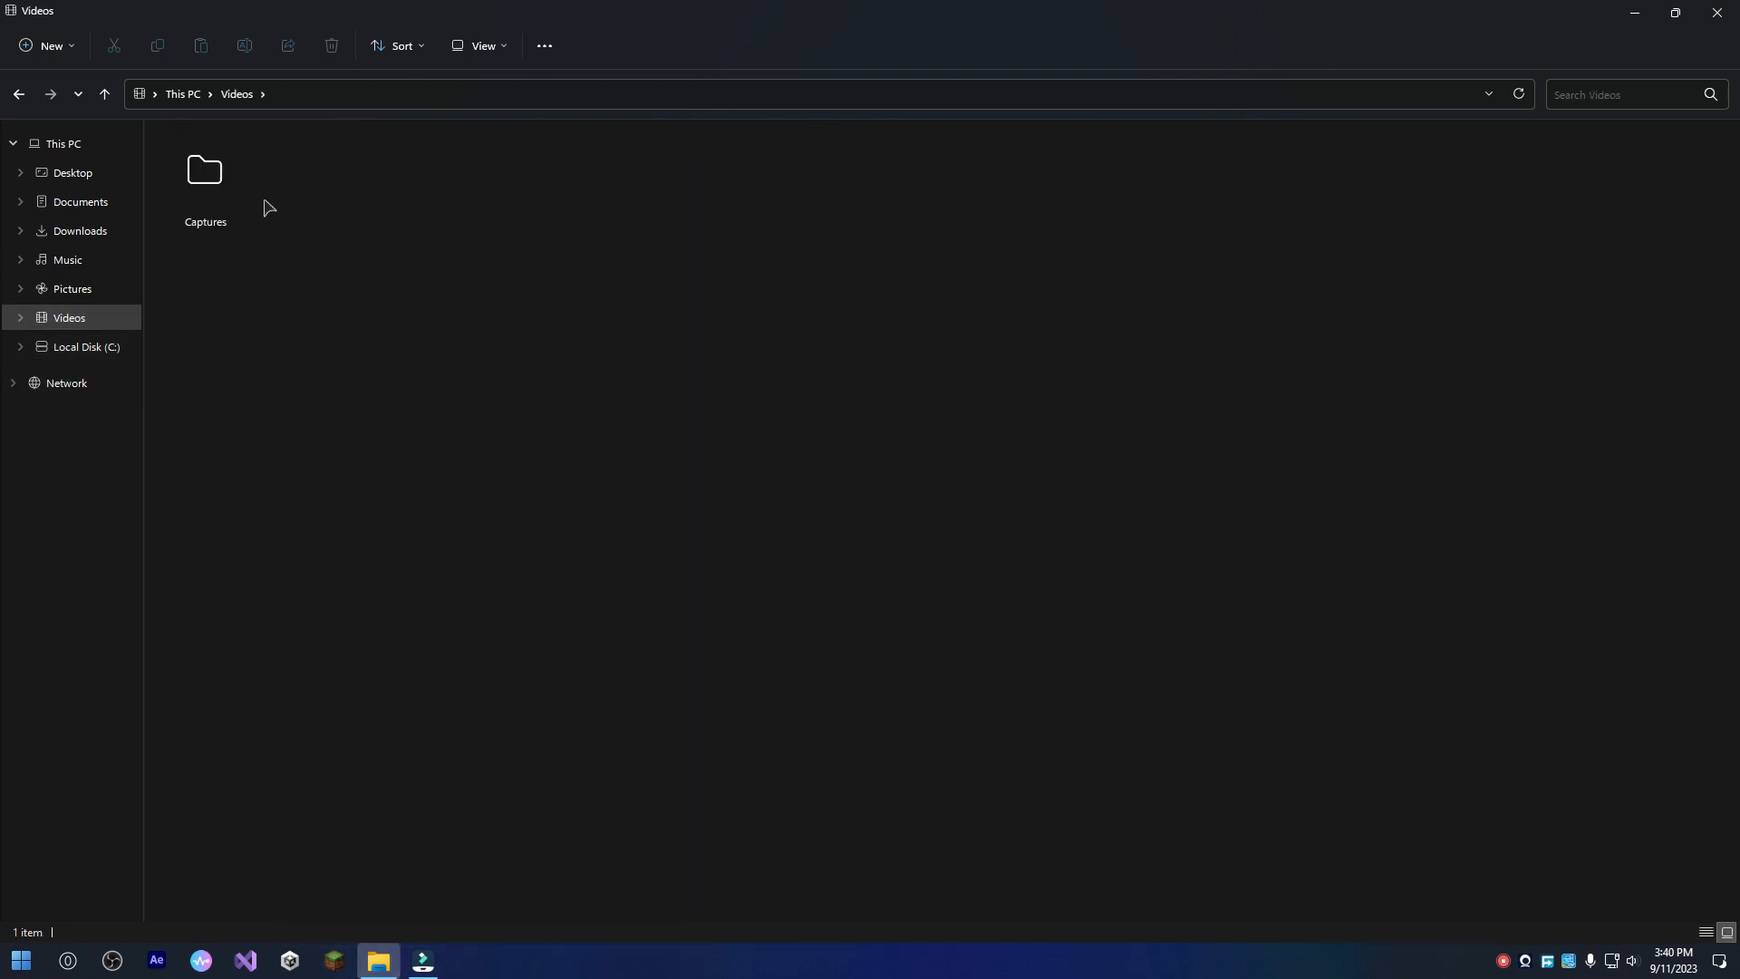
Open the Rick Astley folder in Downloads, check the available actions for Windows 365 Dark.png, and close the File Explorer window.
click(109, 226)
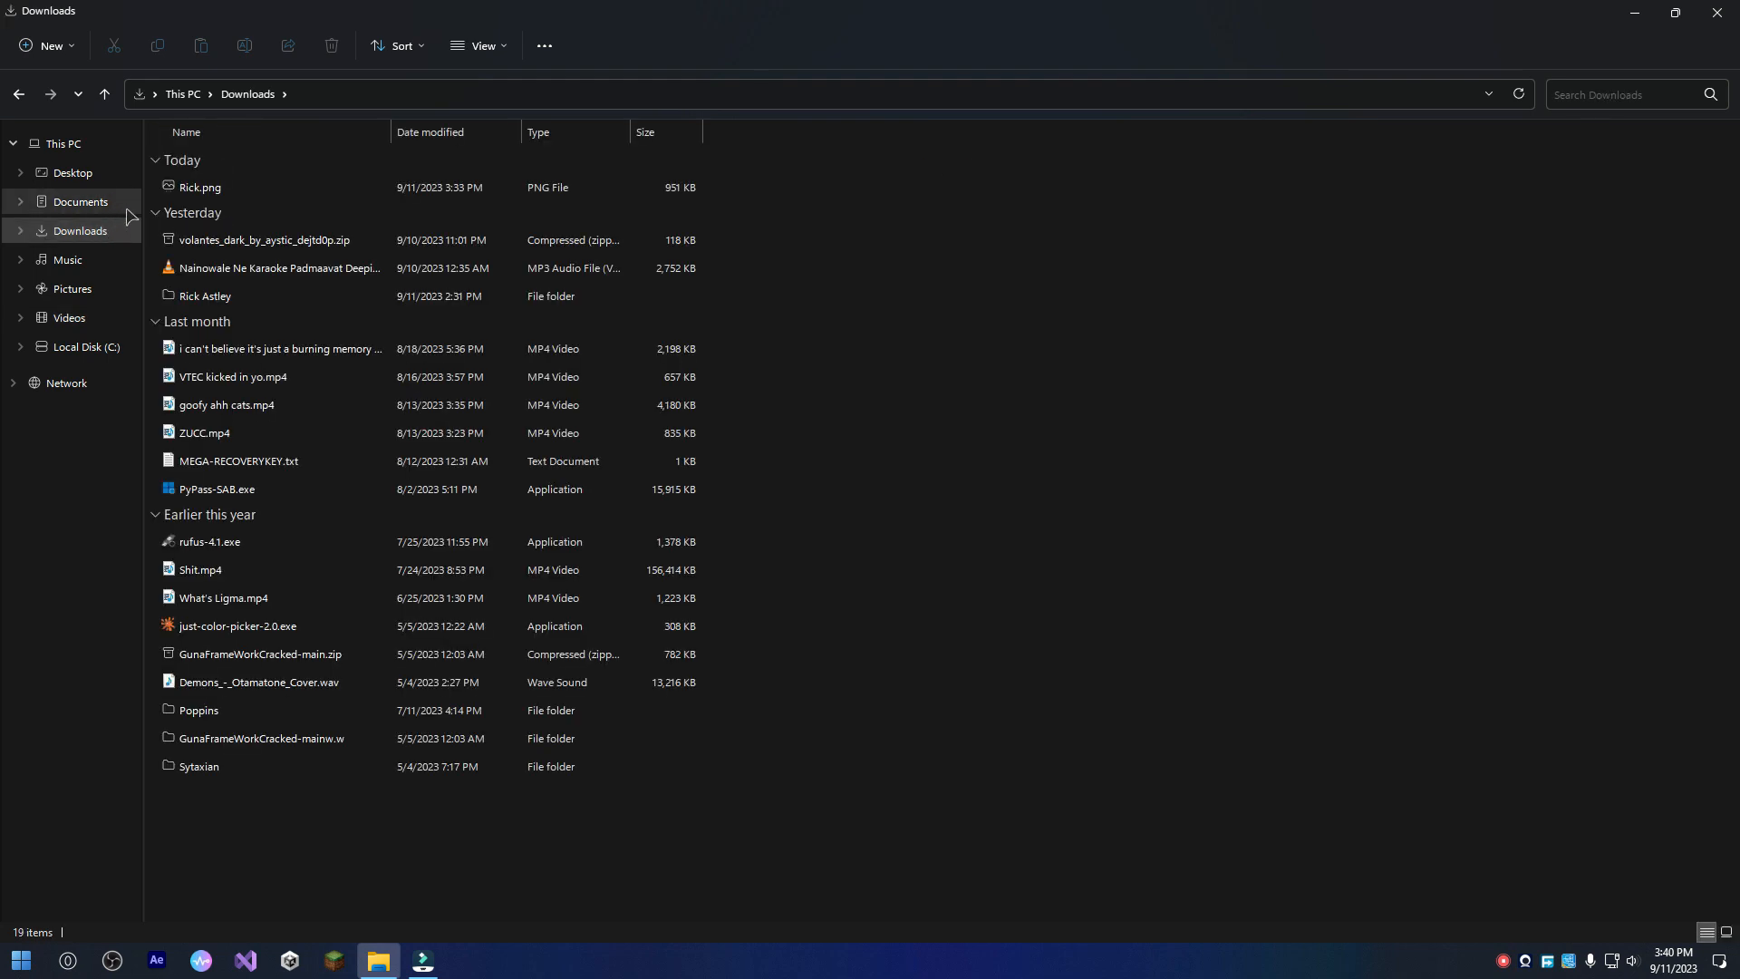
double_click(315, 296)
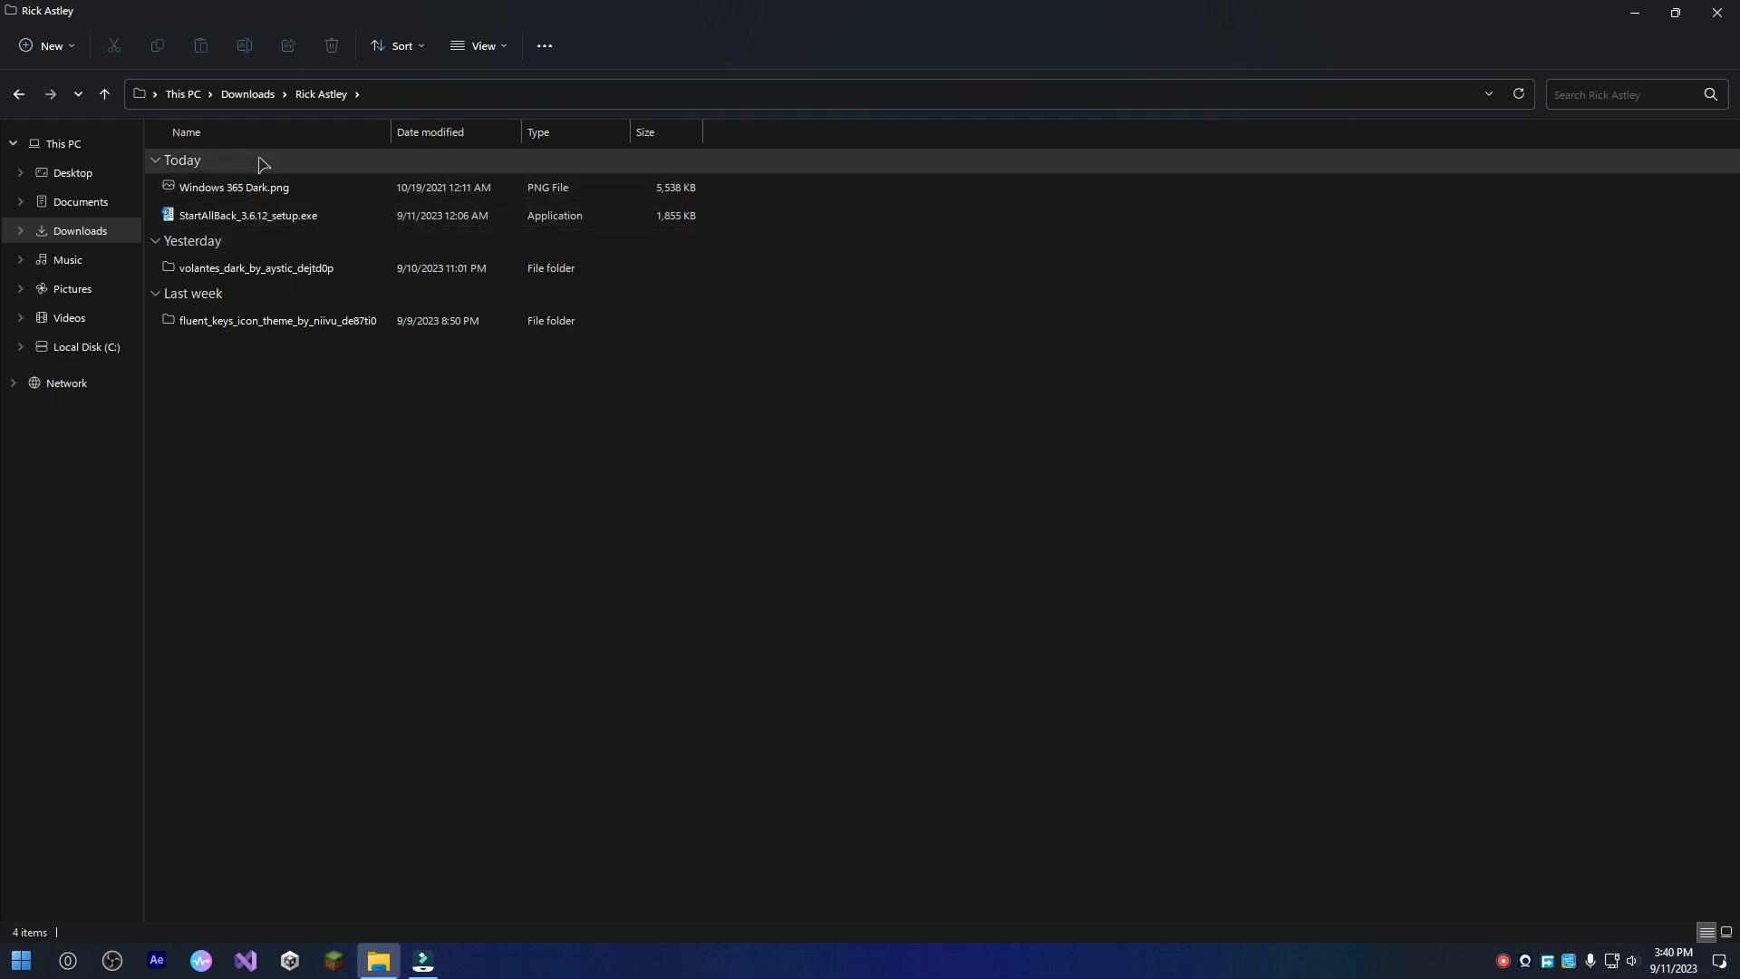
click(304, 198)
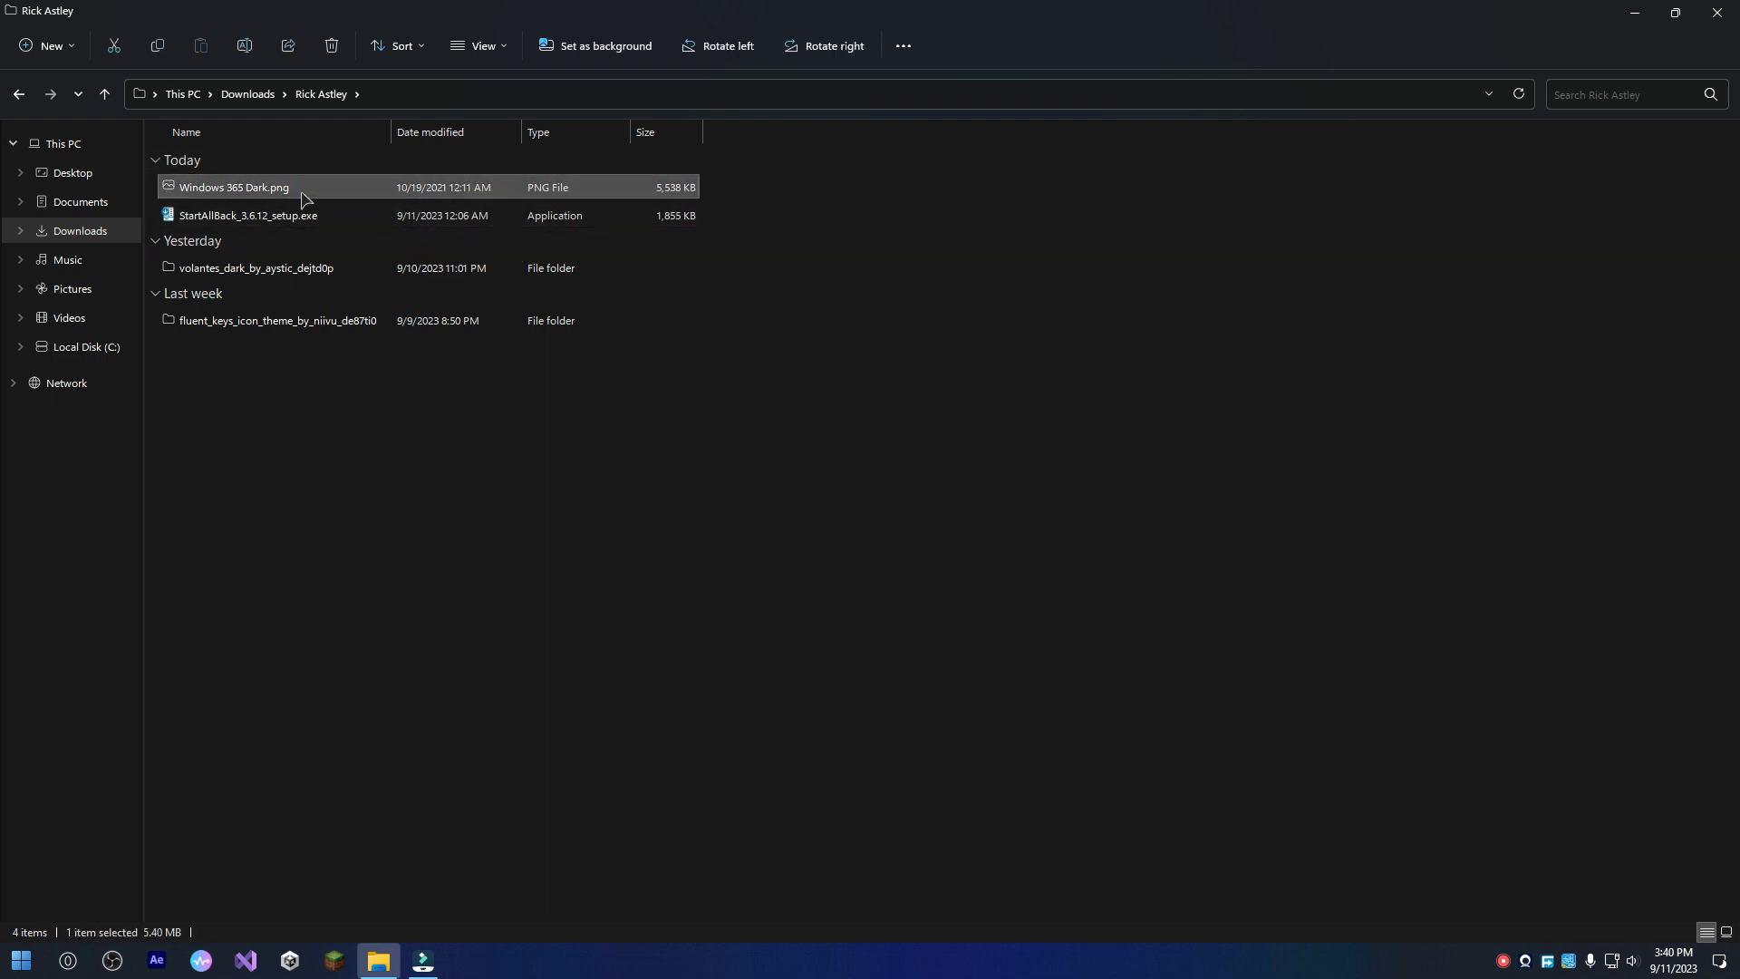
right_click(301, 192)
click(1171, 309)
drag(1169, 13, 812, 7)
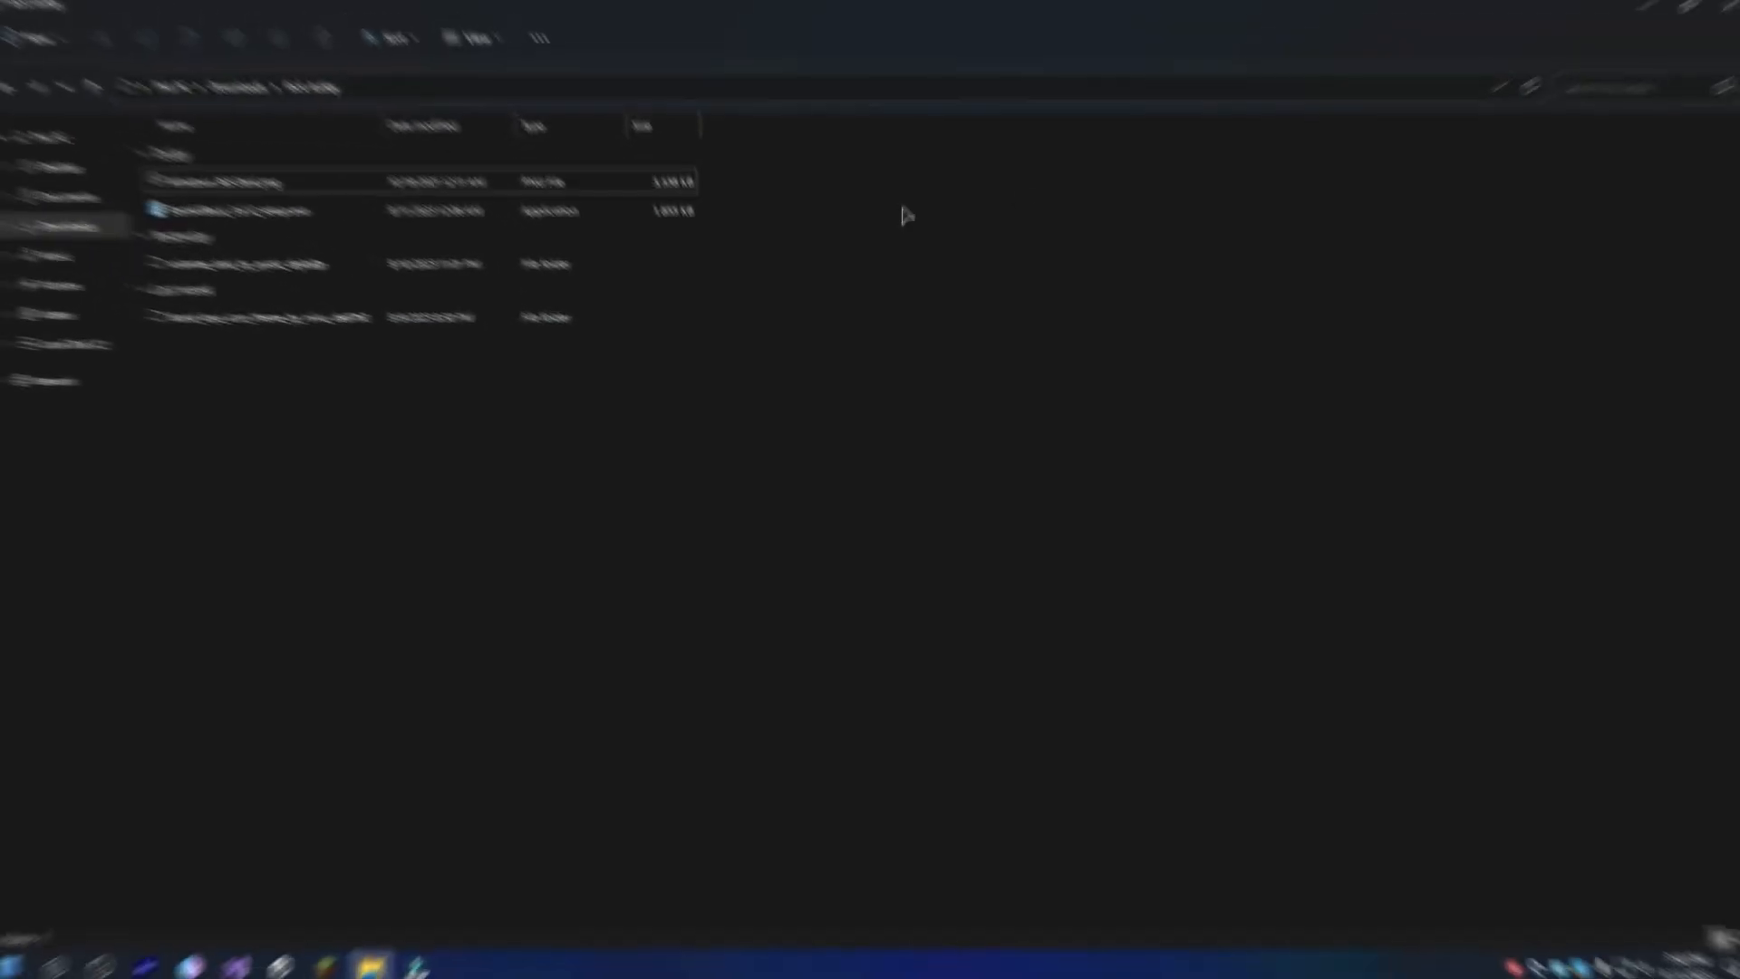
click(1718, 13)
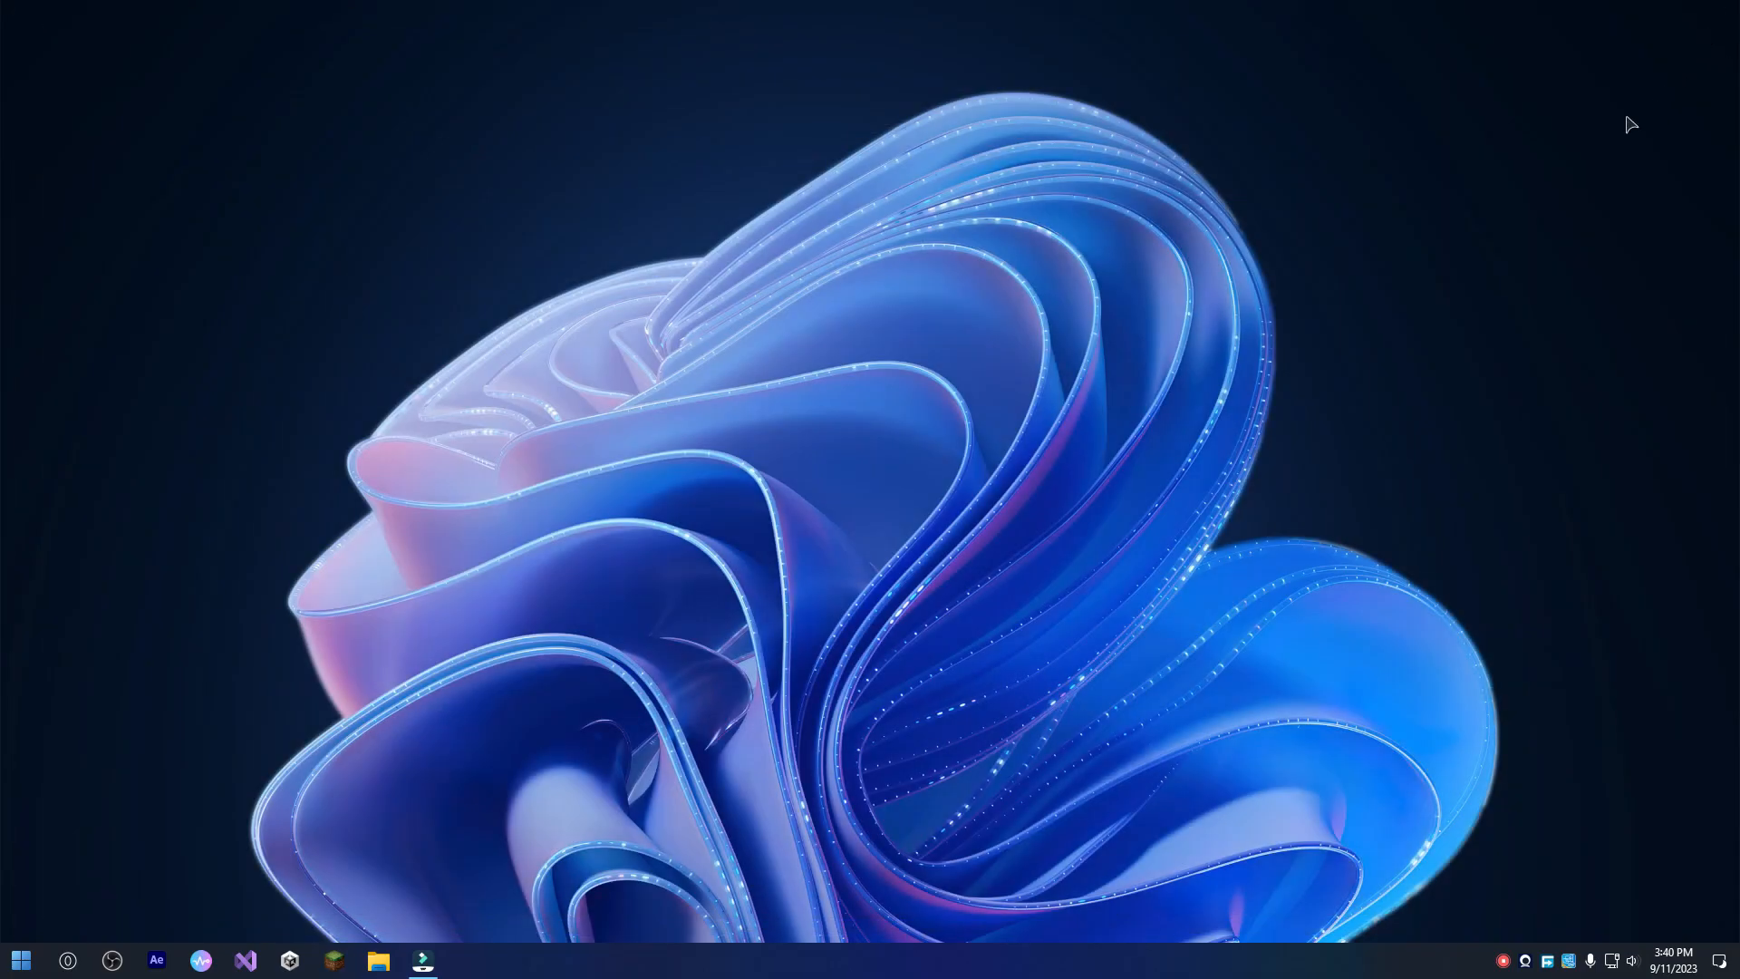
Examine the themed icons in the Run dialog, the Start menu and Control Panel, closing each of them.
key(super+r)
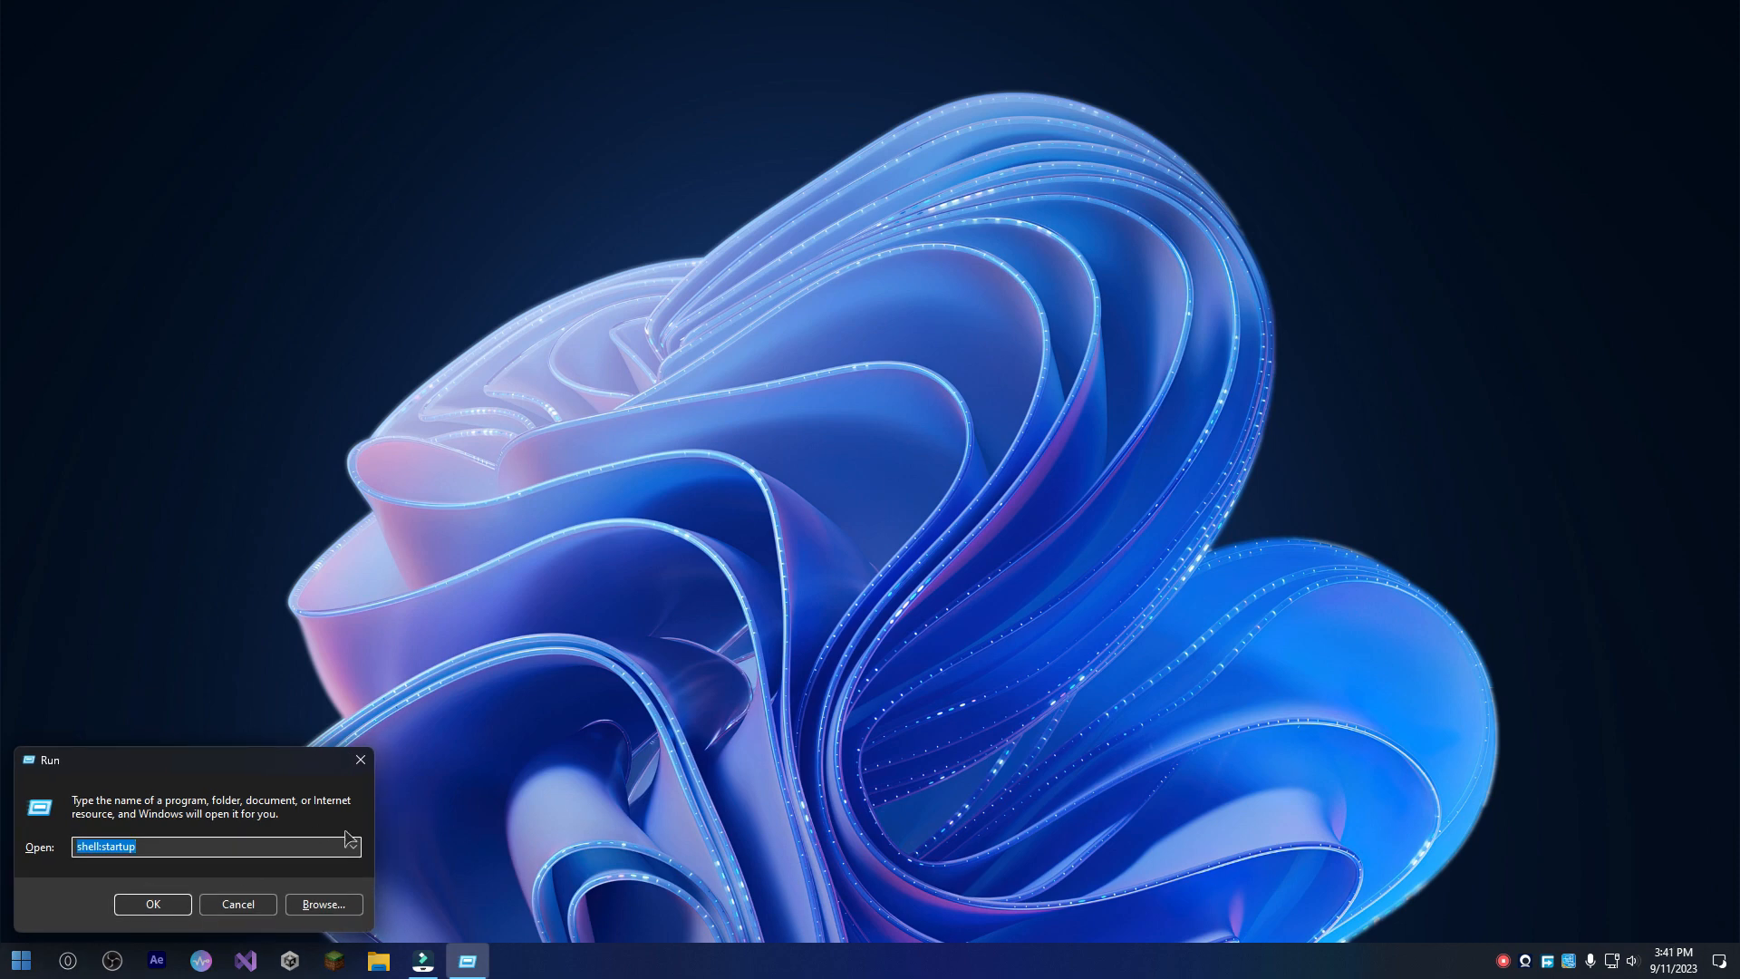
click(361, 770)
key(super)
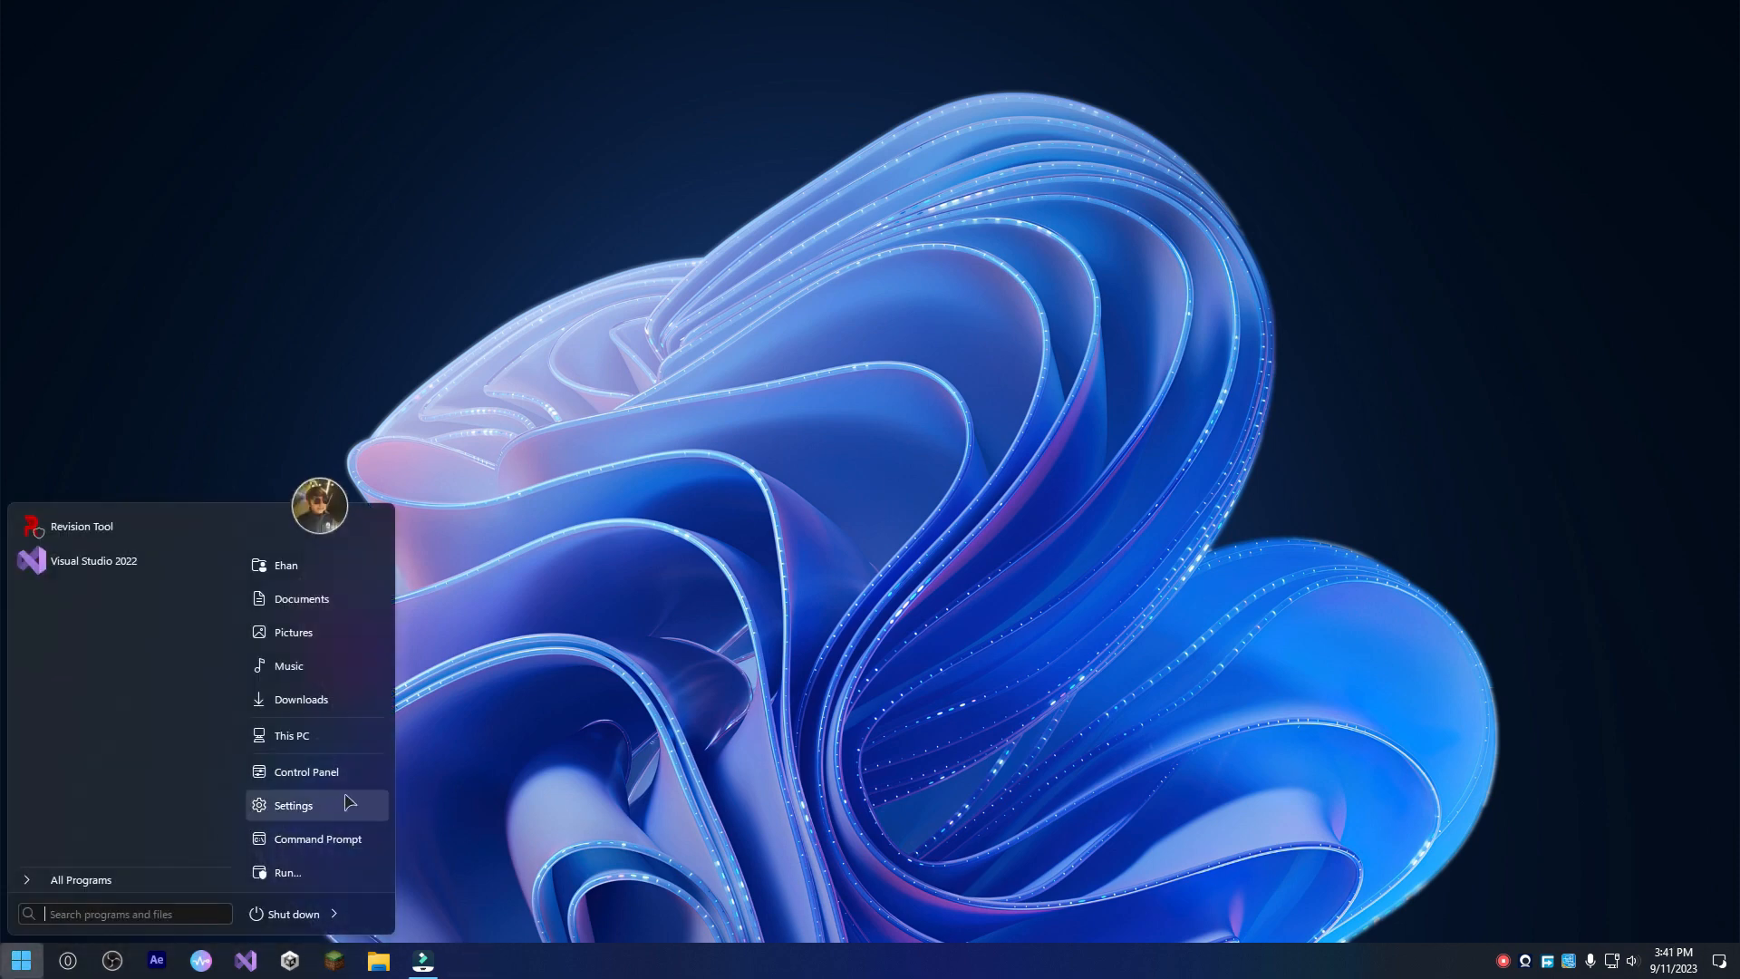
click(359, 688)
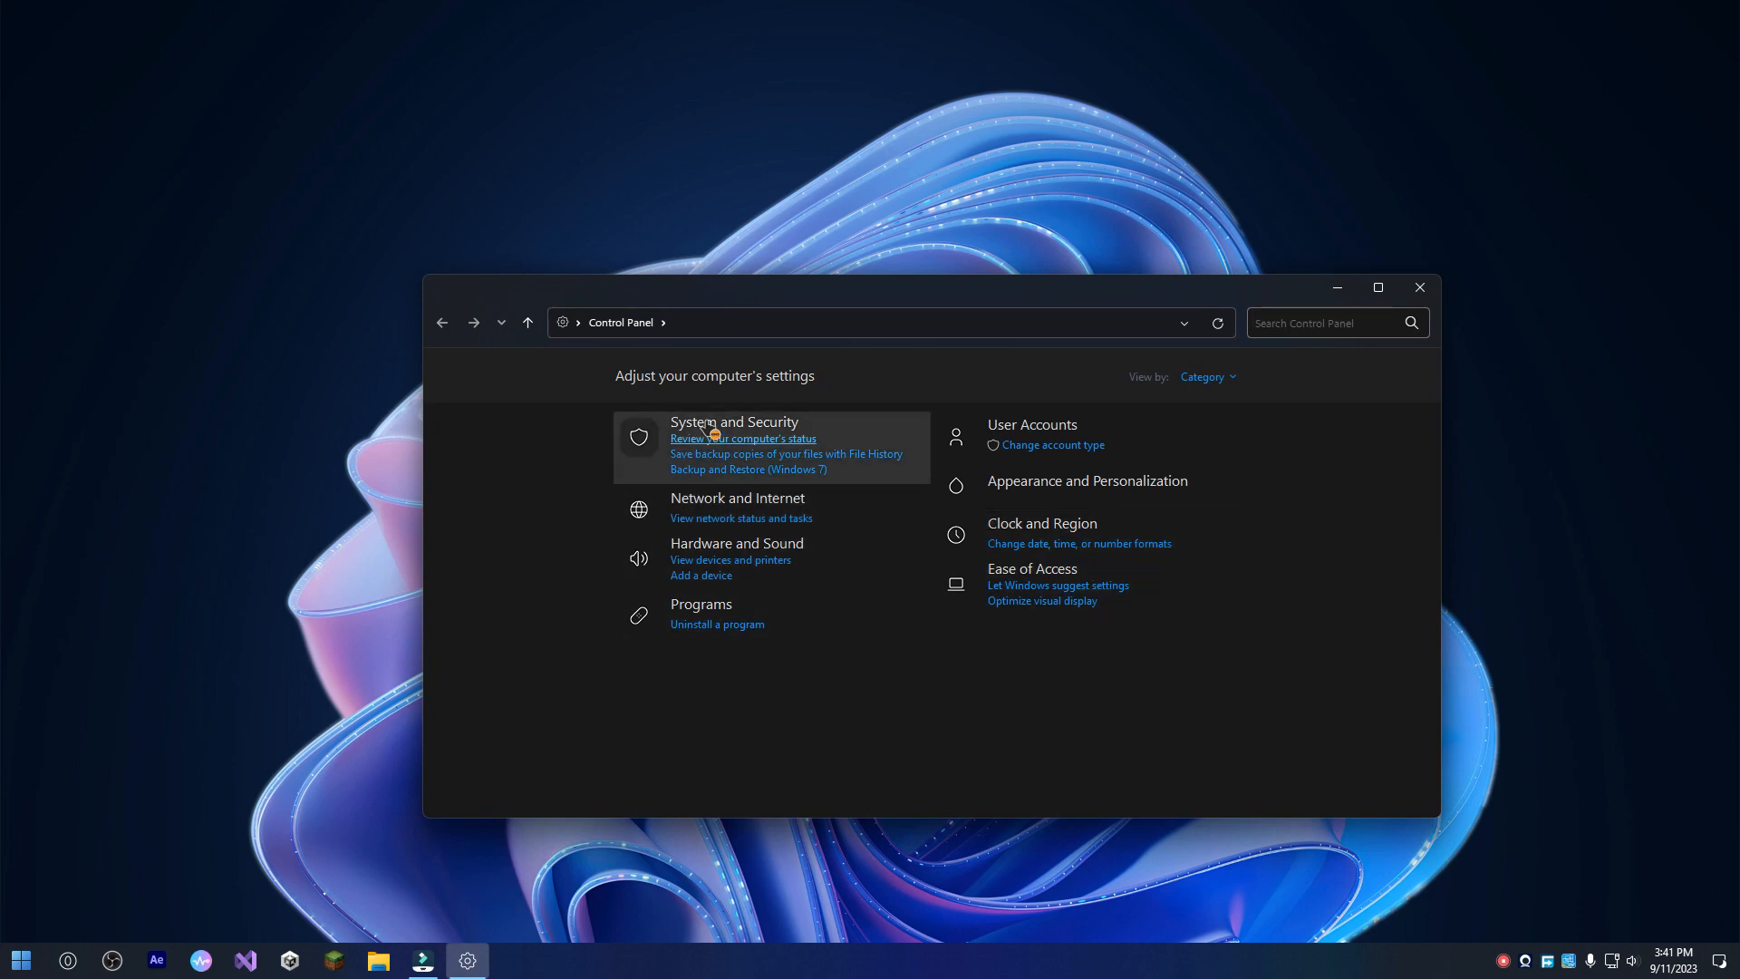
click(1420, 288)
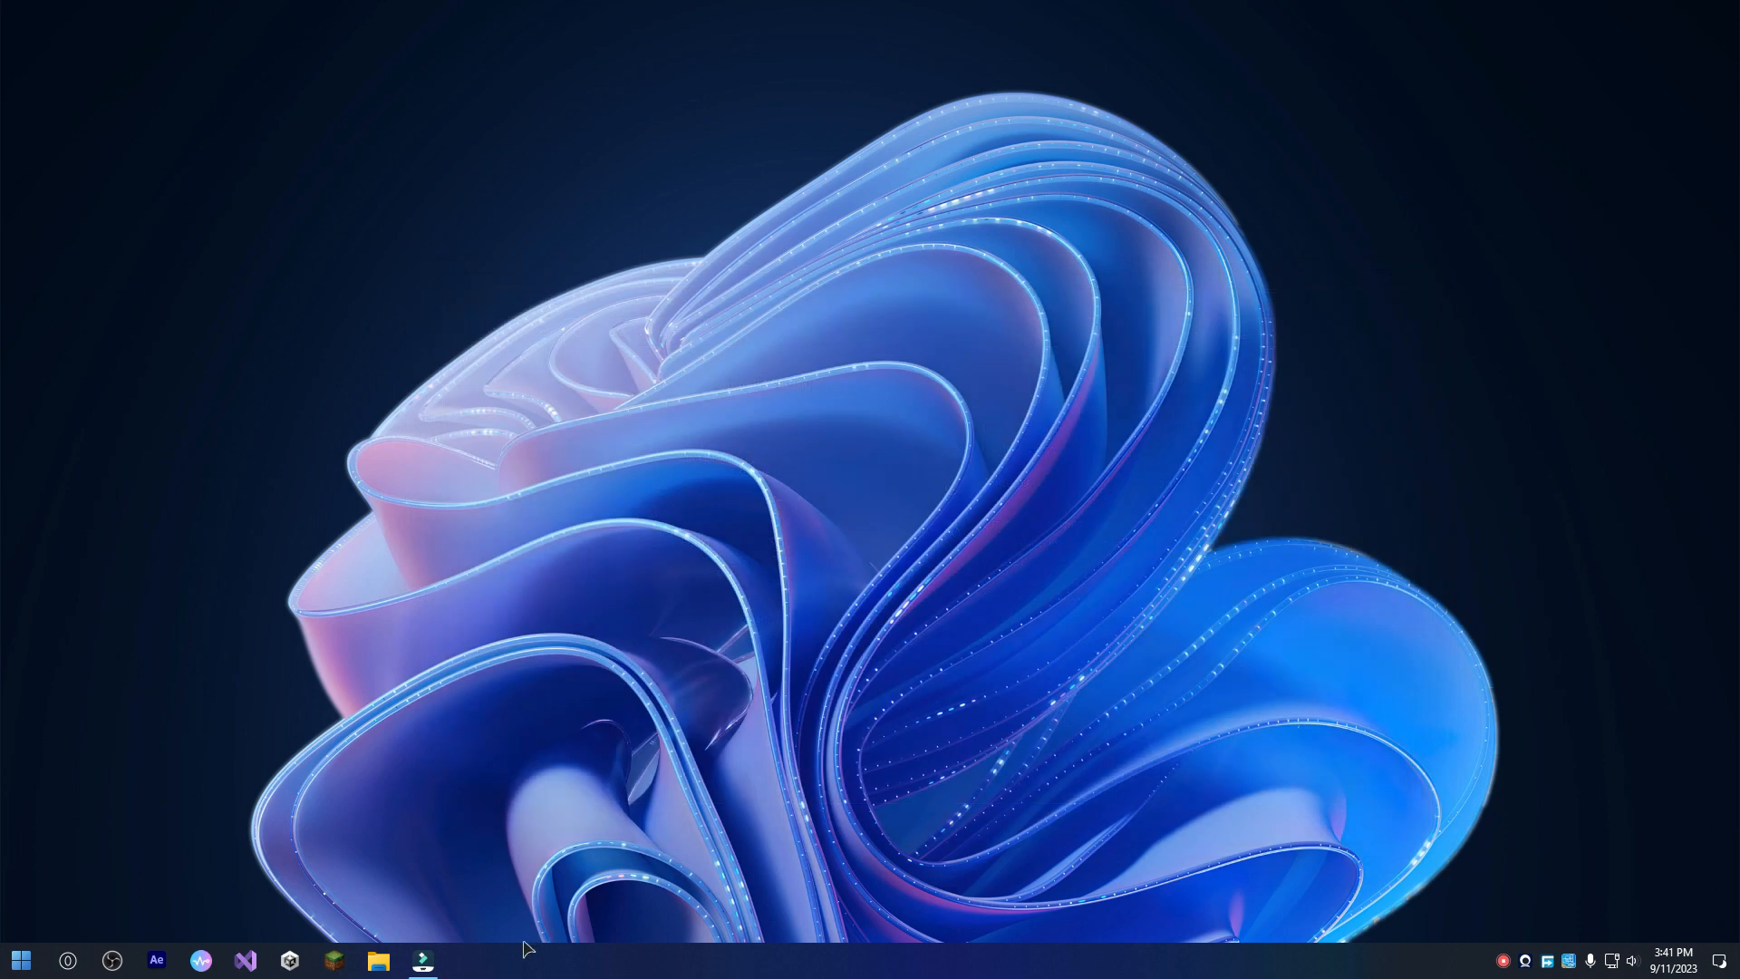
Reopen File Explorer and look at the icons in the Music, Videos and Local Disk (C:) locations.
click(380, 960)
click(86, 265)
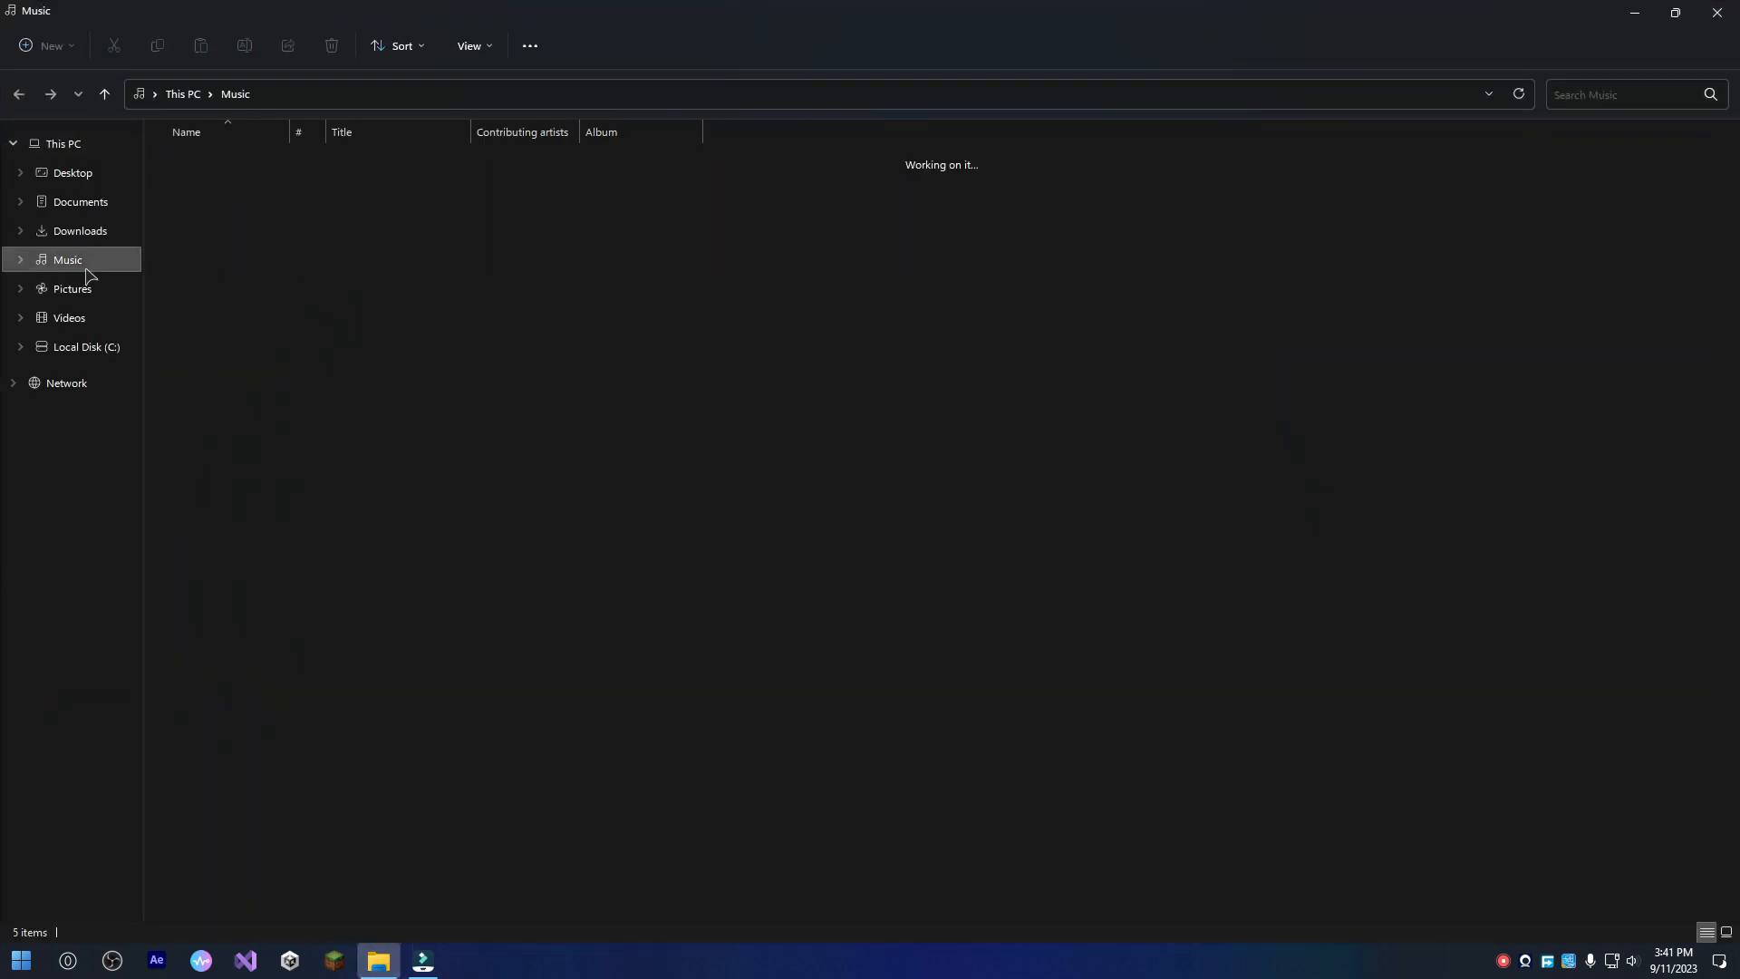
click(102, 326)
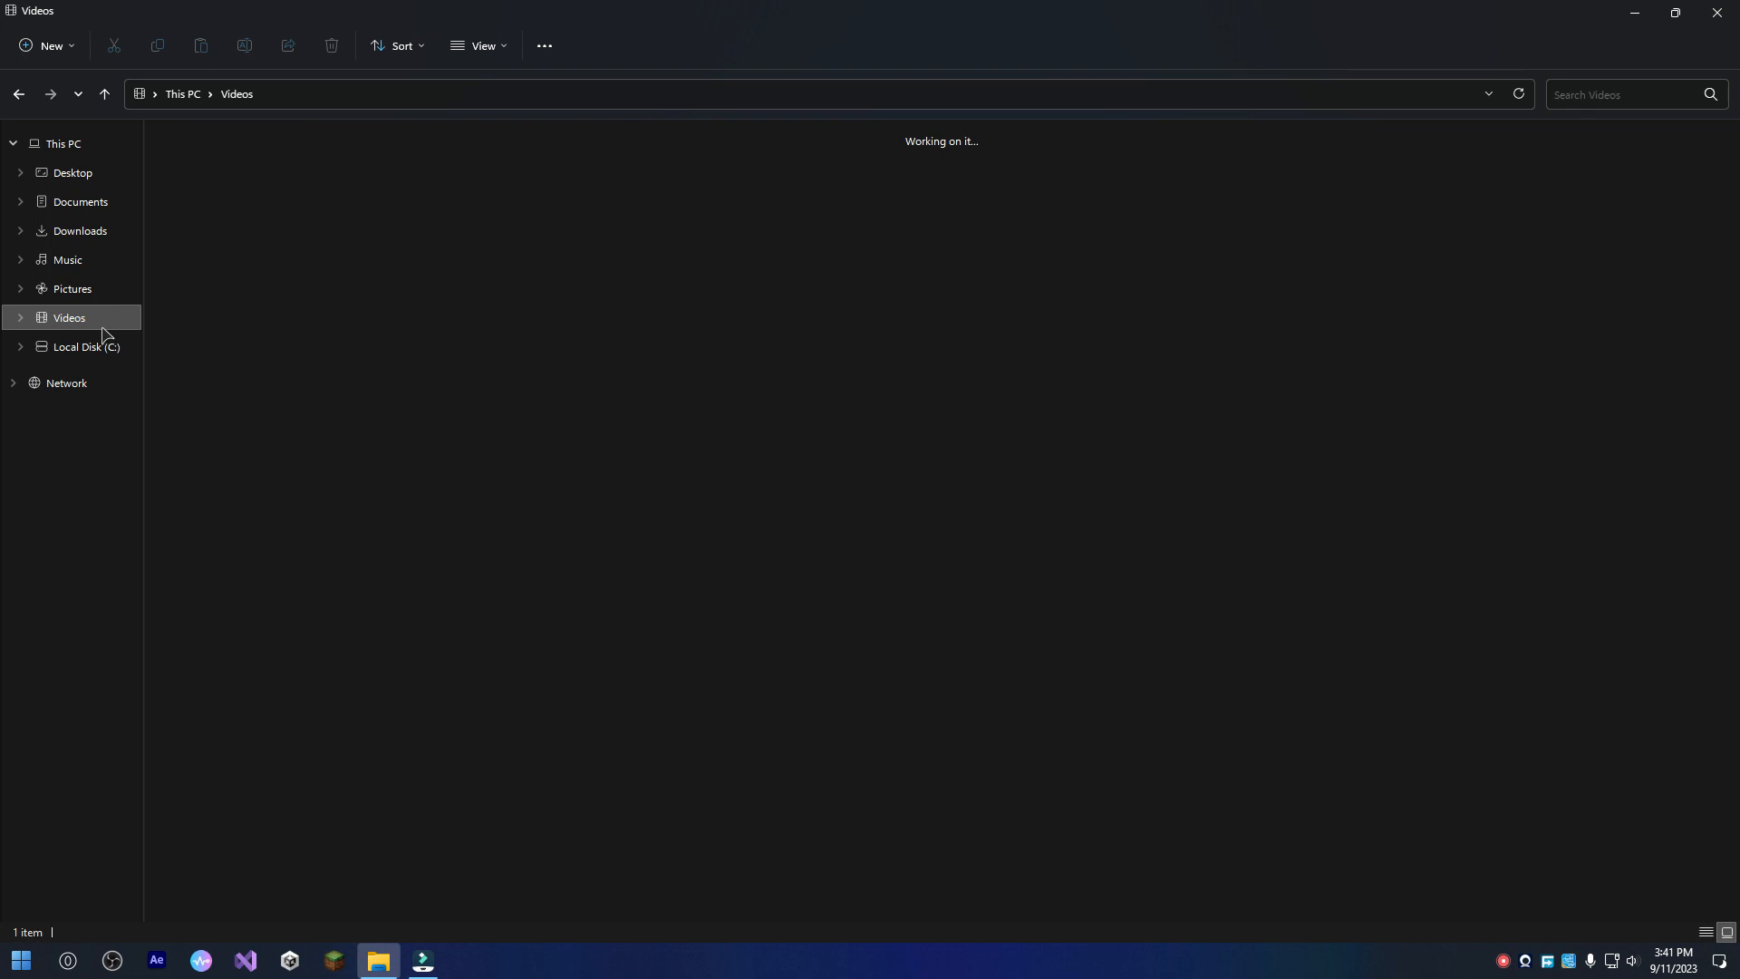
click(113, 354)
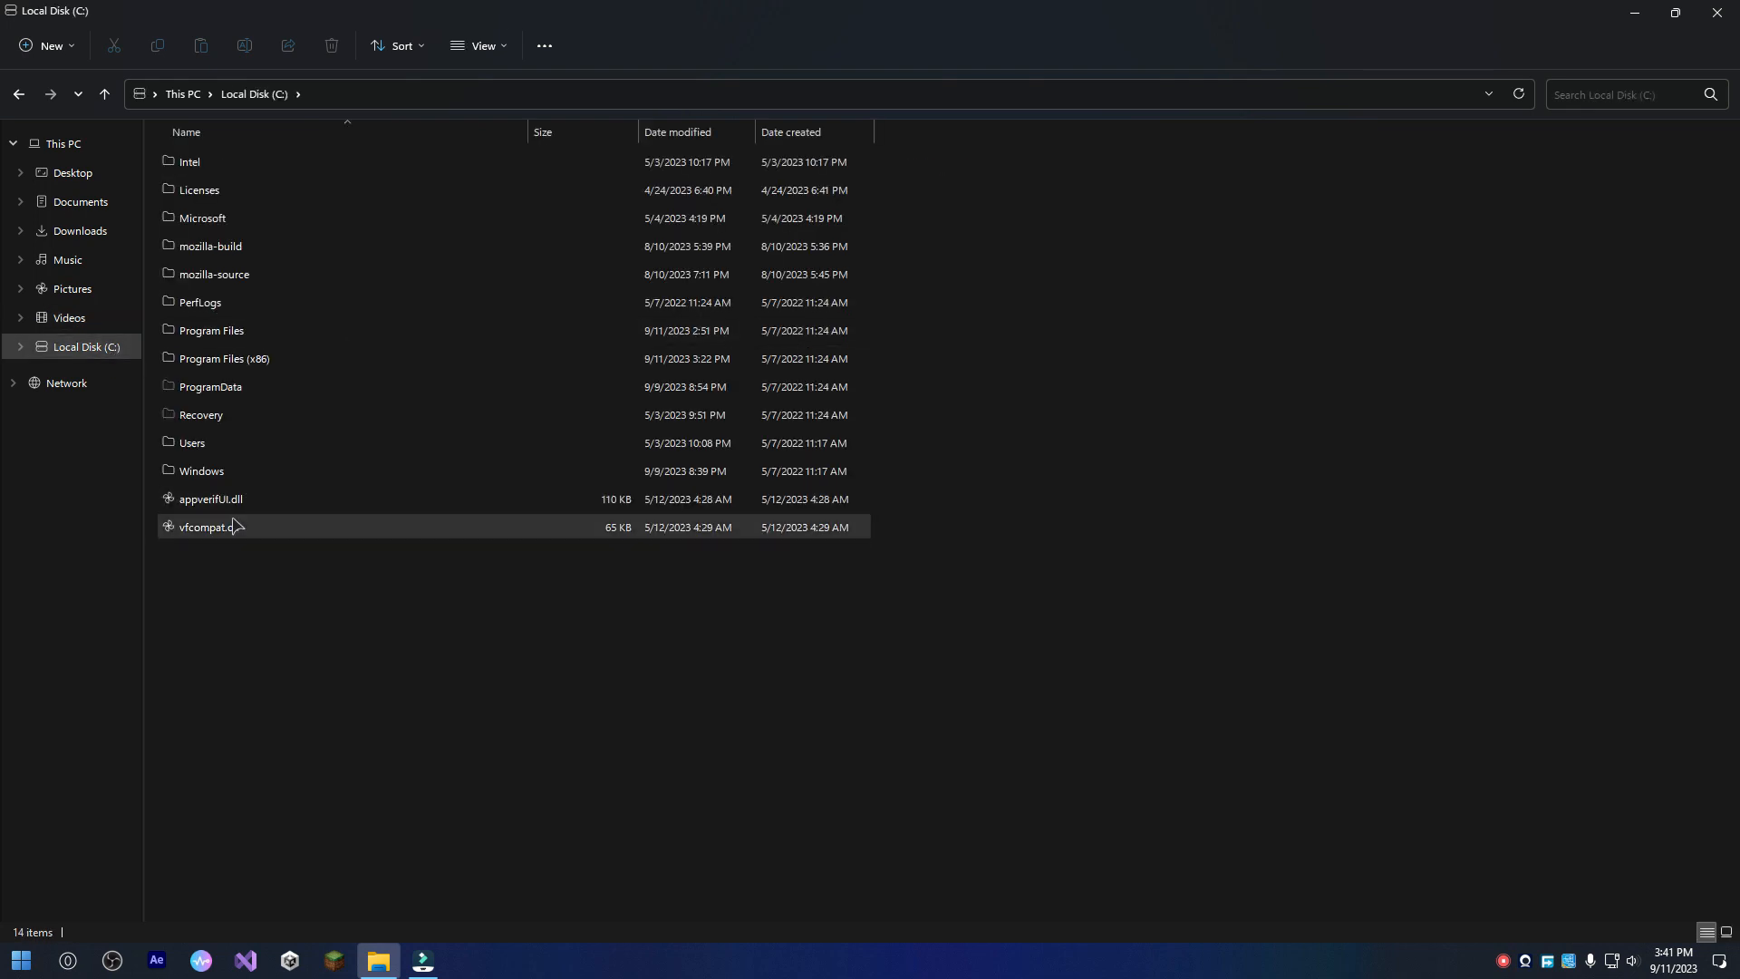
In the mozilla-build folder, run start-shell.bat as administrator, close its console, and inspect the file's context menu and 7-Zip options.
double_click(234, 254)
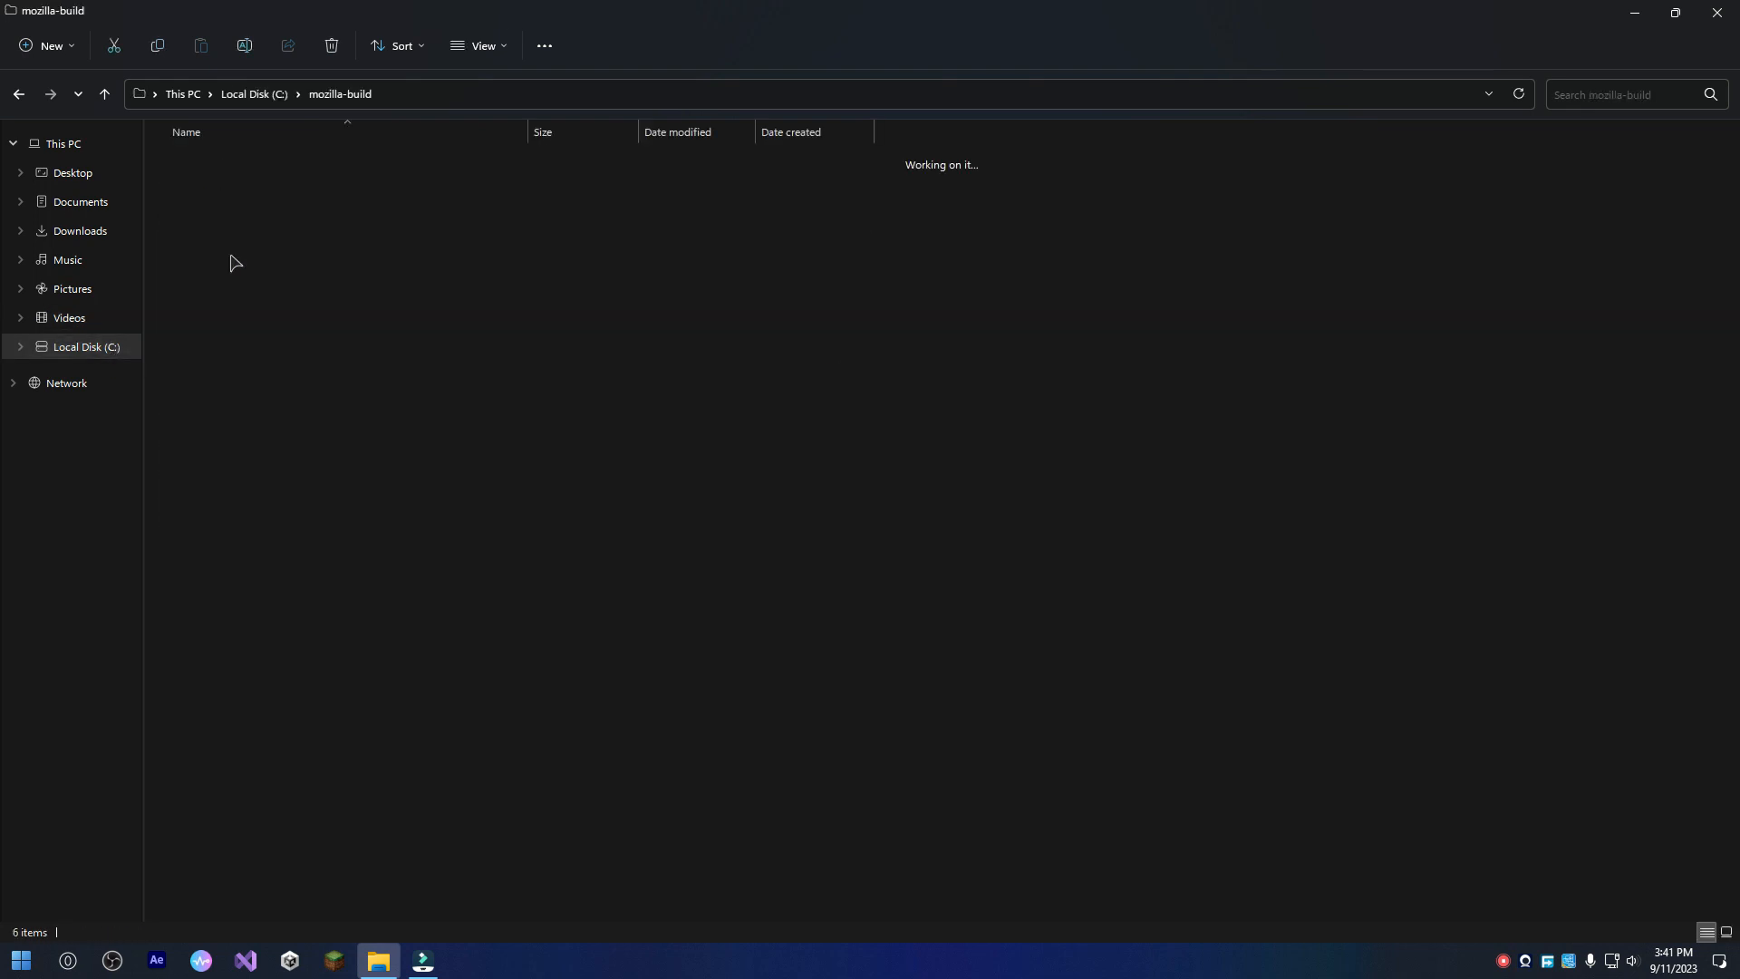
right_click(256, 286)
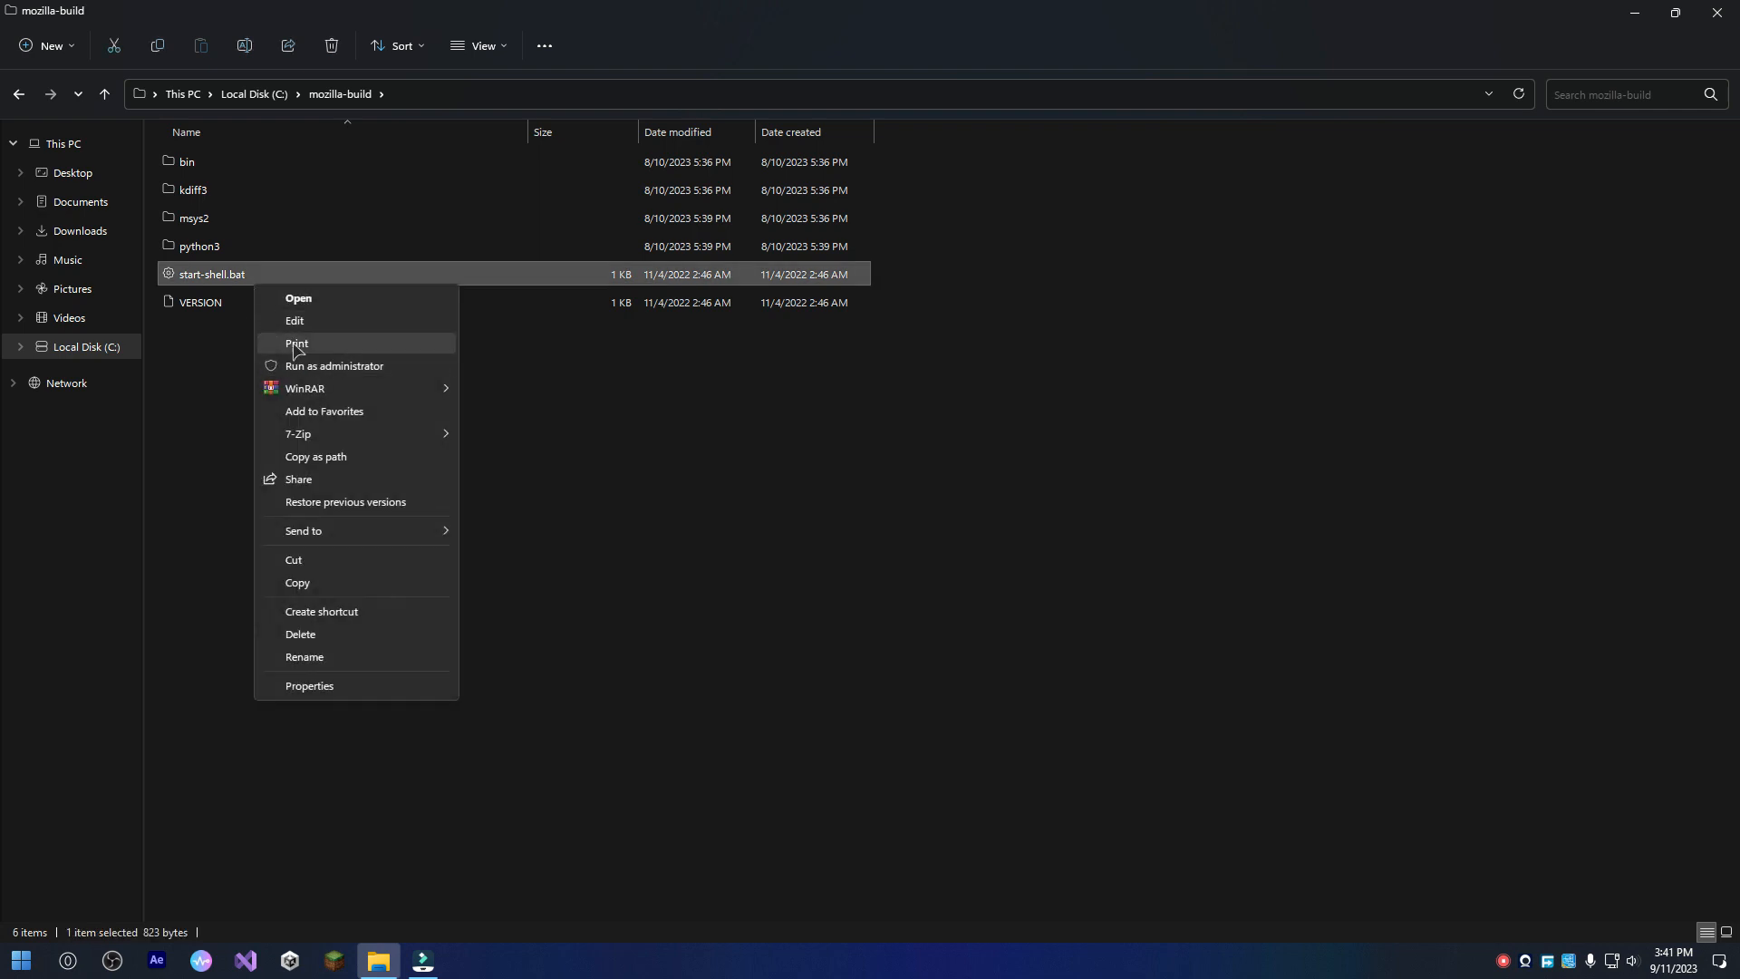
click(312, 366)
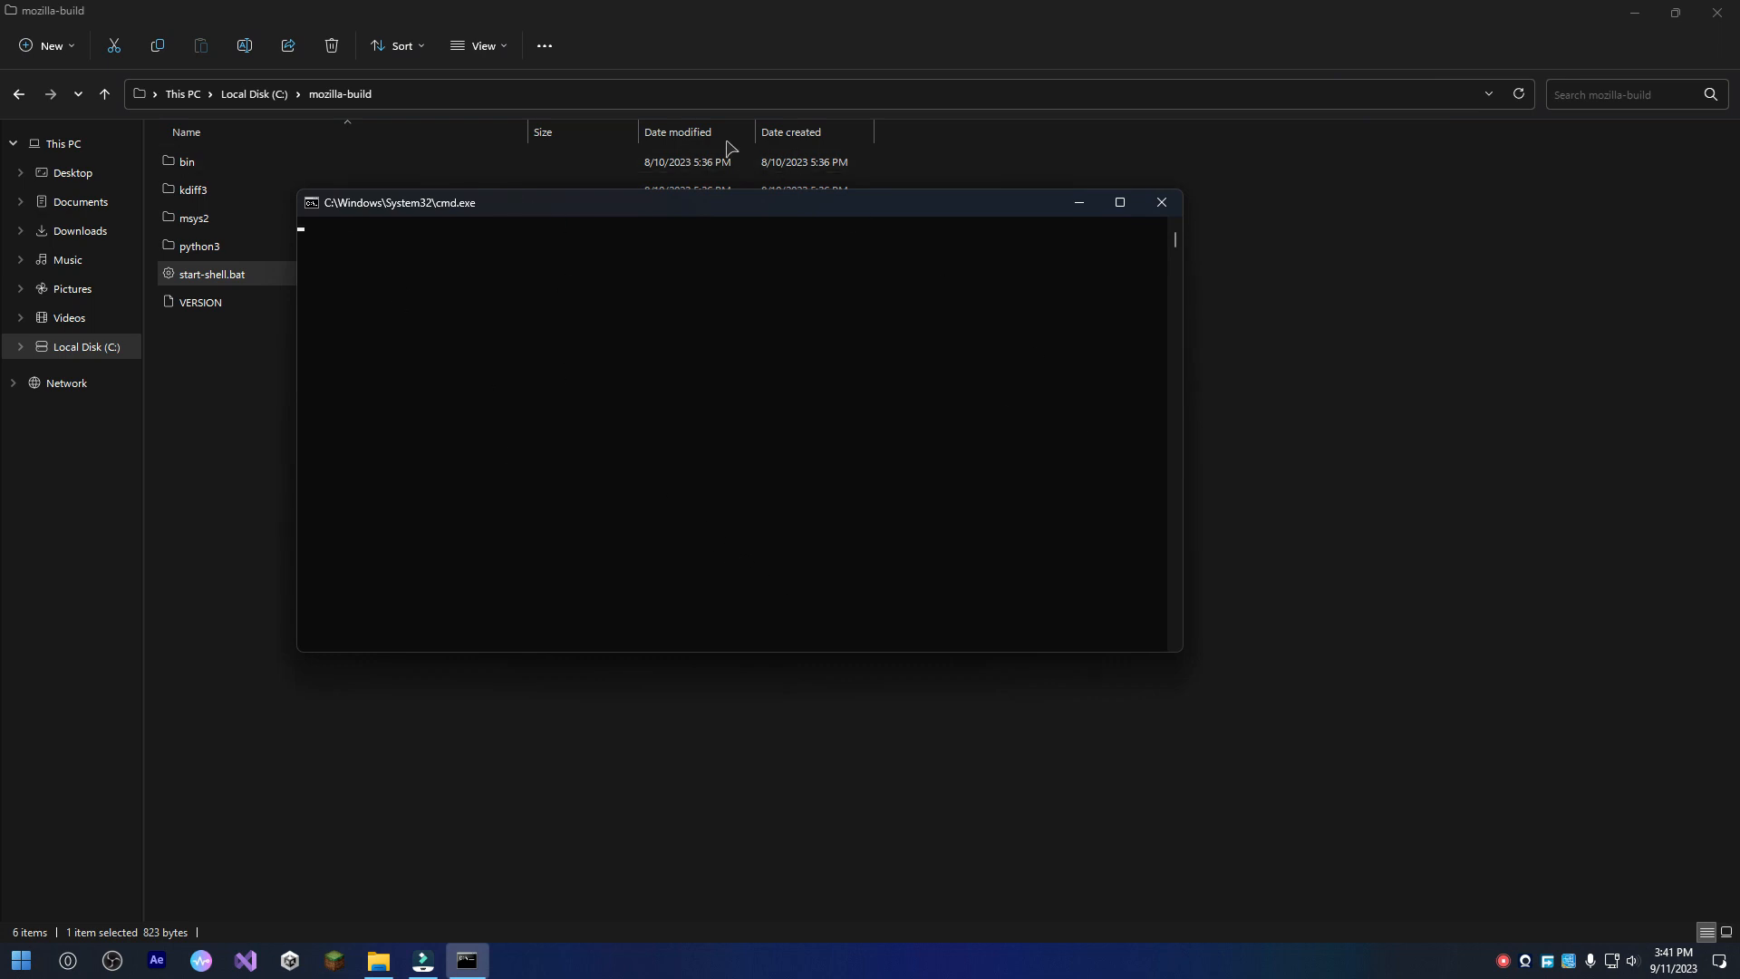
click(1161, 202)
right_click(346, 272)
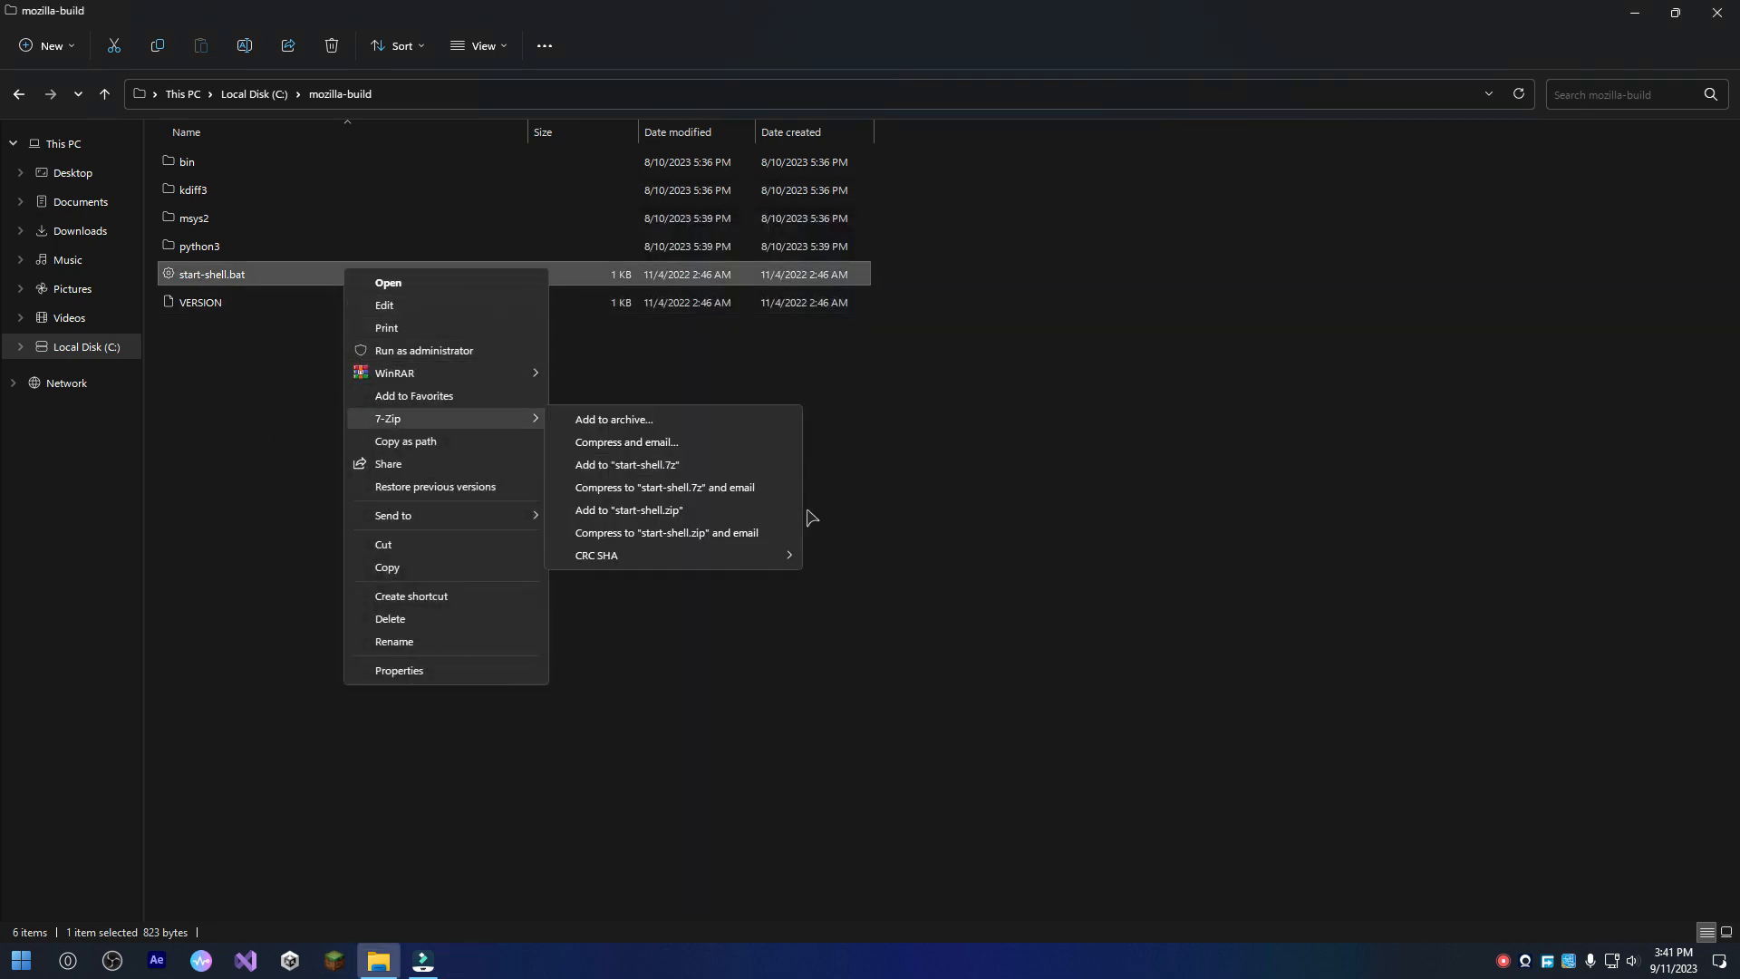
click(1088, 720)
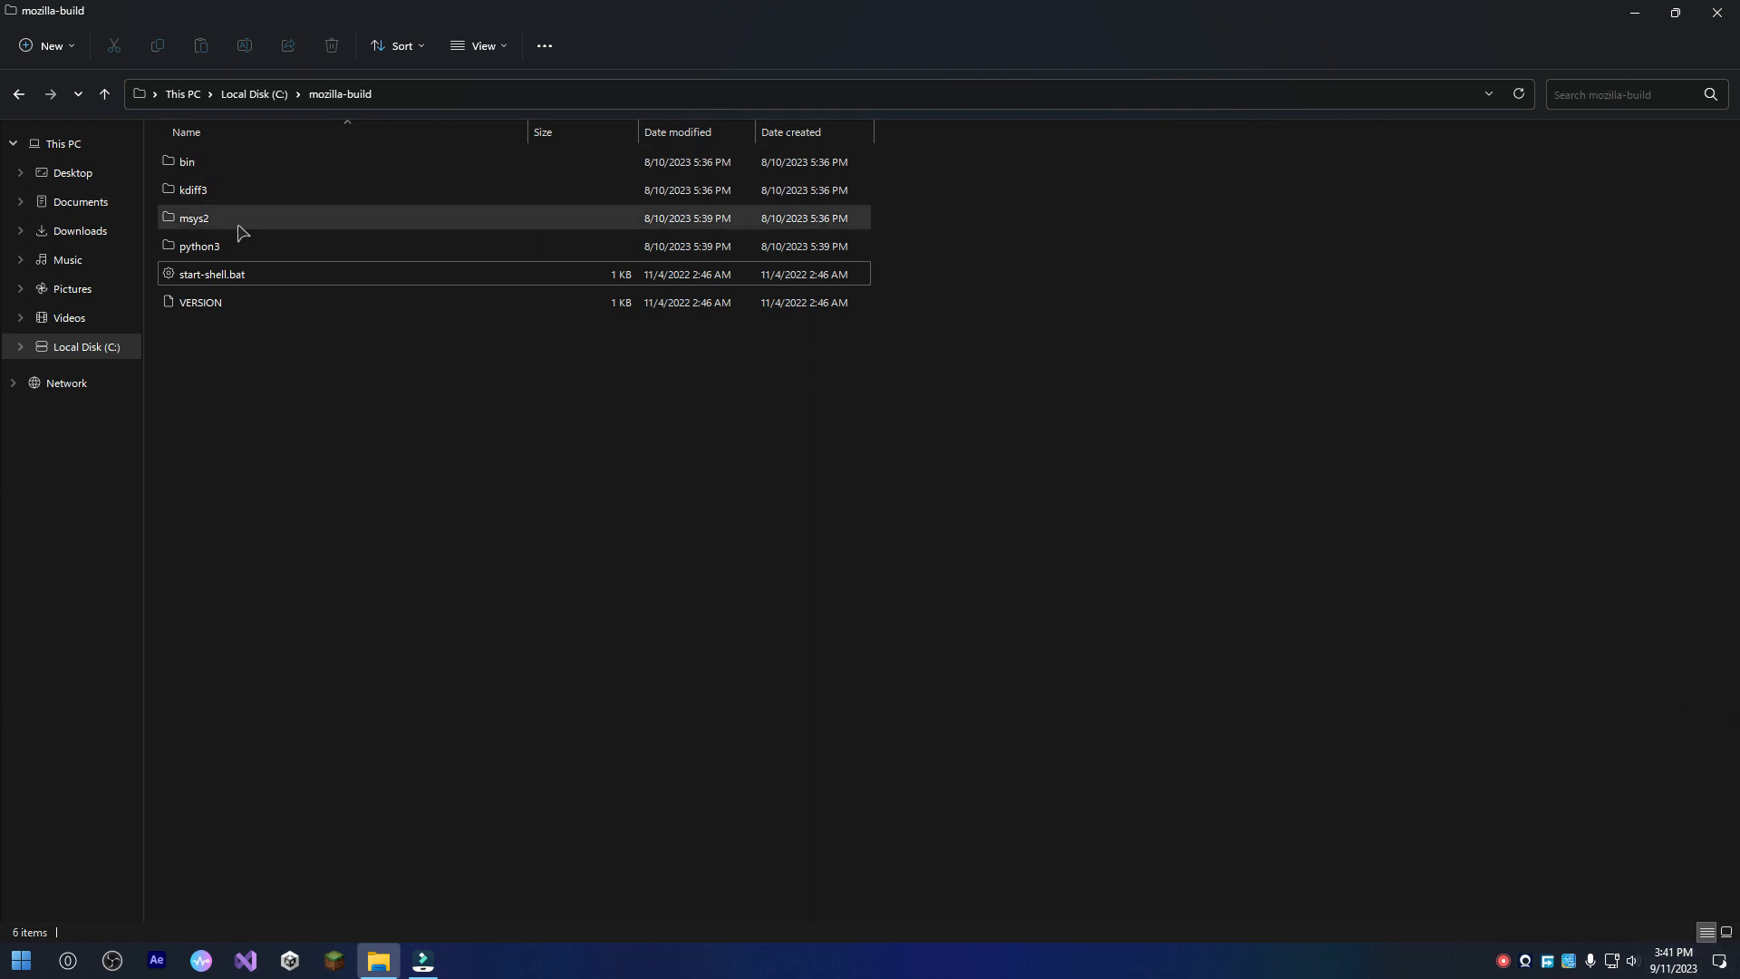
Remove the date grouping from the file list in the Downloads folder.
click(85, 230)
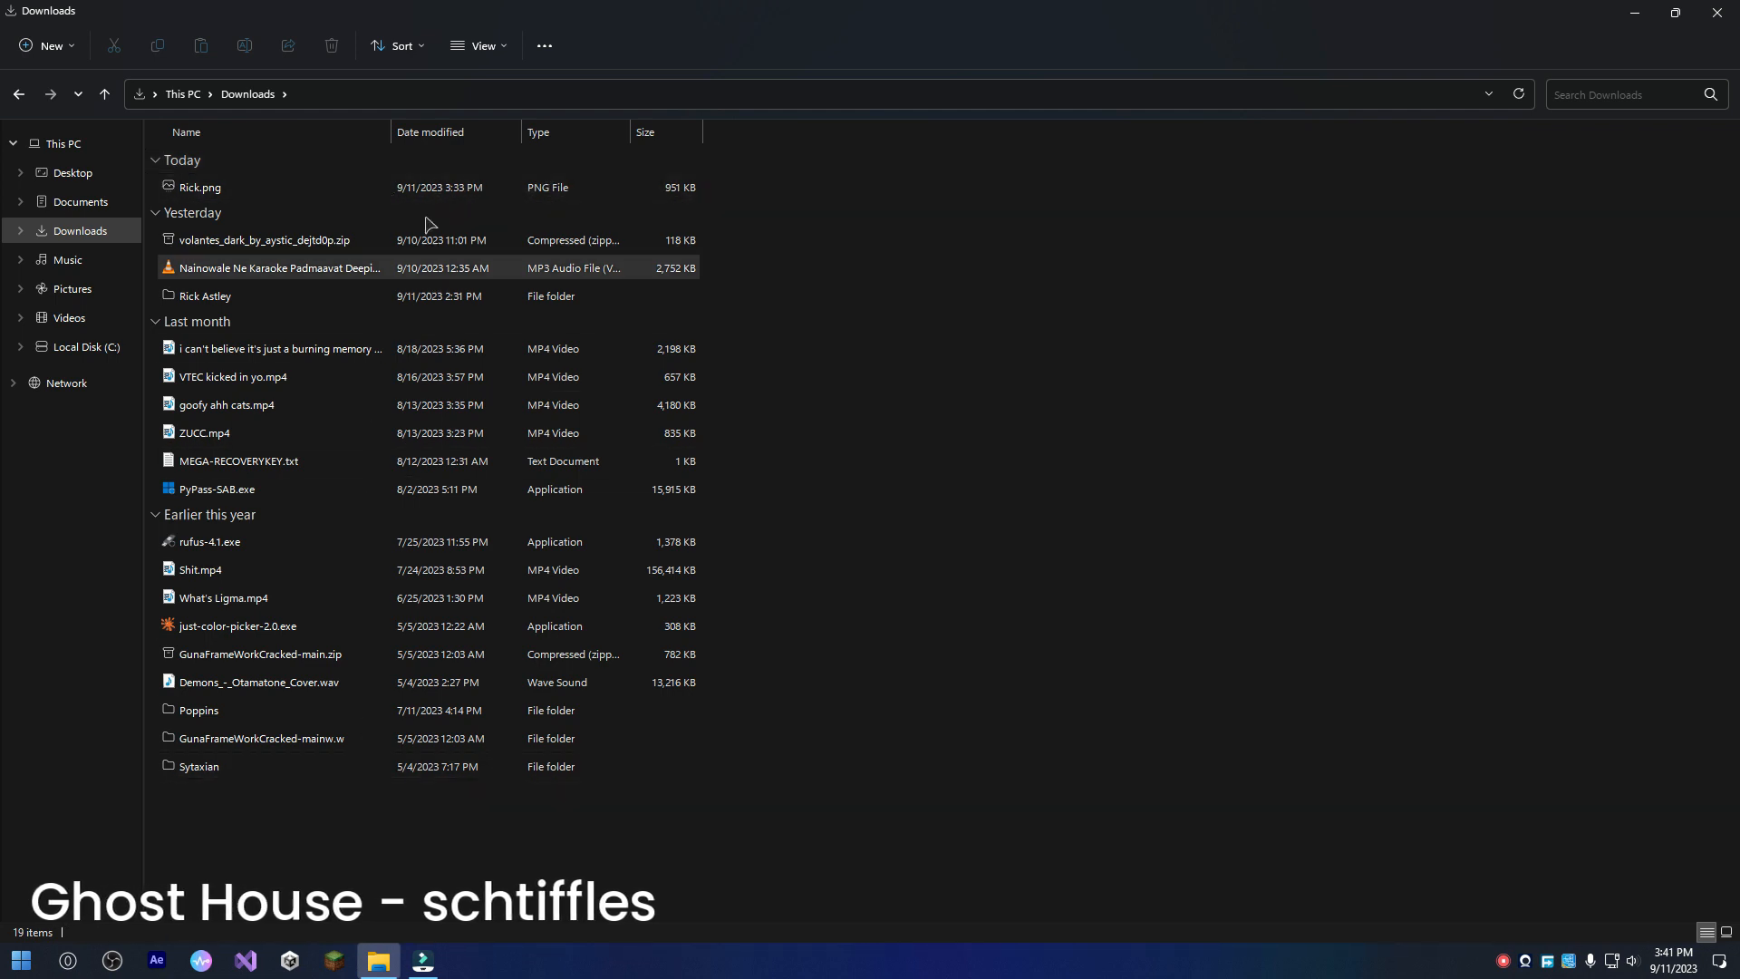
click(413, 46)
mouse_move(425, 279)
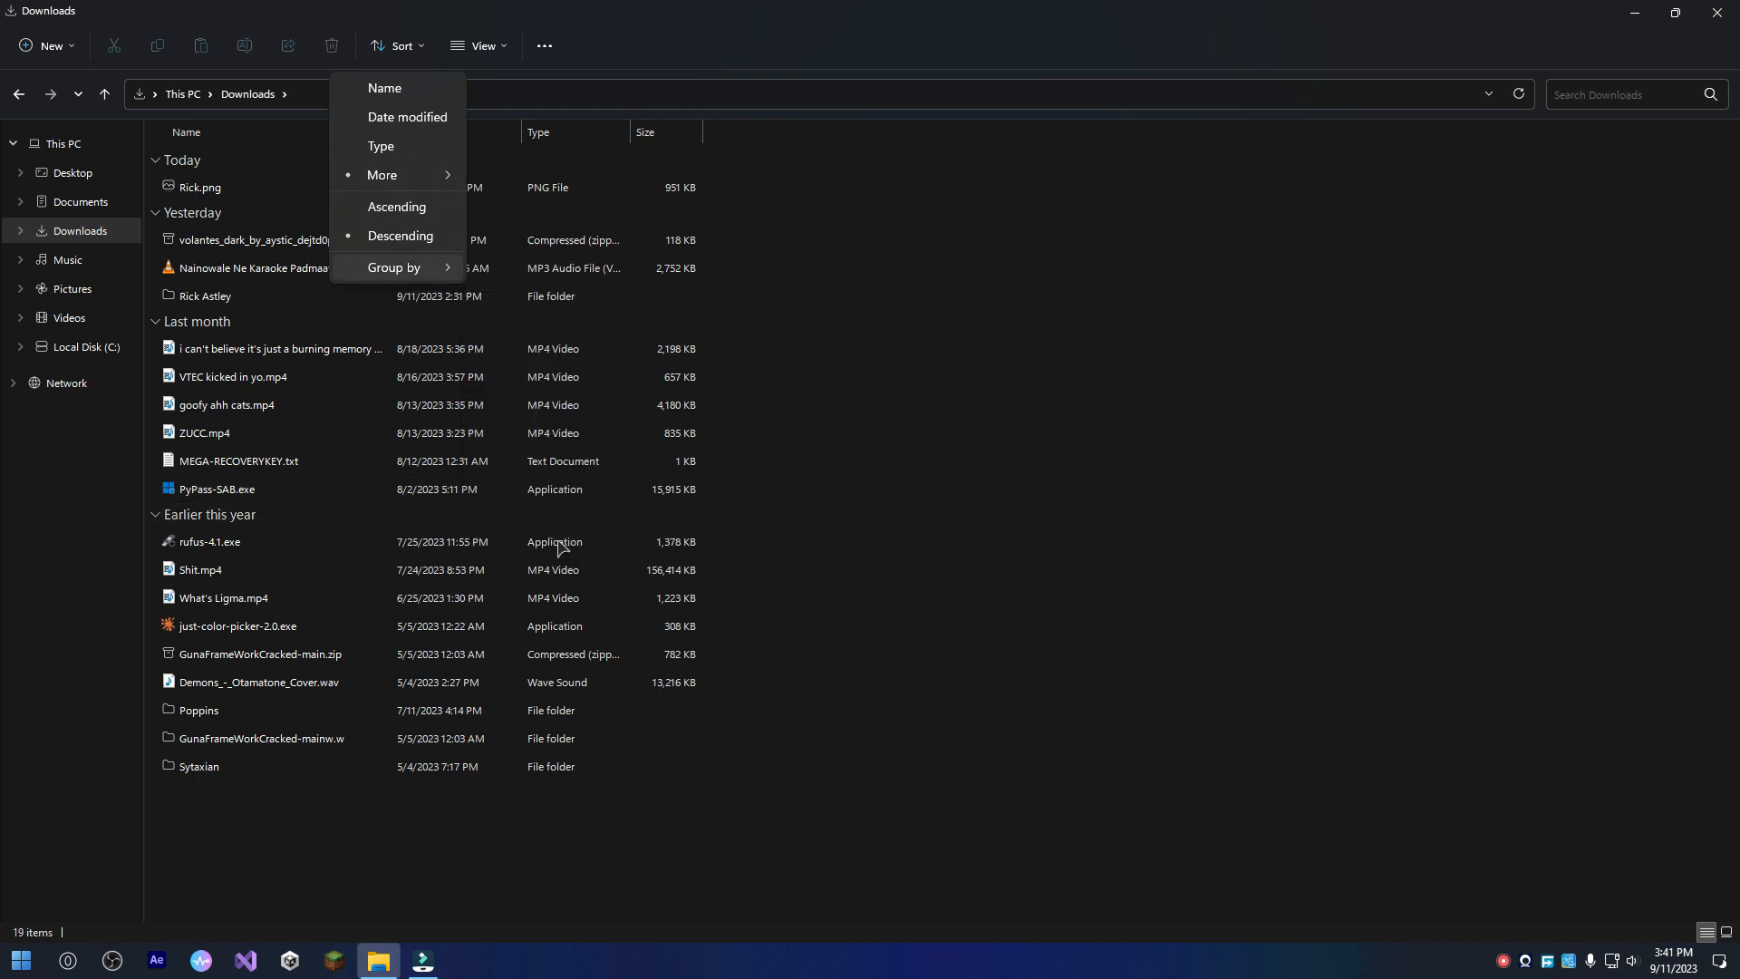
click(559, 542)
Apply the Downloads view settings to all folders of this type in Folder Options.
click(544, 47)
click(569, 250)
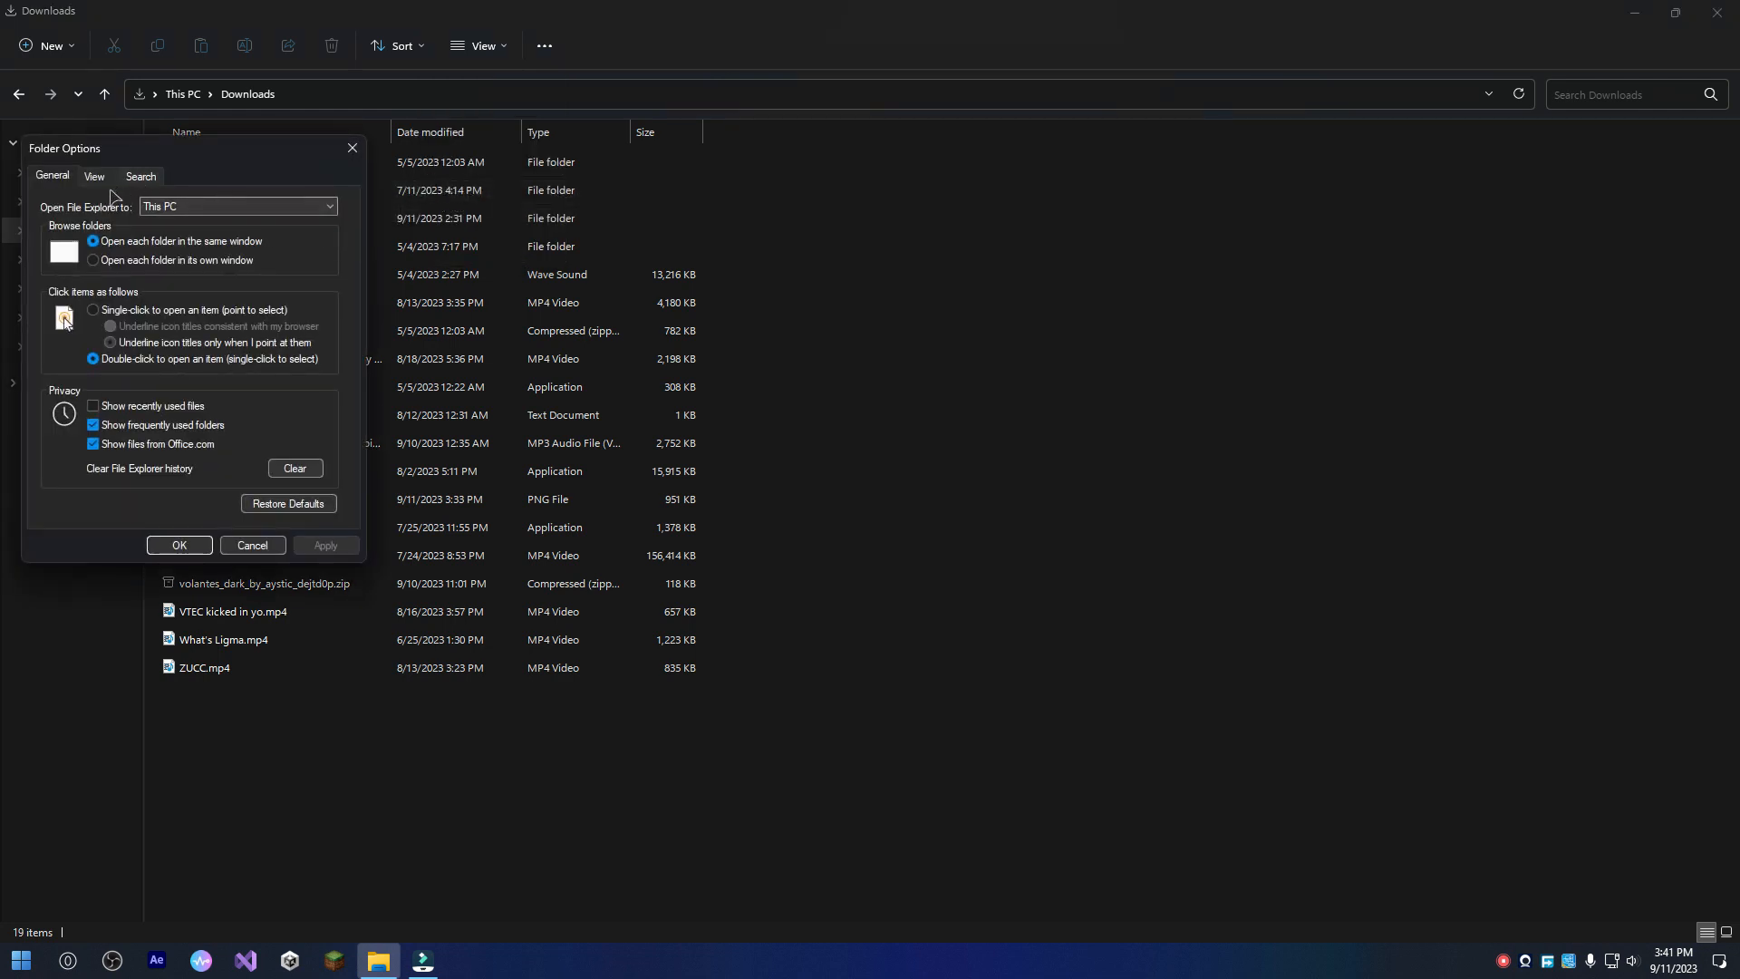
click(95, 176)
click(159, 254)
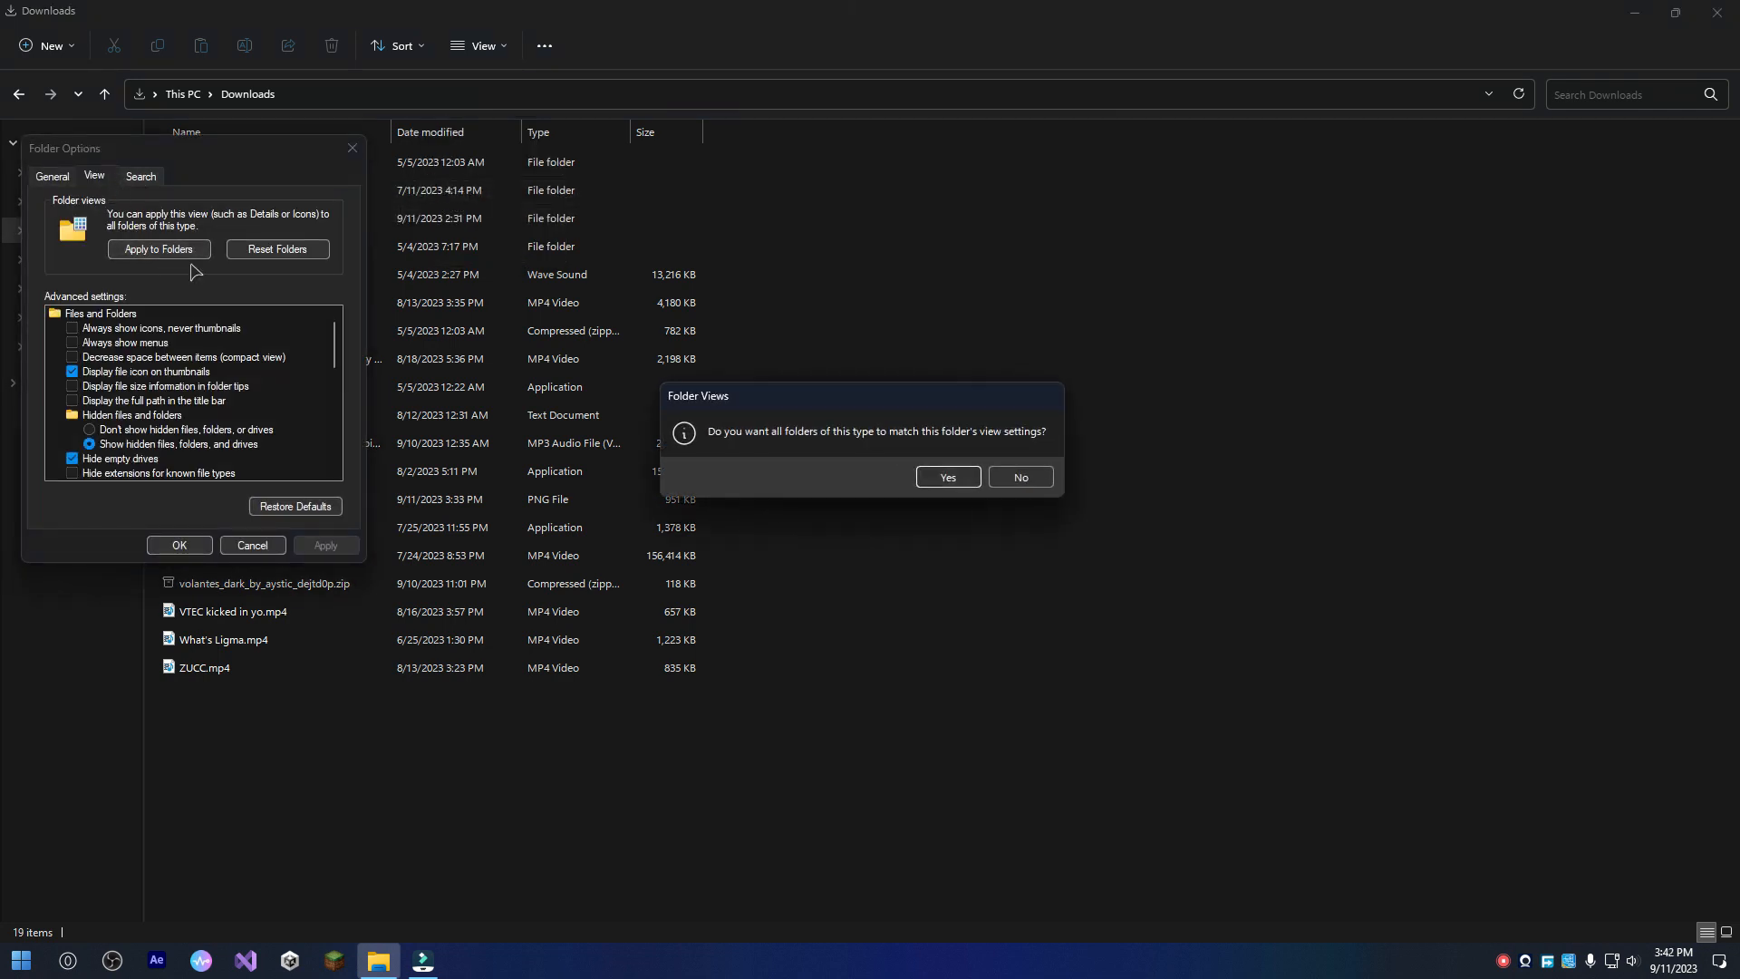
click(947, 478)
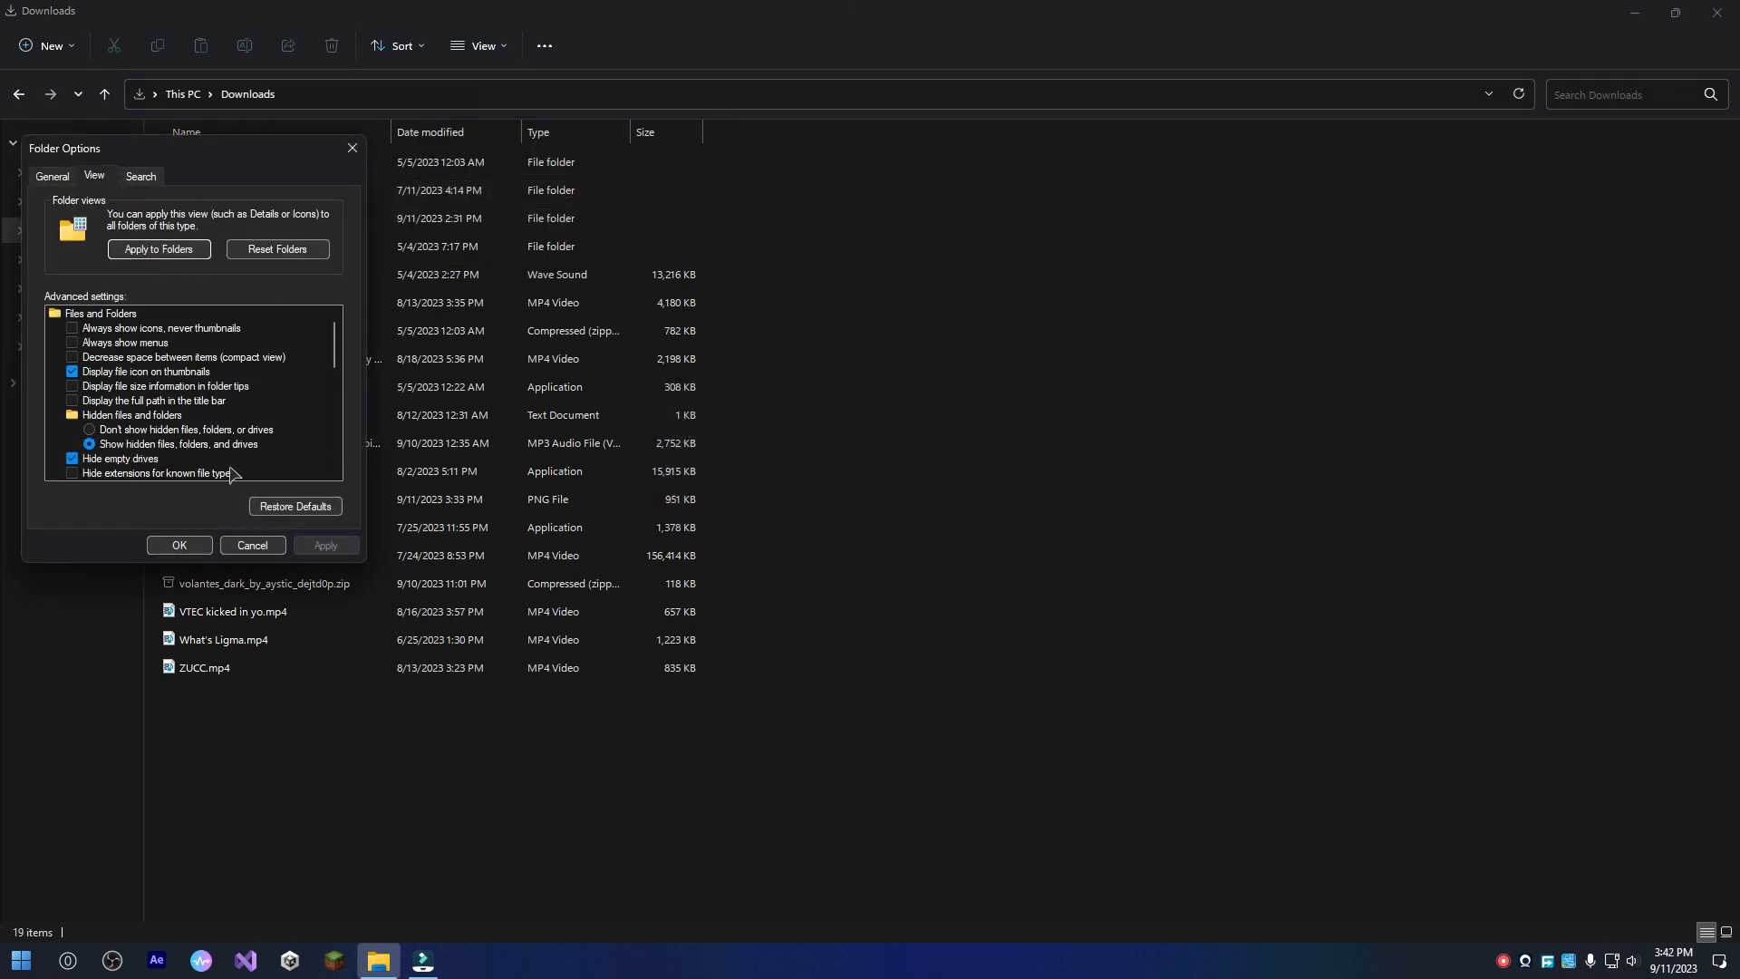
click(178, 545)
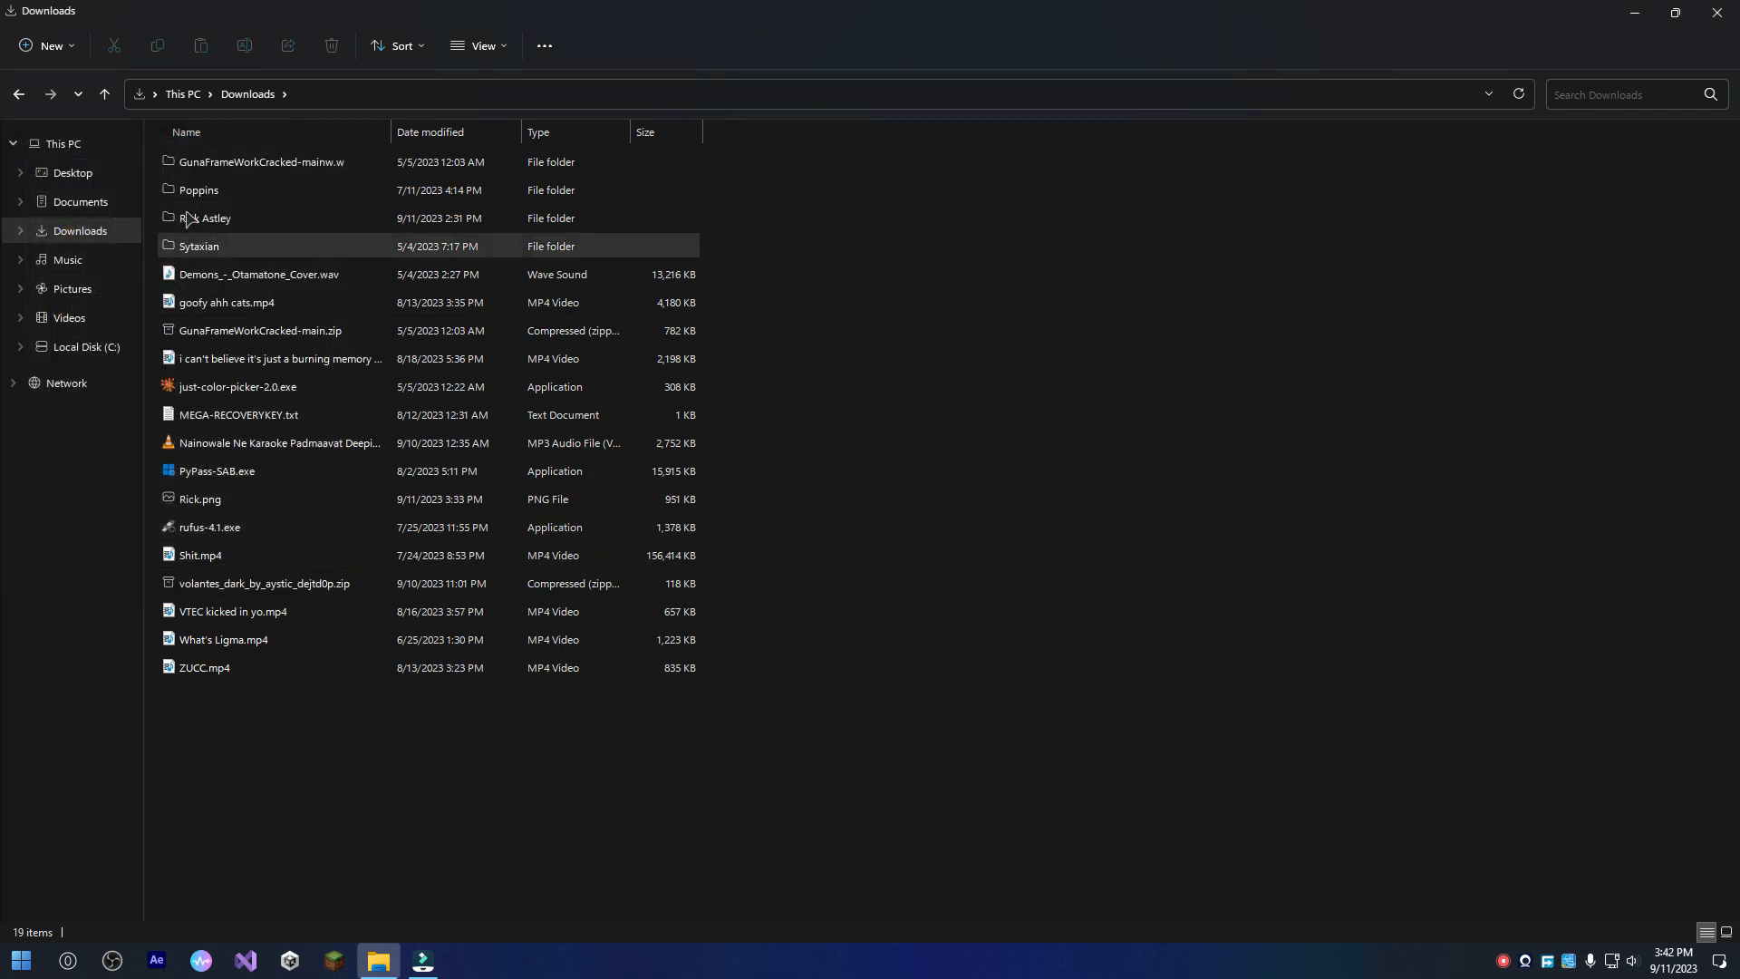
Look through Music, Pictures and Downloads, check the search field and address bar, and close File Explorer.
click(101, 260)
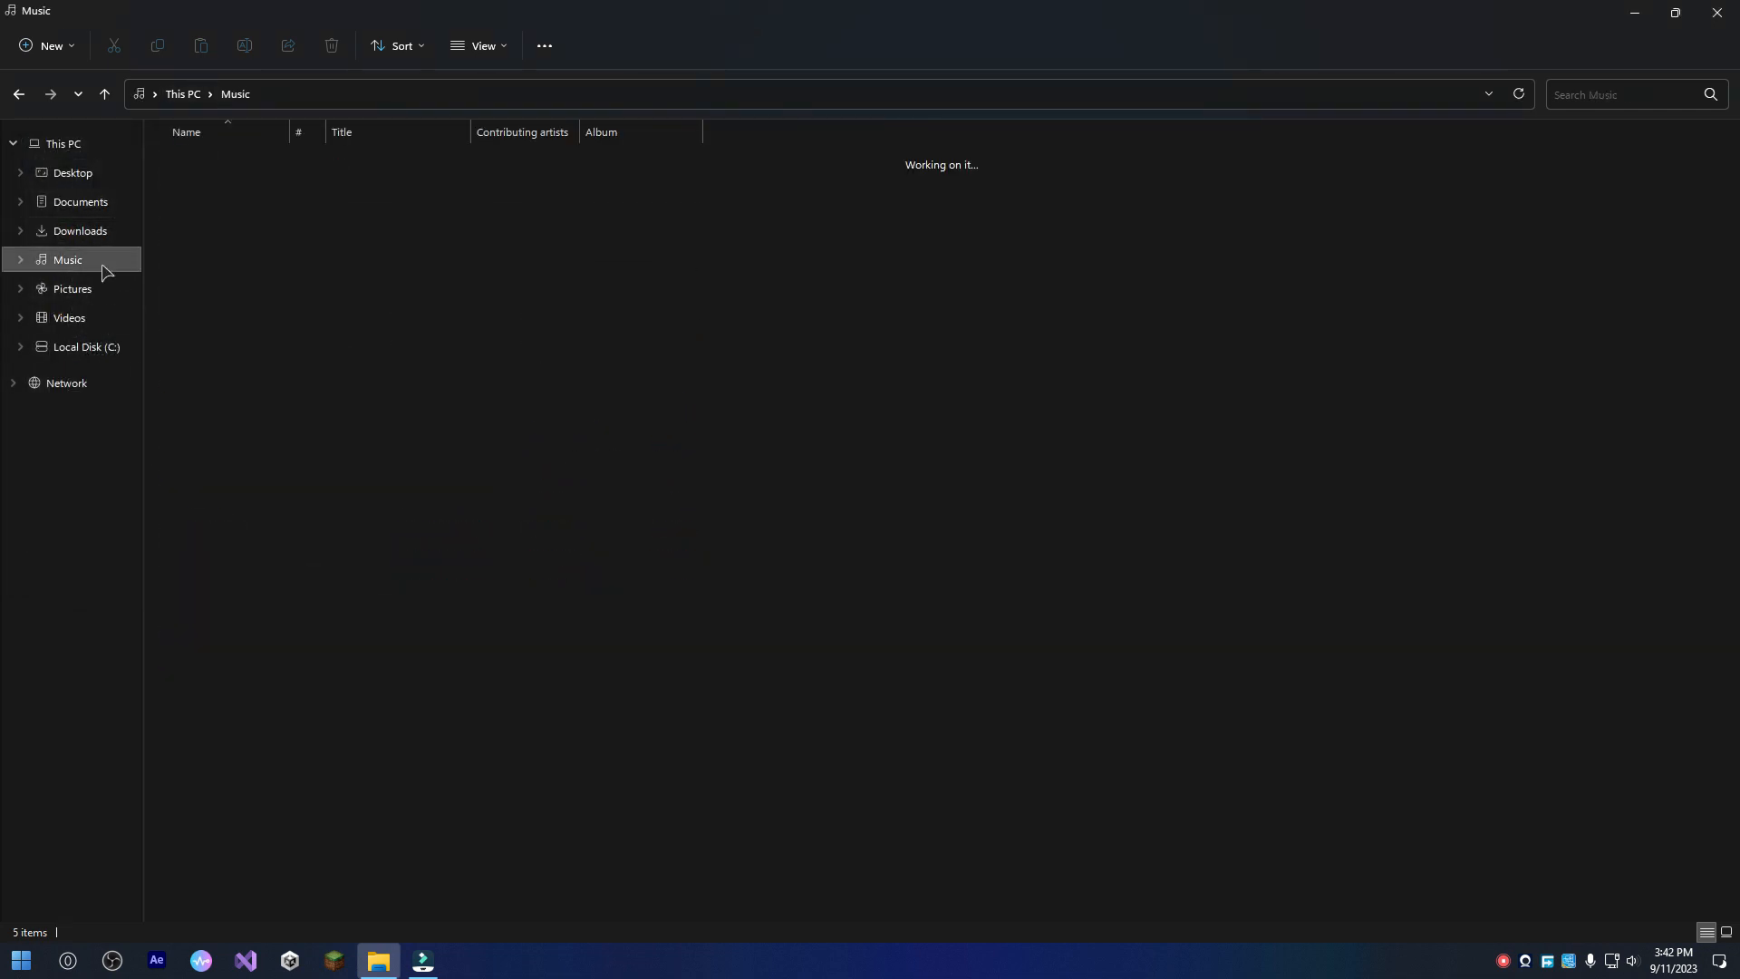
click(101, 287)
click(106, 231)
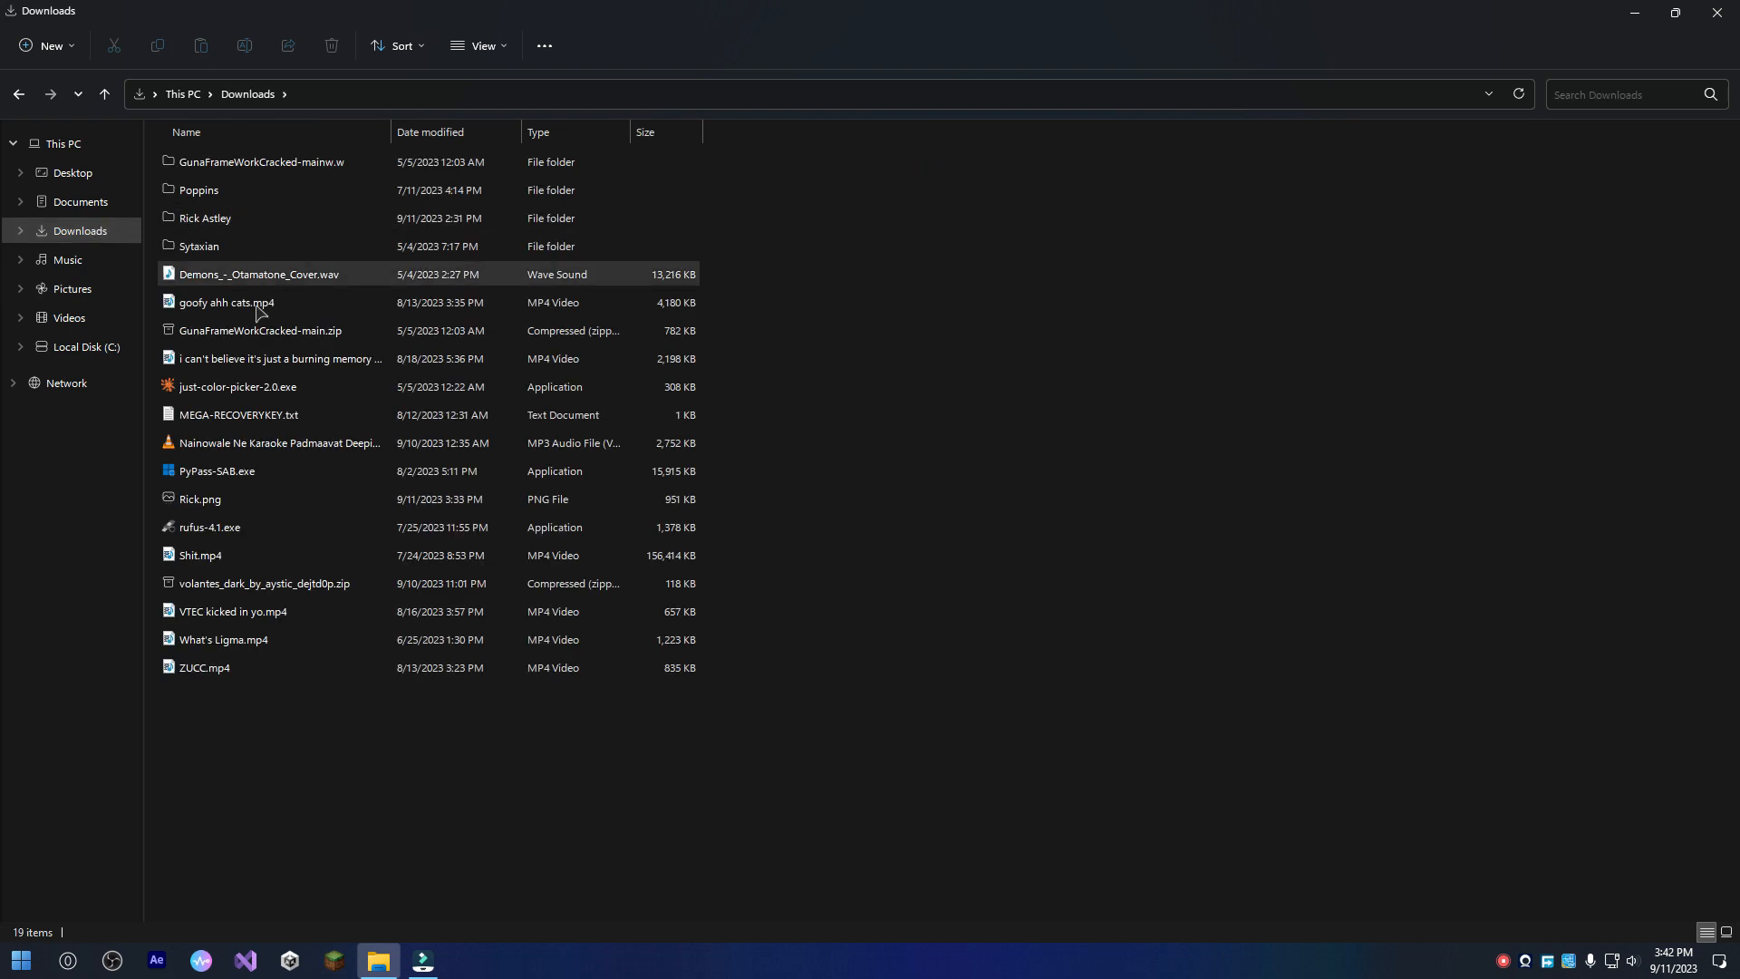
click(1649, 96)
click(1425, 93)
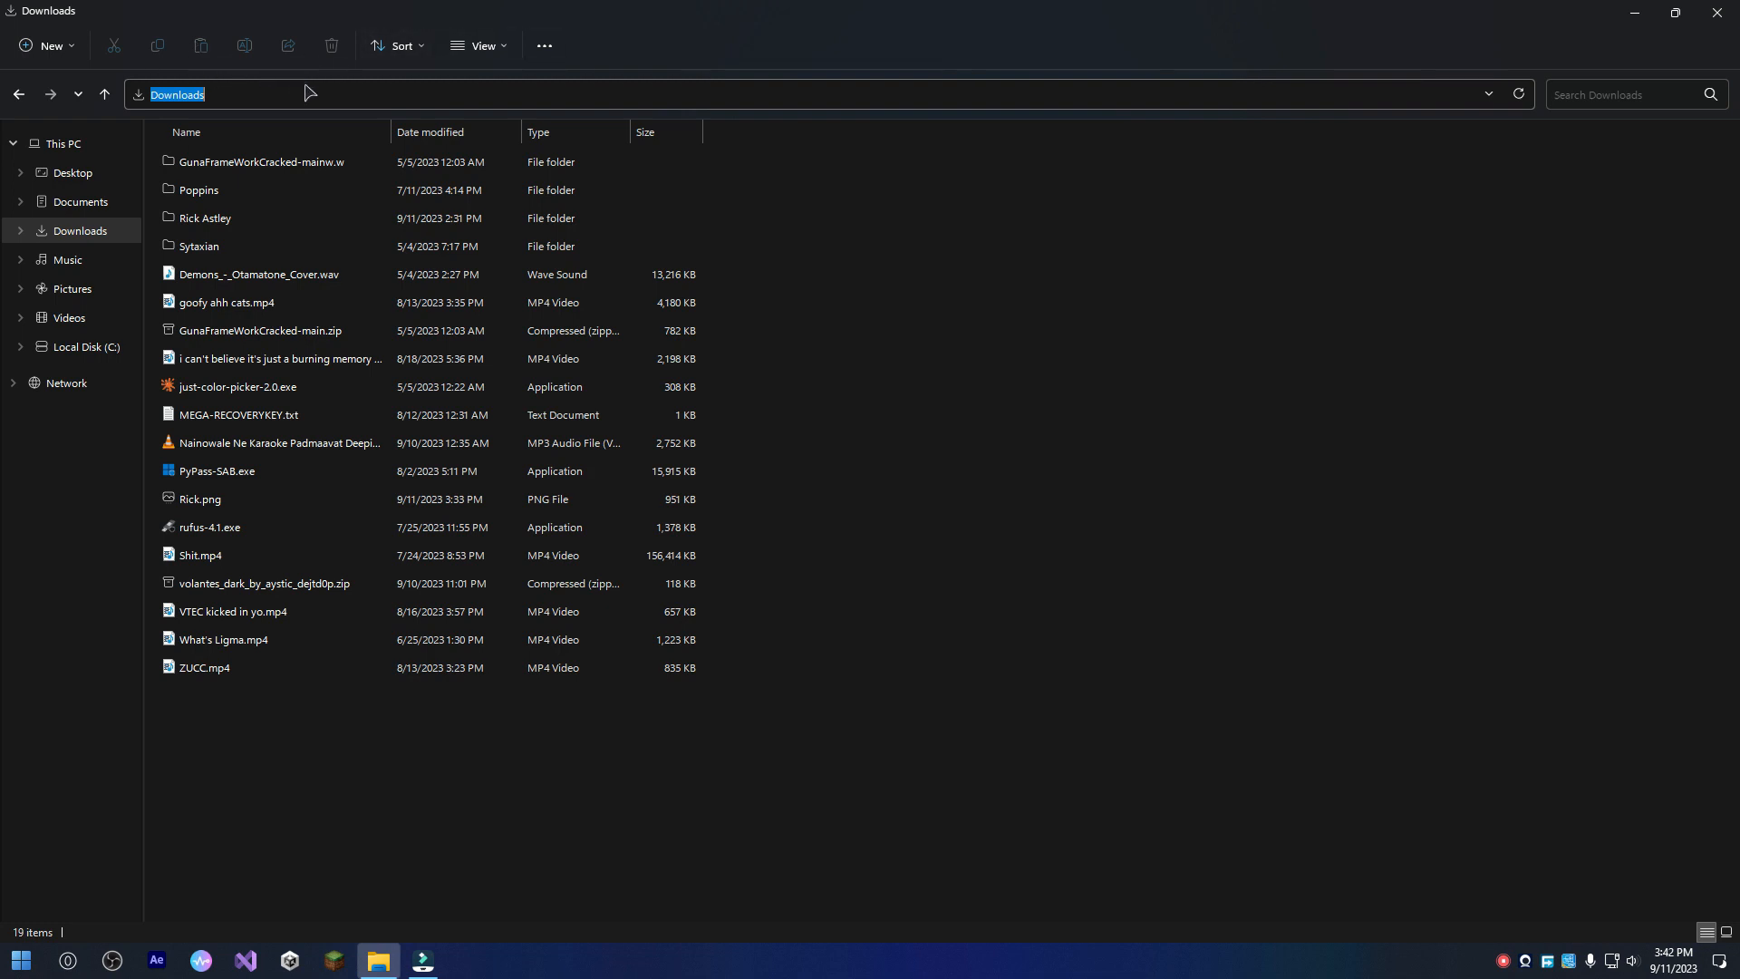
click(939, 302)
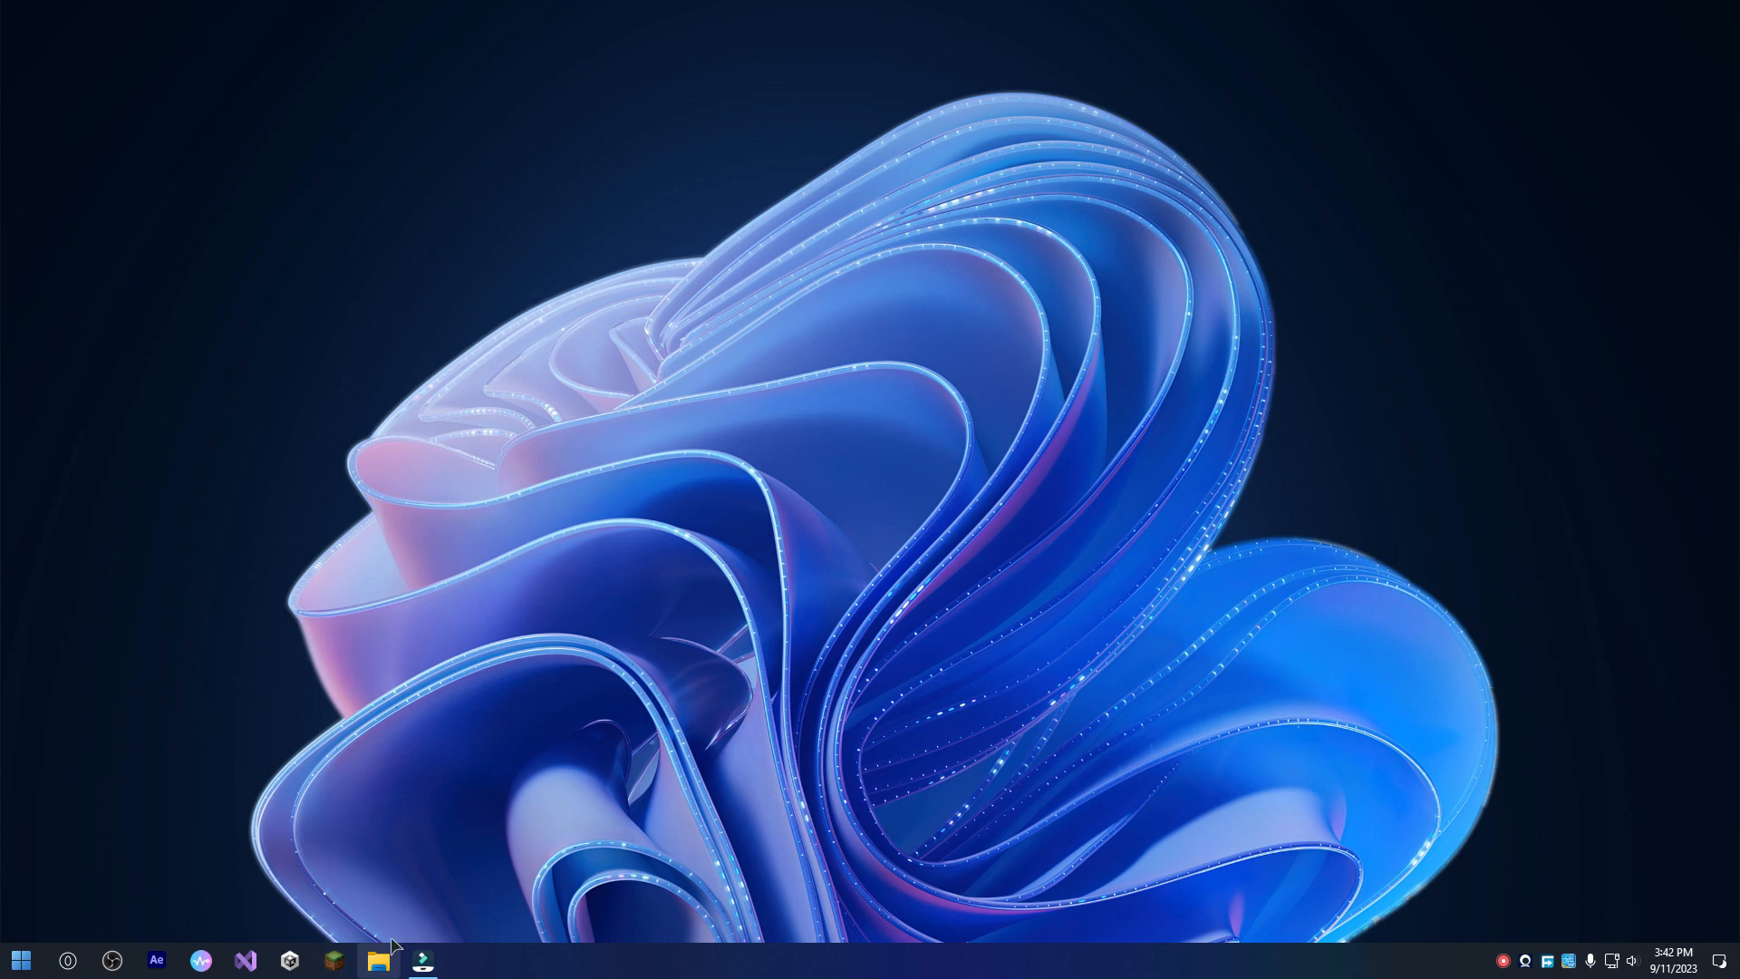
Browse from Downloads through Rick Astley and the Fluent Keys theme's Windows Icons to the Night folder, and locate opera.ico.
click(379, 959)
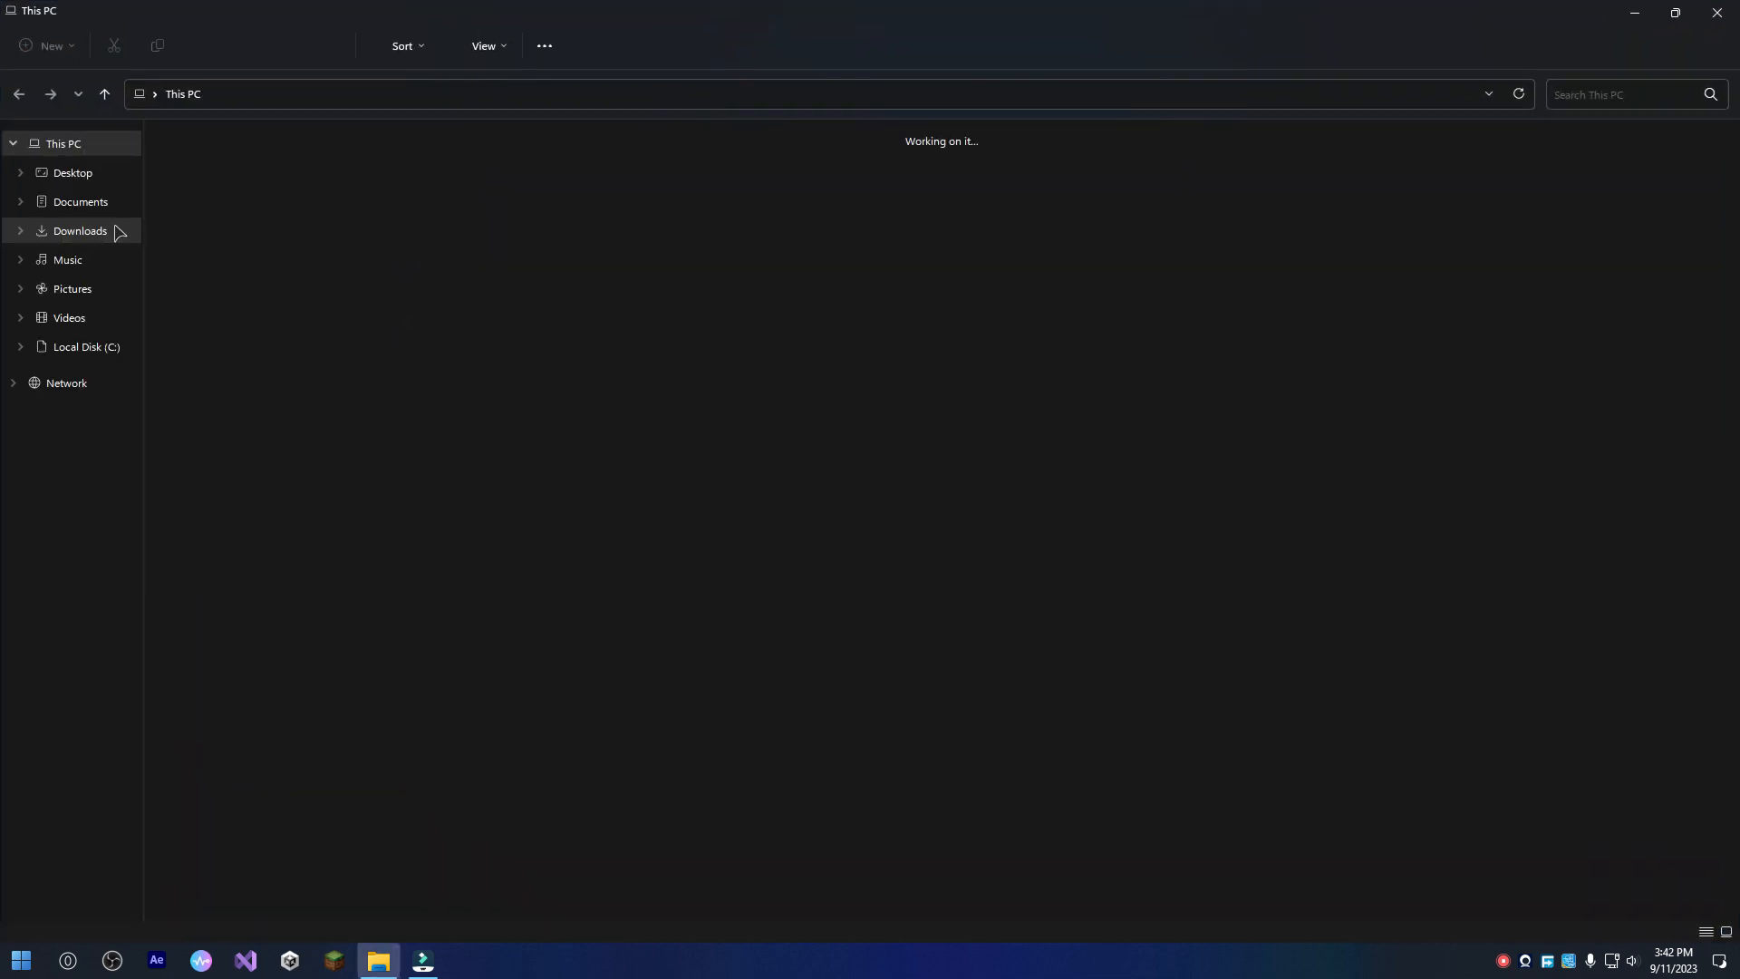
click(78, 231)
double_click(330, 226)
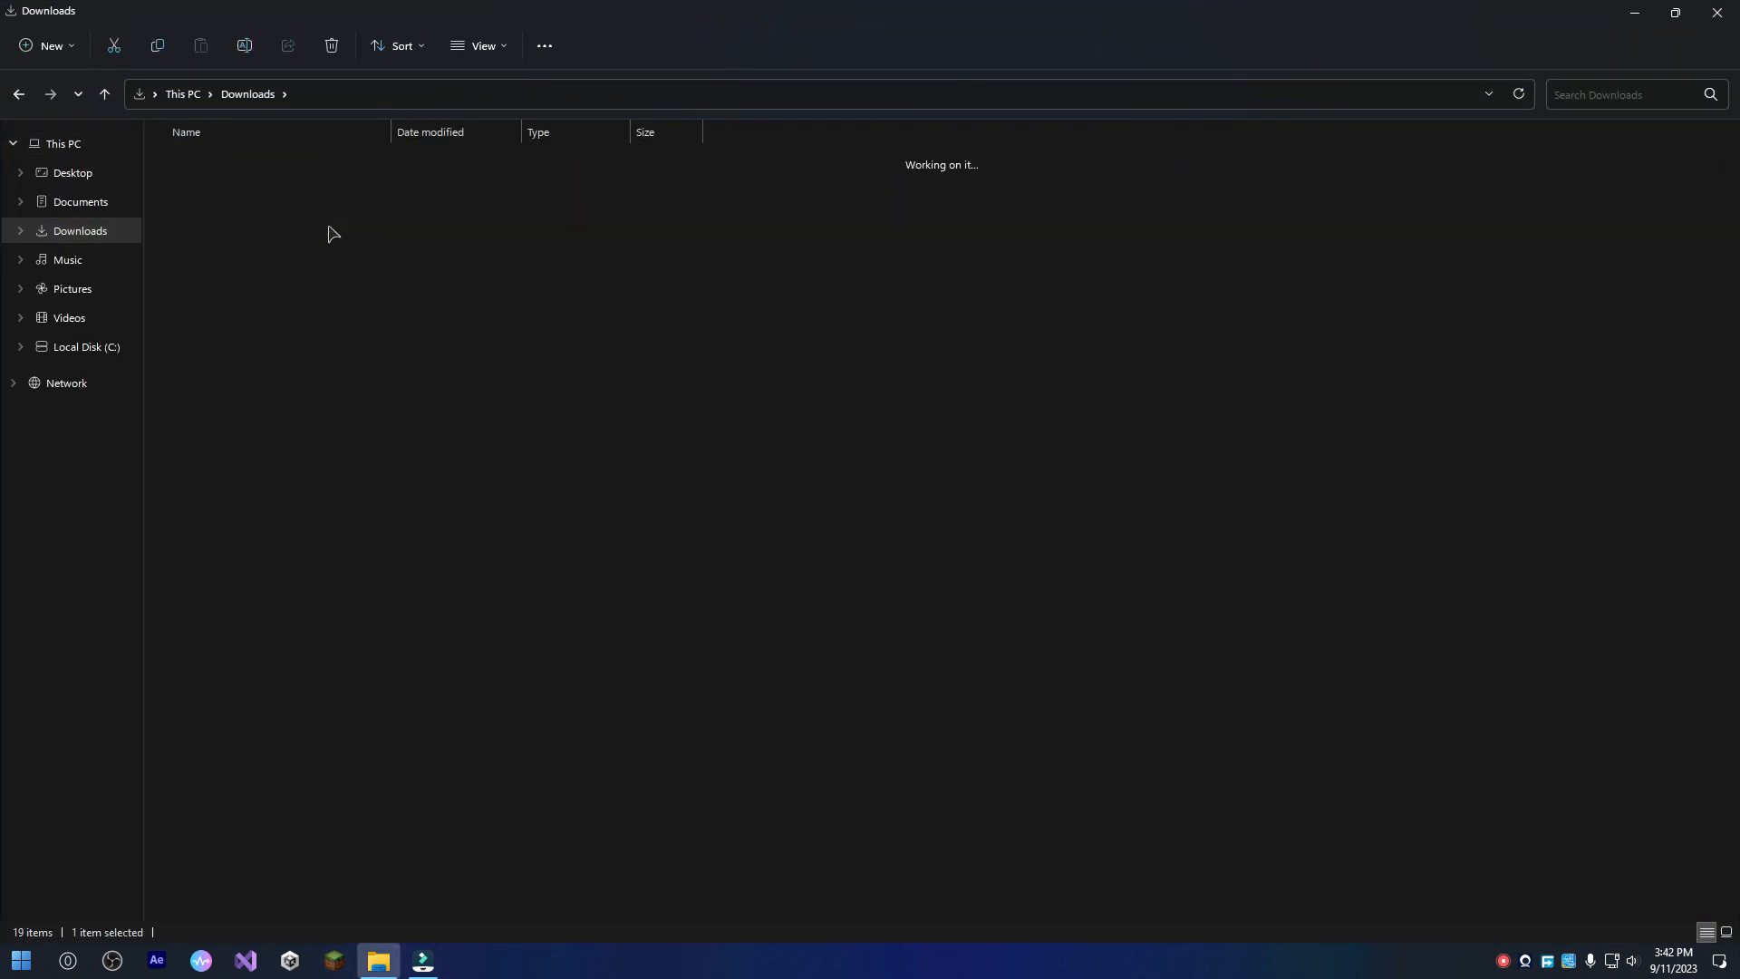
double_click(349, 163)
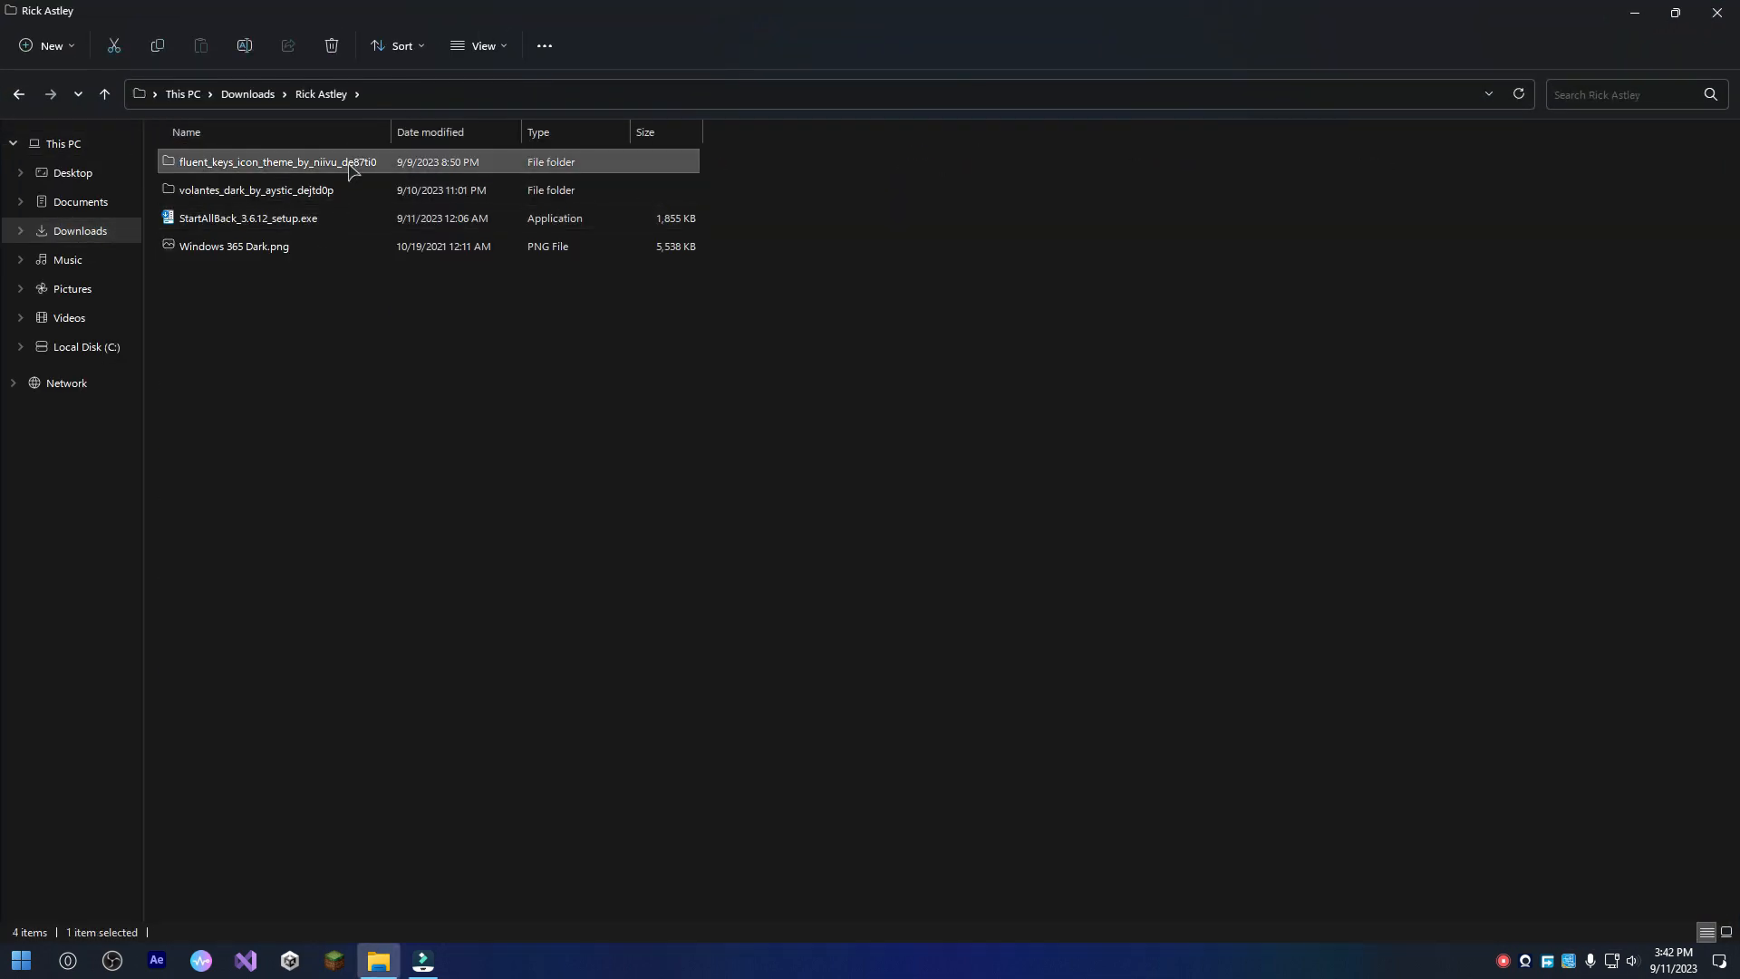
click(351, 176)
double_click(355, 163)
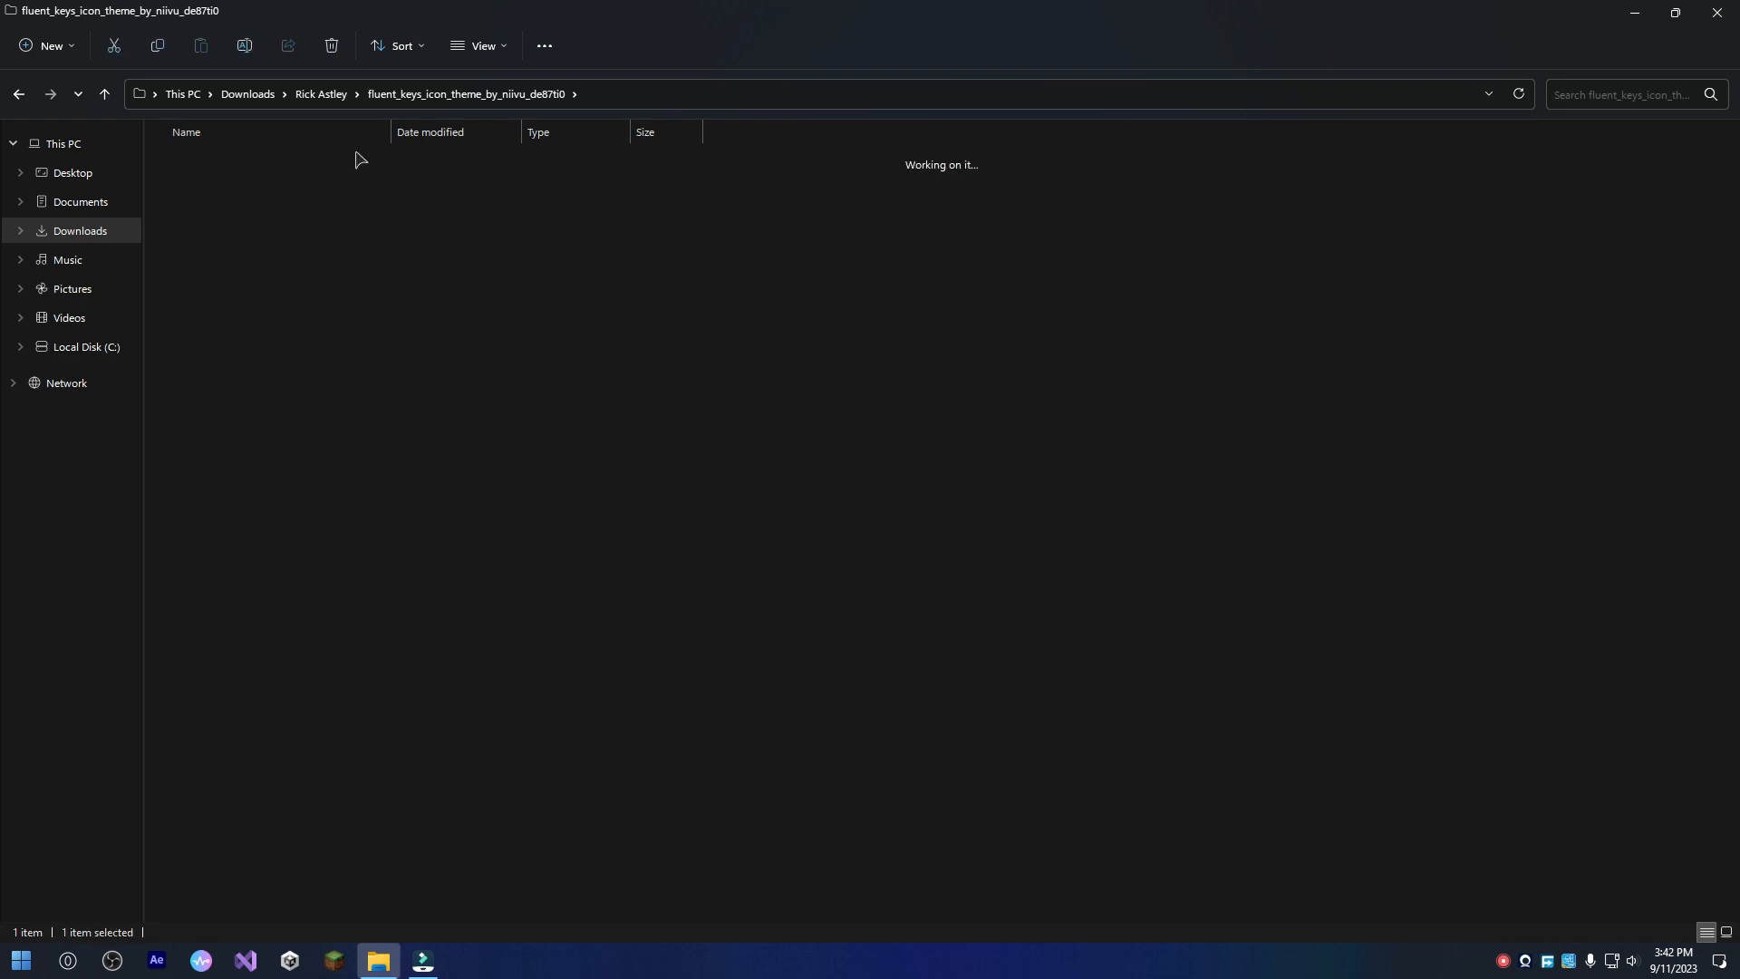
click(246, 308)
double_click(247, 308)
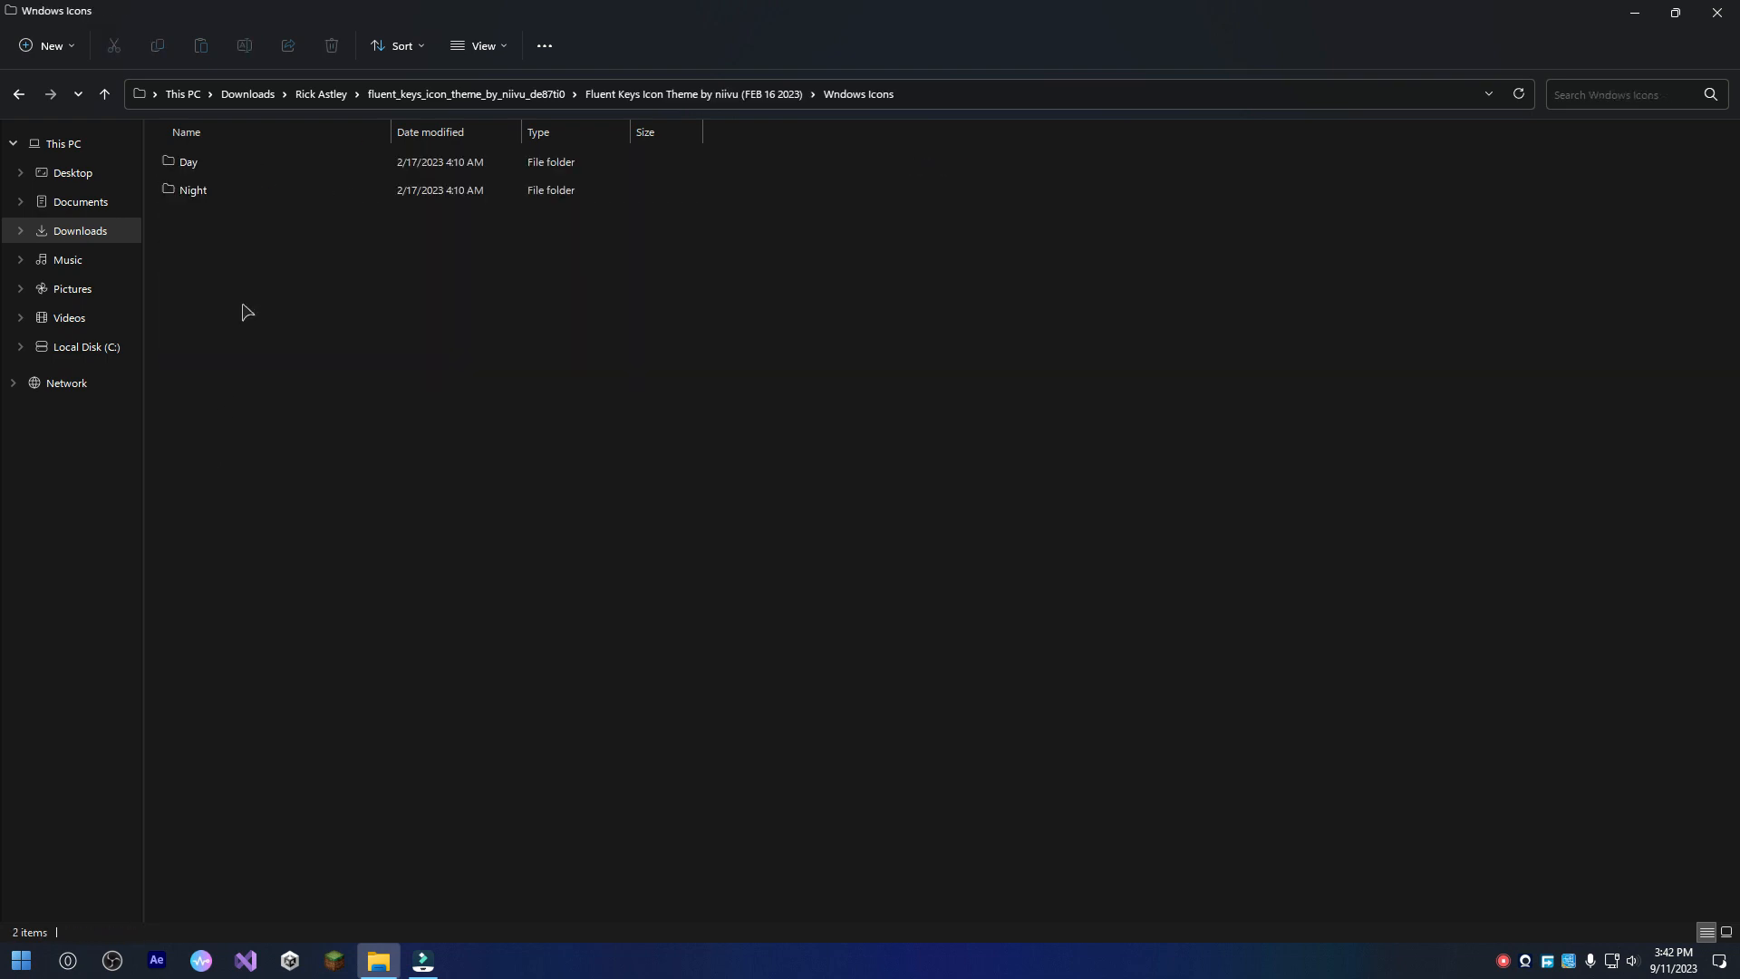
double_click(319, 187)
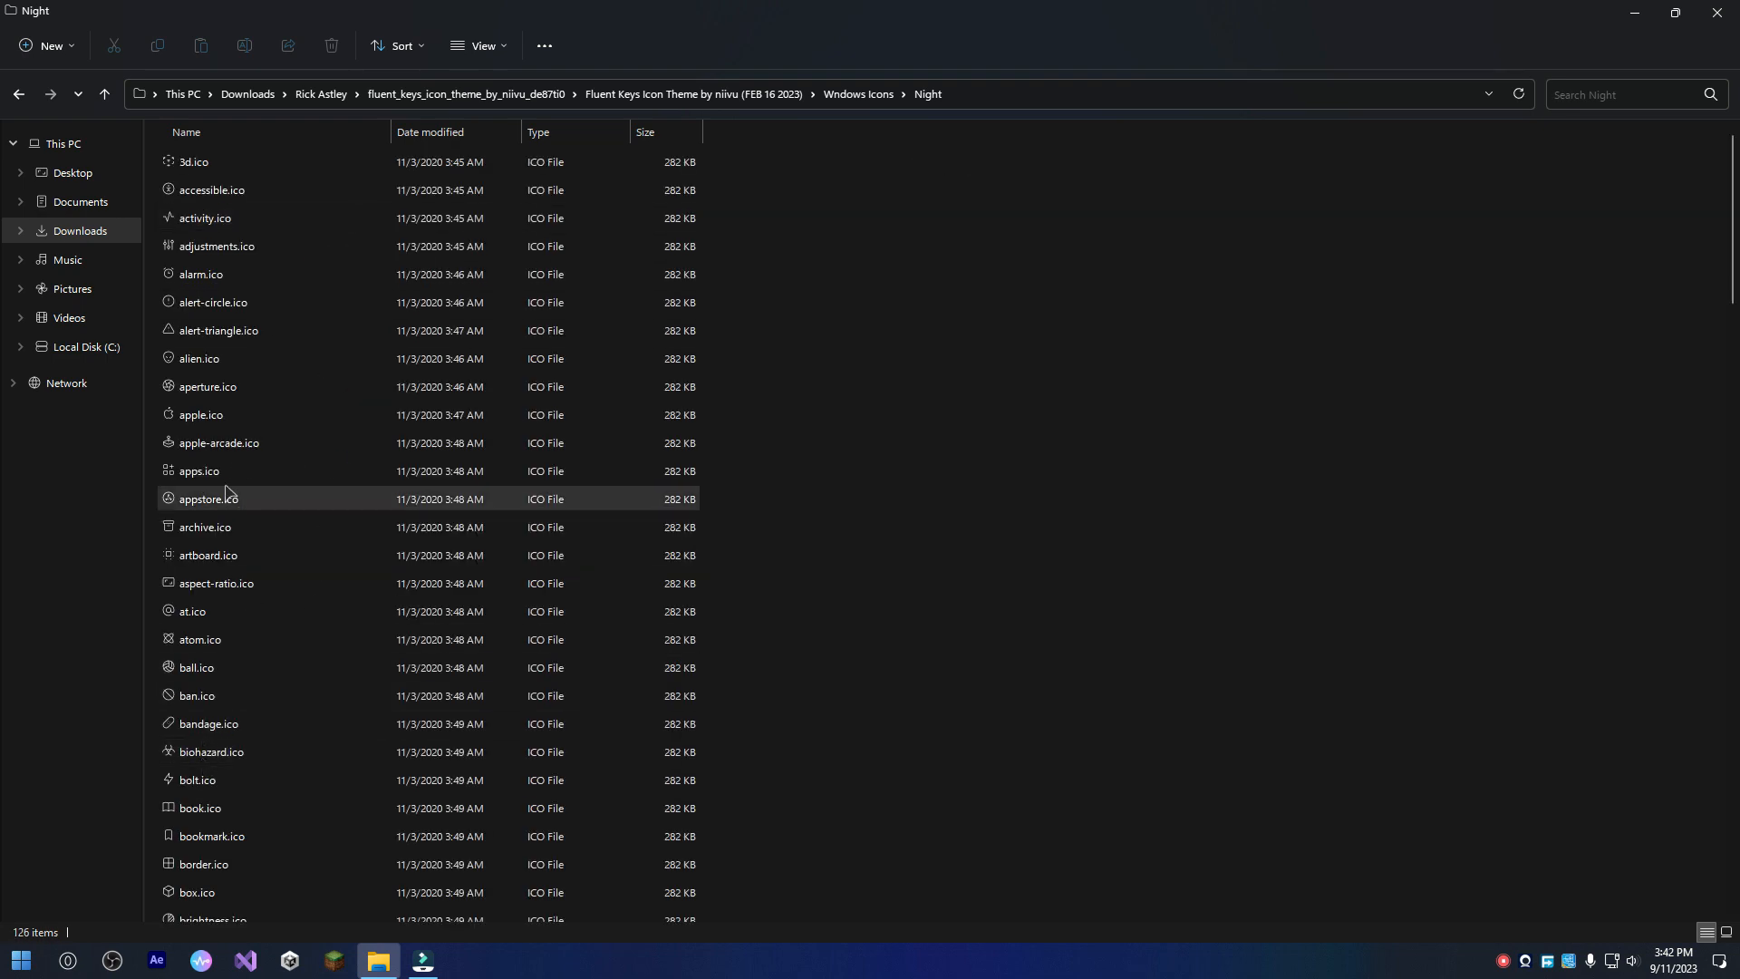
click(247, 444)
key(o)
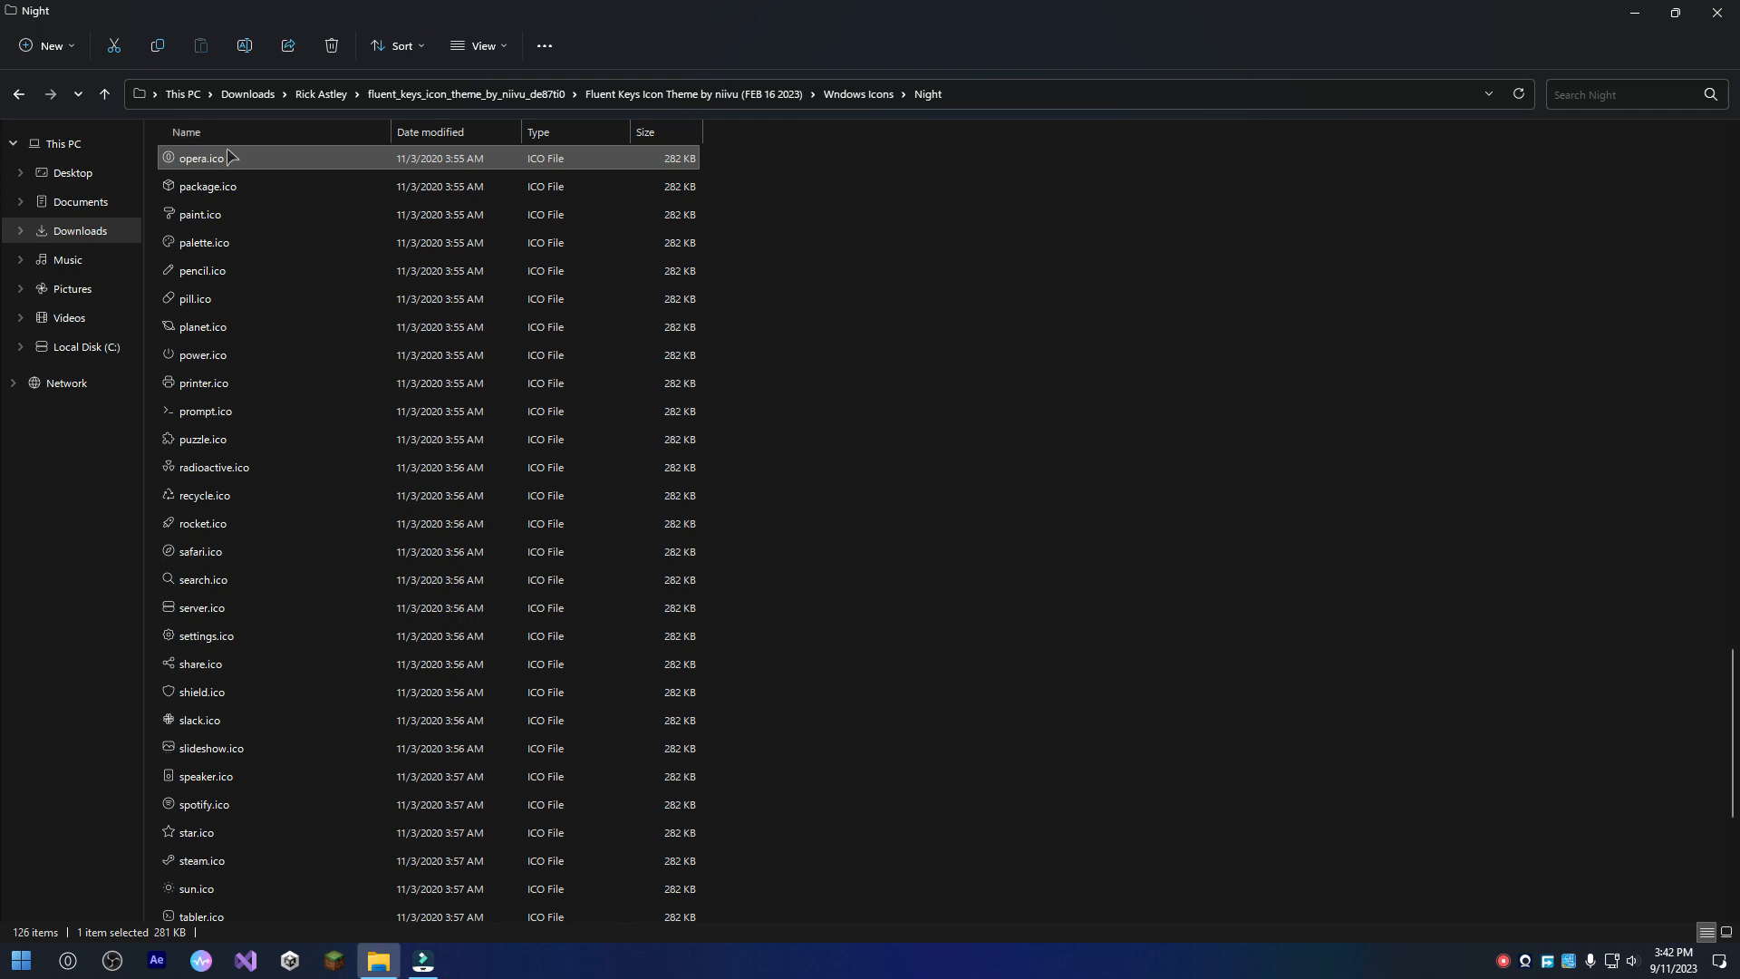
Look through the Start menu and its full program list at the Opera Browser entry, and close the menu.
click(21, 960)
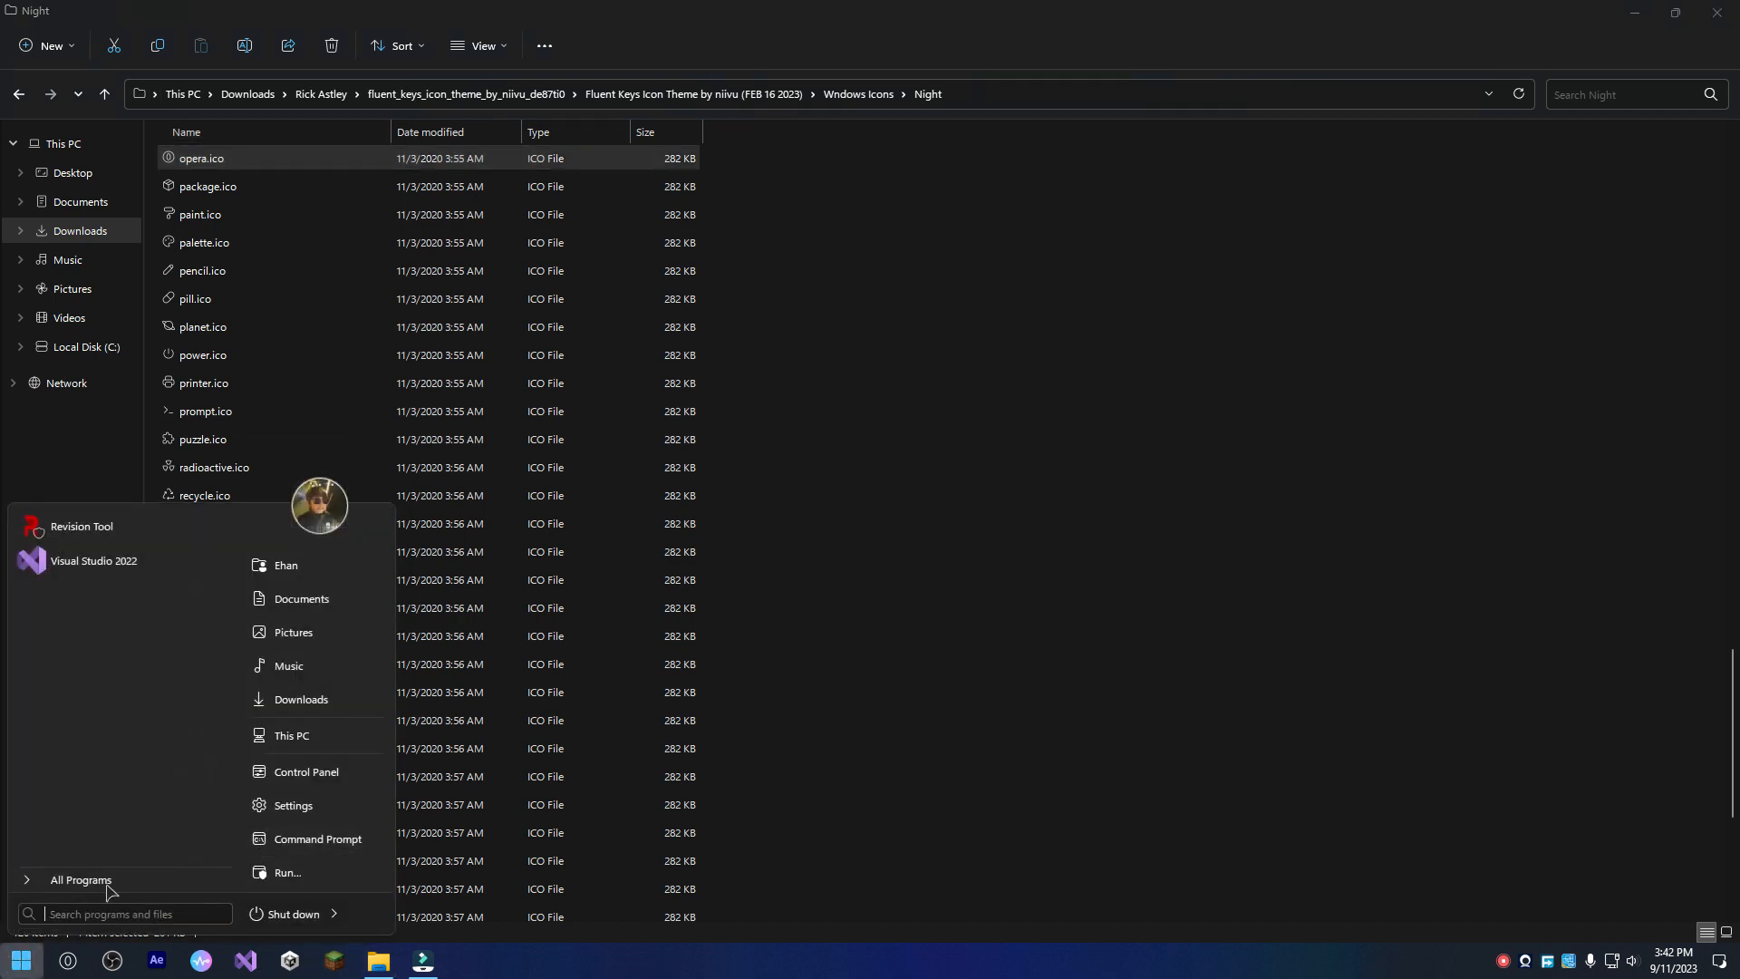
click(328, 457)
click(326, 469)
key(Page_Up)
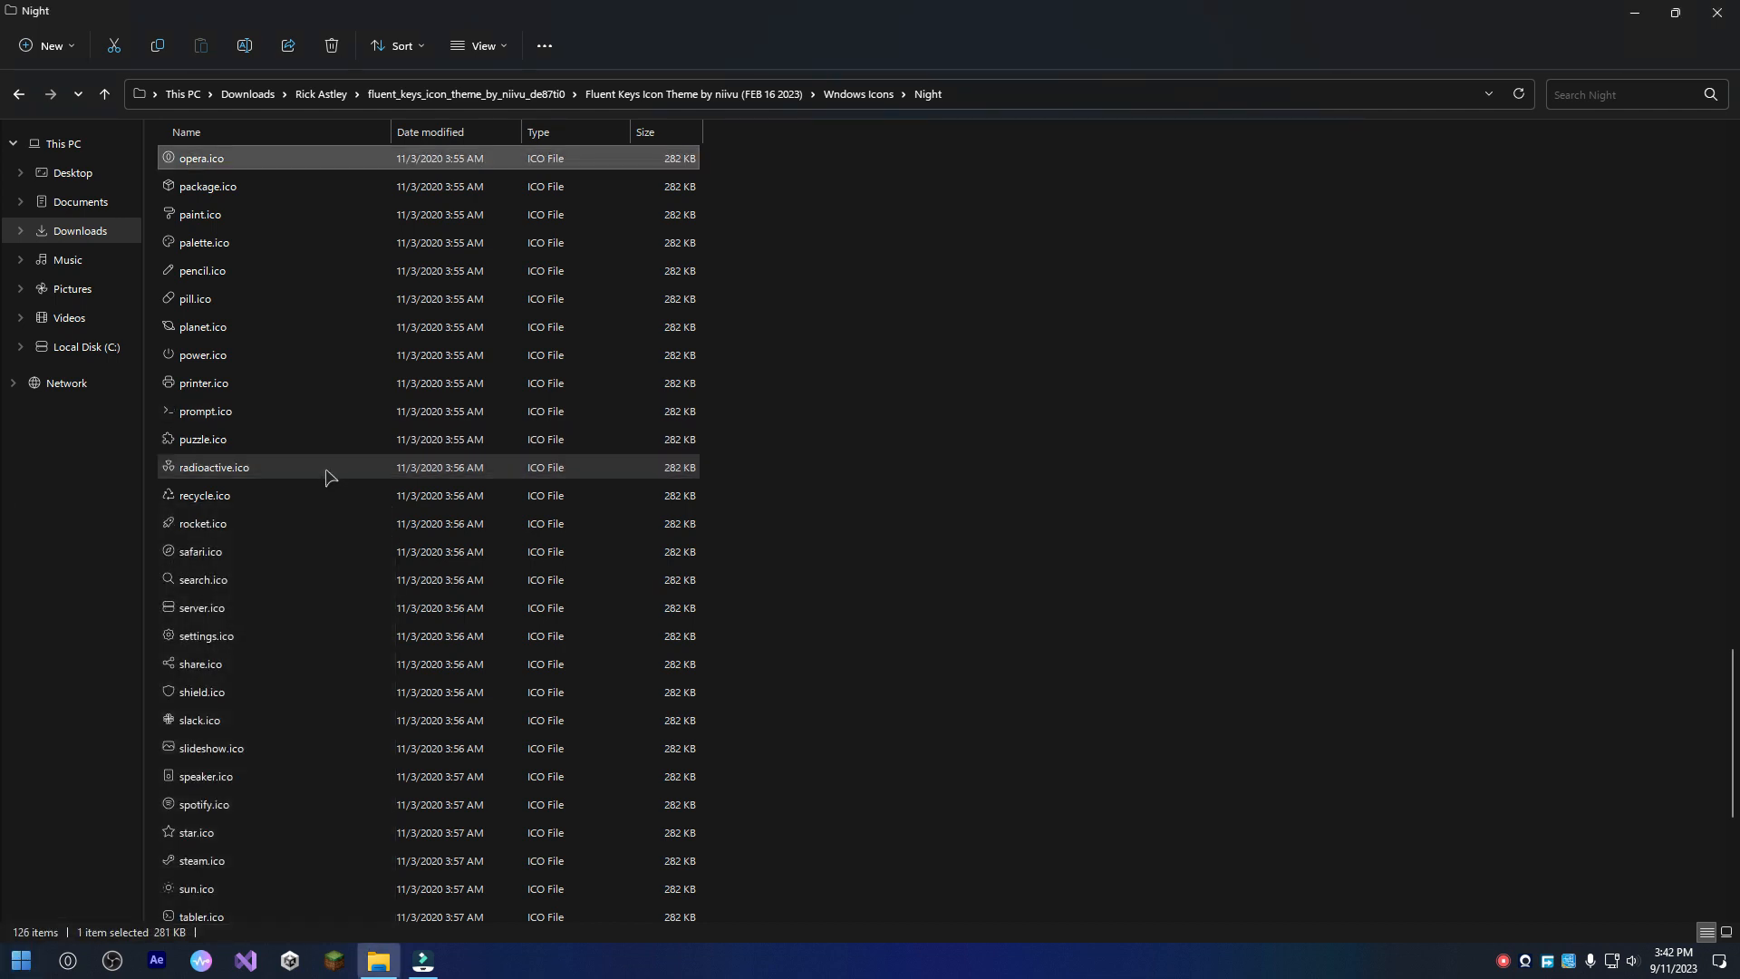
click(21, 960)
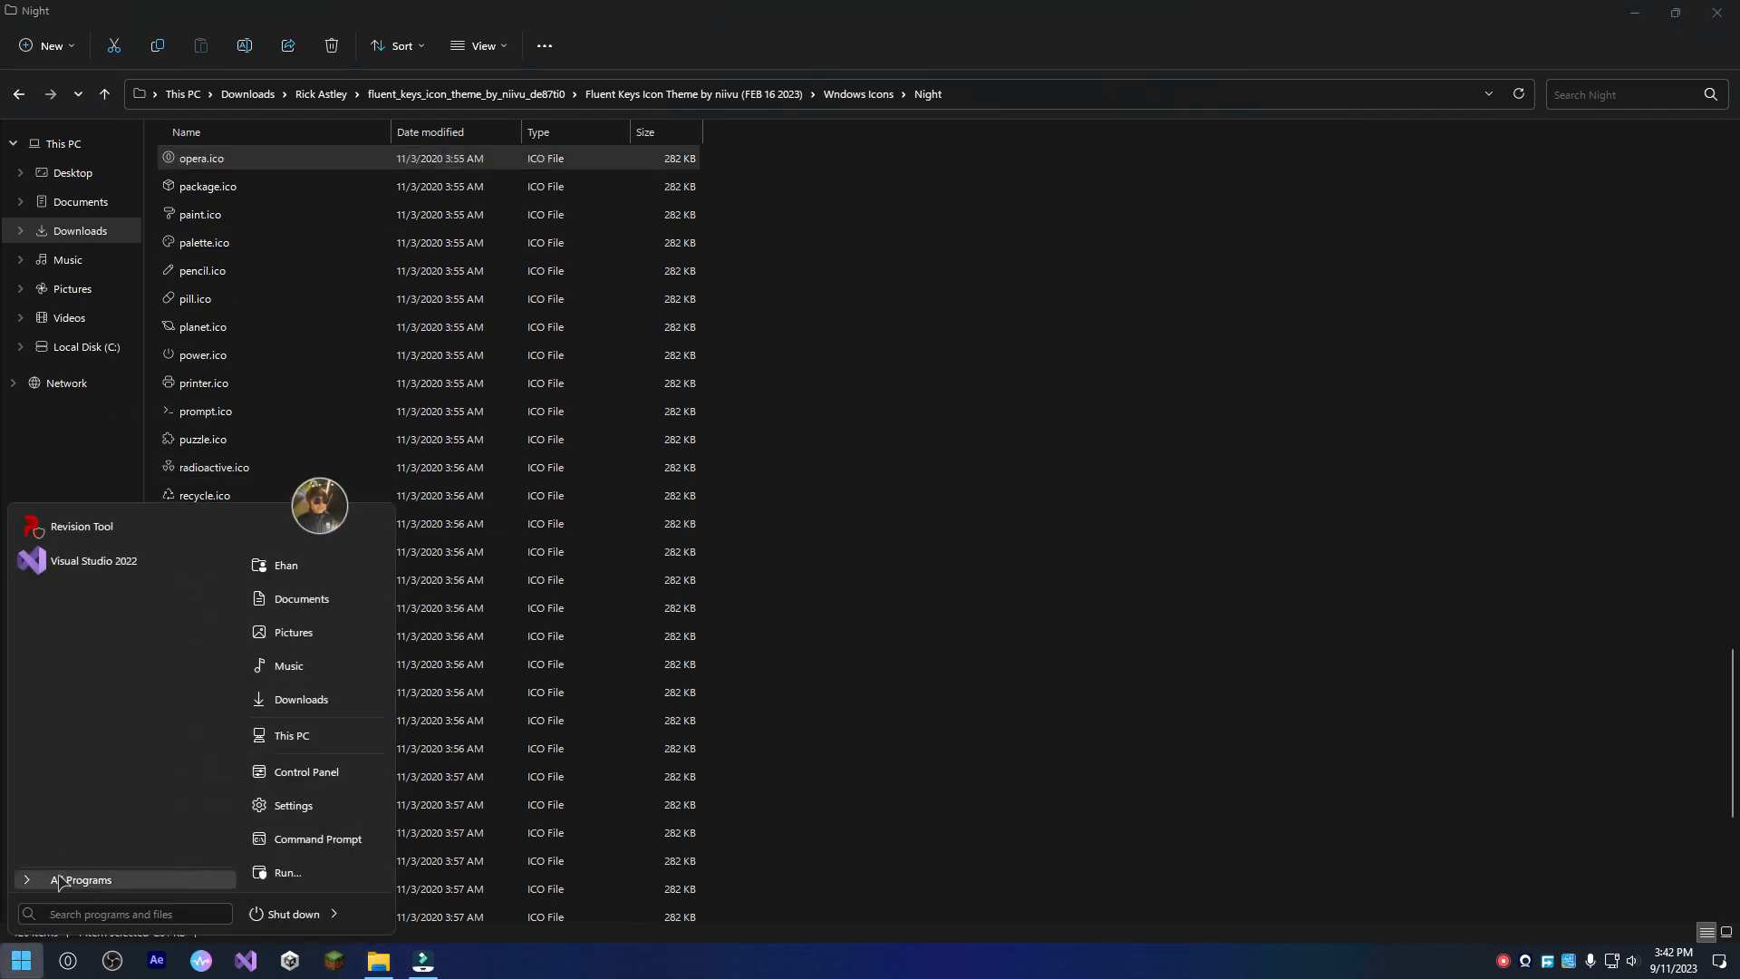
click(81, 880)
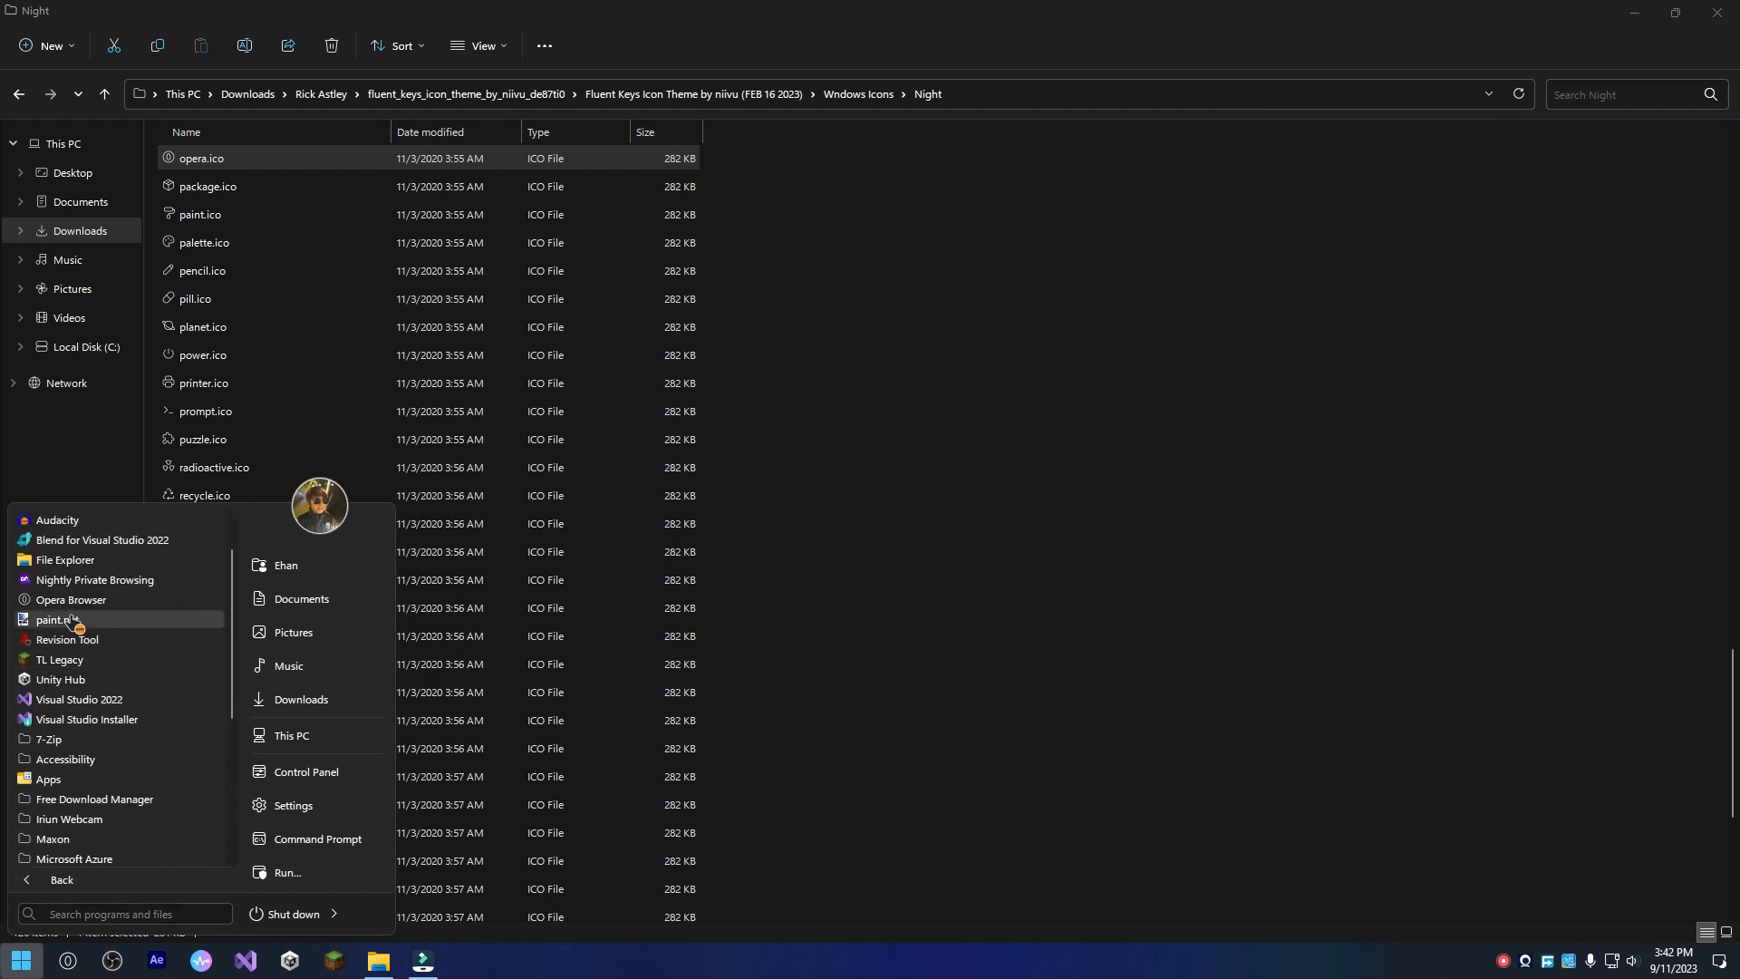
scroll(62, 646, up, 1)
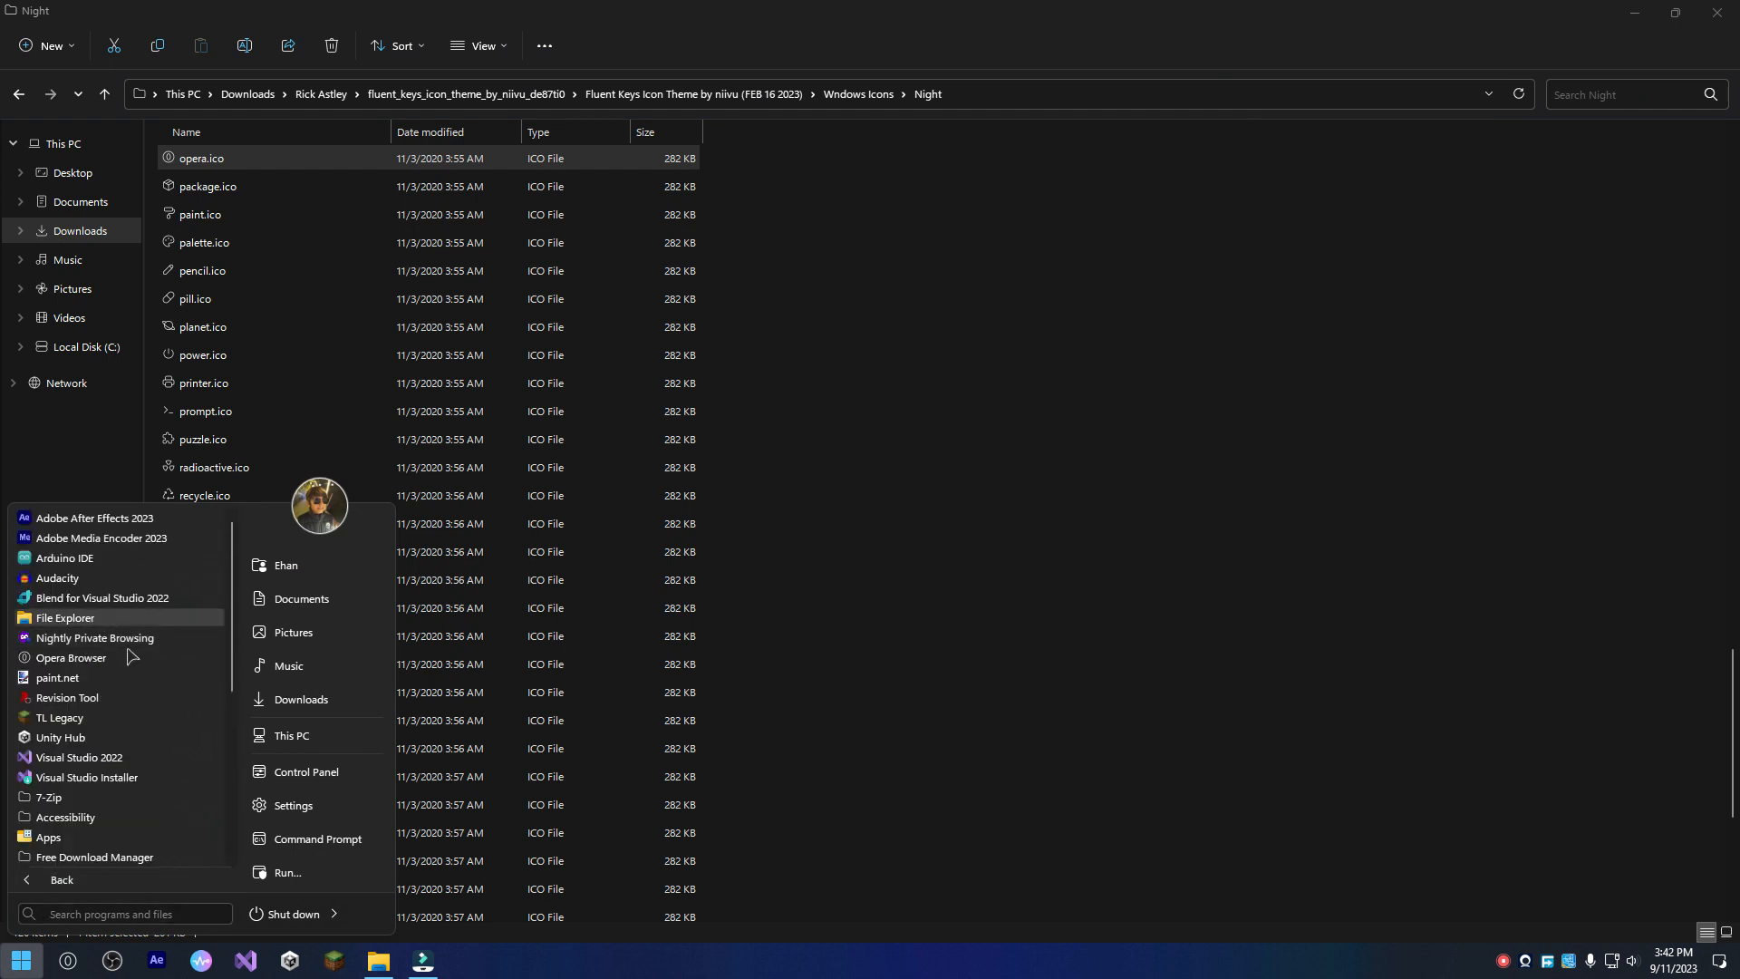
click(692, 976)
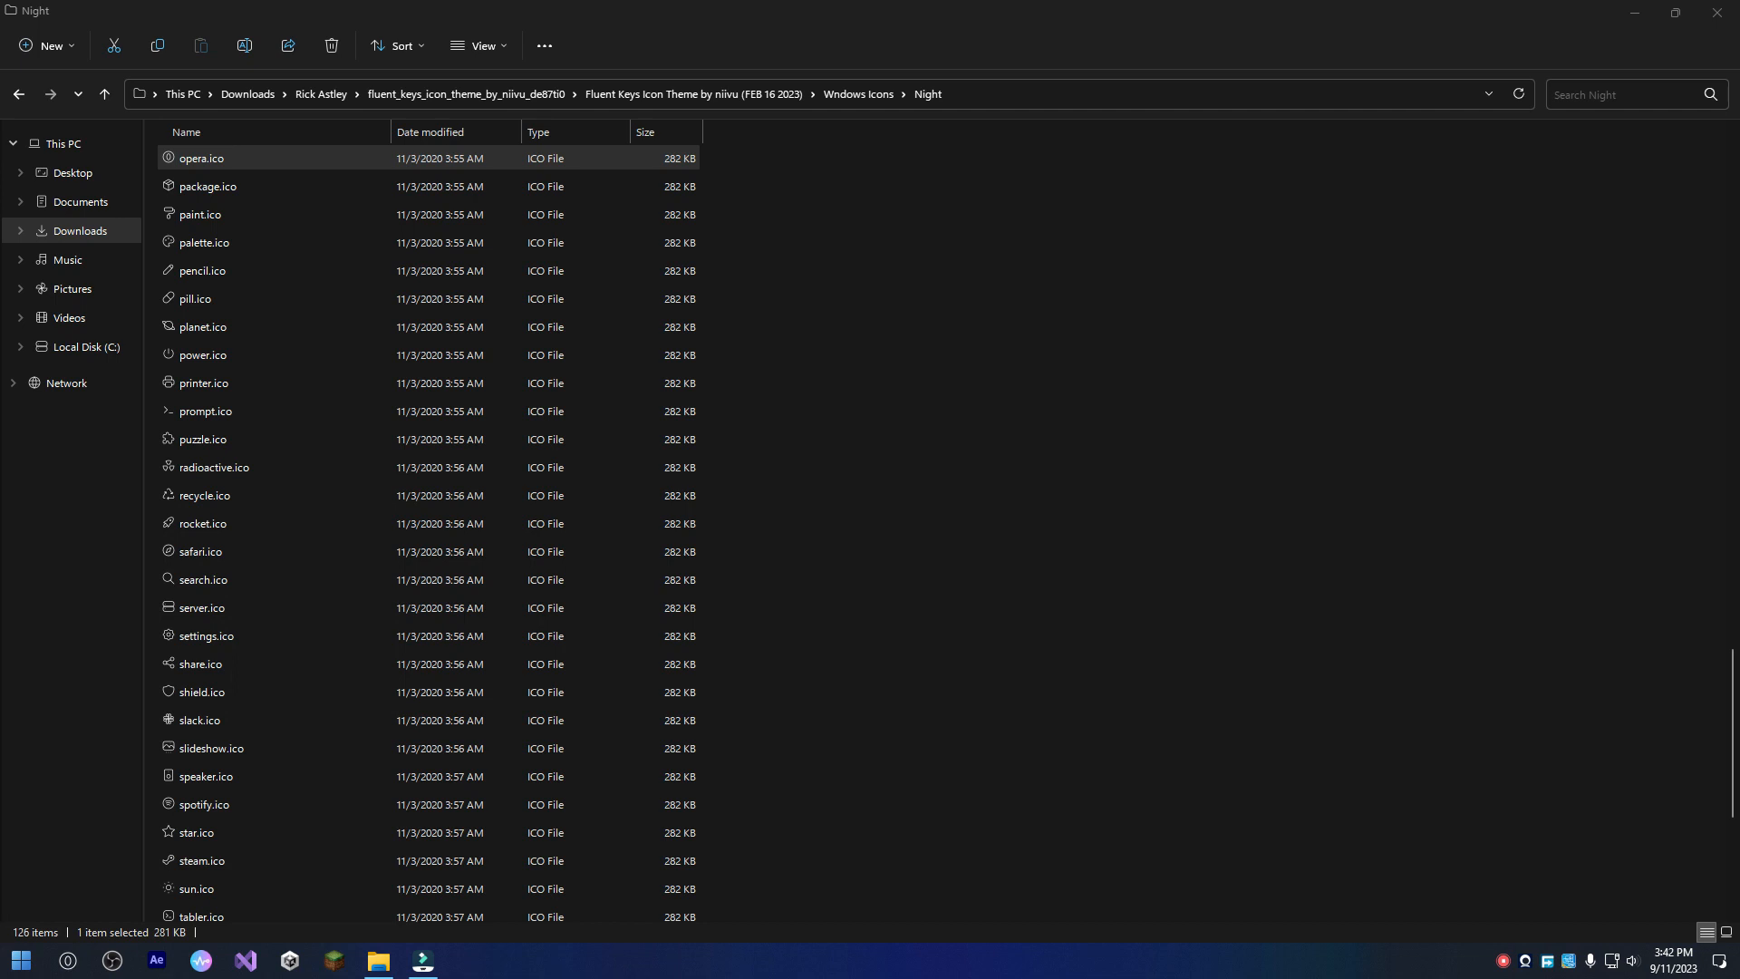
Open the user's Startup folder with the Run command and go up to the Start Menu's Programs folder.
key(super+r)
key(Return)
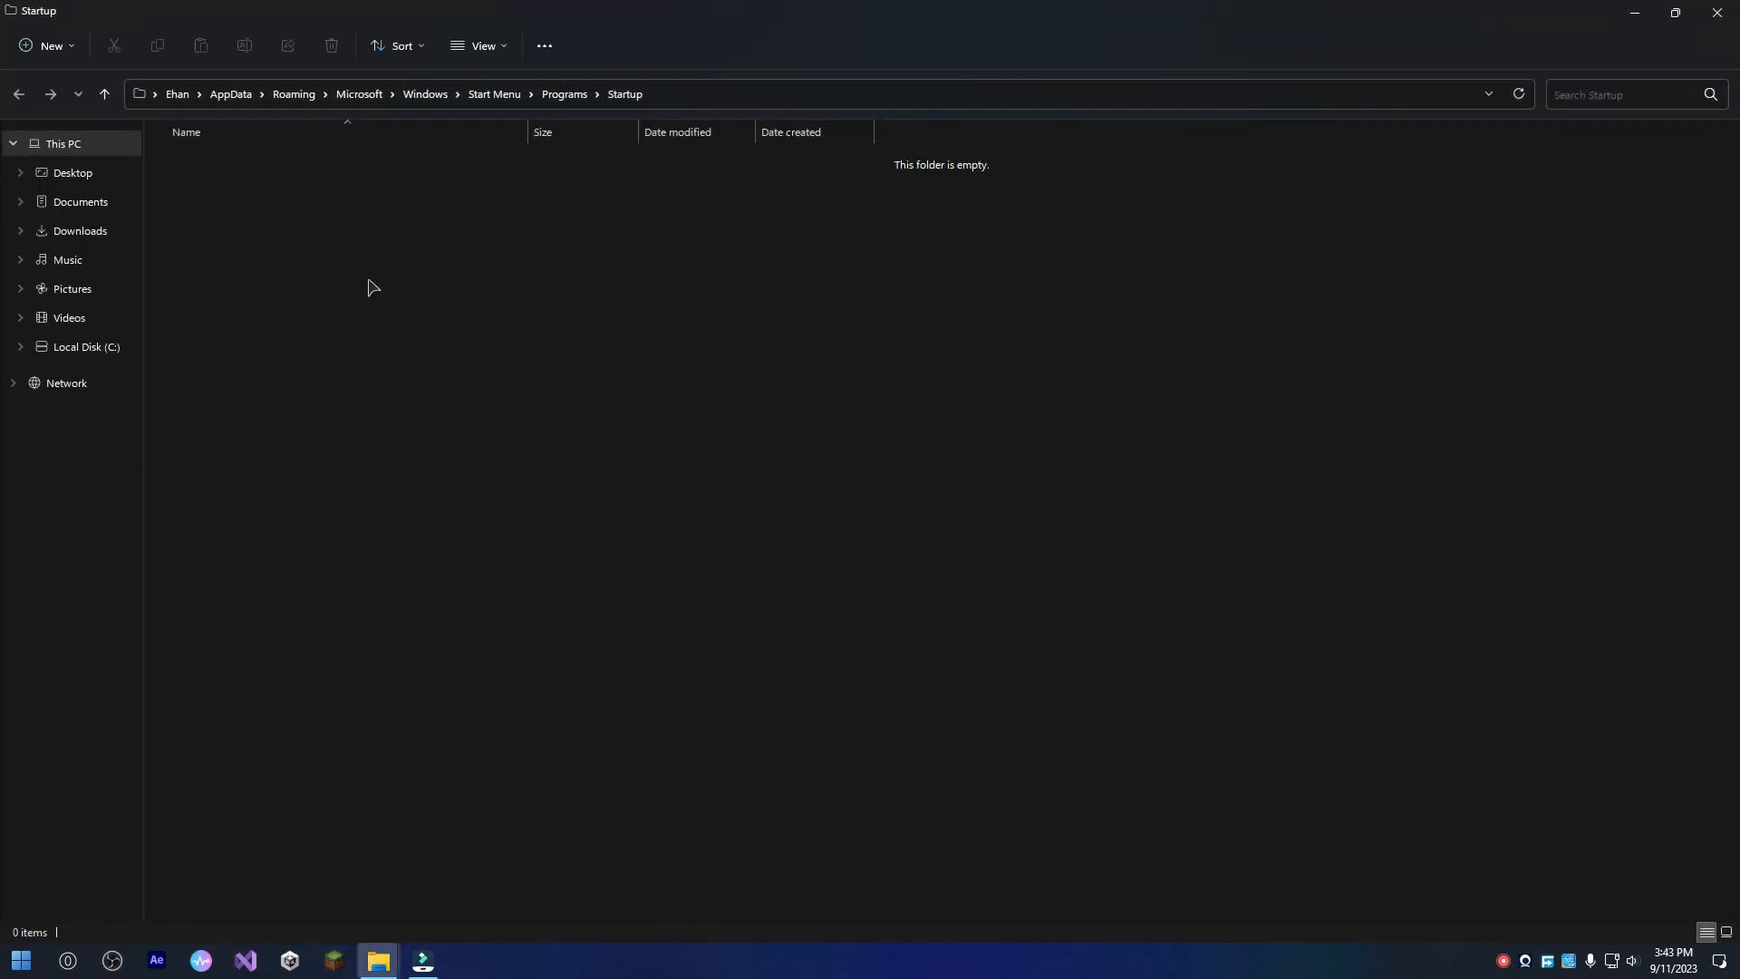
click(565, 94)
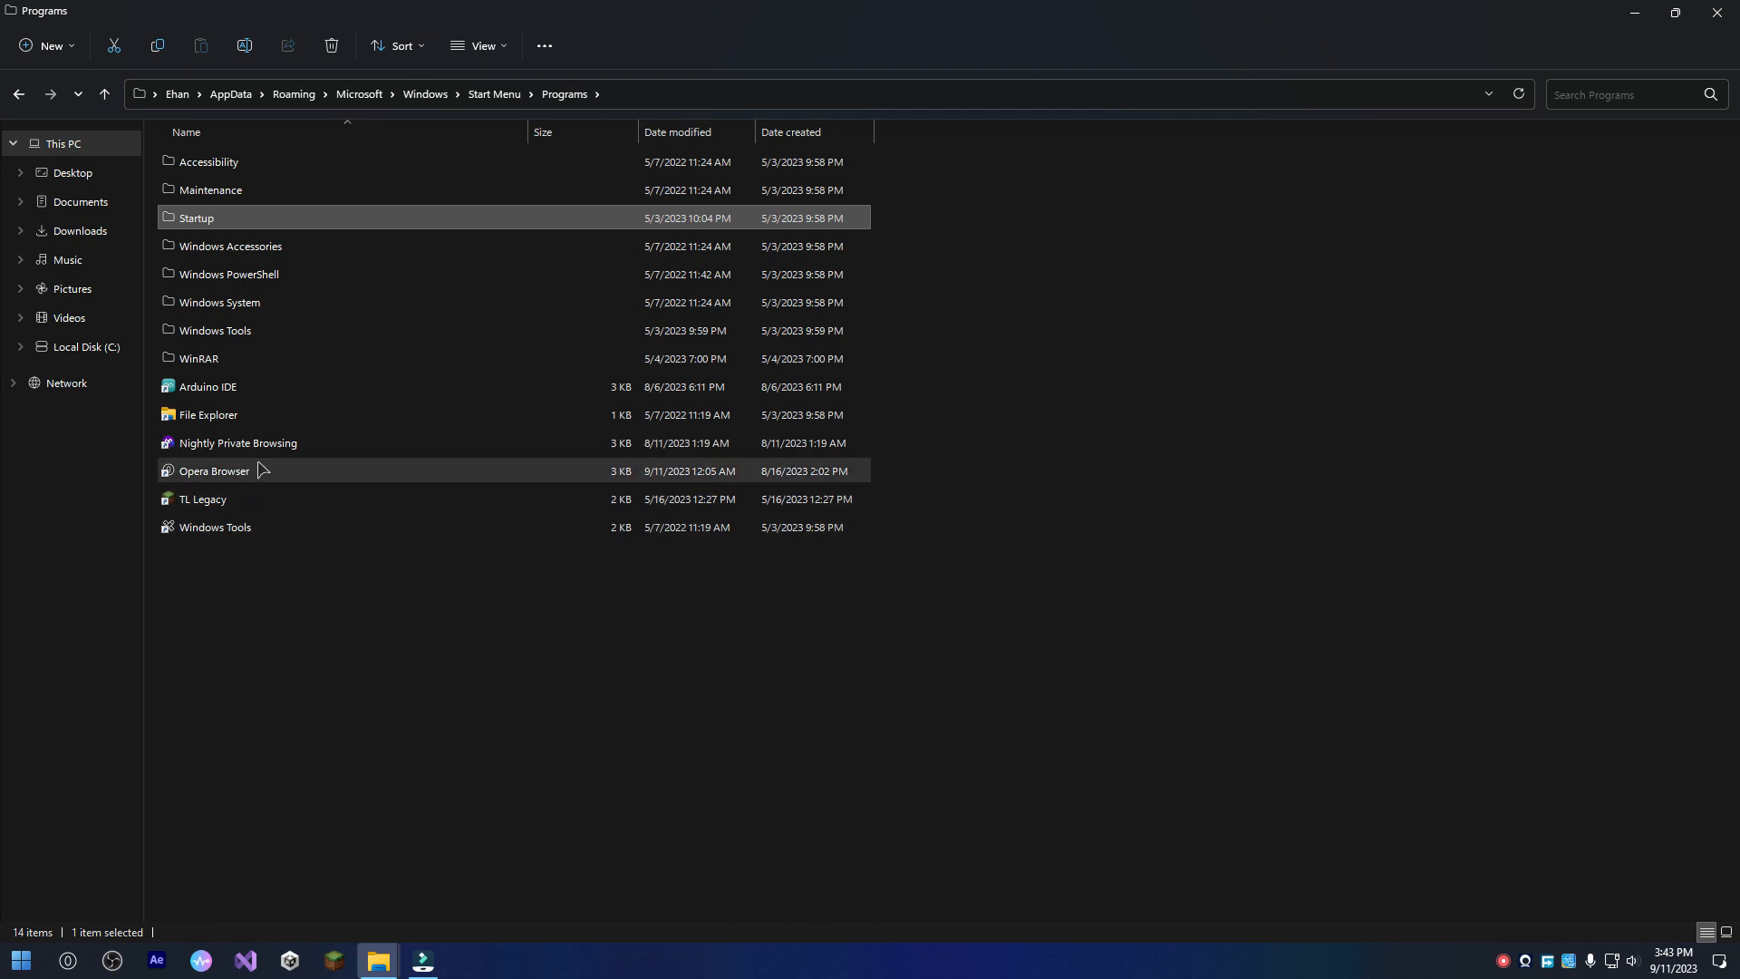
Change the Opera Browser shortcut's icon to opera.ico from the Night folder, apply it and close the shortcut's properties.
click(444, 472)
right_click(462, 477)
click(530, 466)
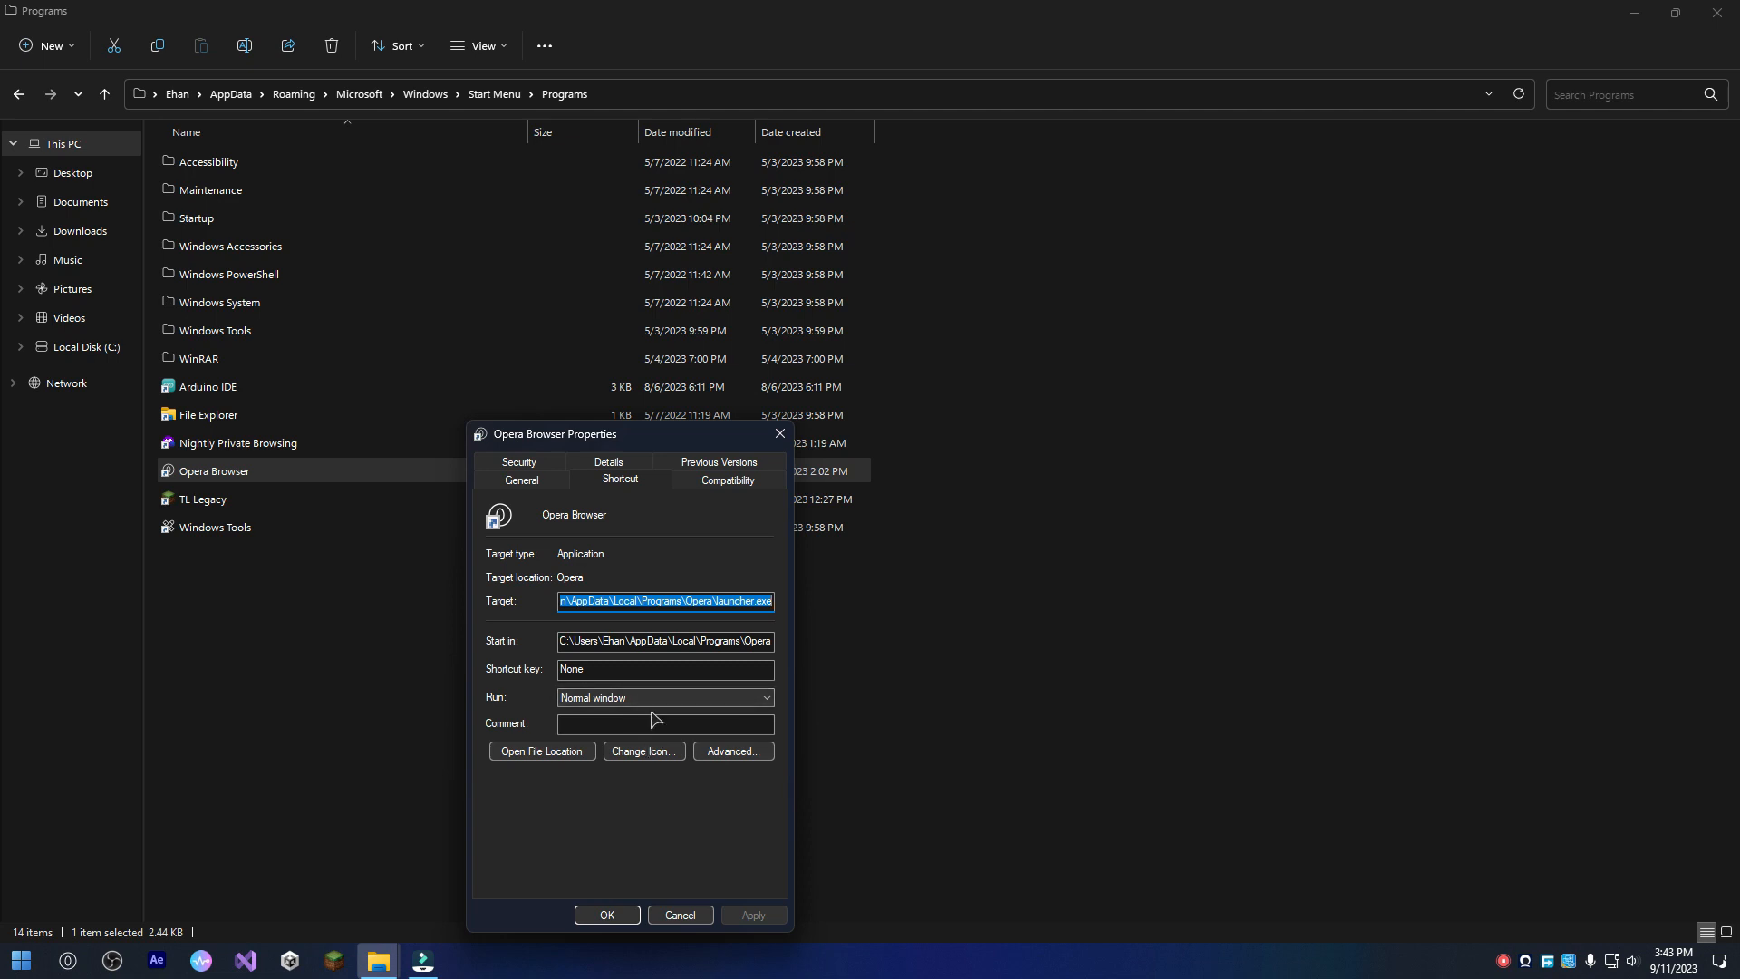
click(644, 753)
click(773, 573)
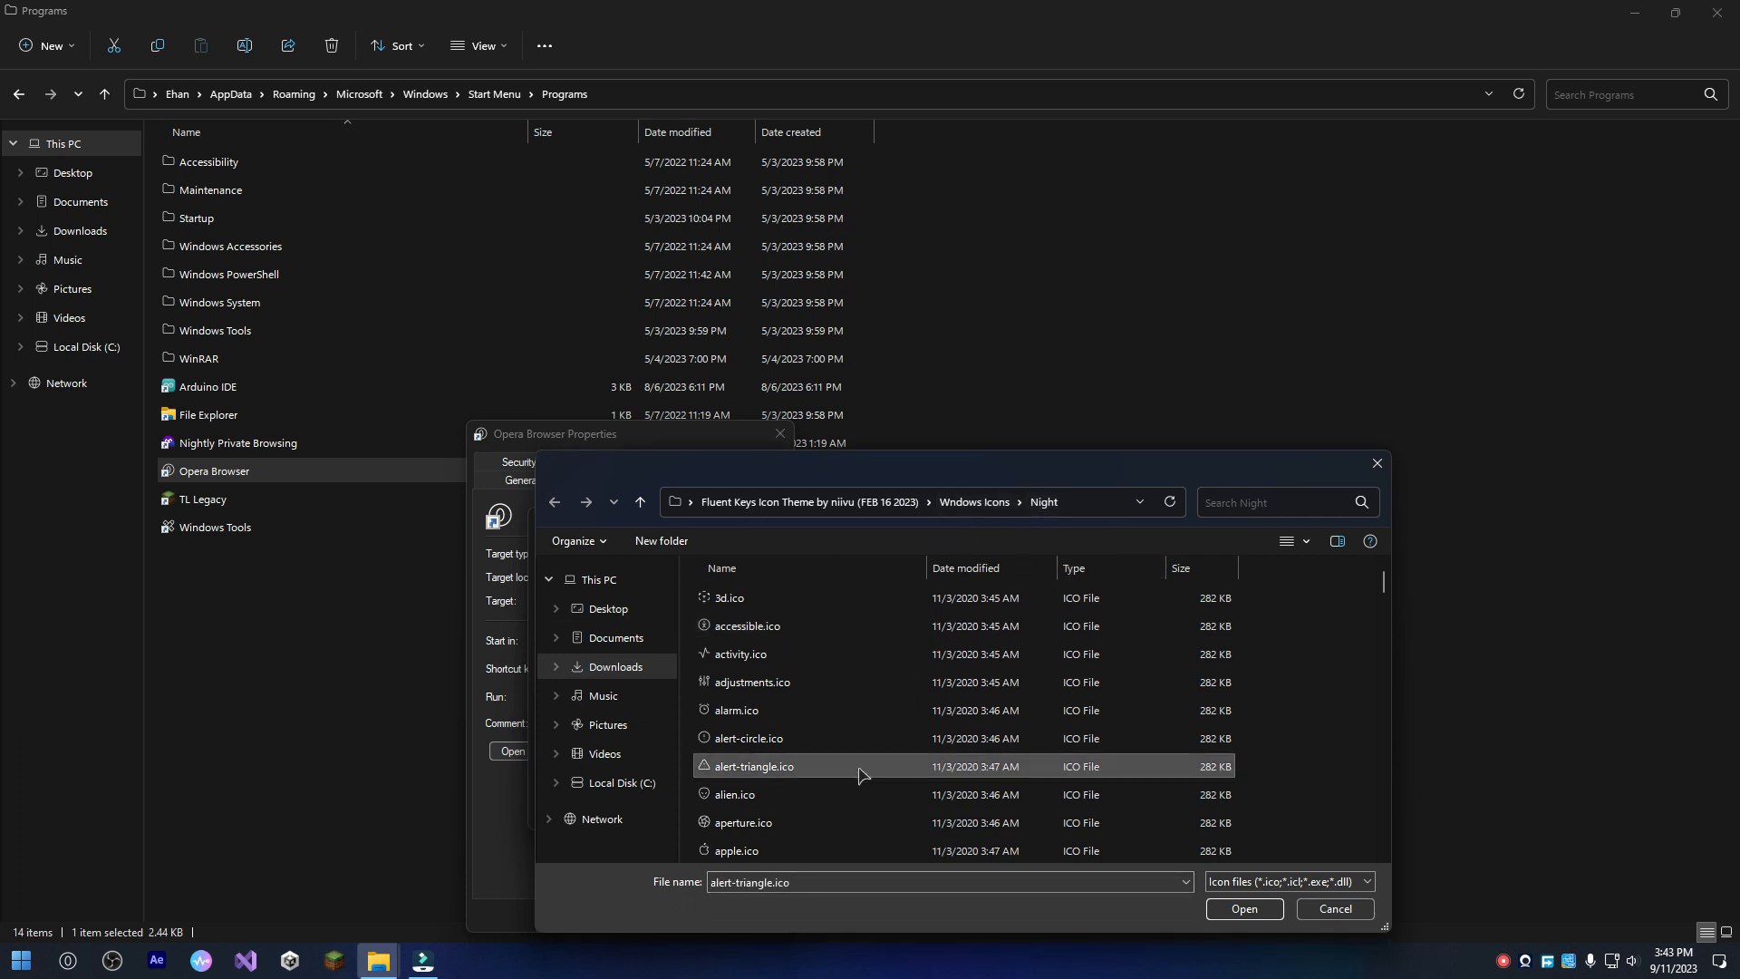
key(o)
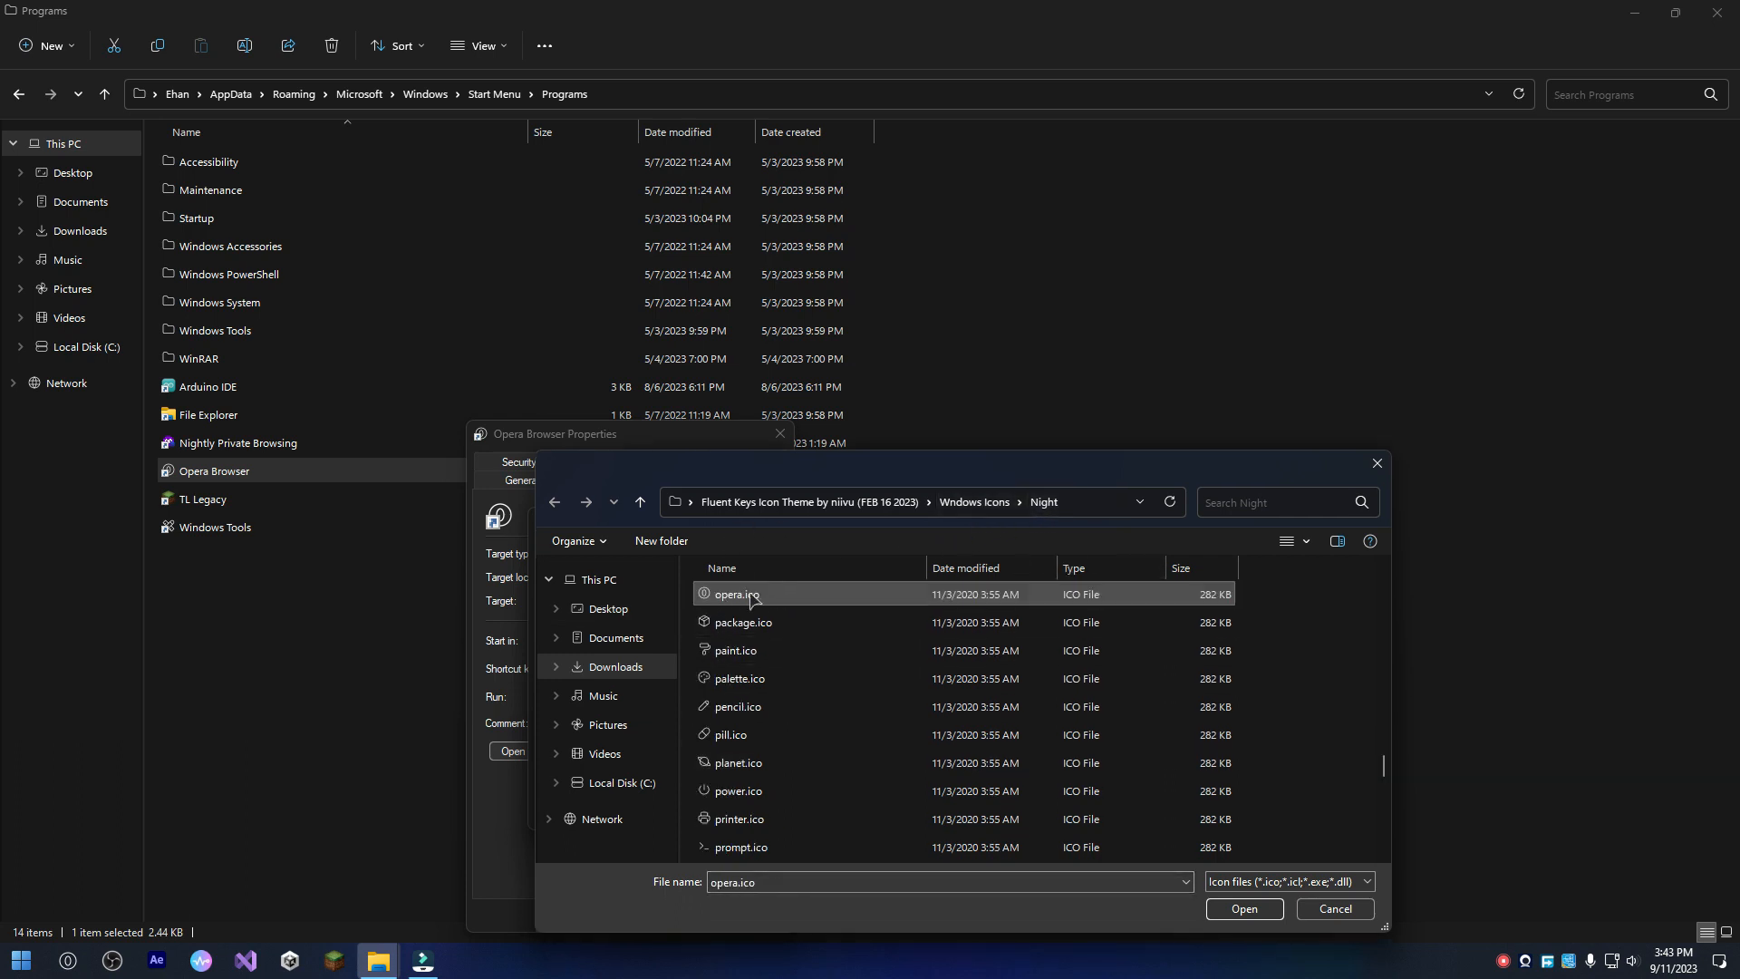
click(1274, 909)
click(670, 808)
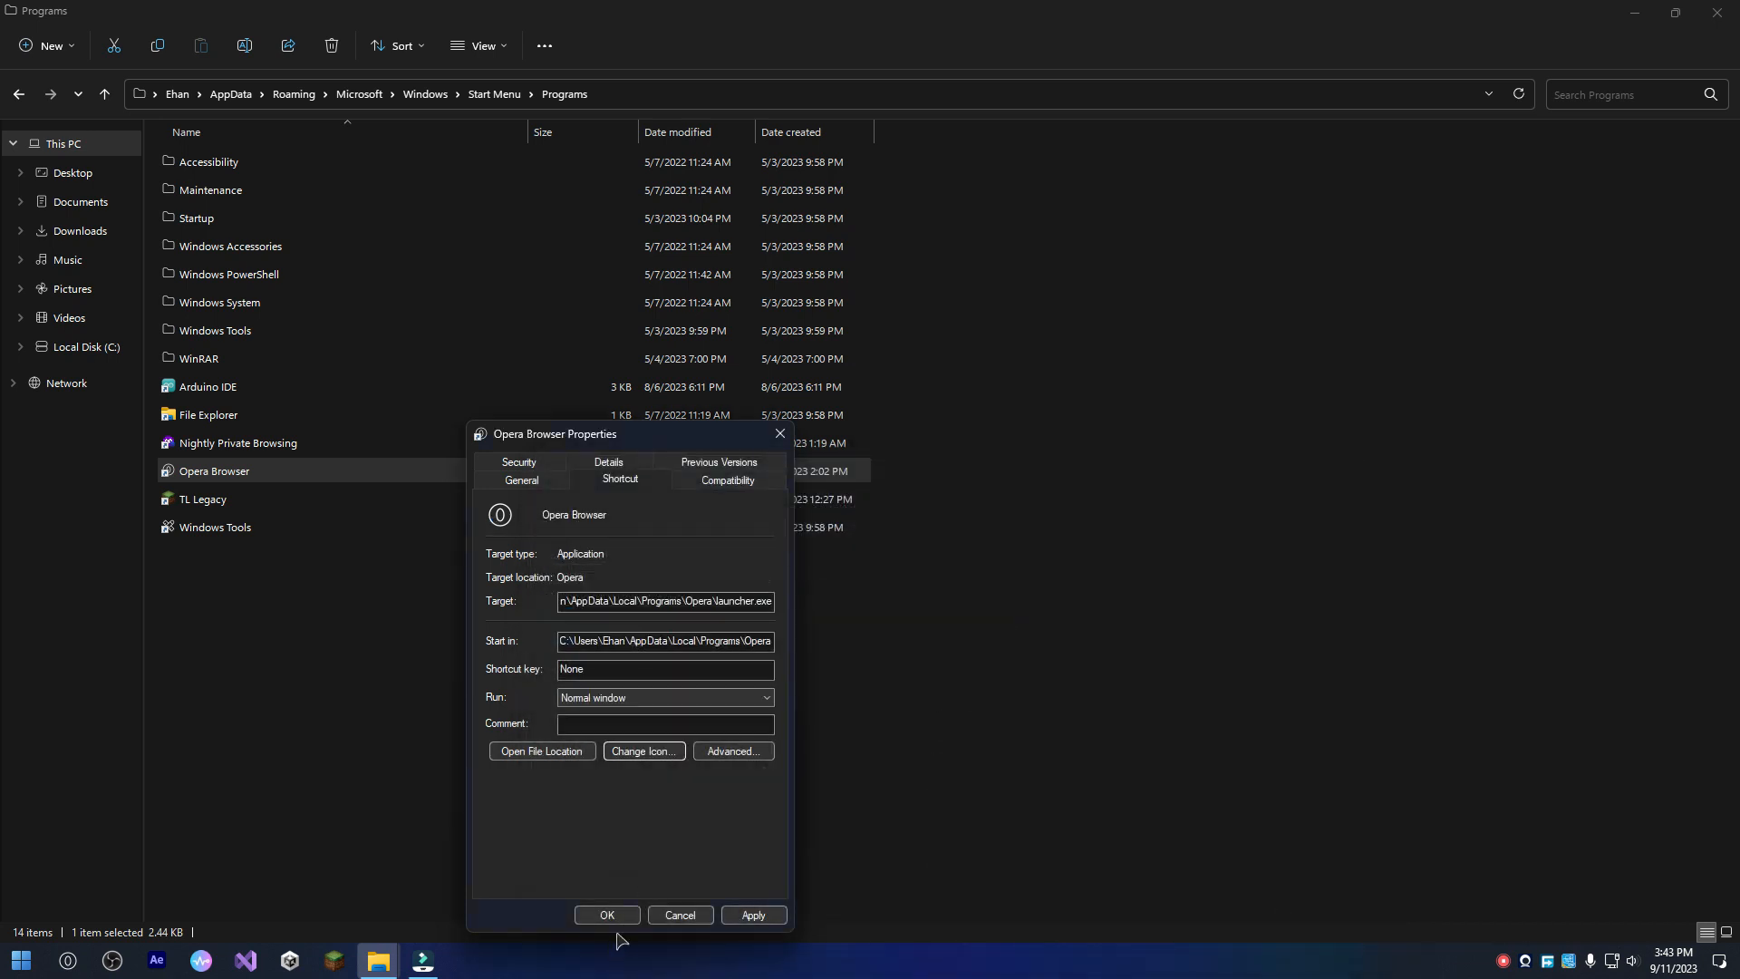
click(764, 937)
click(378, 955)
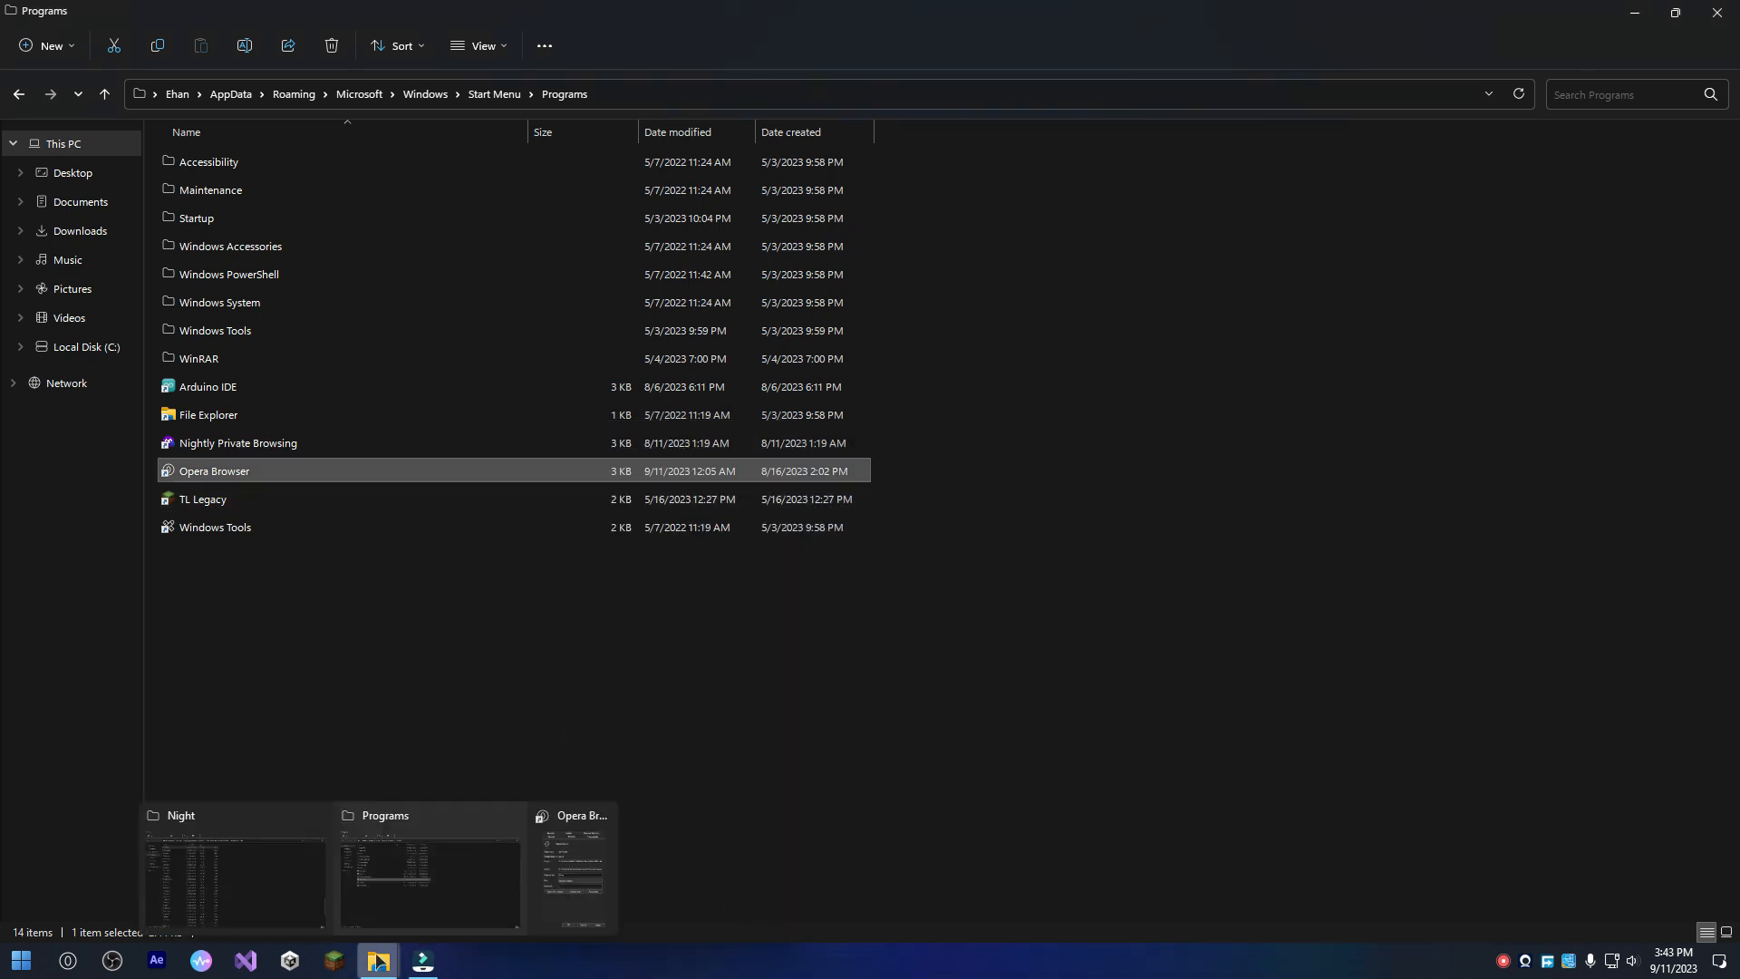
click(541, 850)
click(748, 914)
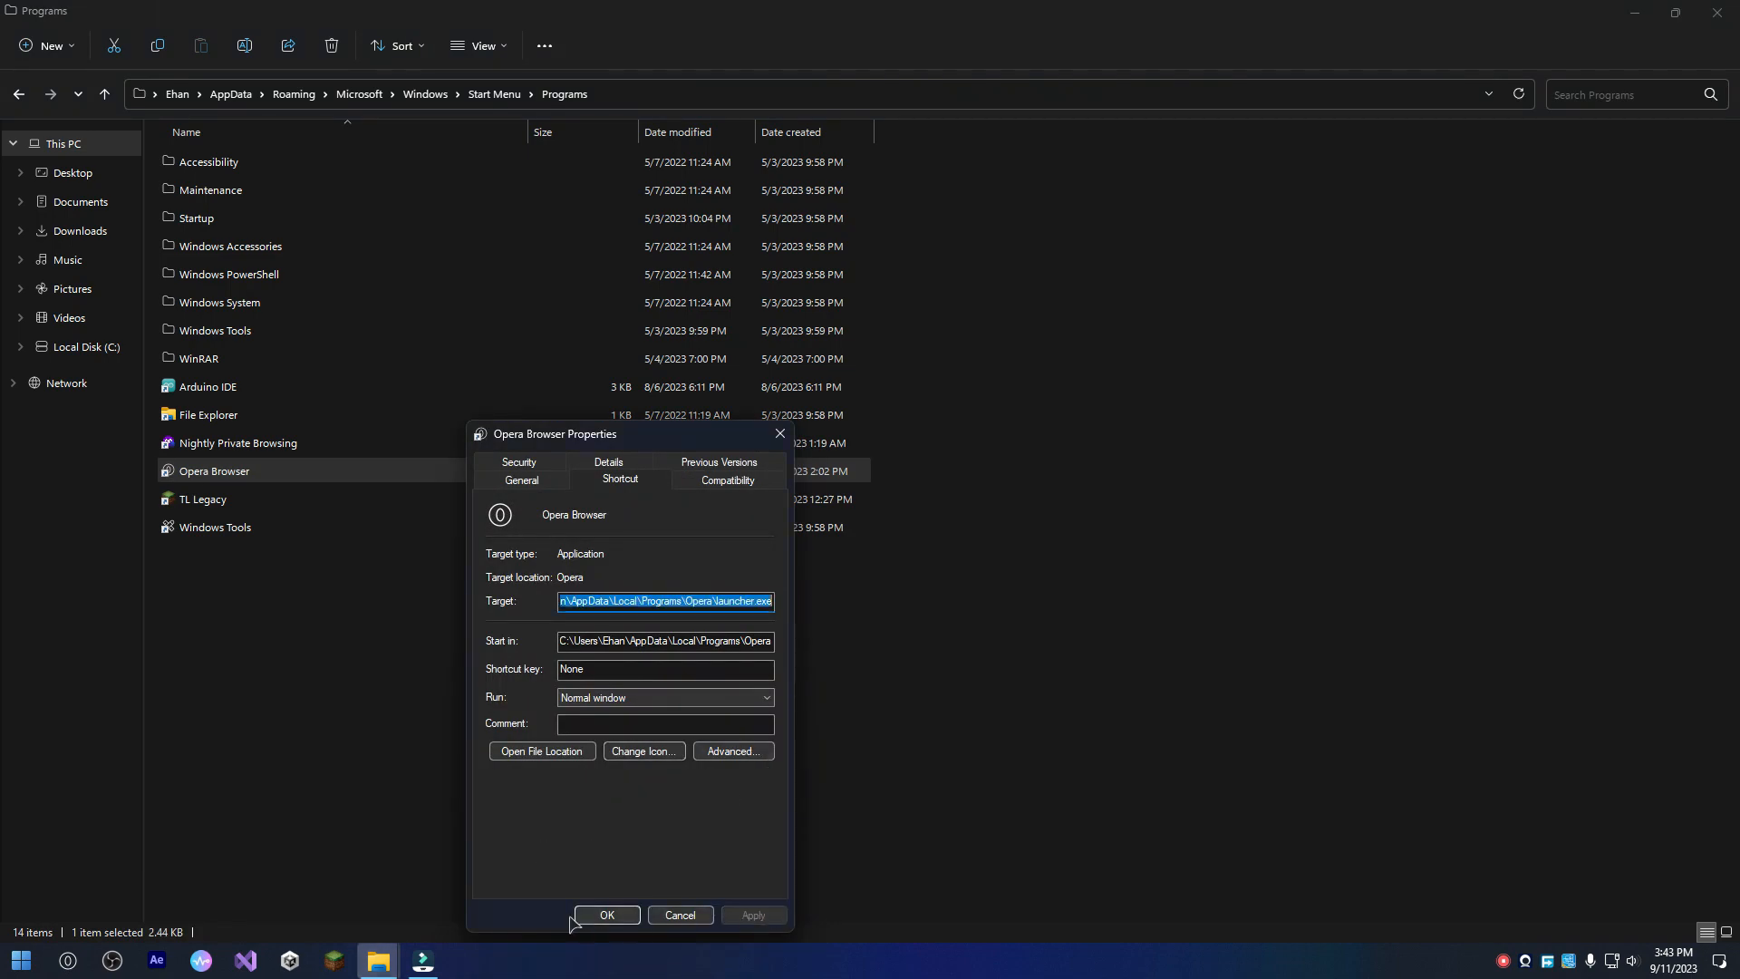
click(578, 916)
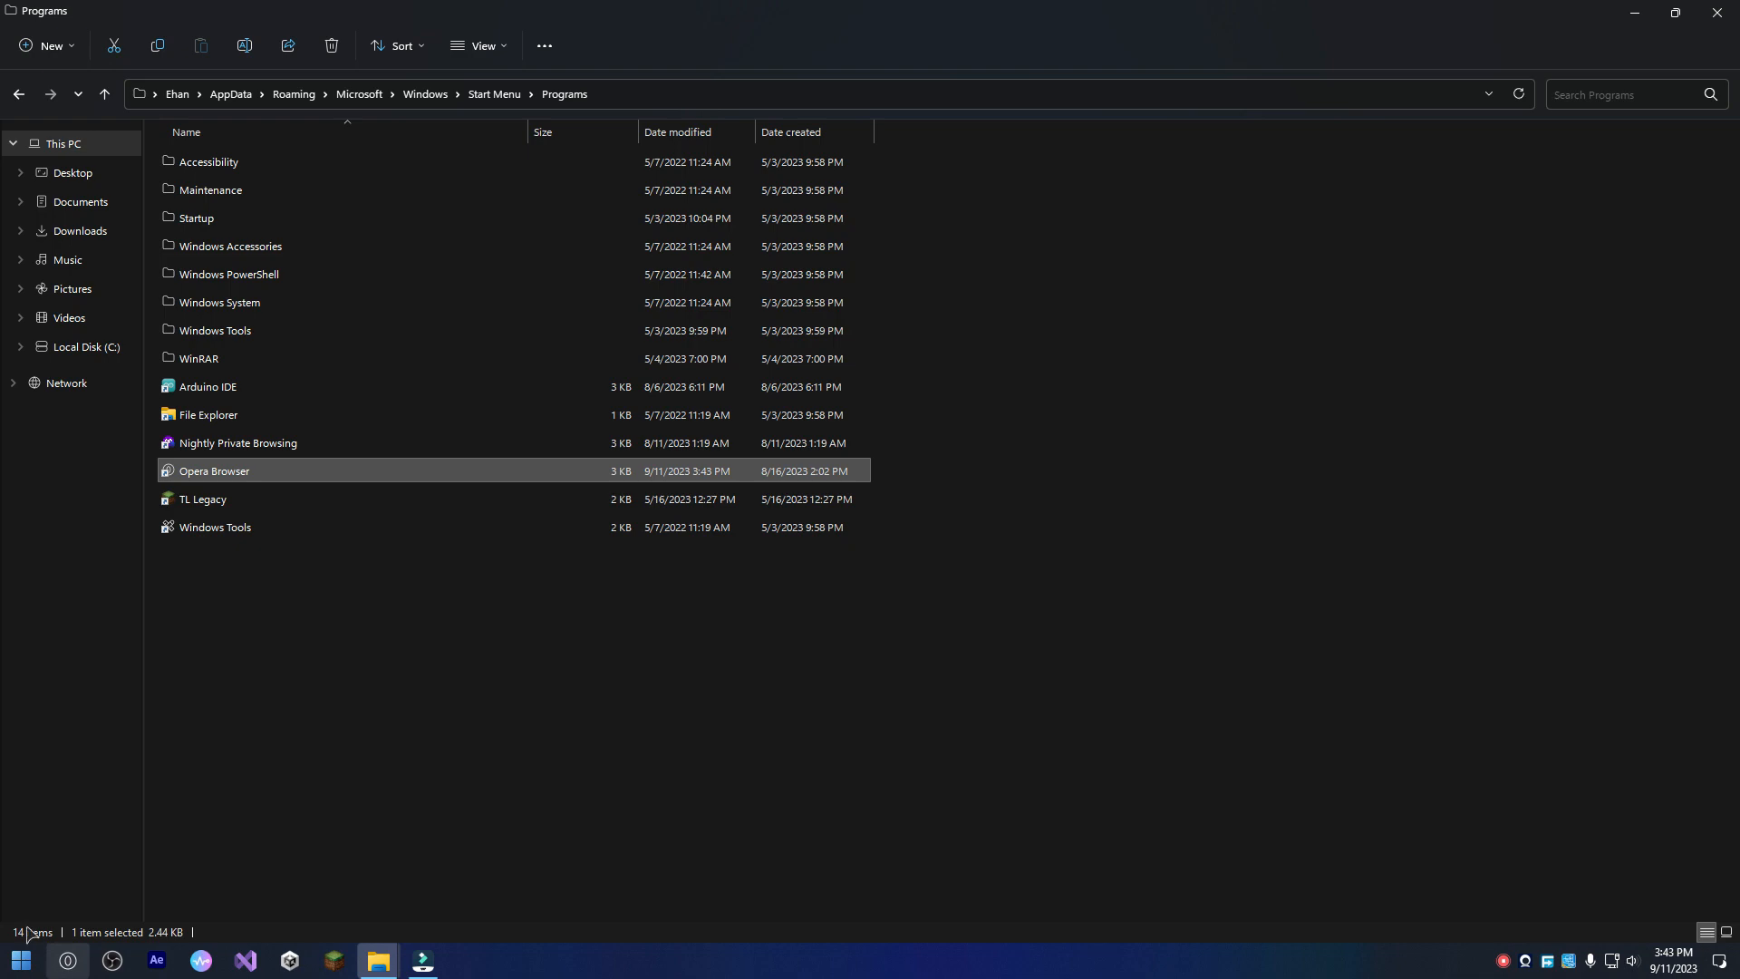
Launch the Opera browser.
click(71, 959)
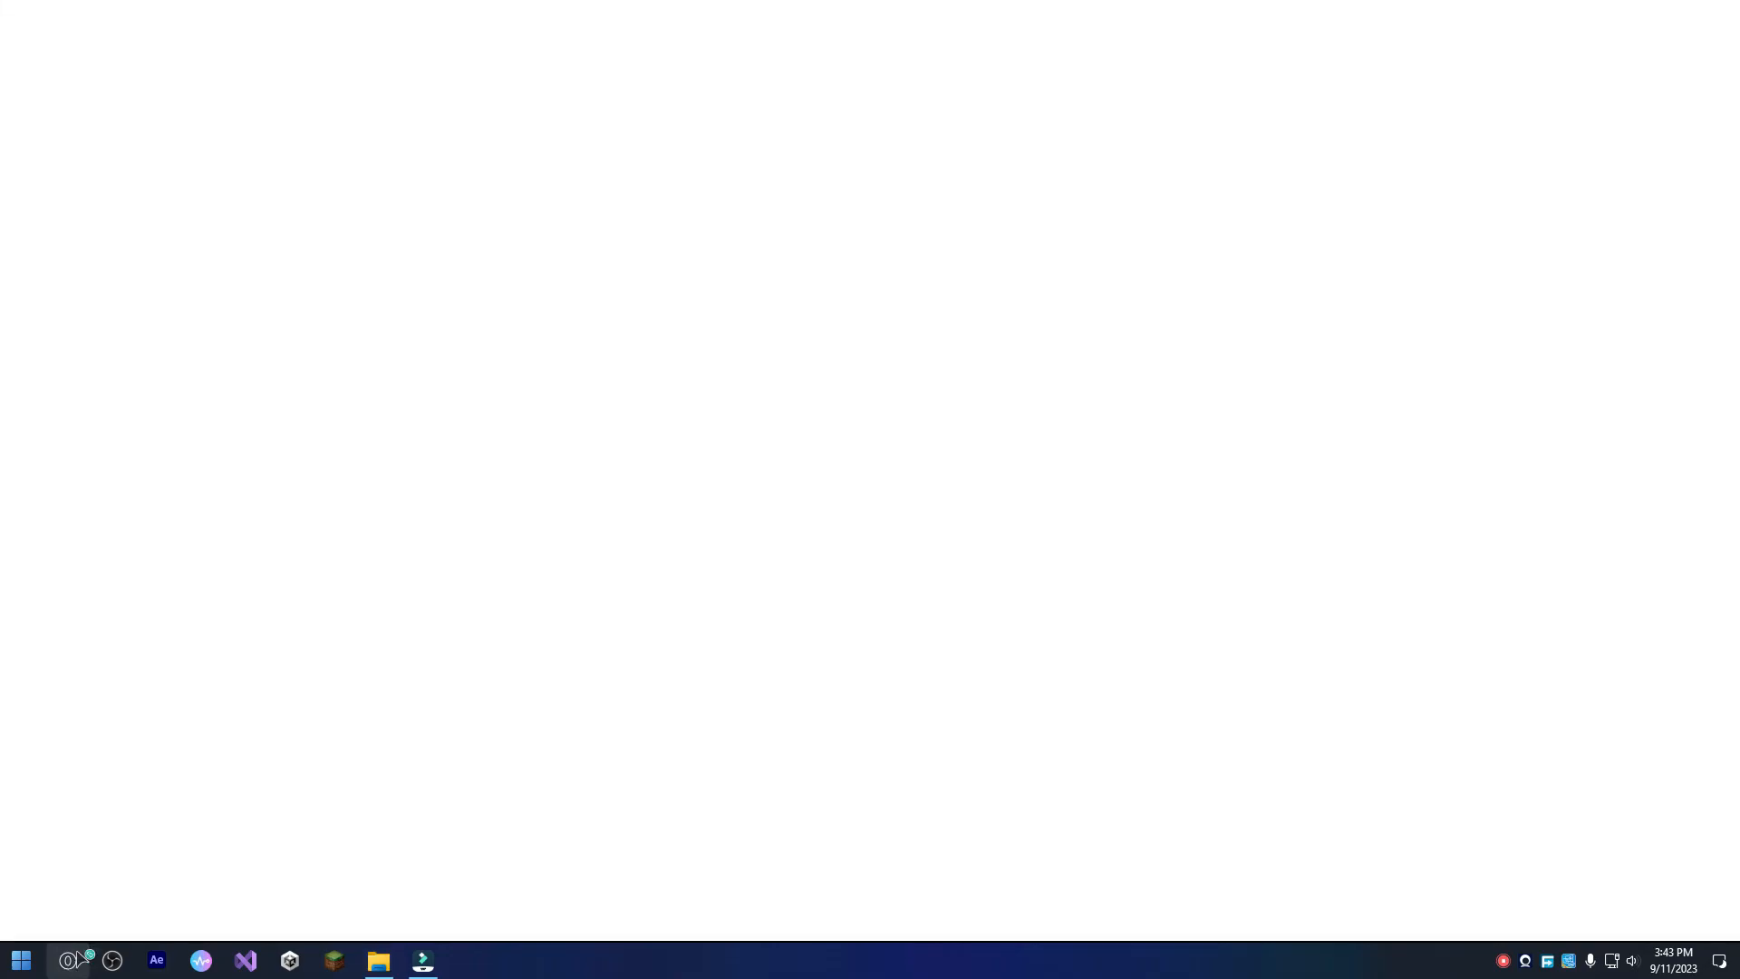